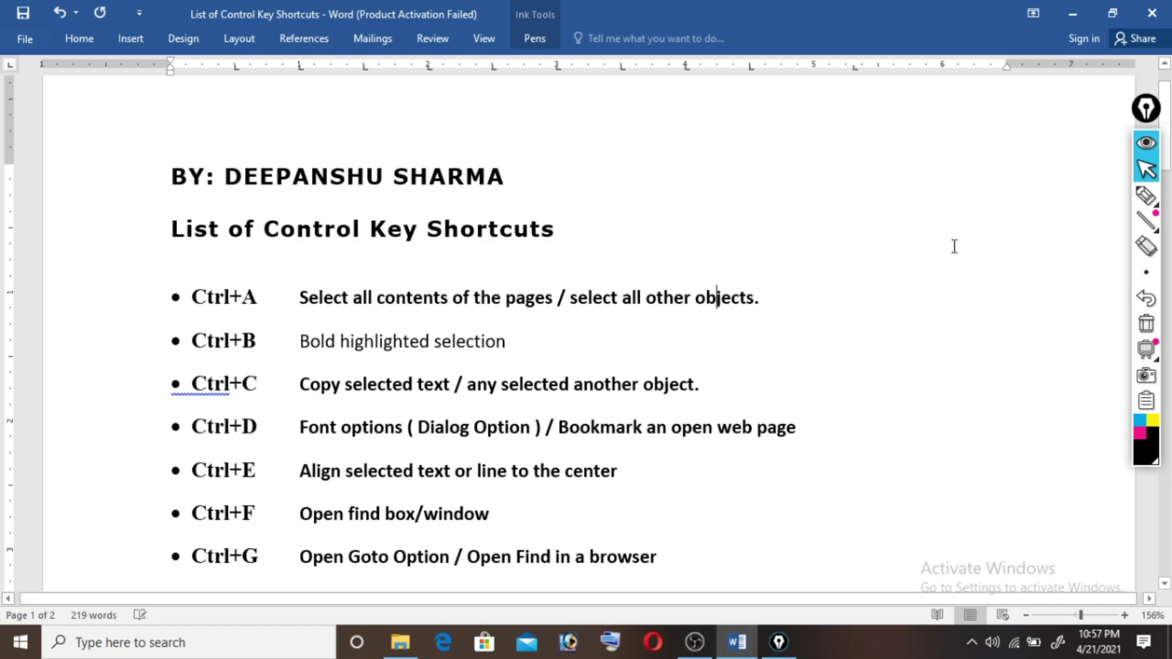
{"action": "left_click", "coordinate": [1146, 195]}
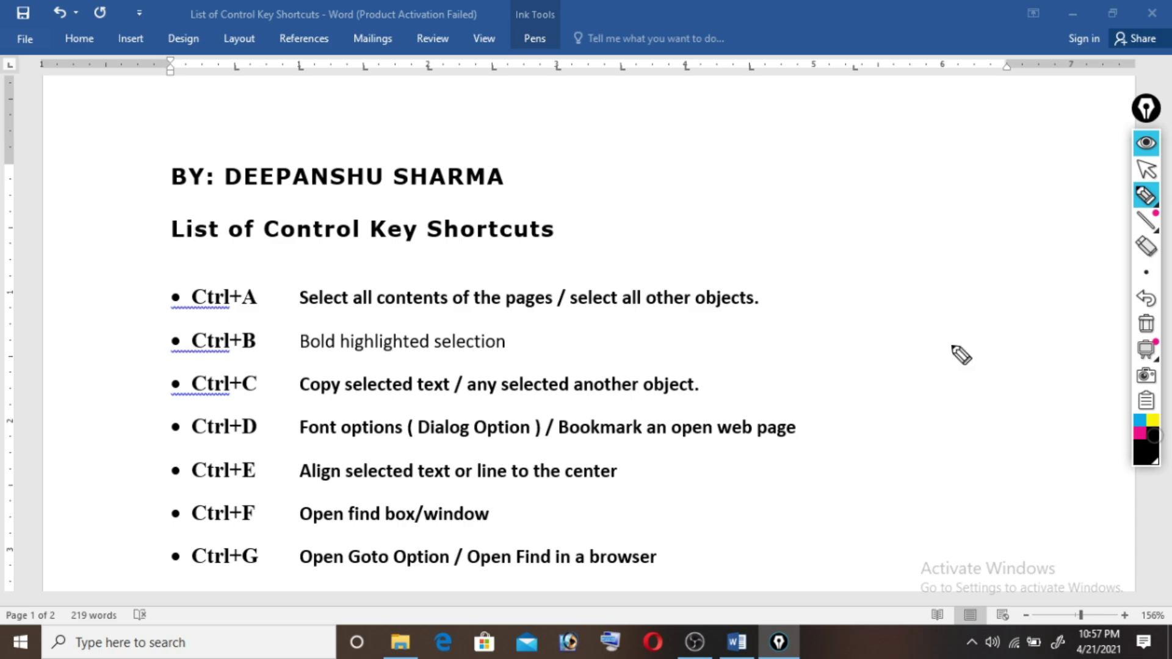
{"action": "left_click_drag", "start_coordinate": [776, 288], "coordinate": [864, 273]}
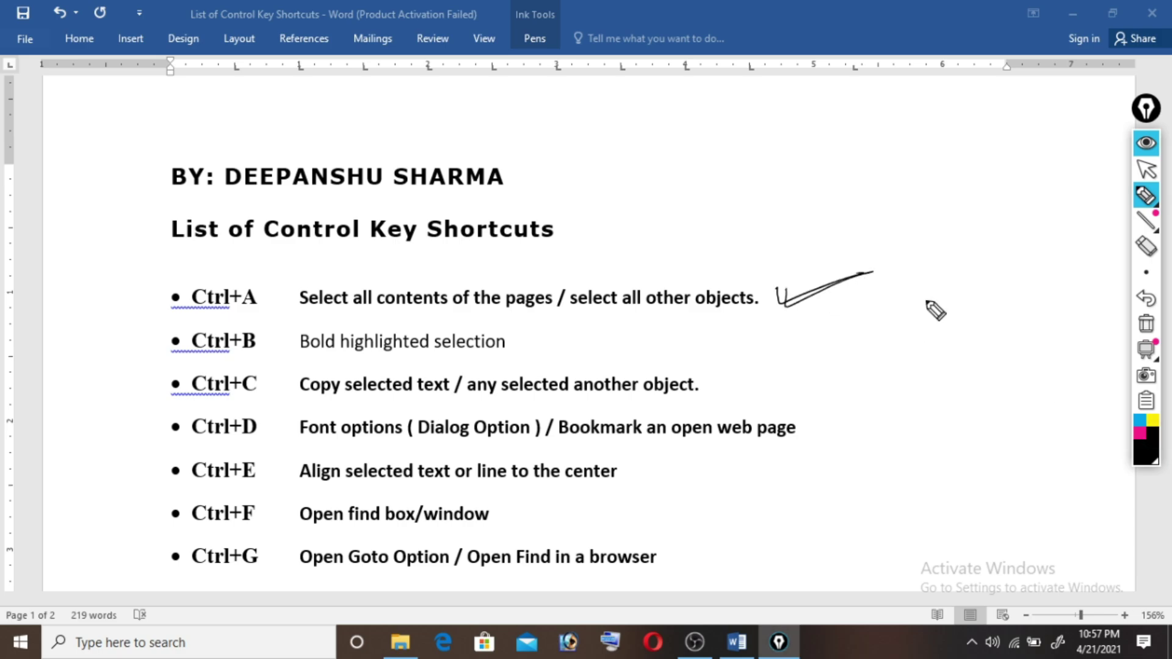
{"action": "left_click", "coordinate": [1146, 323]}
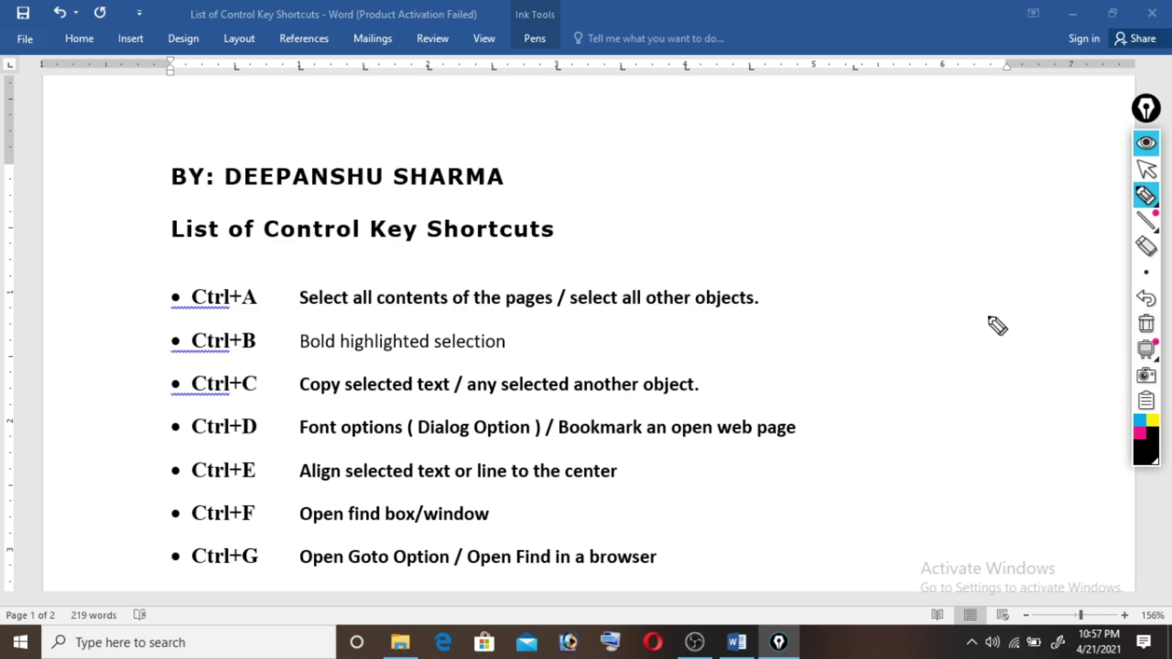
{"action": "left_click_drag", "start_coordinate": [310, 314], "coordinate": [747, 318]}
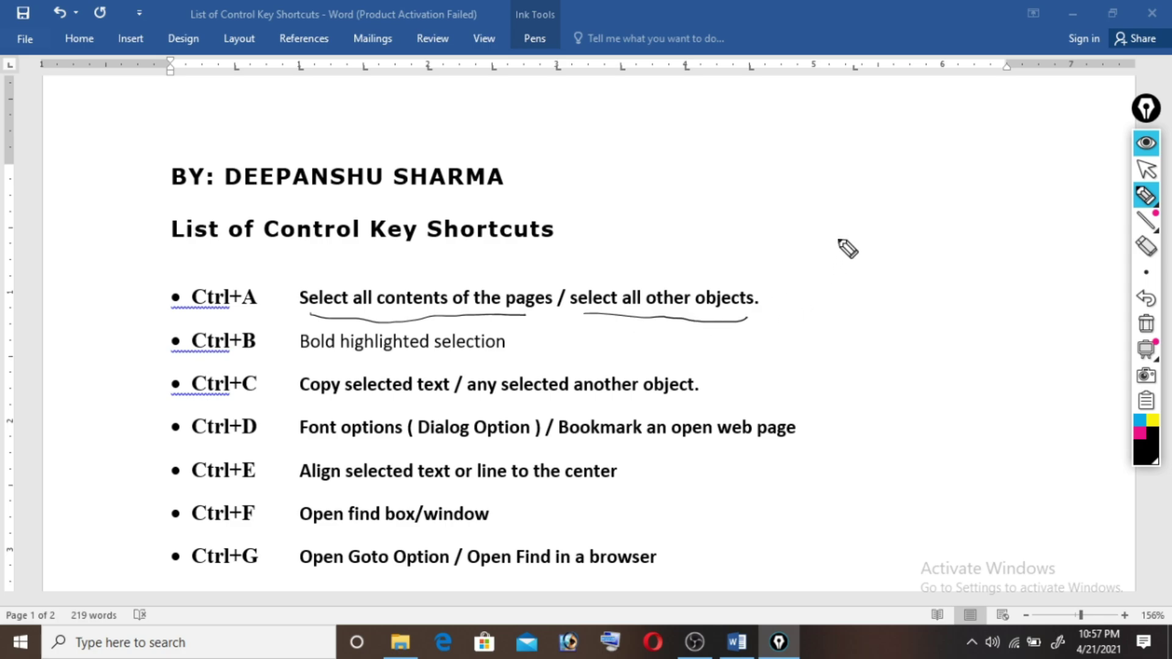
{"action": "left_click_drag", "start_coordinate": [851, 230], "coordinate": [907, 233]}
{"action": "left_click_drag", "start_coordinate": [850, 277], "coordinate": [906, 285]}
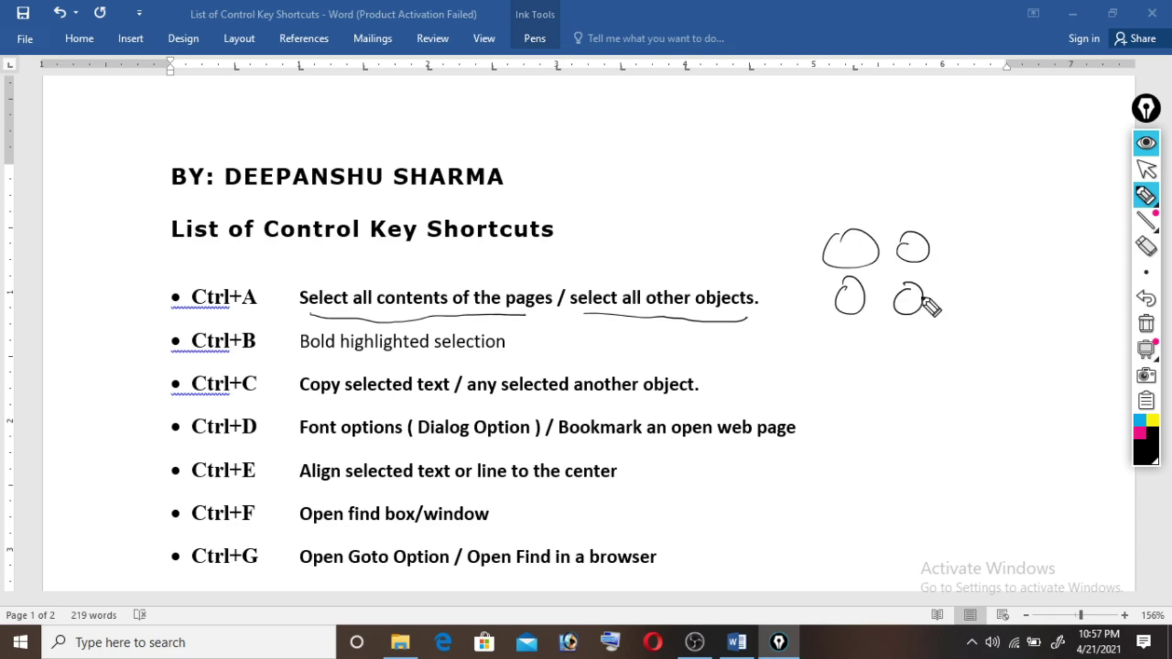
{"action": "left_click", "coordinate": [1146, 324]}
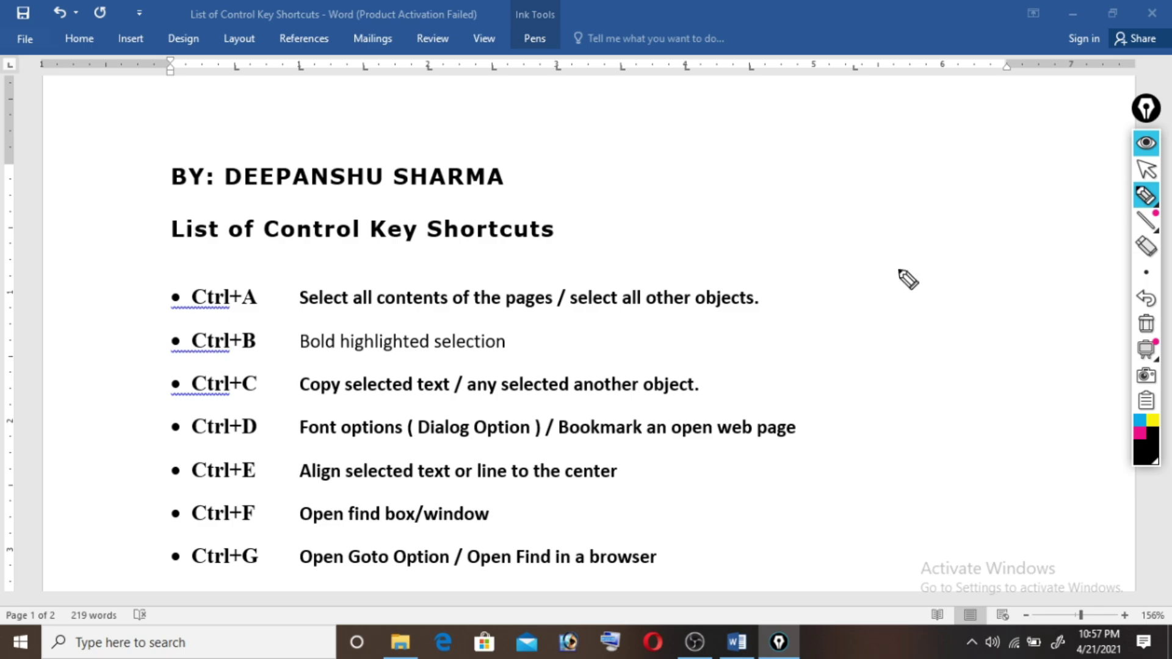
Leave pen mode, close the handwriting panel, then select all text and deselect it.
{"action": "left_click", "coordinate": [1146, 169]}
{"action": "left_click", "coordinate": [973, 270]}
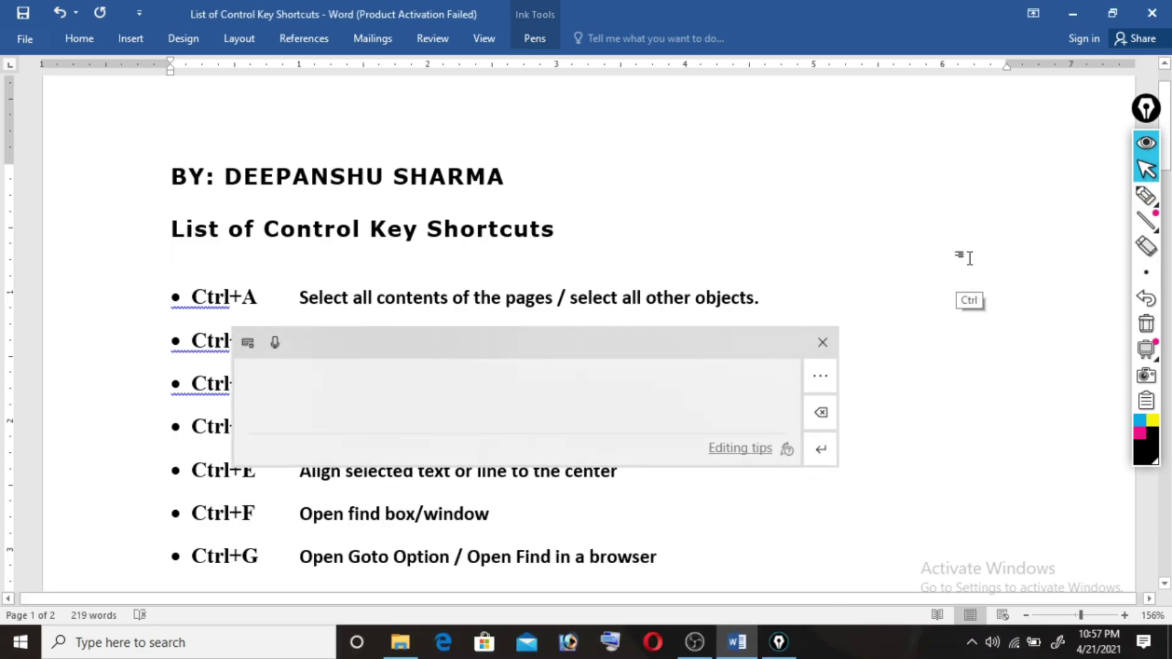
{"action": "left_click", "coordinate": [822, 342]}
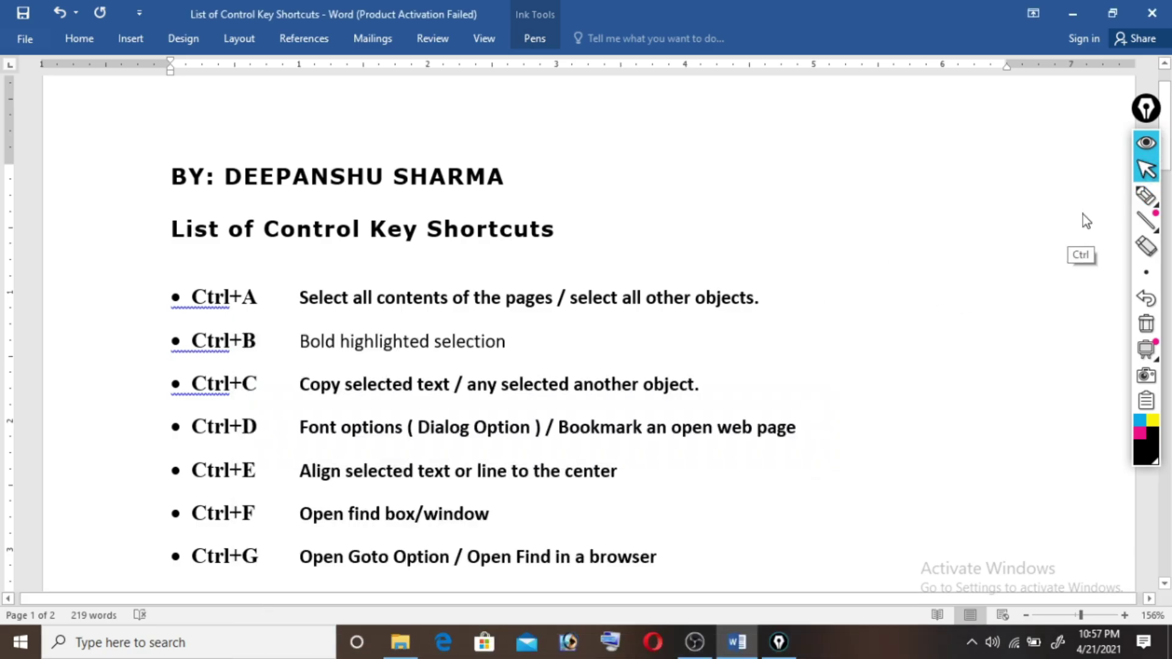
{"action": "key", "text": "ctrl+a"}
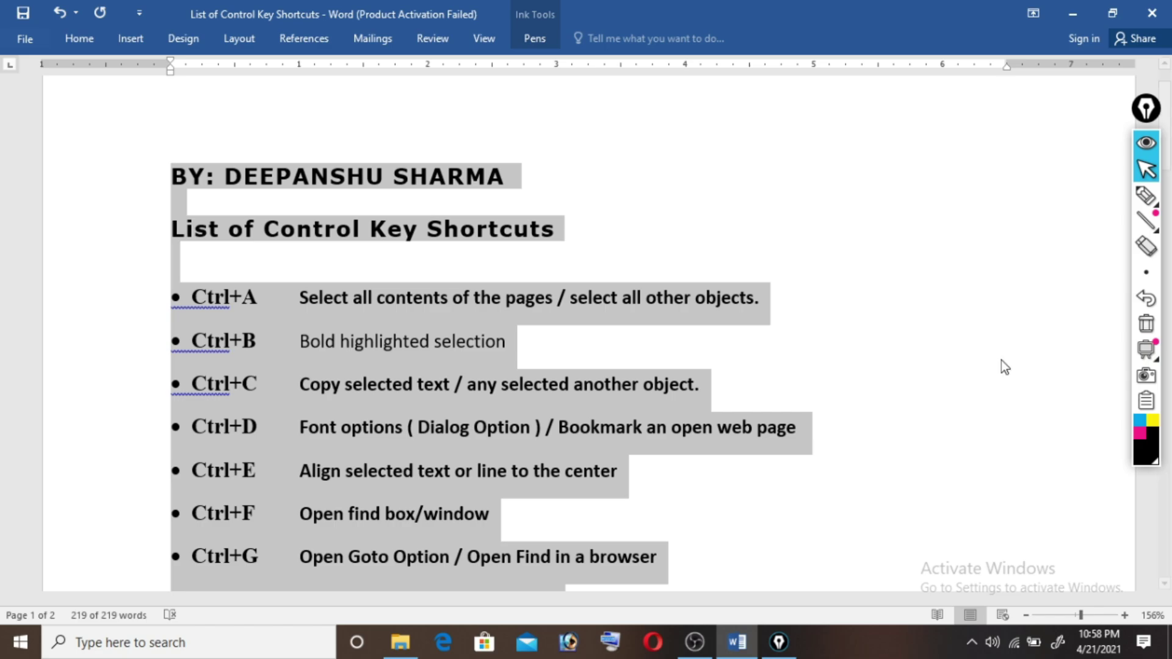
{"action": "left_click", "coordinate": [916, 352]}
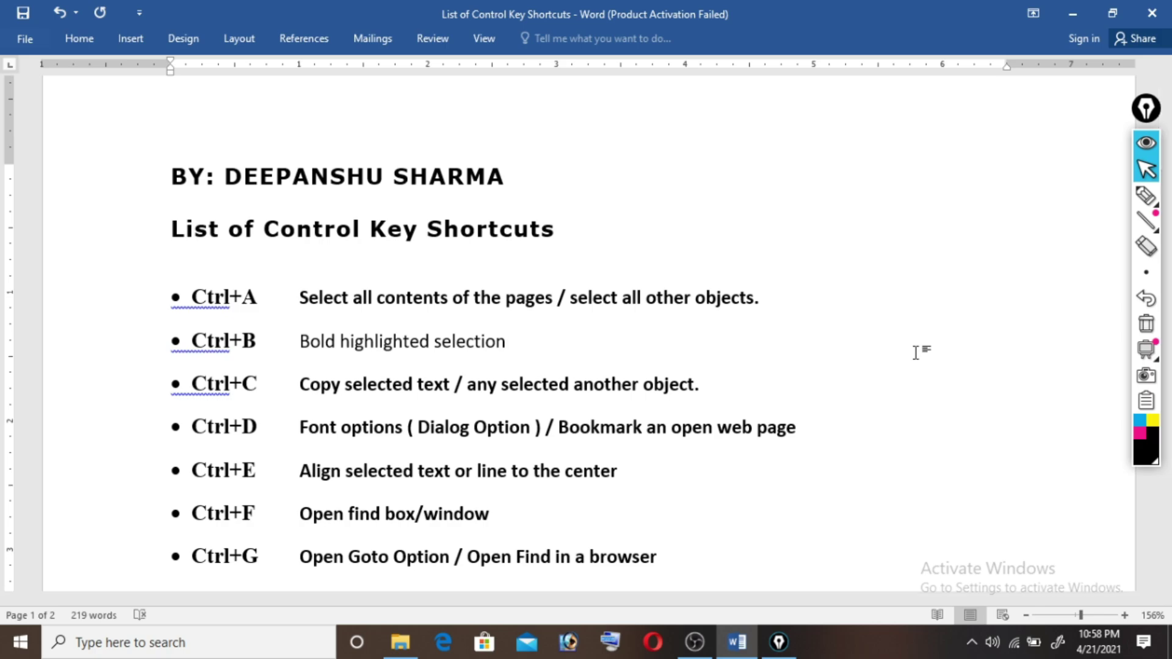
{"action": "key", "text": "shift+Left"}
{"action": "key", "text": "shift+Left"}
{"action": "key", "text": "shift+Left"}
{"action": "key", "text": "shift+Left"}
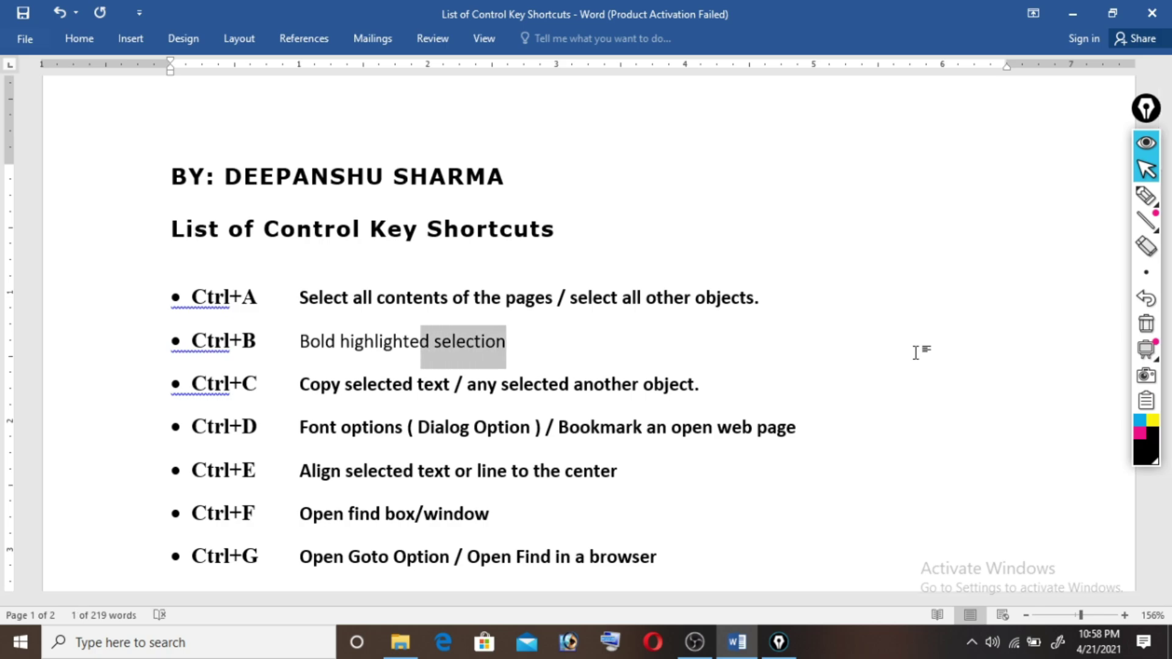
{"action": "key", "text": "shift+Left"}
{"action": "key", "text": "shift+Left"}
{"action": "key", "text": "shift+Left"}
{"action": "key", "text": "shift+Left"}
{"action": "key", "text": "shift+Left"}
{"action": "key", "text": "shift+Left"}
{"action": "key", "text": "shift+Right"}
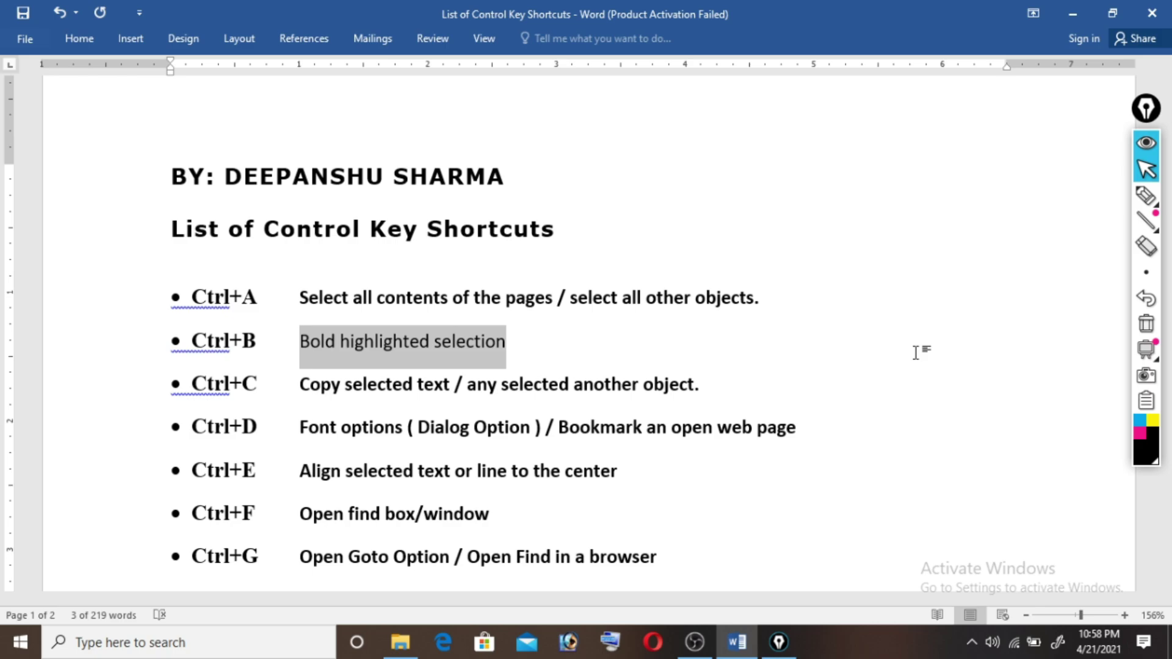
{"action": "key", "text": "Up"}
{"action": "key", "text": "Up"}
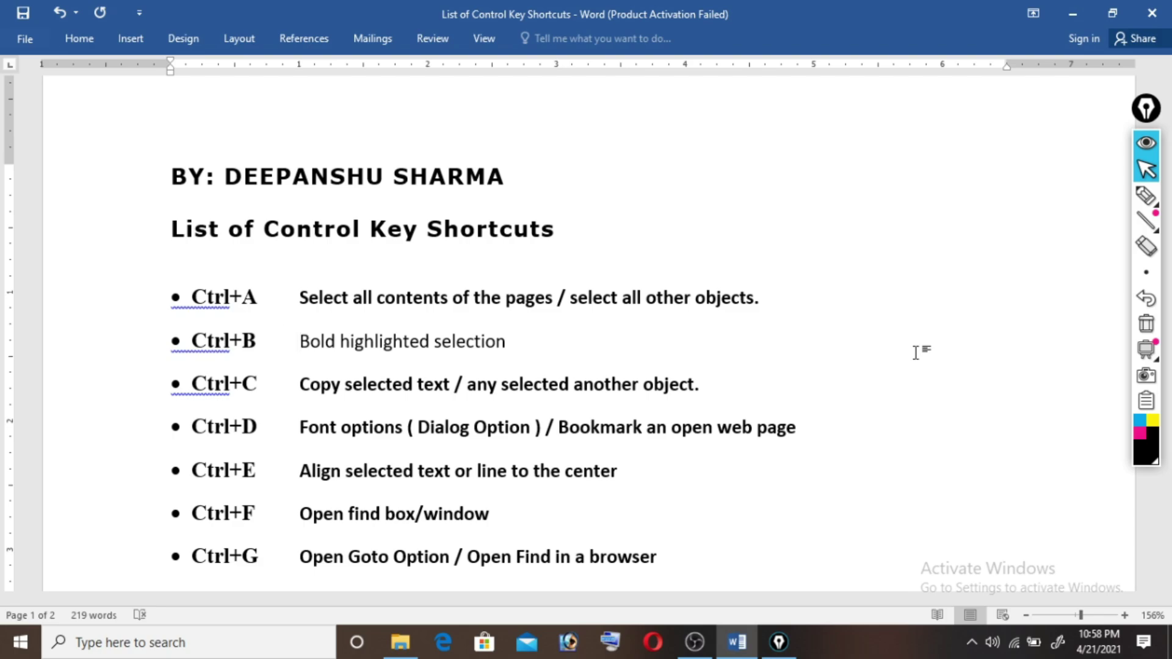
{"action": "key", "text": "shift+Right"}
{"action": "key", "text": "shift+Right"}
{"action": "key", "text": "shift+Right"}
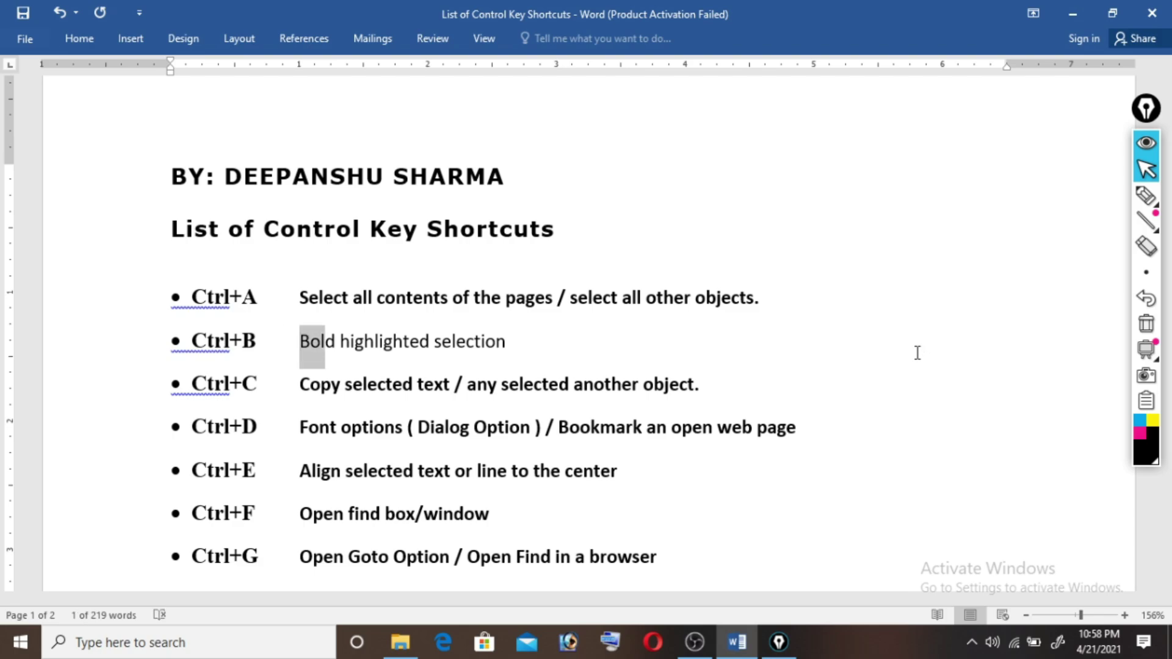
{"action": "key", "text": "shift+Right"}
{"action": "key", "text": "shift+Left"}
{"action": "key", "text": "shift+Left"}
{"action": "key", "text": "shift+Left"}
{"action": "key", "text": "shift+Left"}
{"action": "key", "text": "shift+Left"}
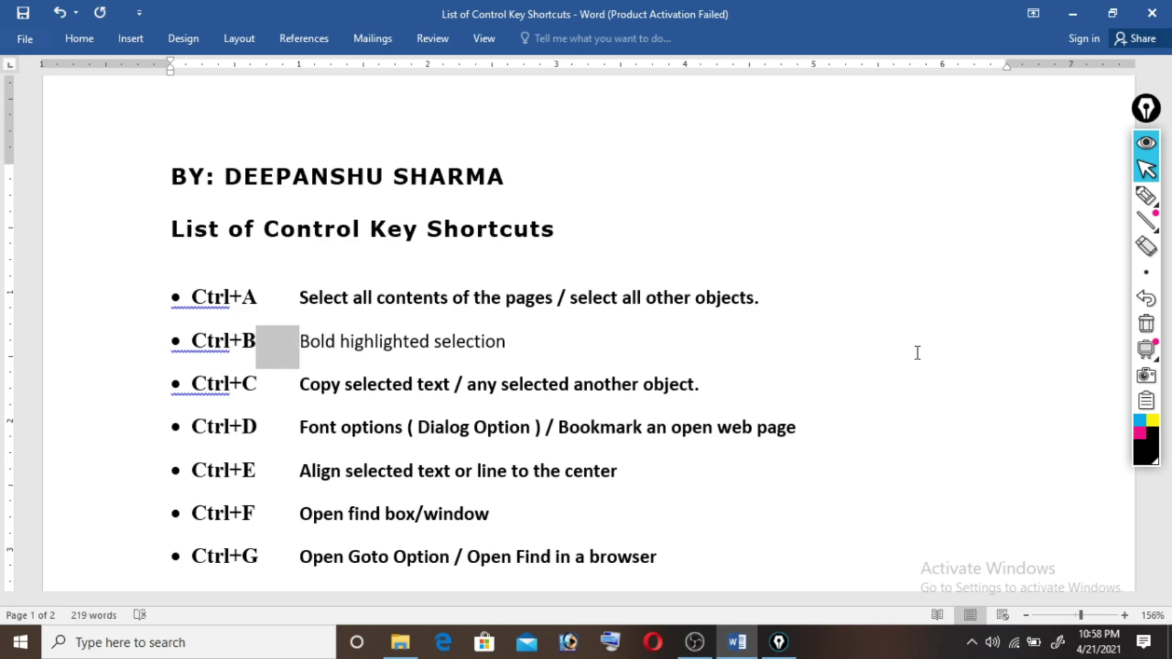
{"action": "key", "text": "shift+Left"}
{"action": "key", "text": "shift+Left"}
{"action": "key", "text": "shift+Right"}
{"action": "key", "text": "shift+Right"}
{"action": "key", "text": "shift+Right"}
{"action": "key", "text": "shift+Right"}
{"action": "key", "text": "shift+Right"}
{"action": "key", "text": "shift+Right"}
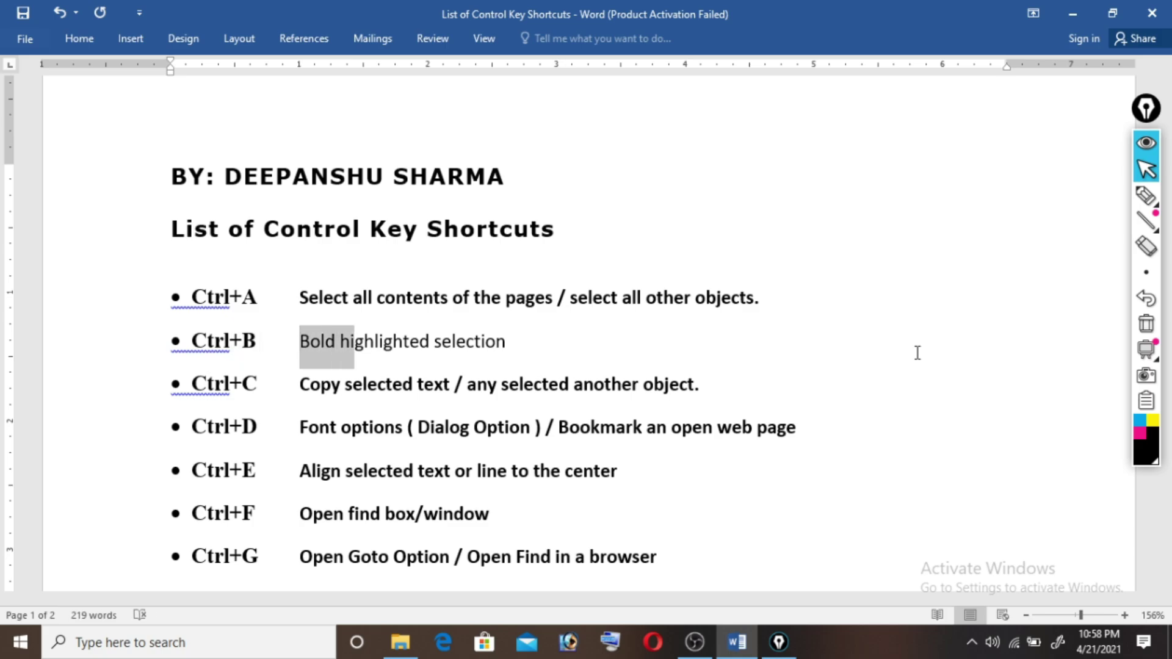
{"action": "key", "text": "shift+Right"}
{"action": "key", "text": "shift+Right"}
{"action": "key", "text": "shift+Right"}
{"action": "key", "text": "shift+Right"}
{"action": "key", "text": "shift+Right"}
{"action": "key", "text": "shift+Right"}
{"action": "key", "text": "shift+Right"}
{"action": "key", "text": "shift+Right"}
{"action": "key", "text": "shift+Right"}
{"action": "key", "text": "shift+Right"}
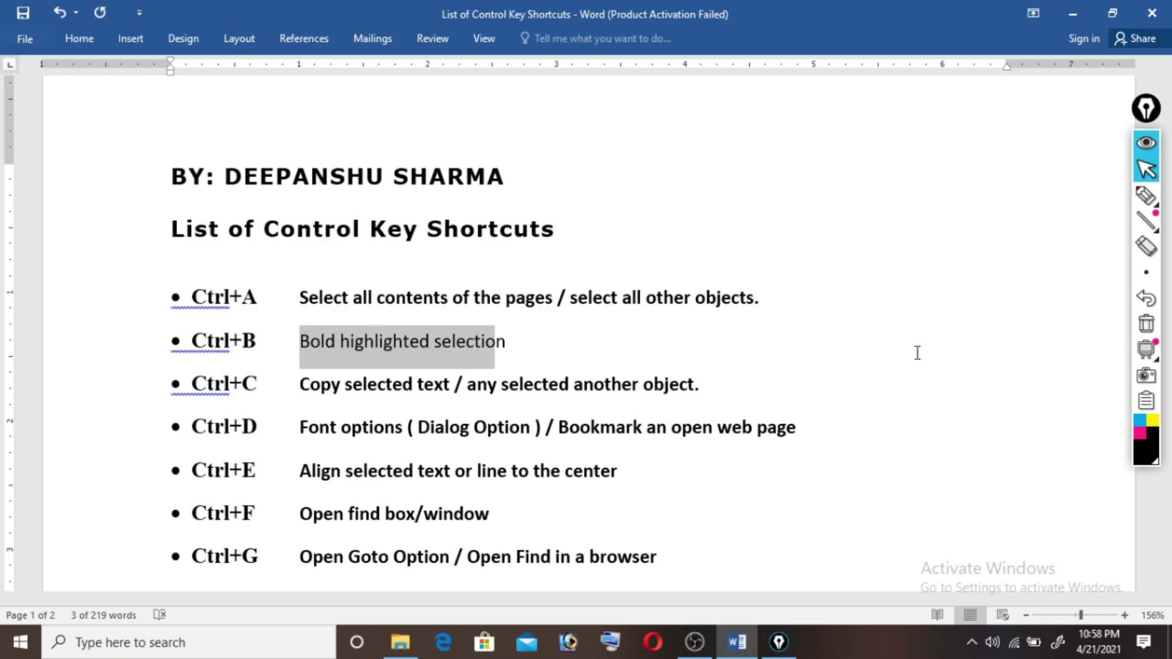
{"action": "key", "text": "shift+Right"}
{"action": "key", "text": "shift+Right"}
{"action": "key", "text": "shift+Right"}
{"action": "key", "text": "shift+Left"}
{"action": "key", "text": "shift+Left"}
{"action": "key", "text": "ctrl+b"}
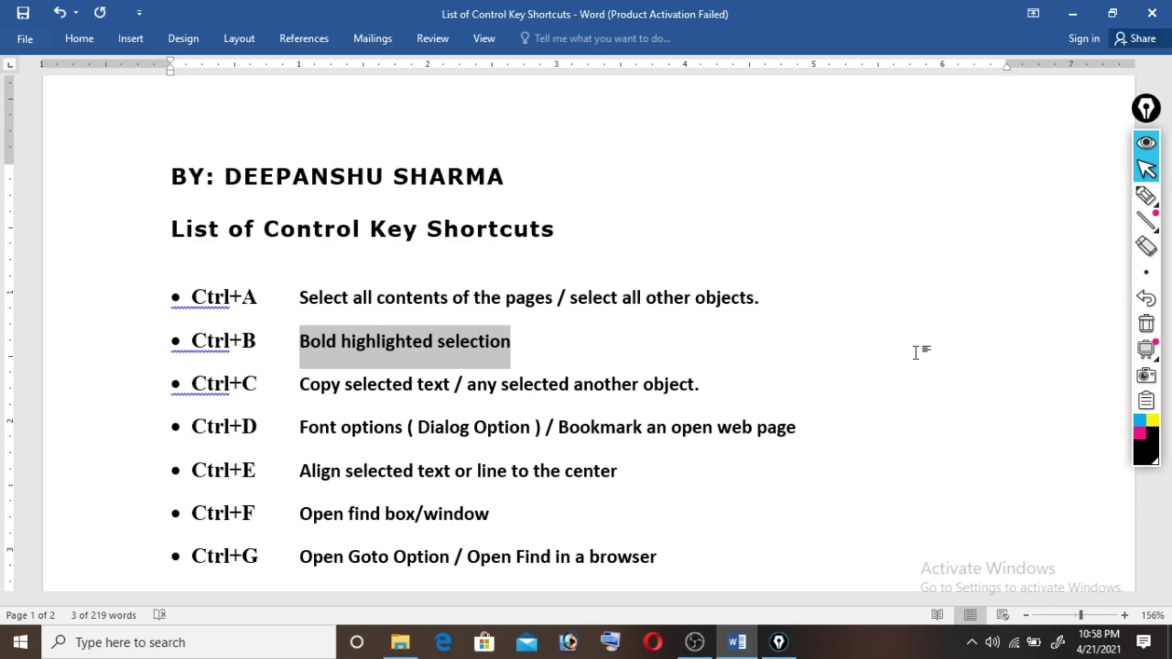
{"action": "key", "text": "ctrl+b"}
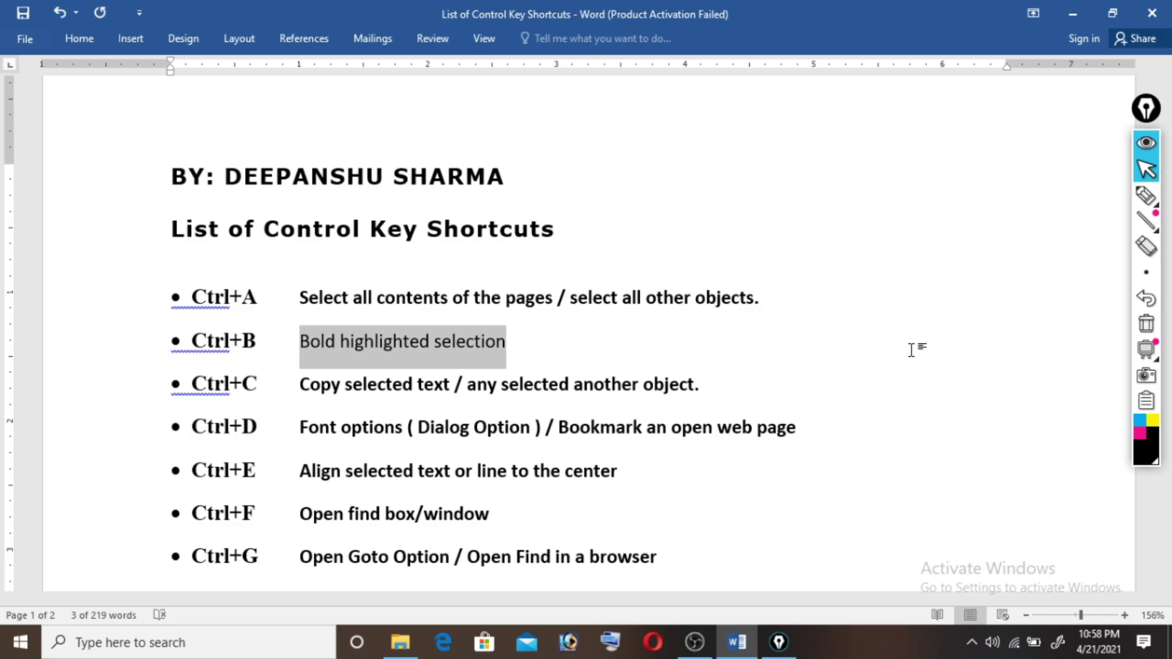
{"action": "key", "text": "Down"}
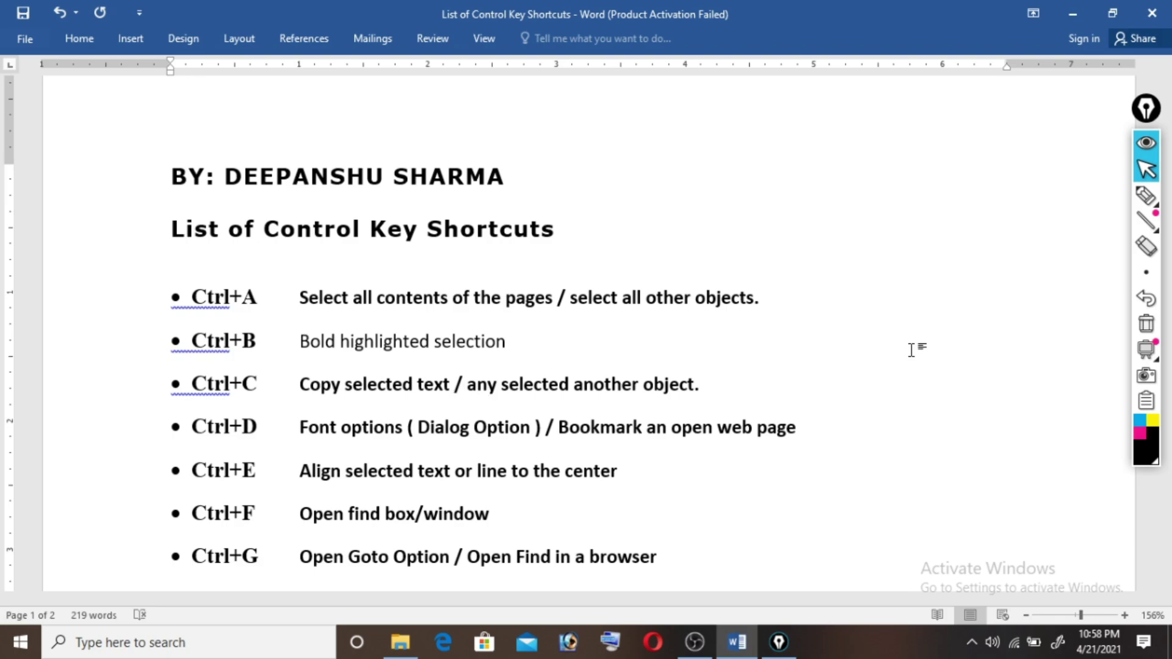
{"action": "key", "text": "shift+Left"}
{"action": "key", "text": "shift+Left"}
{"action": "key", "text": "shift+Left"}
{"action": "key", "text": "shift+Left"}
{"action": "key", "text": "shift+Left"}
{"action": "key", "text": "shift+Left"}
{"action": "key", "text": "shift+Left"}
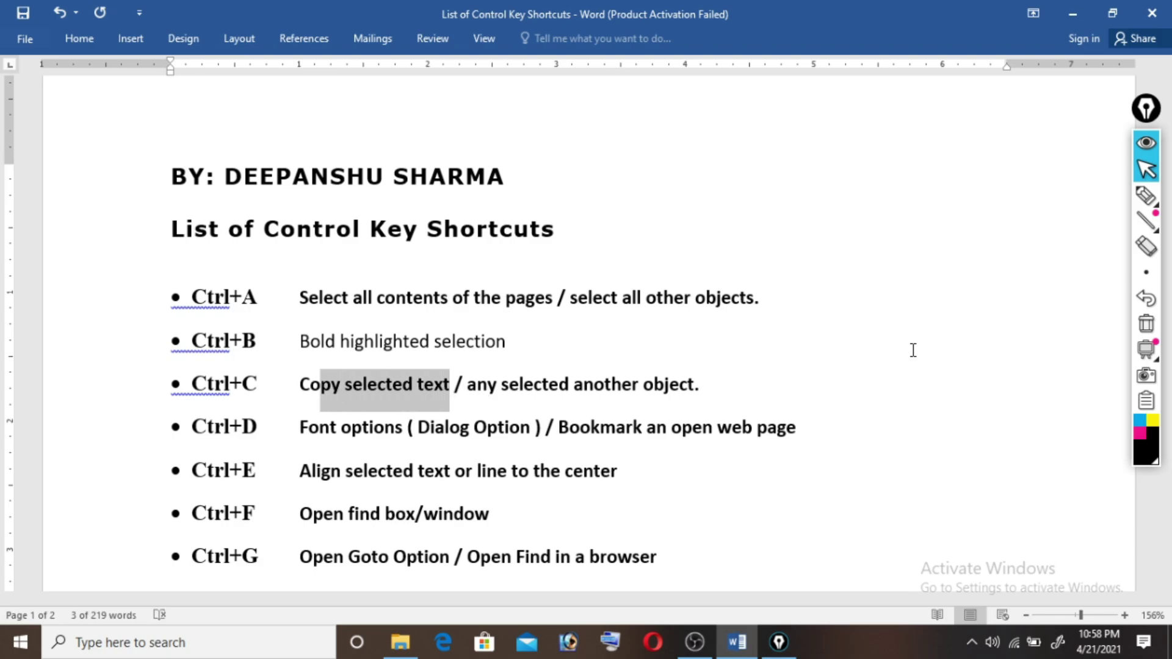
{"action": "key", "text": "shift+Left"}
{"action": "key", "text": "shift+Left"}
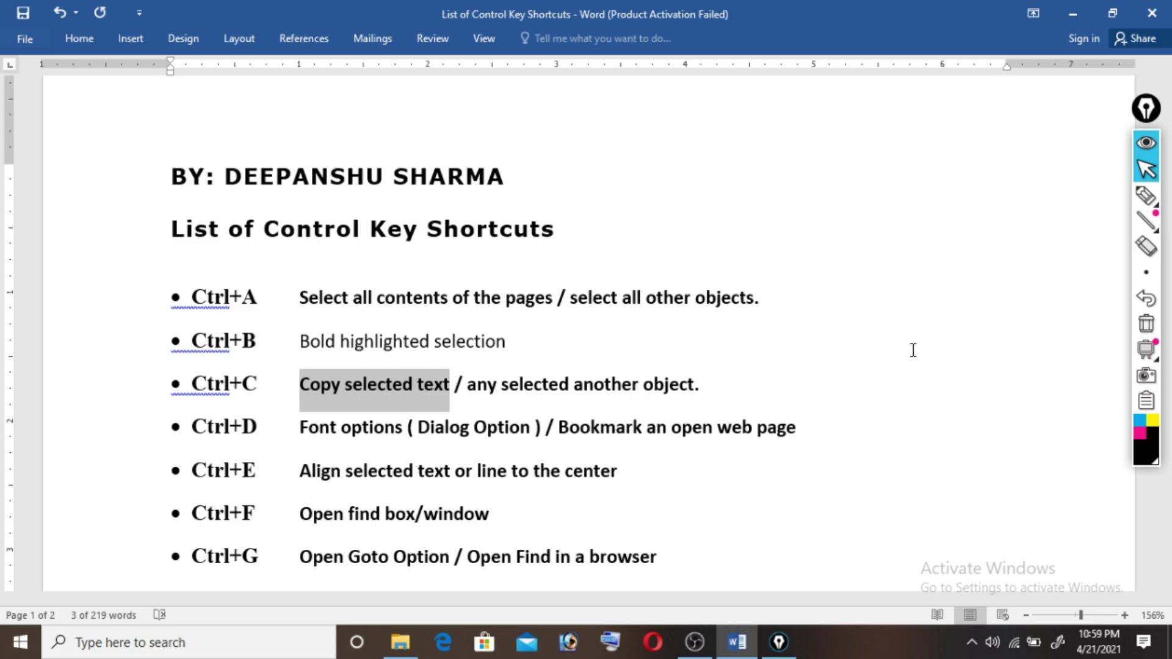
{"action": "key", "text": "End"}
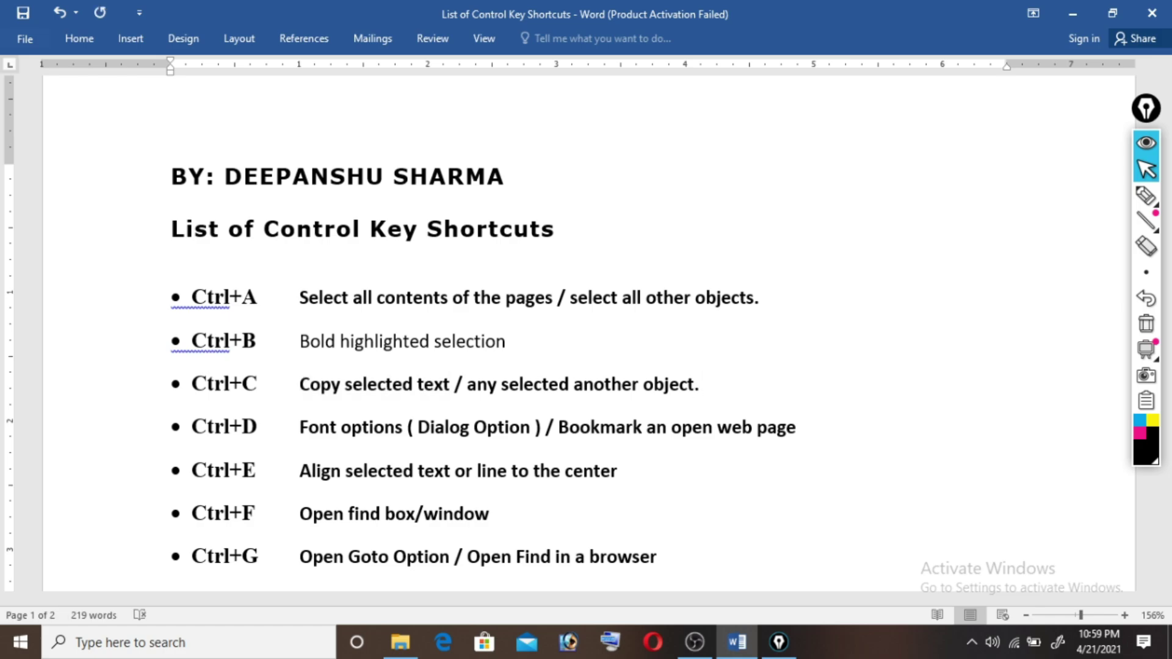
{"action": "key", "text": "ctrl+v"}
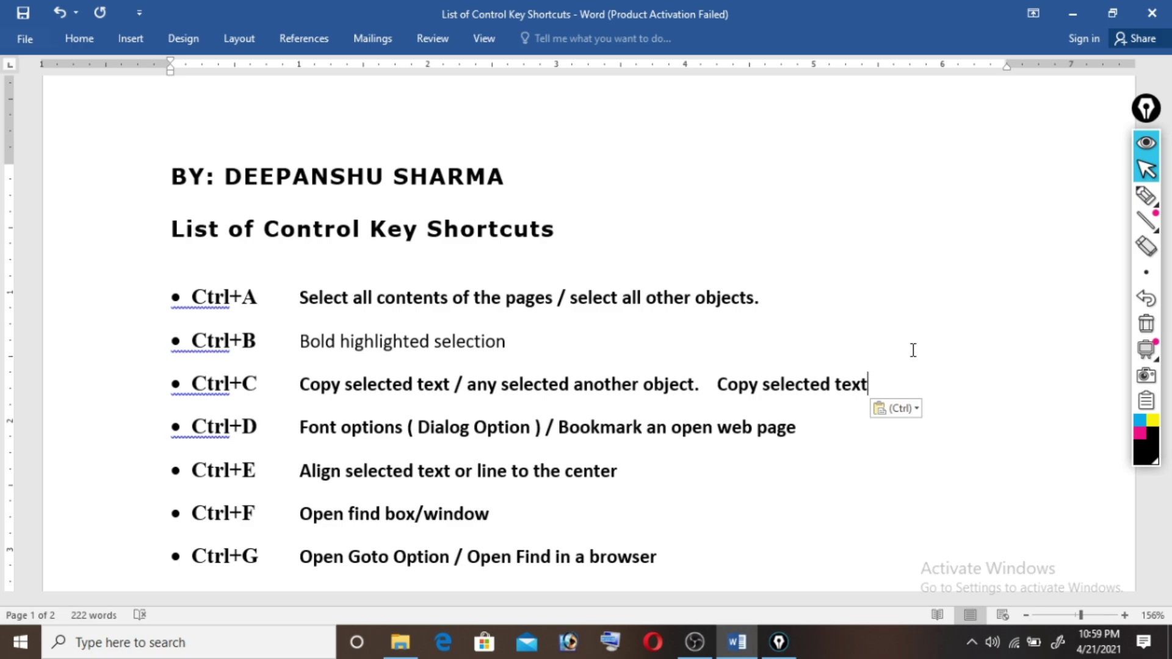
{"action": "type", "text": "."}
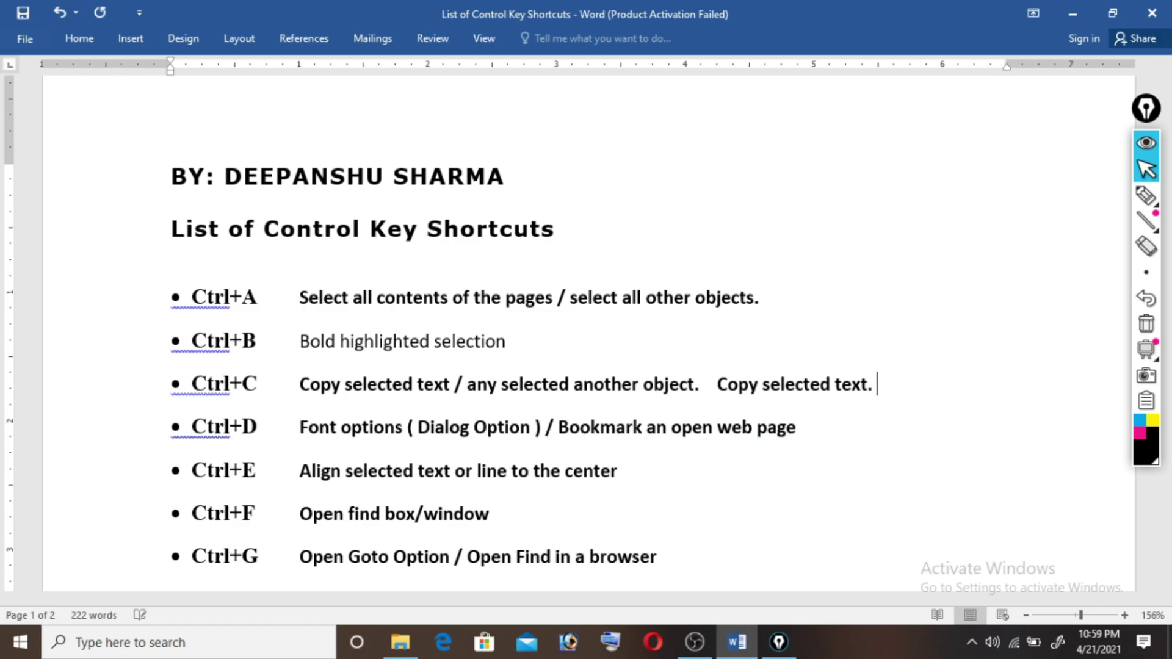
{"action": "key", "text": "ctrl+v"}
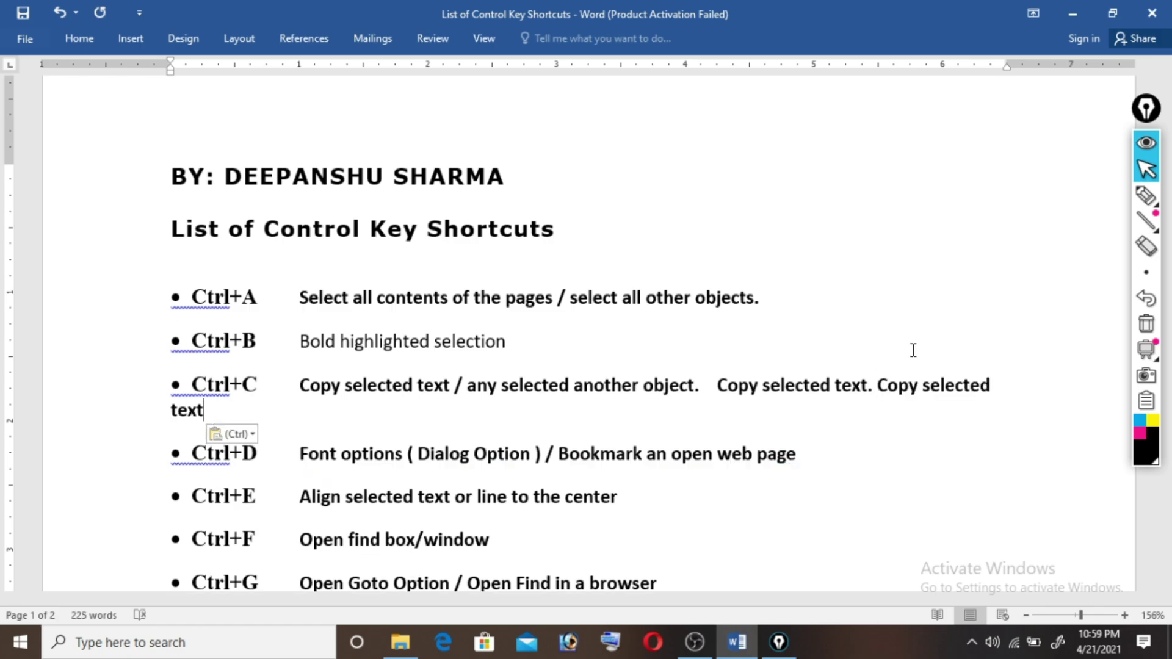
{"action": "key", "text": "BackSpace"}
{"action": "key", "text": "BackSpace"}
{"action": "key", "text": "BackSpace"}
{"action": "key", "text": "BackSpace"}
{"action": "key", "text": "BackSpace"}
{"action": "key", "text": "BackSpace"}
{"action": "key", "text": "BackSpace"}
{"action": "key", "text": "BackSpace"}
{"action": "key", "text": "BackSpace"}
{"action": "key", "text": "BackSpace"}
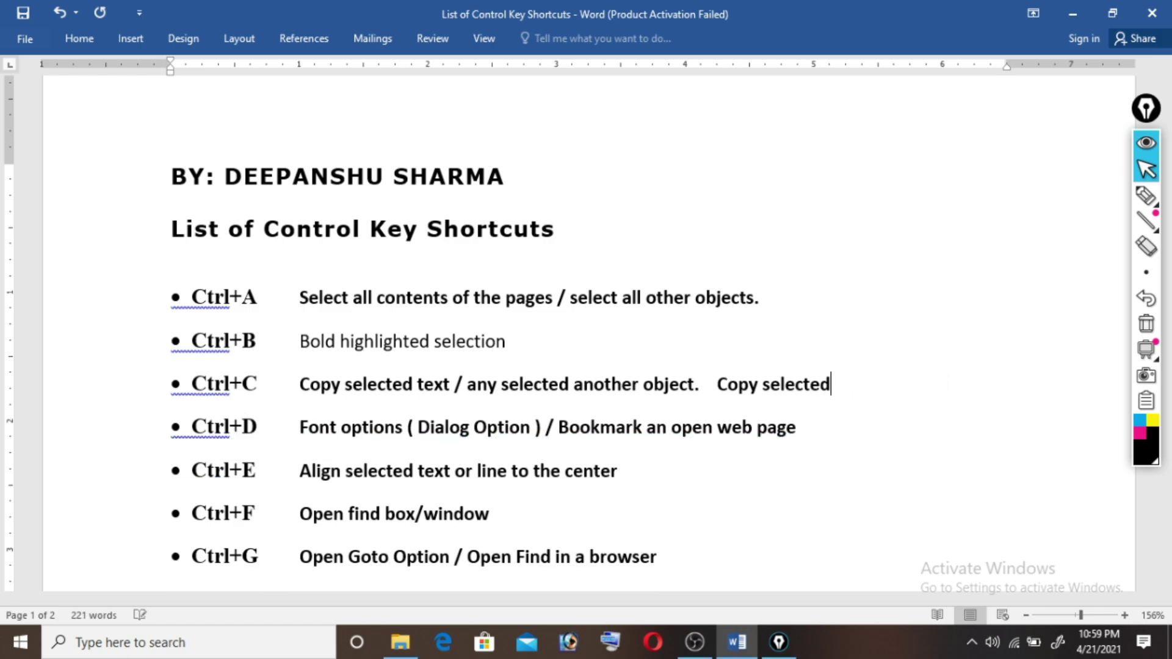
{"action": "key", "text": "BackSpace"}
{"action": "key", "text": "BackSpace"}
{"action": "key", "text": "BackSpace"}
{"action": "key", "text": "BackSpace"}
{"action": "key", "text": "BackSpace"}
{"action": "key", "text": "BackSpace"}
{"action": "key", "text": "BackSpace"}
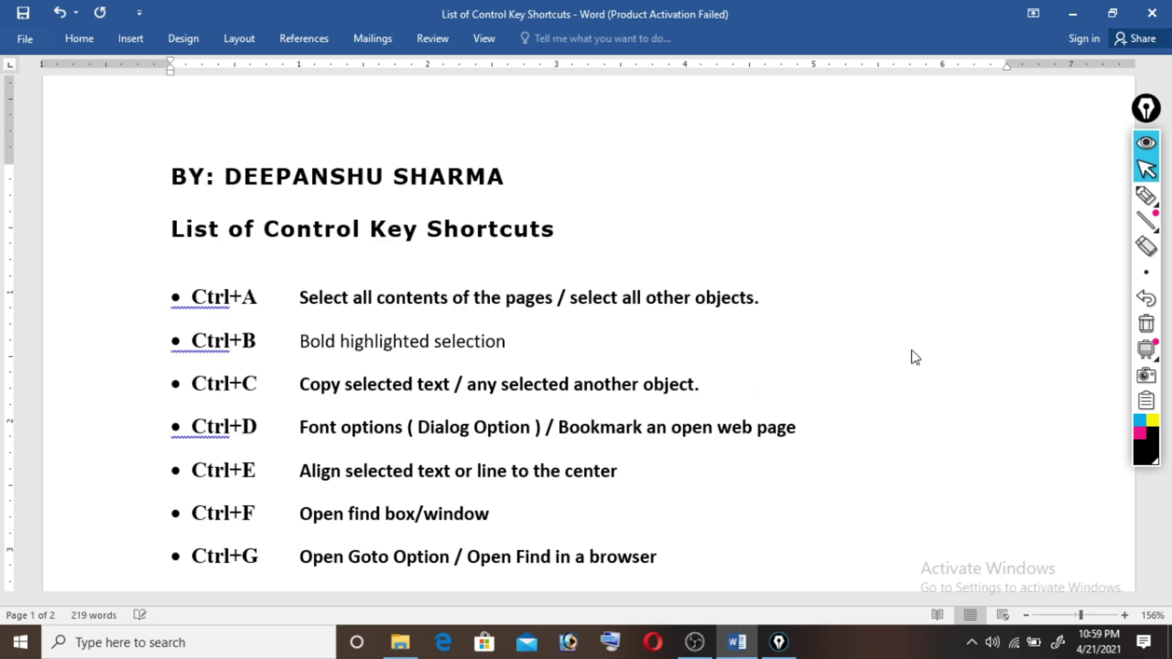
{"action": "scroll", "coordinate": [913, 351], "scroll_direction": "down", "scroll_amount": 3}
{"action": "scroll", "coordinate": [912, 350], "scroll_direction": "down", "scroll_amount": 7}
{"action": "scroll", "coordinate": [911, 350], "scroll_direction": "down", "scroll_amount": 5}
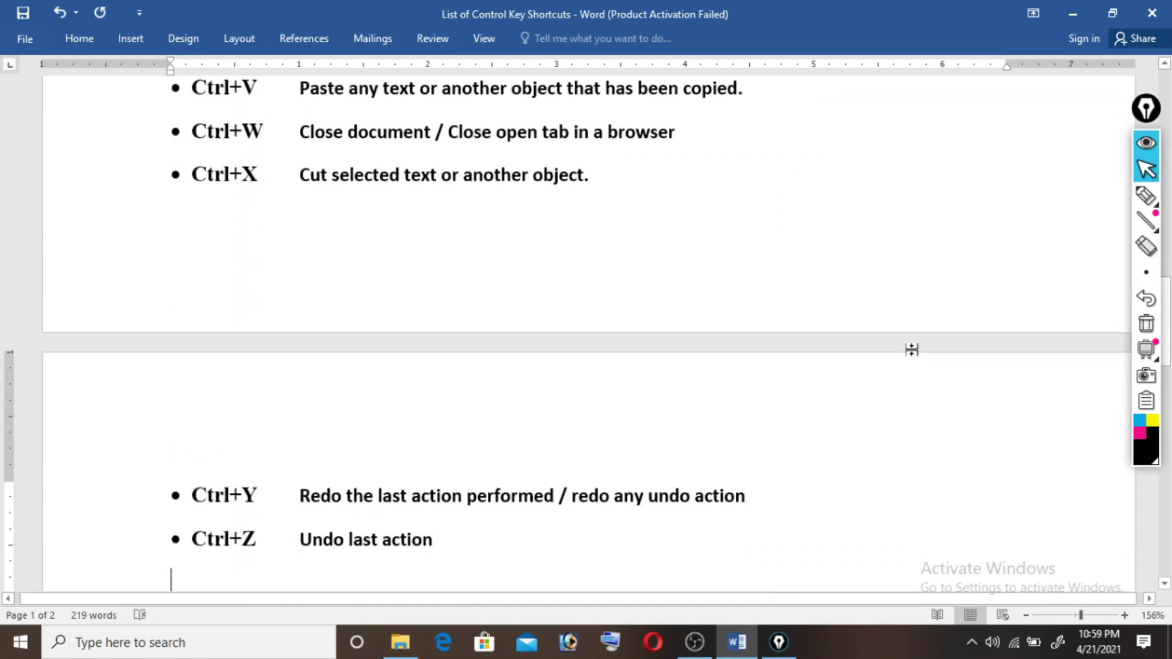
{"action": "scroll", "coordinate": [912, 349], "scroll_direction": "up", "scroll_amount": 3}
{"action": "scroll", "coordinate": [914, 349], "scroll_direction": "up", "scroll_amount": 7}
{"action": "key", "text": "Down"}
{"action": "key", "text": "Down"}
{"action": "key", "text": "Down"}
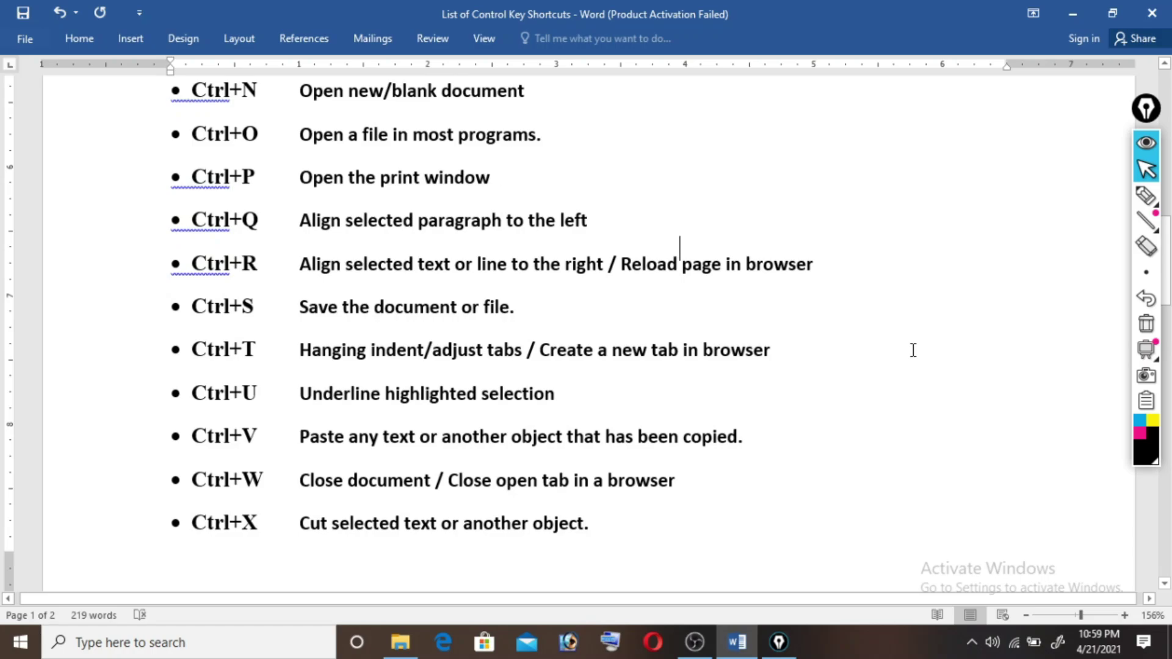
{"action": "key", "text": "Down"}
{"action": "key", "text": "Down"}
{"action": "key", "text": "Down"}
{"action": "key", "text": "Down"}
{"action": "key", "text": "Down"}
{"action": "key", "text": "Up"}
{"action": "key", "text": "Right"}
{"action": "key", "text": "Right"}
{"action": "key", "text": "Right"}
{"action": "key", "text": "Right"}
{"action": "key", "text": "shift+Left"}
{"action": "key", "text": "shift+Left"}
{"action": "key", "text": "ctrl+shift+Left"}
{"action": "key", "text": "ctrl+shift+Left"}
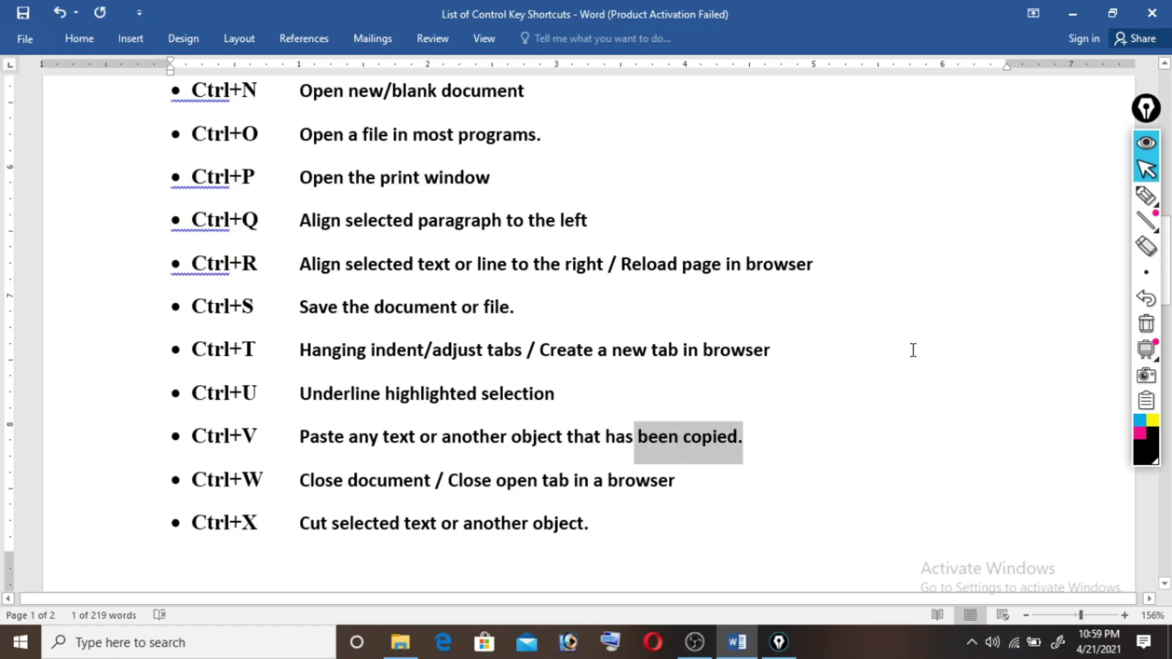
{"action": "key", "text": "ctrl+shift+Left"}
{"action": "key", "text": "ctrl+shift+Left"}
{"action": "key", "text": "ctrl+shift+Left"}
{"action": "key", "text": "ctrl+shift+Left"}
{"action": "key", "text": "ctrl+shift+Left"}
{"action": "key", "text": "ctrl+shift+Left"}
{"action": "key", "text": "ctrl+shift+Left"}
{"action": "key", "text": "ctrl+shift+Left"}
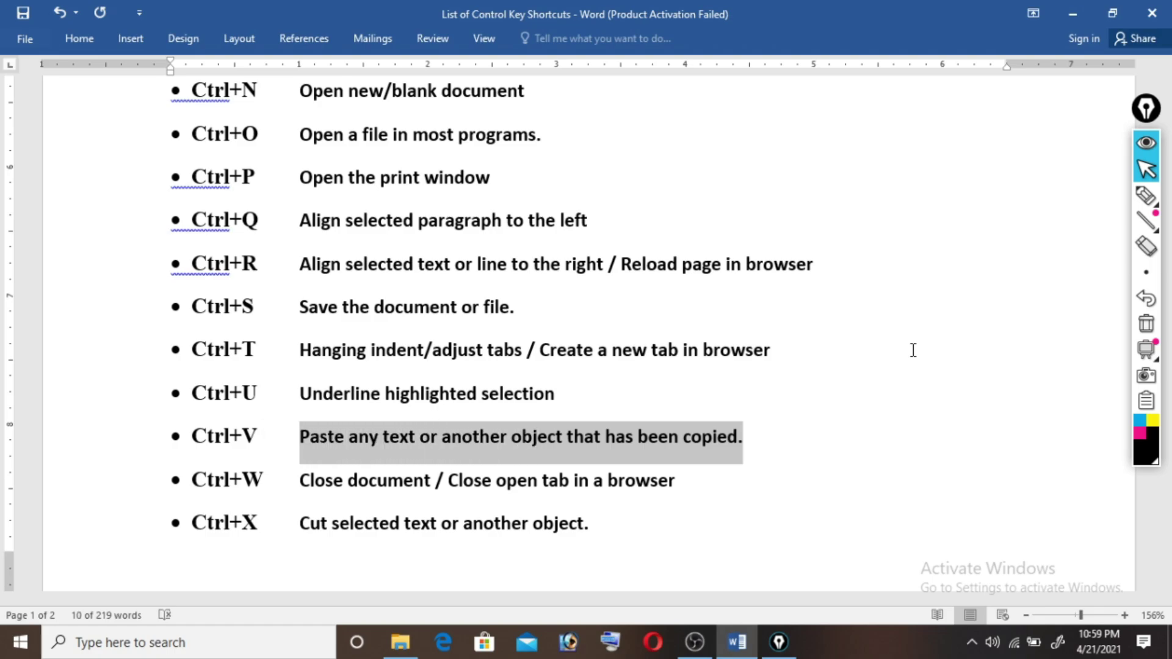
{"action": "key", "text": "Right"}
{"action": "key", "text": "ctrl+v"}
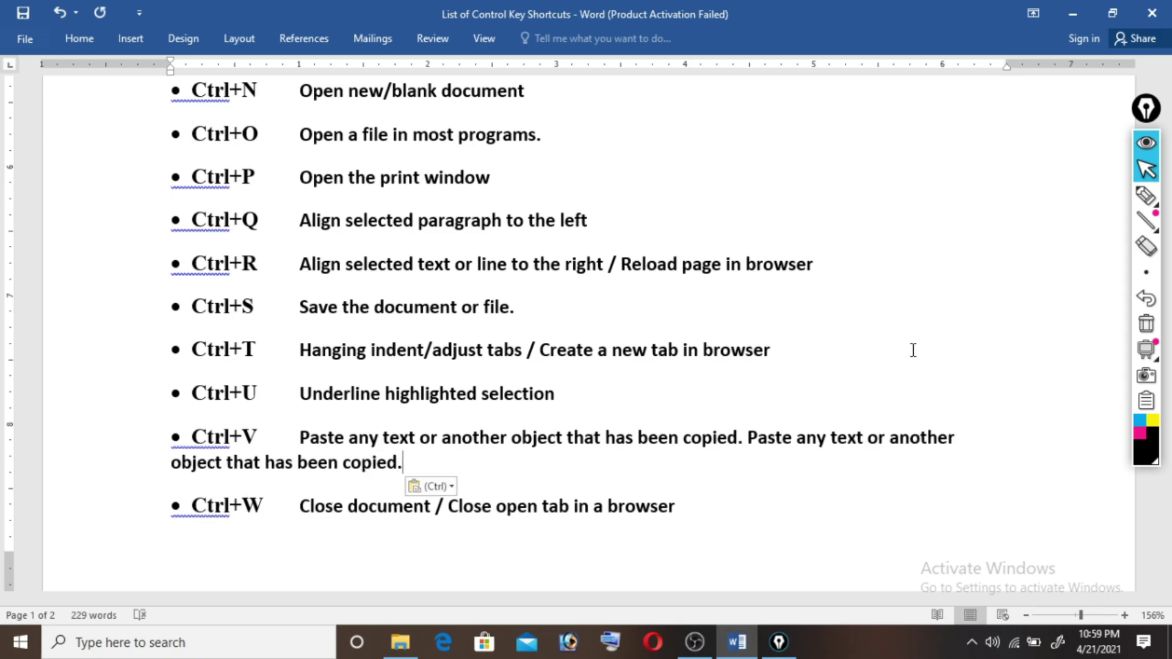
{"action": "key", "text": "ctrl+v"}
{"action": "key", "text": "ctrl+v"}
{"action": "key", "text": "ctrl+v"}
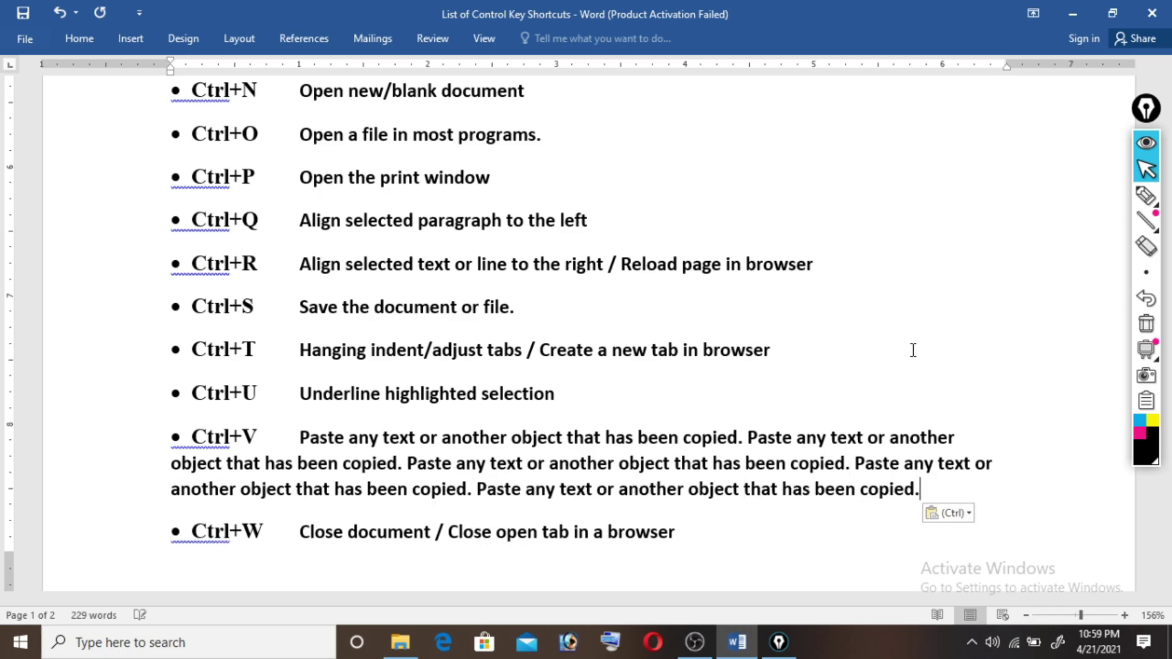
{"action": "key", "text": "ctrl+v"}
{"action": "key", "text": "ctrl+v"}
{"action": "key", "text": "ctrl+v"}
{"action": "key", "text": "ctrl+v"}
{"action": "key", "text": "ctrl+v"}
{"action": "key", "text": "ctrl+v"}
{"action": "key", "text": "ctrl+v"}
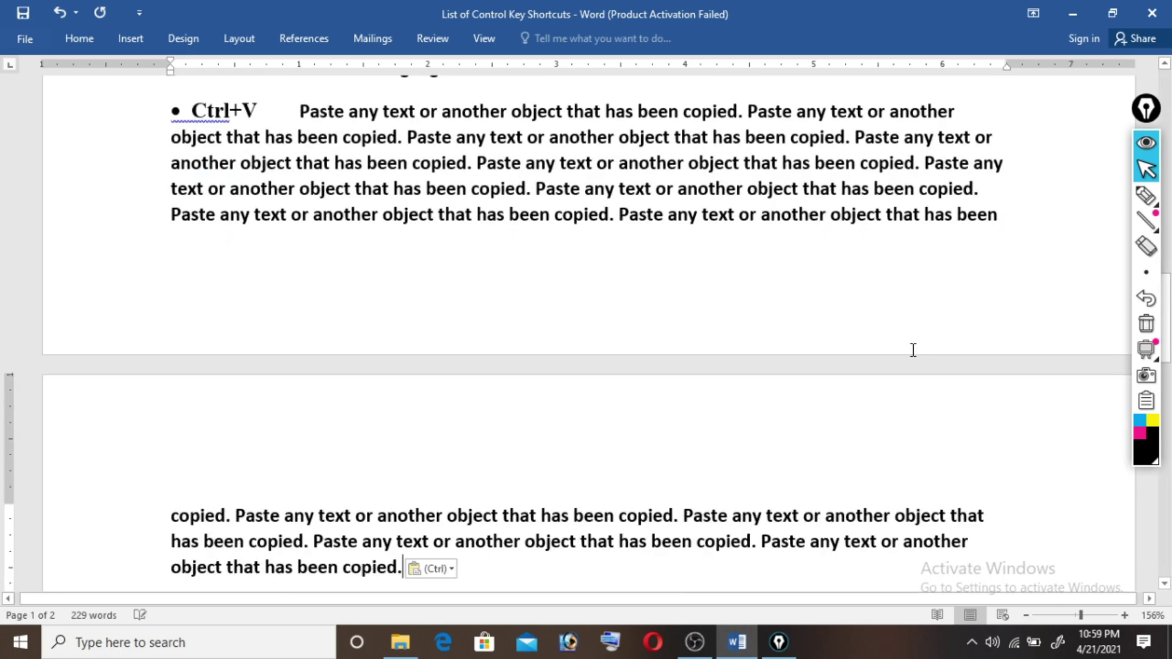
{"action": "key", "text": "ctrl+z"}
{"action": "key", "text": "ctrl+z"}
{"action": "key", "text": "ctrl+z"}
{"action": "key", "text": "ctrl+z"}
{"action": "key", "text": "ctrl+z"}
{"action": "key", "text": "ctrl+z"}
{"action": "key", "text": "ctrl+z"}
{"action": "key", "text": "ctrl+z"}
{"action": "key", "text": "ctrl+z"}
{"action": "key", "text": "ctrl+z"}
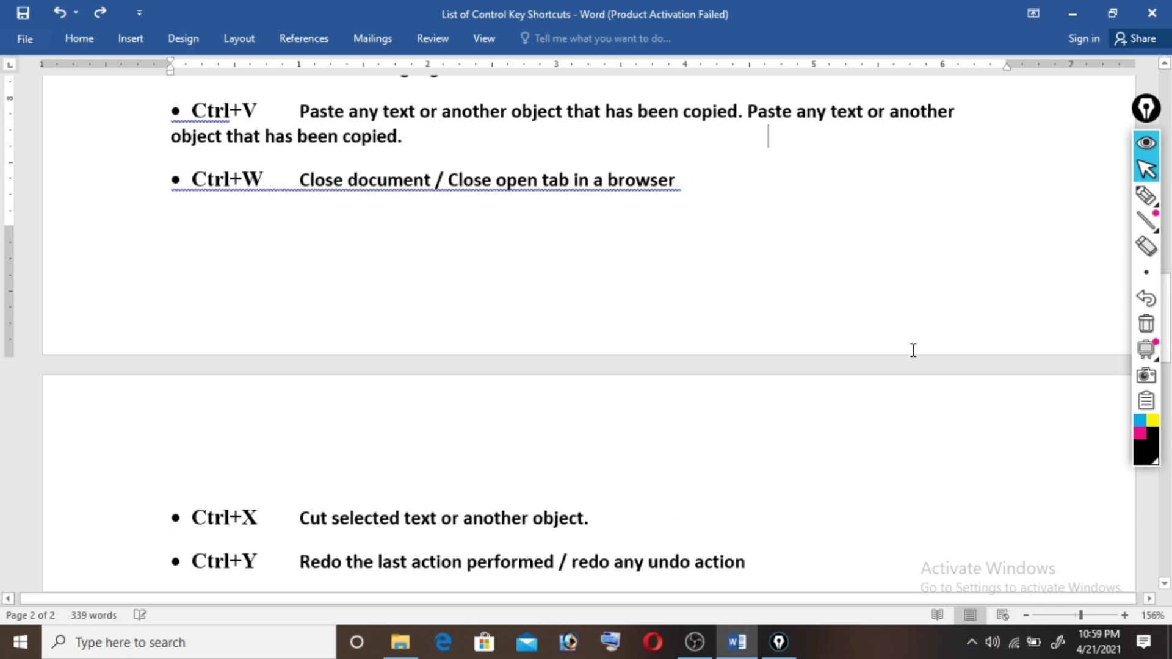
{"action": "key", "text": "ctrl+z"}
{"action": "key", "text": "ctrl+z"}
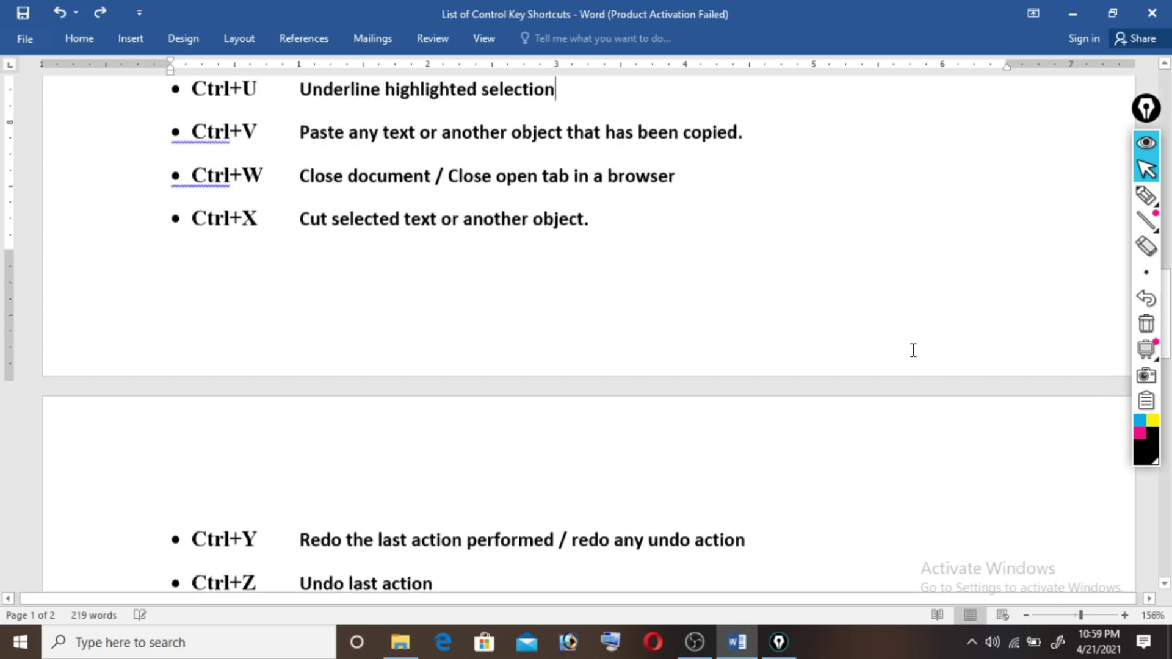
{"action": "key", "text": "Up"}
{"action": "key", "text": "Up"}
{"action": "key", "text": "Up"}
{"action": "key", "text": "Up"}
{"action": "key", "text": "Up"}
{"action": "key", "text": "Up"}
{"action": "key", "text": "Up"}
{"action": "key", "text": "Up"}
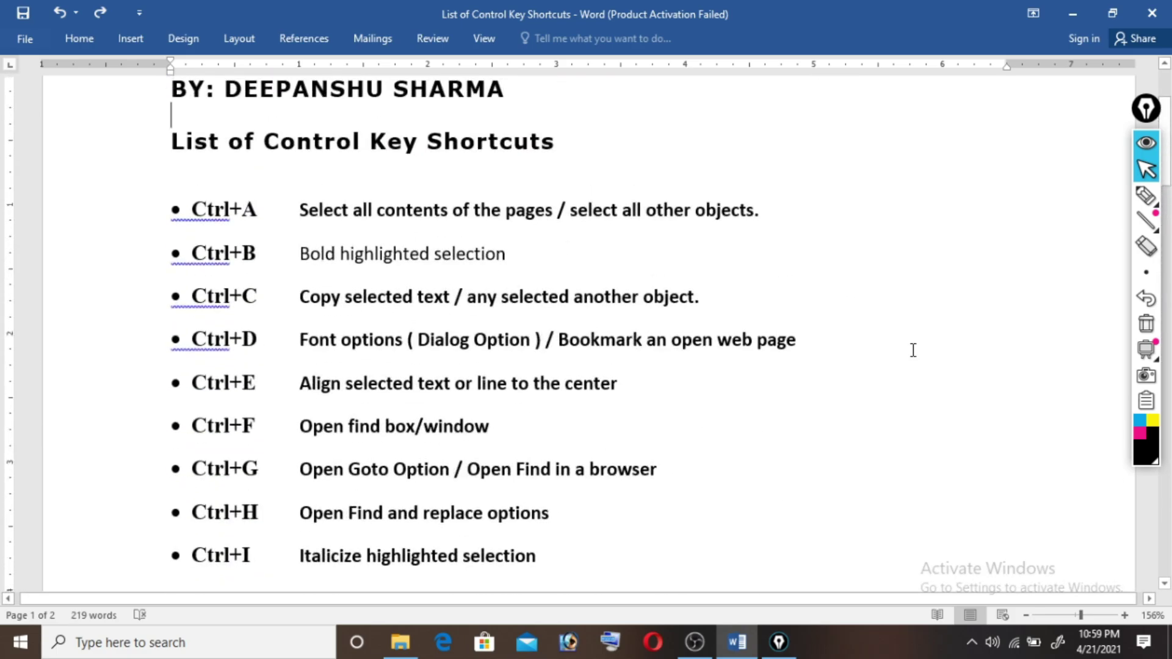
Select the description text on the Ctrl+D line.
{"action": "key", "text": "Down"}
{"action": "key", "text": "Down"}
{"action": "key", "text": "Down"}
{"action": "key", "text": "Down"}
{"action": "key", "text": "Right"}
{"action": "key", "text": "Right"}
{"action": "key", "text": "Right"}
{"action": "key", "text": "Right"}
{"action": "key", "text": "ctrl+shift+Left"}
{"action": "key", "text": "ctrl+shift+Left"}
{"action": "key", "text": "ctrl+shift+Left"}
{"action": "key", "text": "ctrl+shift+Left"}
{"action": "key", "text": "ctrl+shift+Left"}
{"action": "key", "text": "ctrl+shift+Left"}
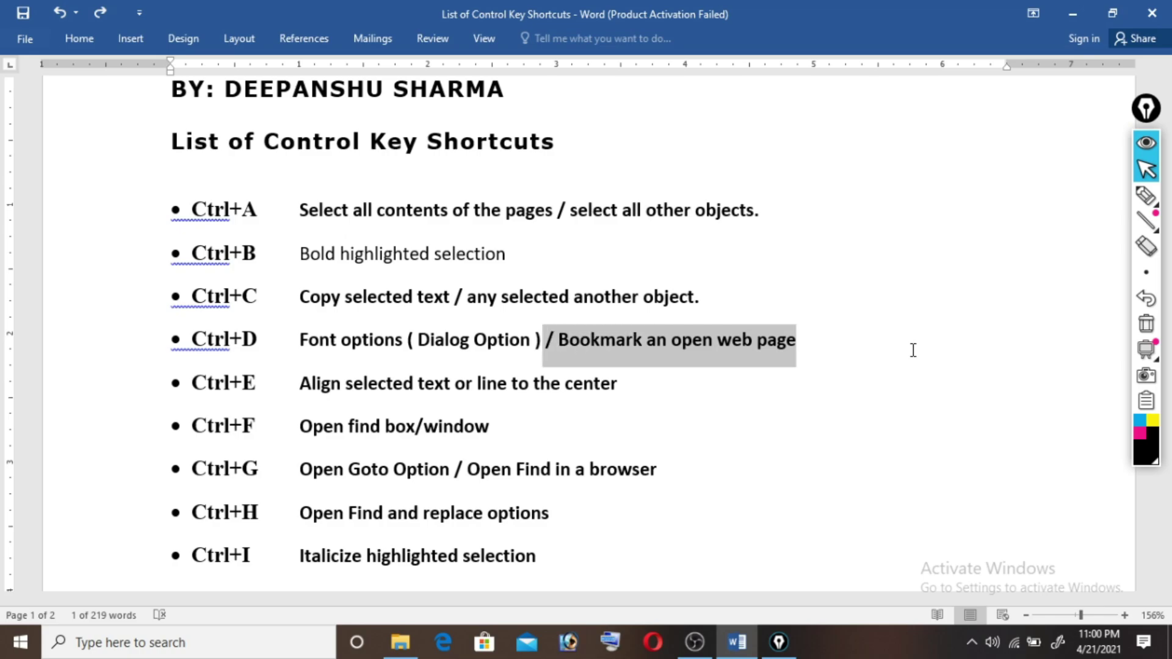
{"action": "key", "text": "ctrl+shift+Left"}
{"action": "key", "text": "ctrl+shift+Left"}
{"action": "key", "text": "ctrl+shift+Left"}
{"action": "key", "text": "ctrl+shift+Left"}
{"action": "key", "text": "ctrl+shift+Left"}
{"action": "key", "text": "ctrl+shift+Left"}
{"action": "key", "text": "ctrl+shift+Left"}
{"action": "key", "text": "ctrl+shift+Left"}
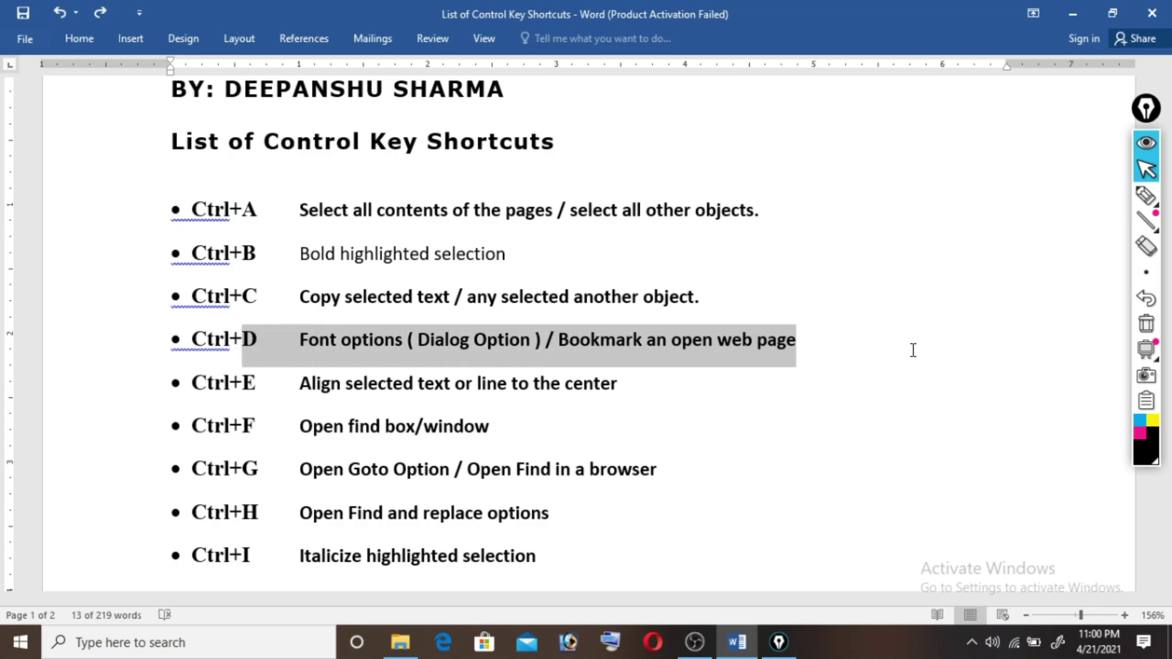
{"action": "key", "text": "ctrl+shift+Right"}
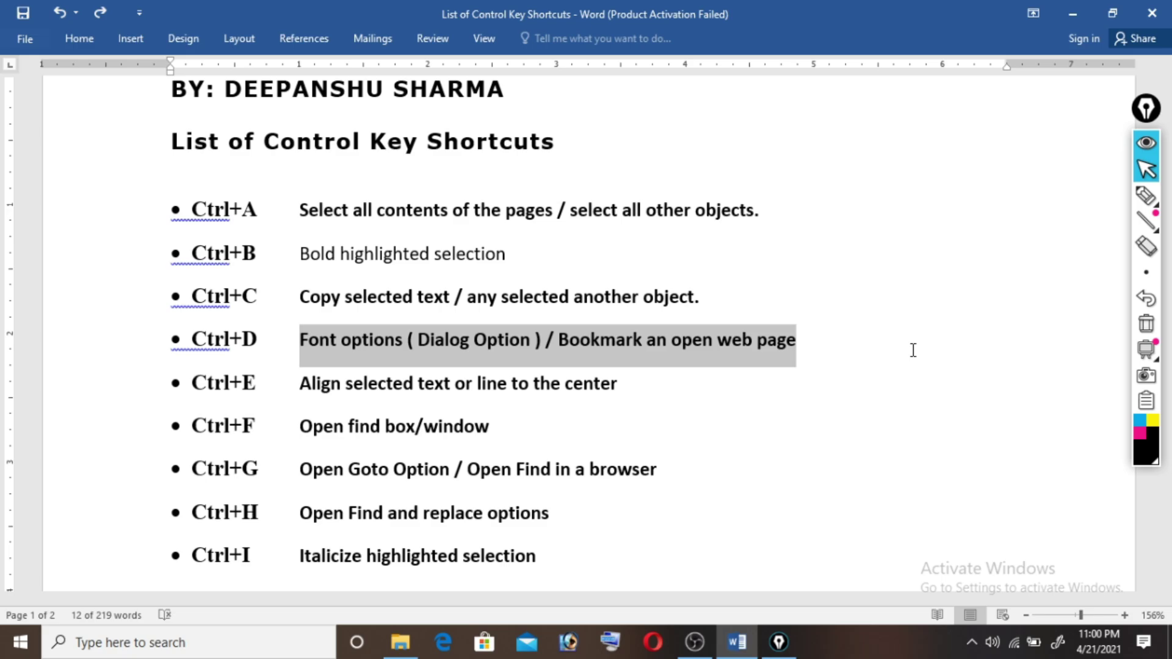
Open the Font dialog with Ctrl+D and step the font list down to Bahnschrift SemiCondensed.
{"action": "key", "text": "ctrl+d"}
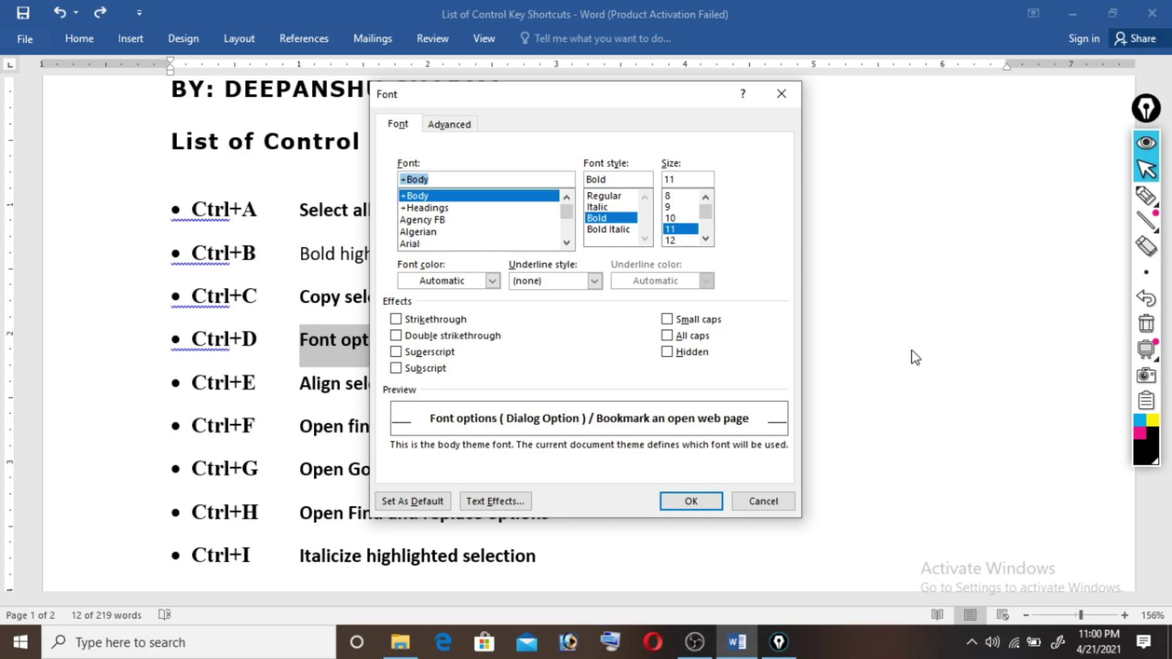
{"action": "key", "text": "Tab"}
{"action": "key", "text": "Tab"}
{"action": "key", "text": "shift+Tab"}
{"action": "key", "text": "Down"}
{"action": "key", "text": "Down"}
{"action": "key", "text": "Down"}
{"action": "key", "text": "Down"}
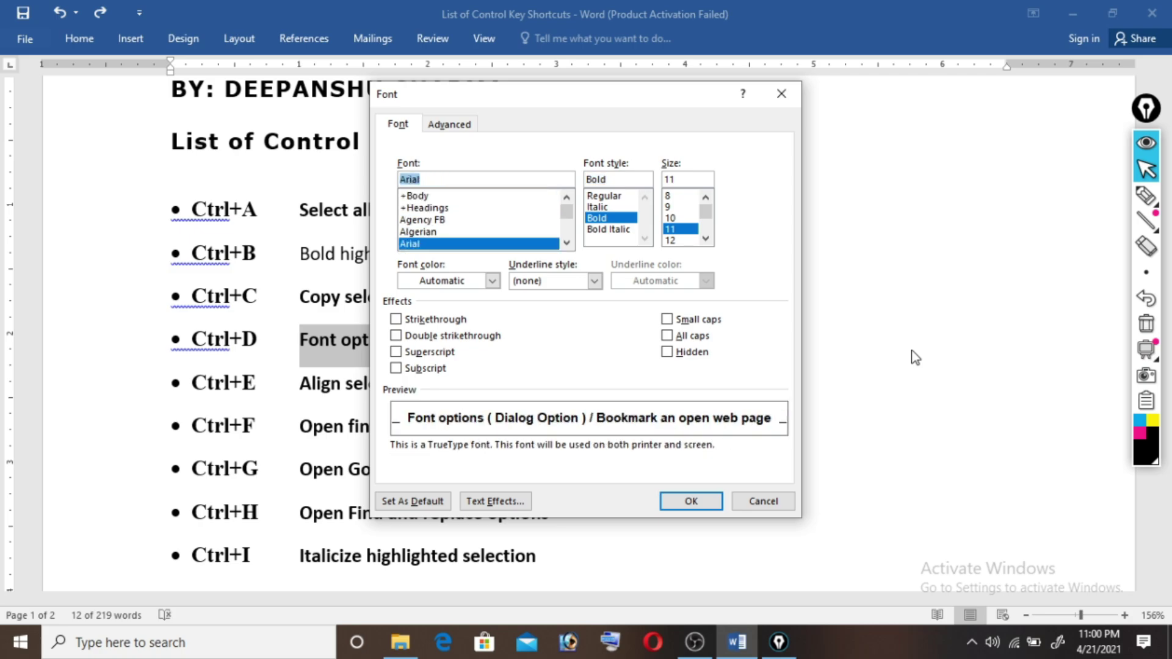
{"action": "key", "text": "Down"}
{"action": "key", "text": "Down"}
{"action": "key", "text": "Down"}
{"action": "key", "text": "Down"}
{"action": "key", "text": "Down"}
{"action": "key", "text": "Down"}
{"action": "key", "text": "Down"}
{"action": "key", "text": "Down"}
{"action": "key", "text": "Down"}
{"action": "key", "text": "Down"}
{"action": "key", "text": "Down"}
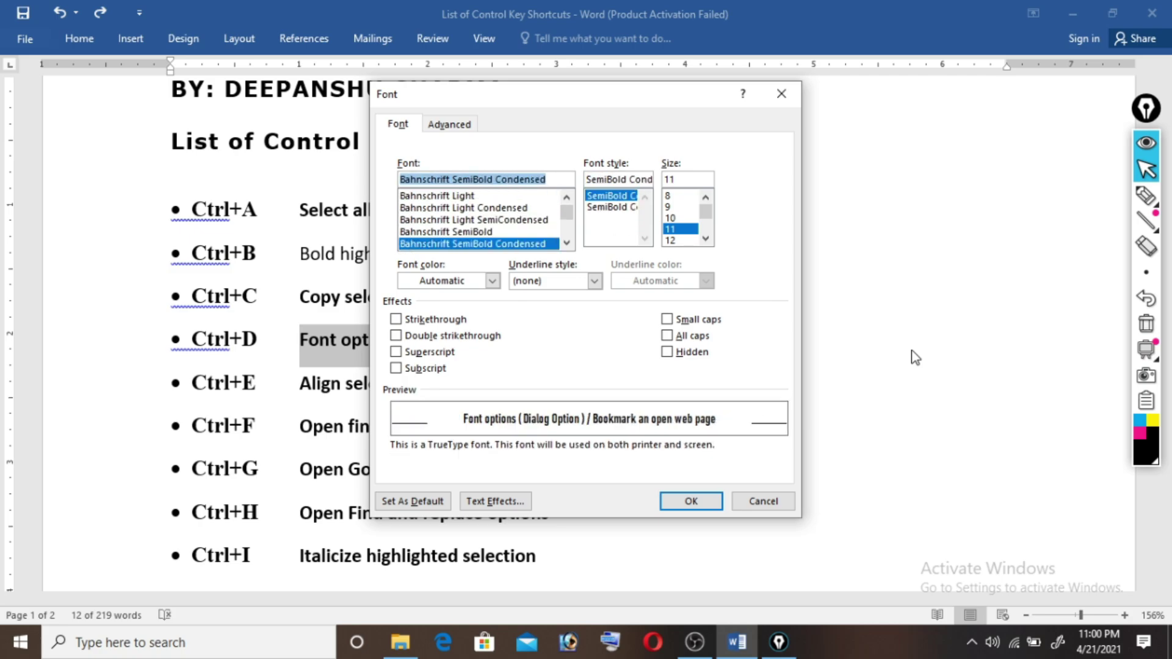
{"action": "key", "text": "Down"}
{"action": "key", "text": "Down"}
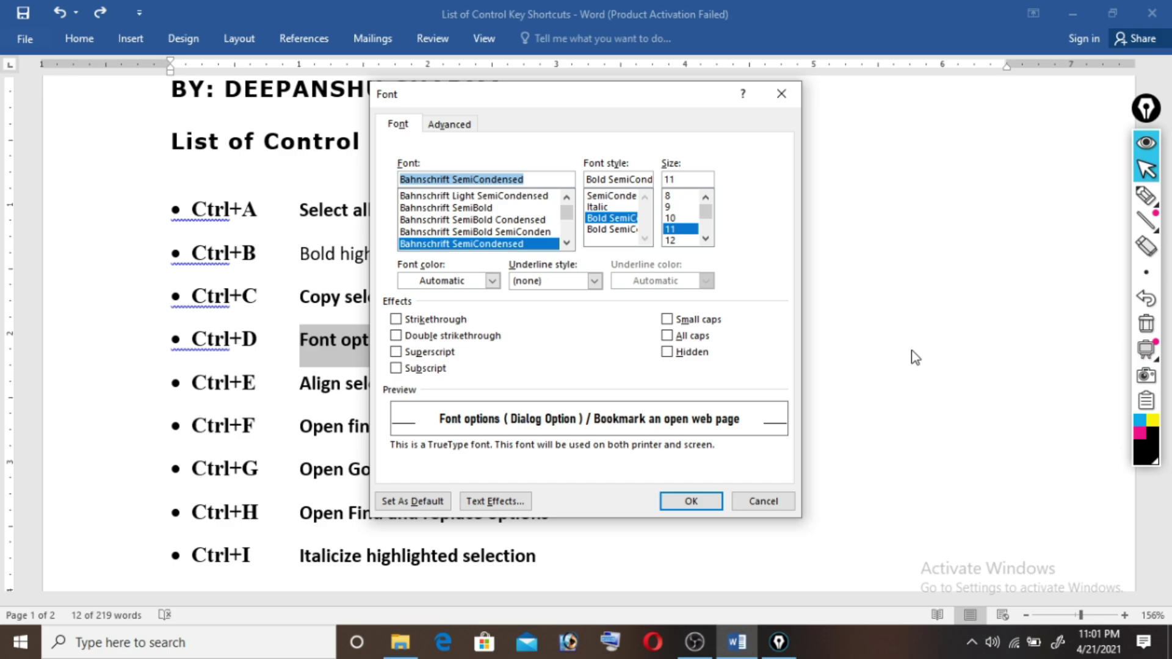
Mark the font preview with a light blue highlight stroke, then erase it.
{"action": "left_click", "coordinate": [1146, 196]}
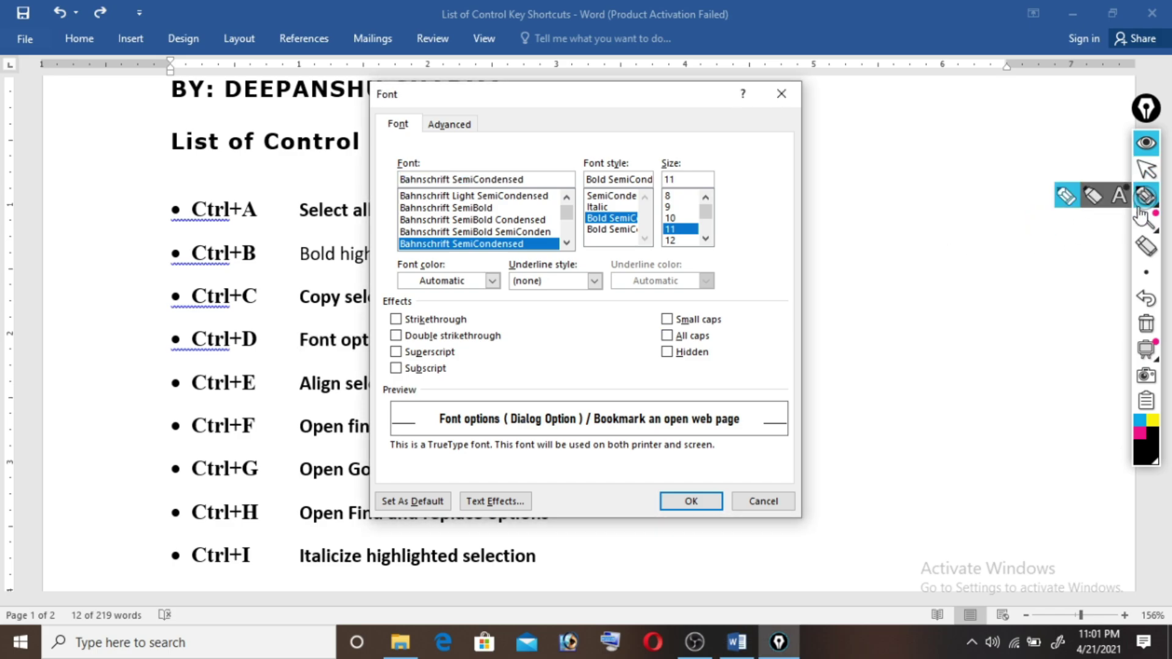
{"action": "left_click", "coordinate": [1139, 420]}
{"action": "mouse_move", "coordinate": [890, 403]}
{"action": "left_mouse_down"}
{"action": "mouse_move", "coordinate": [810, 415]}
{"action": "mouse_move", "coordinate": [812, 425]}
{"action": "left_mouse_up"}
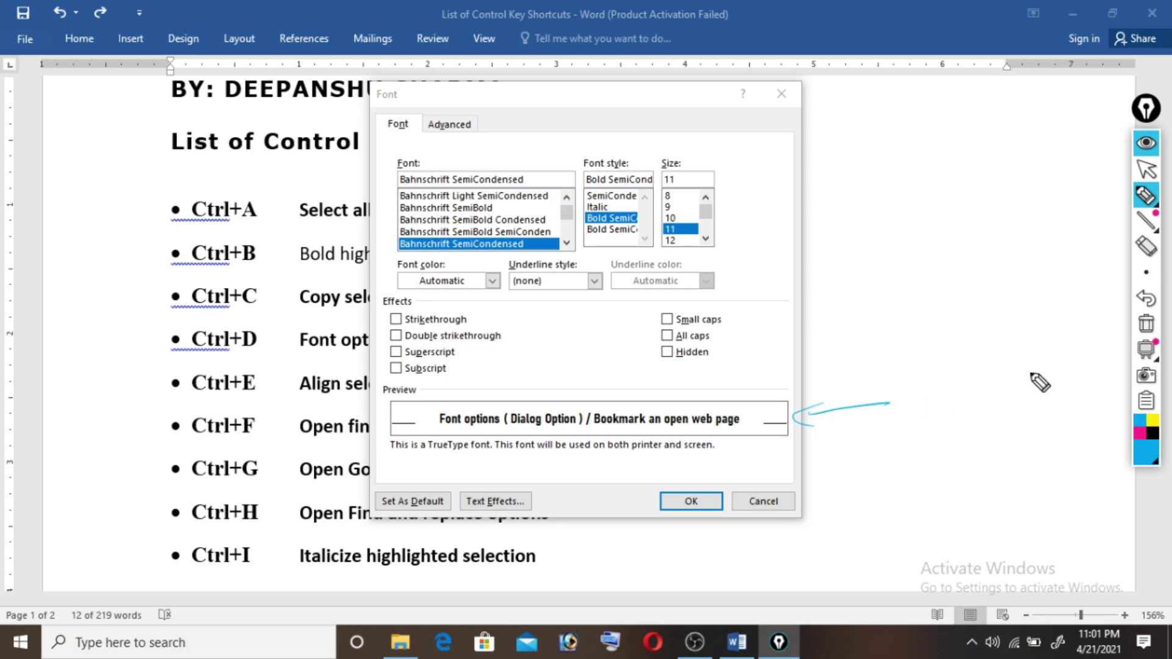
{"action": "left_click", "coordinate": [1152, 333]}
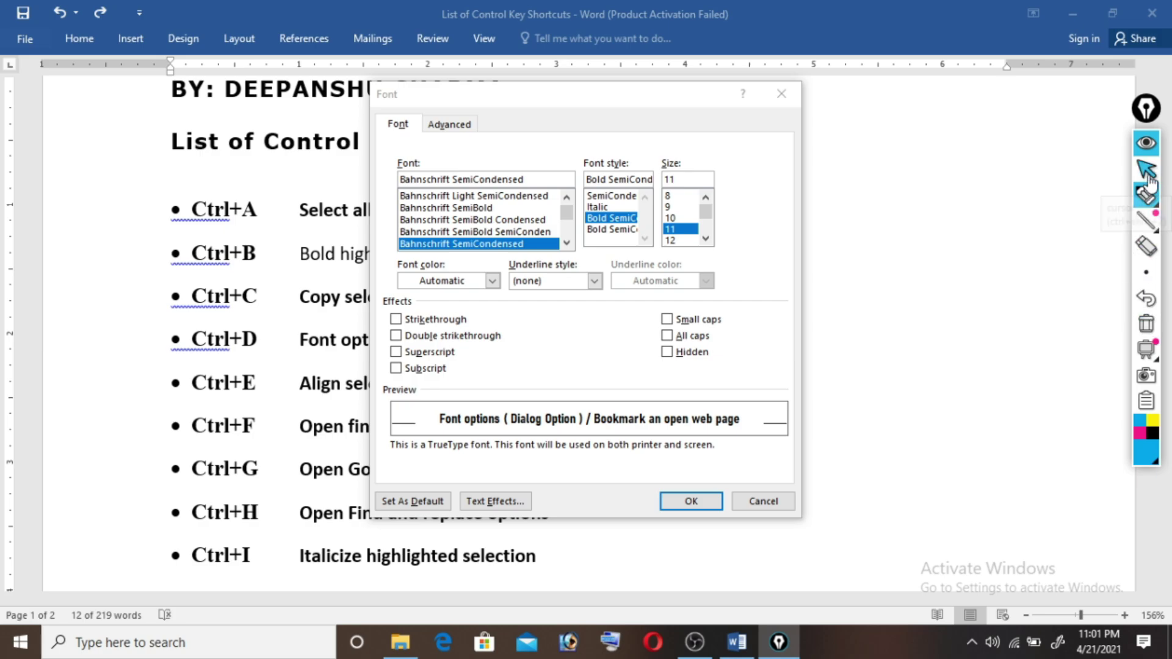
{"action": "mouse_move", "coordinate": [1145, 196]}
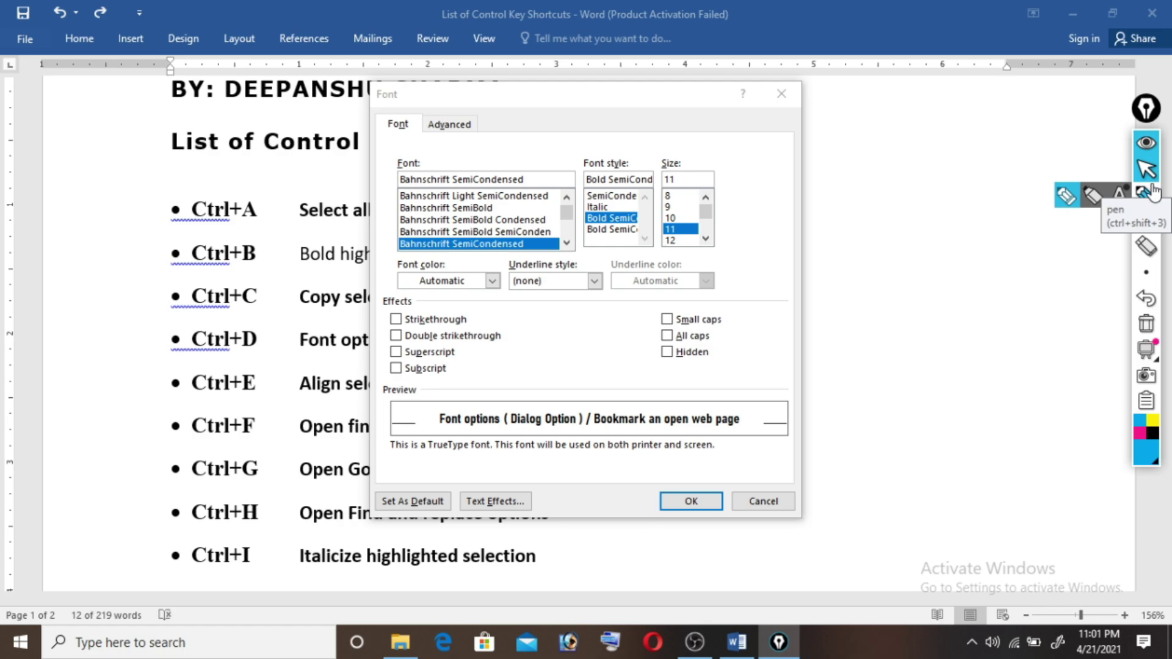
Choose Blackadder ITC, Regular, size 20 and apply it to the description.
{"action": "left_click", "coordinate": [455, 242]}
{"action": "key", "text": "Down"}
{"action": "key", "text": "Down"}
{"action": "key", "text": "Down"}
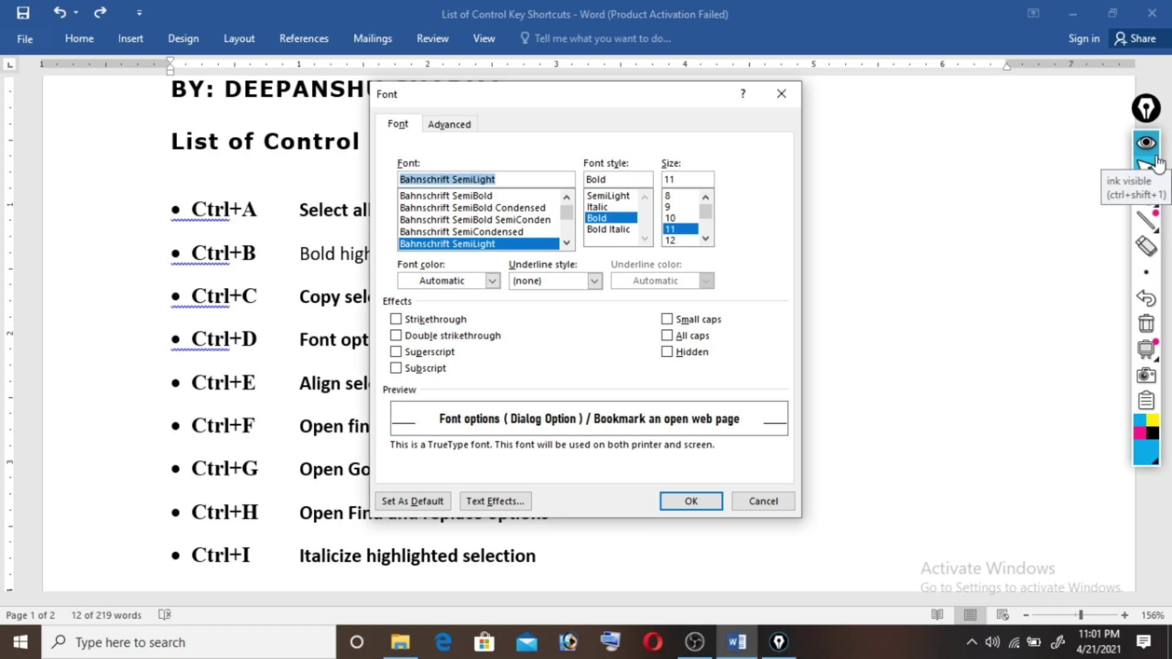
{"action": "key", "text": "Down"}
{"action": "key", "text": "Down"}
{"action": "key", "text": "Down"}
{"action": "key", "text": "Down"}
{"action": "key", "text": "Down"}
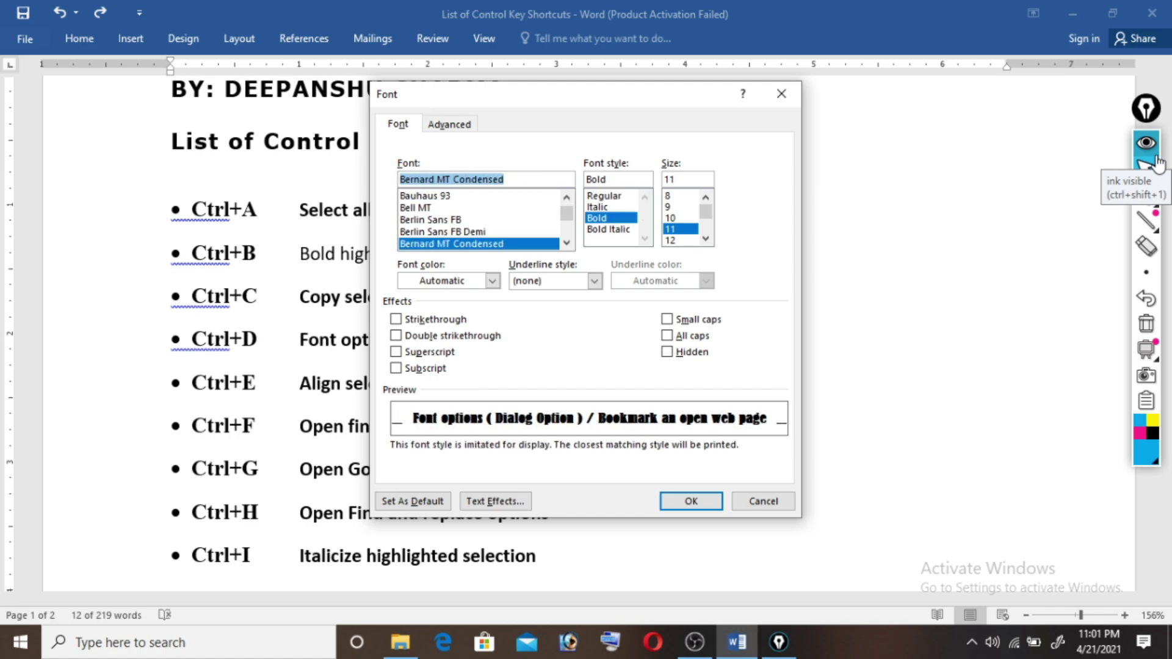
{"action": "key", "text": "Down"}
{"action": "key", "text": "Down"}
{"action": "key", "text": "Down"}
{"action": "key", "text": "Down"}
{"action": "key", "text": "Down"}
{"action": "key", "text": "Down"}
{"action": "key", "text": "Down"}
{"action": "key", "text": "Down"}
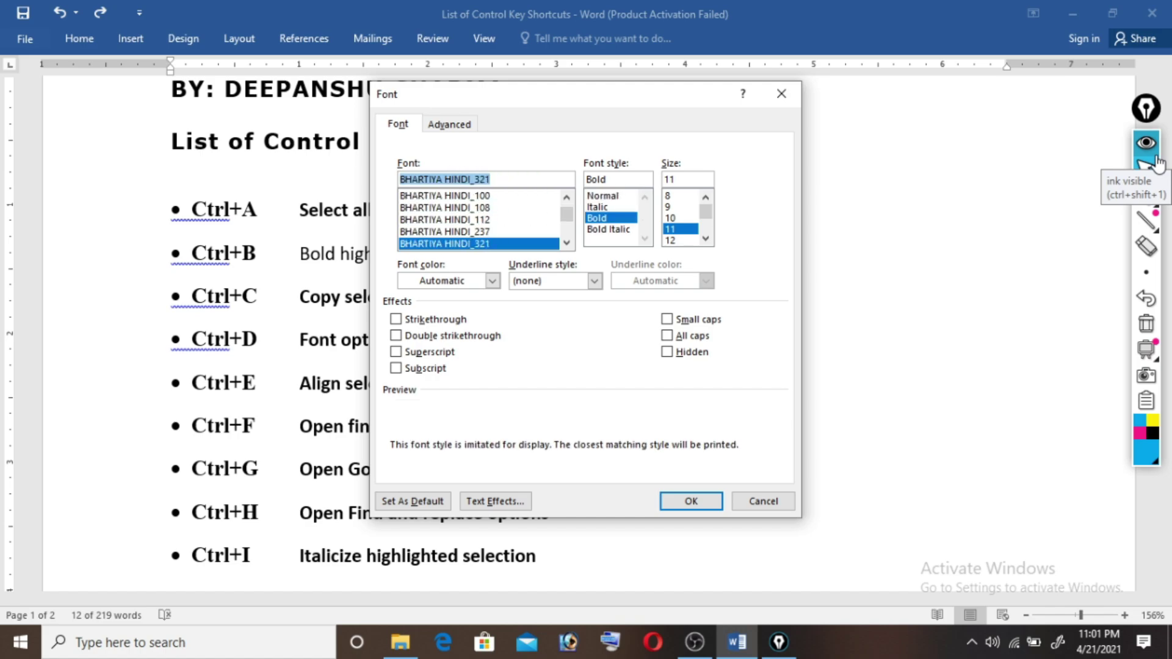
{"action": "key", "text": "Down"}
{"action": "key", "text": "Down"}
{"action": "key", "text": "Down"}
{"action": "key", "text": "Tab"}
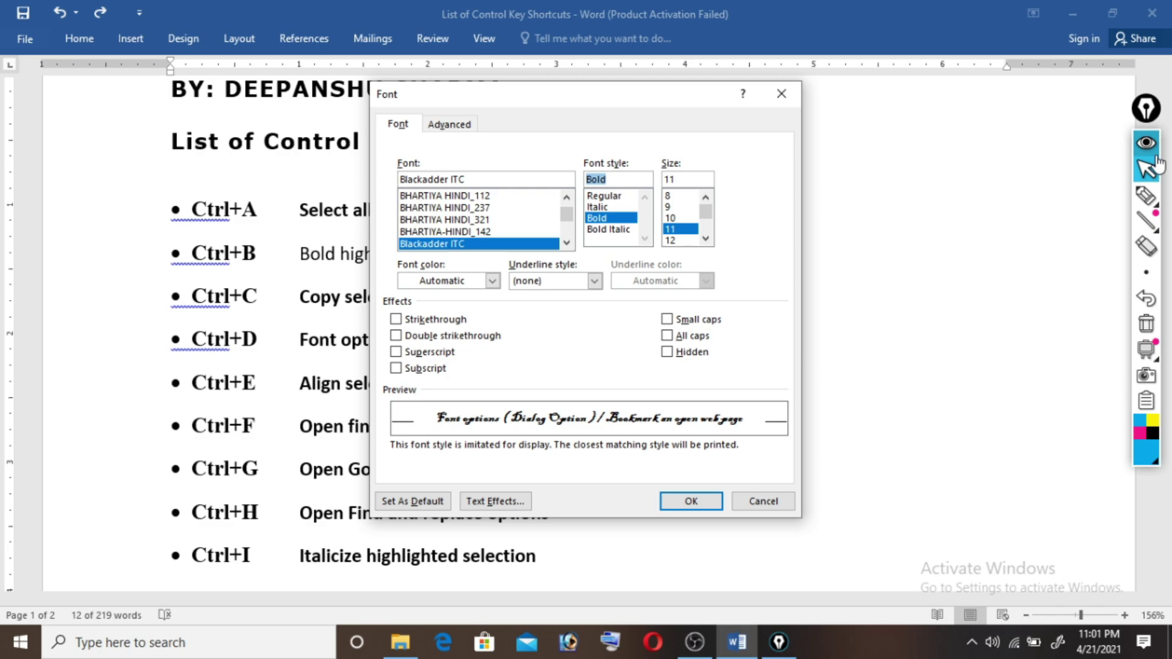
{"action": "key", "text": "Down"}
{"action": "key", "text": "Up"}
{"action": "key", "text": "Up"}
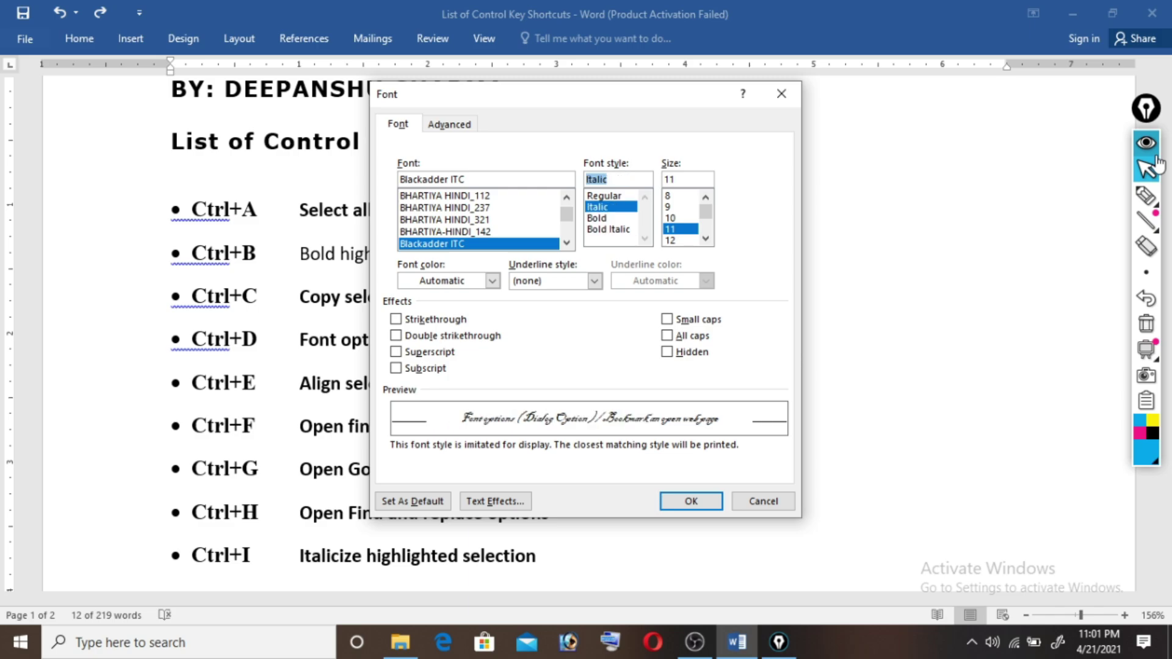
{"action": "key", "text": "Up"}
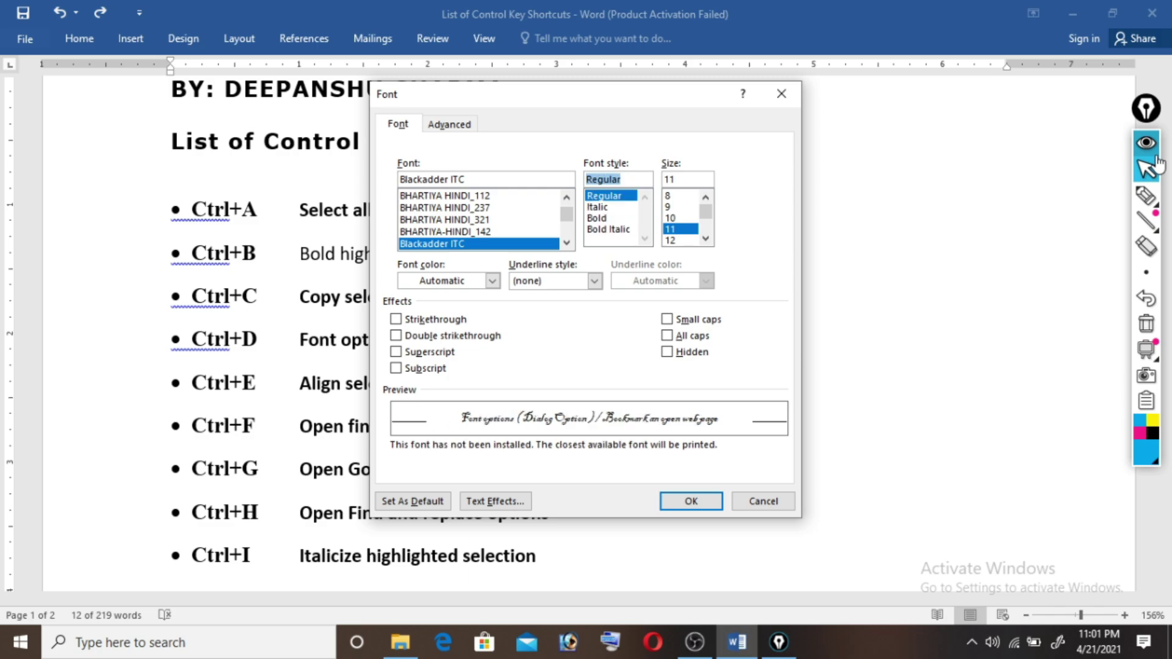
{"action": "key", "text": "Tab"}
{"action": "key", "text": "Down"}
{"action": "key", "text": "Down"}
{"action": "key", "text": "Down"}
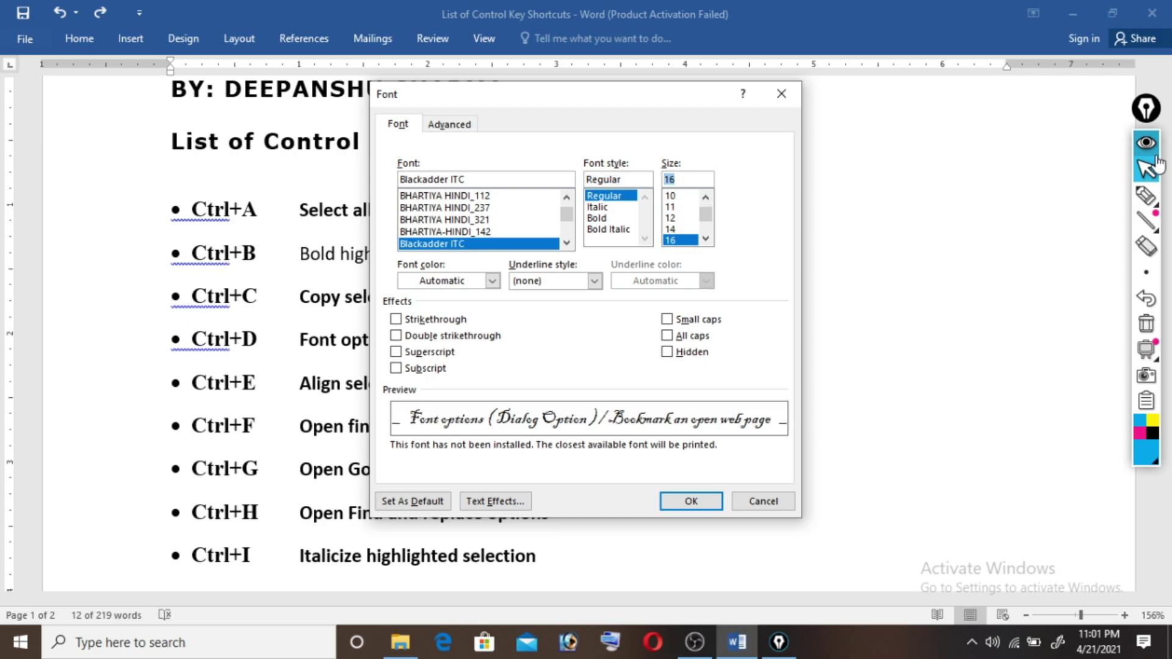
{"action": "key", "text": "Down"}
{"action": "key", "text": "Down"}
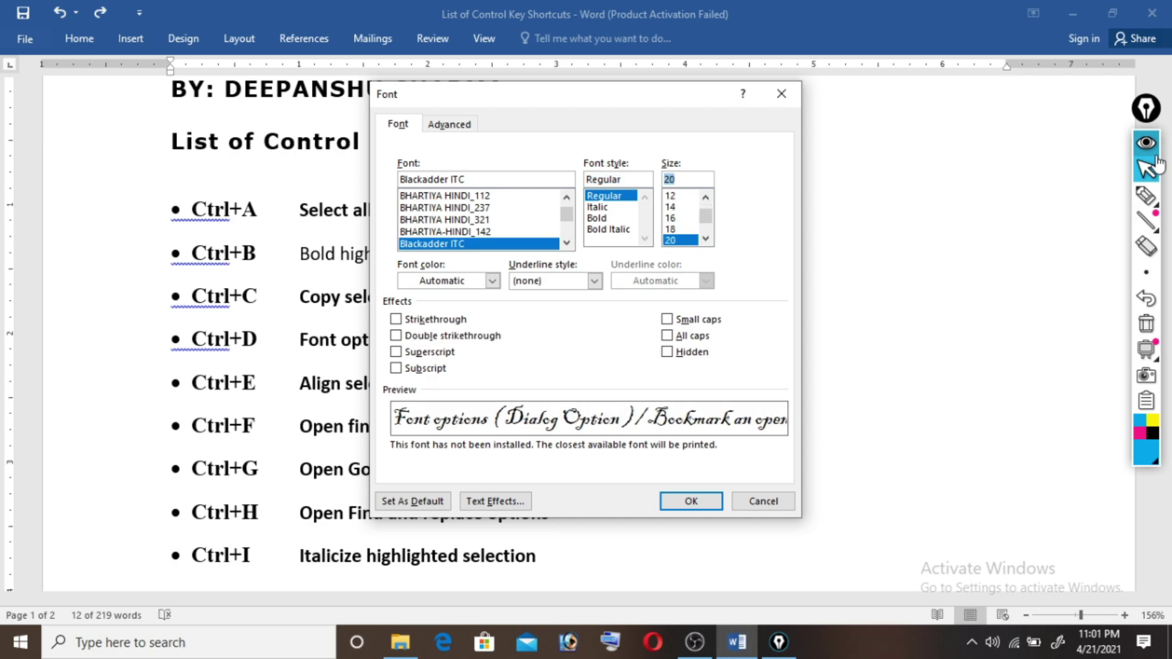
{"action": "key", "text": "Return"}
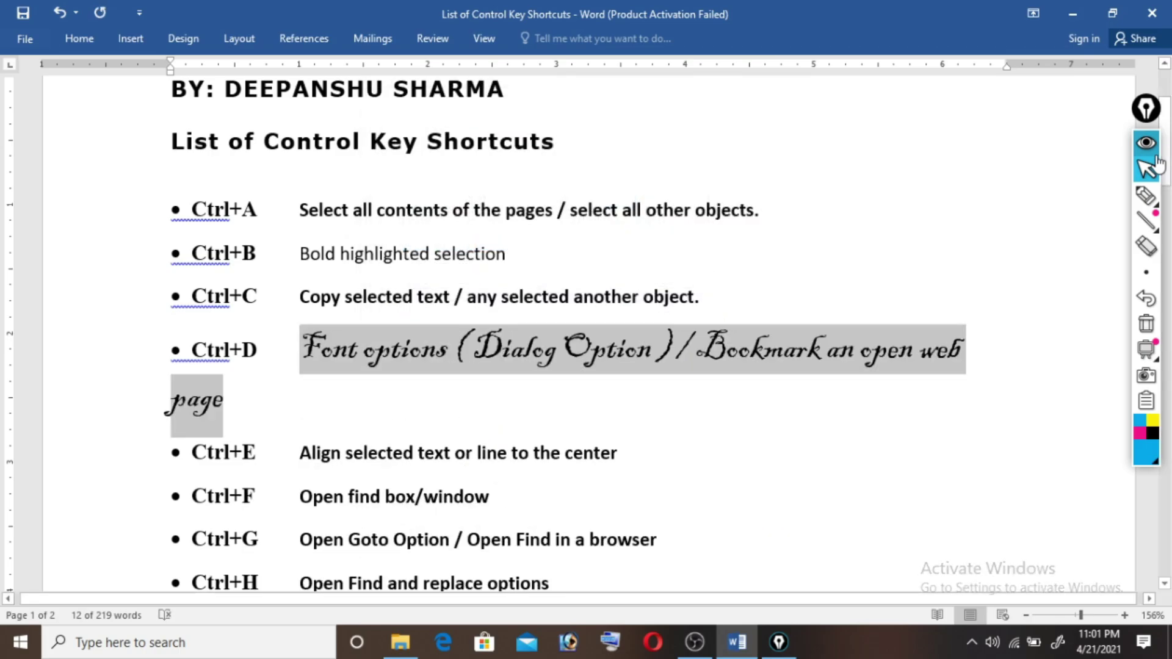
Select the entire Ctrl+E line and centre it on the page with Ctrl+E.
{"action": "key", "text": "Down"}
{"action": "key", "text": "Right"}
{"action": "key", "text": "Right"}
{"action": "key", "text": "Right"}
{"action": "key", "text": "Right"}
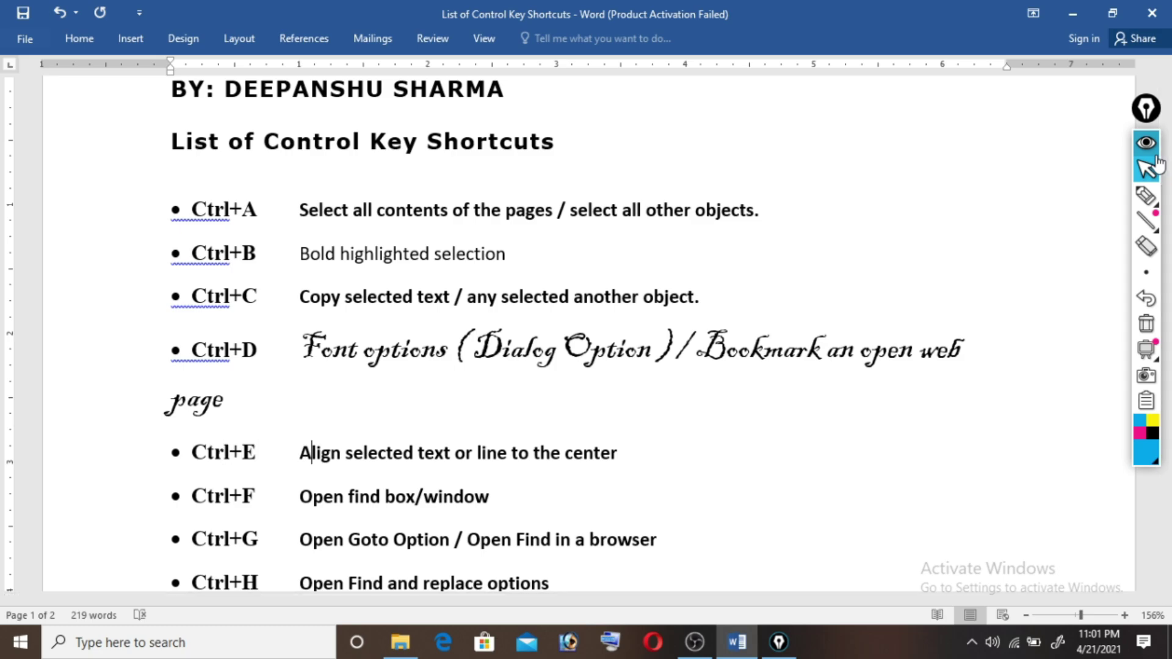
{"action": "key", "text": "Right"}
{"action": "key", "text": "Left"}
{"action": "key", "text": "Left"}
{"action": "key", "text": "shift+End"}
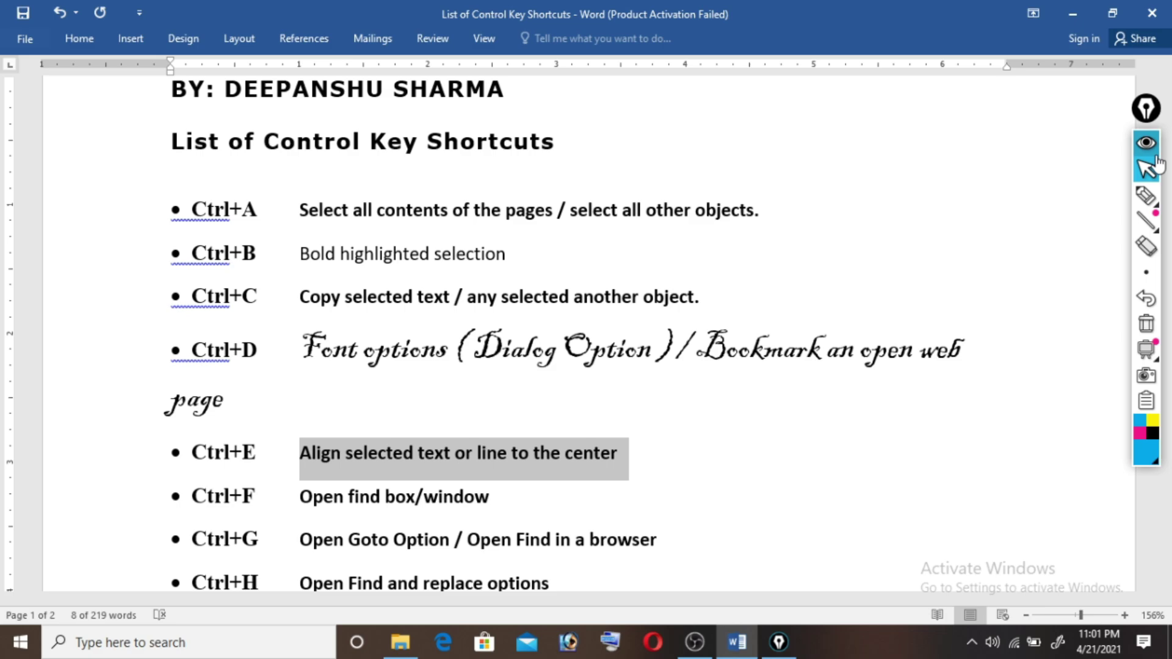
{"action": "key", "text": "Left"}
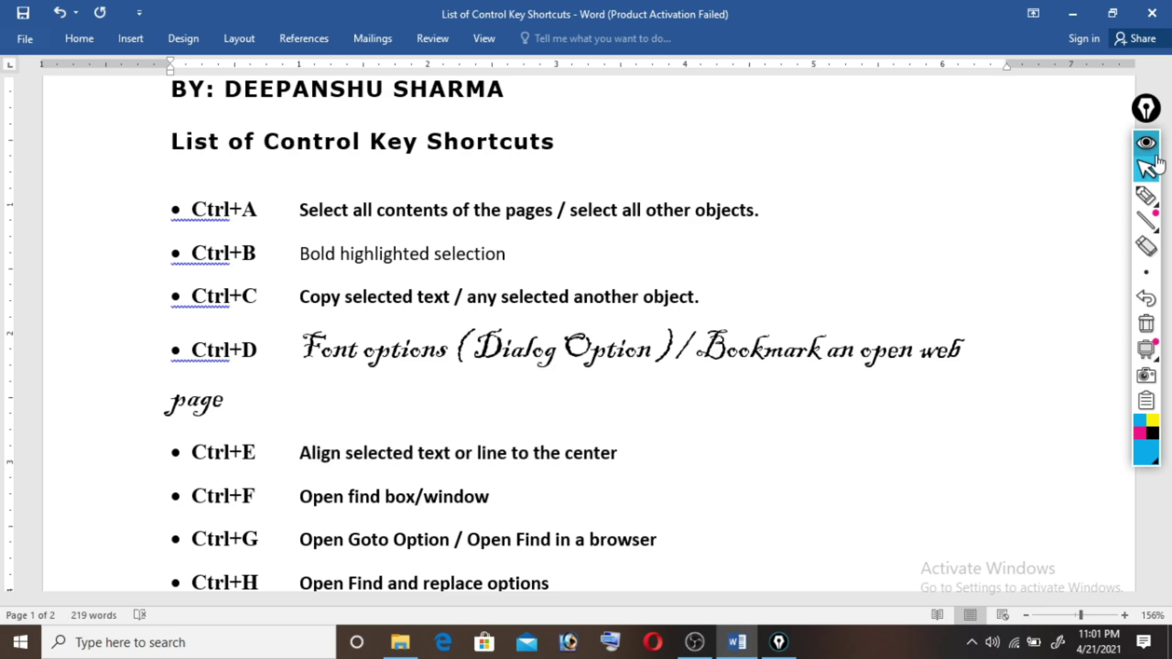
{"action": "key", "text": "Right"}
{"action": "key", "text": "Right"}
{"action": "key", "text": "Left"}
{"action": "key", "text": "Left"}
{"action": "key", "text": "End"}
{"action": "key", "text": "shift+Home"}
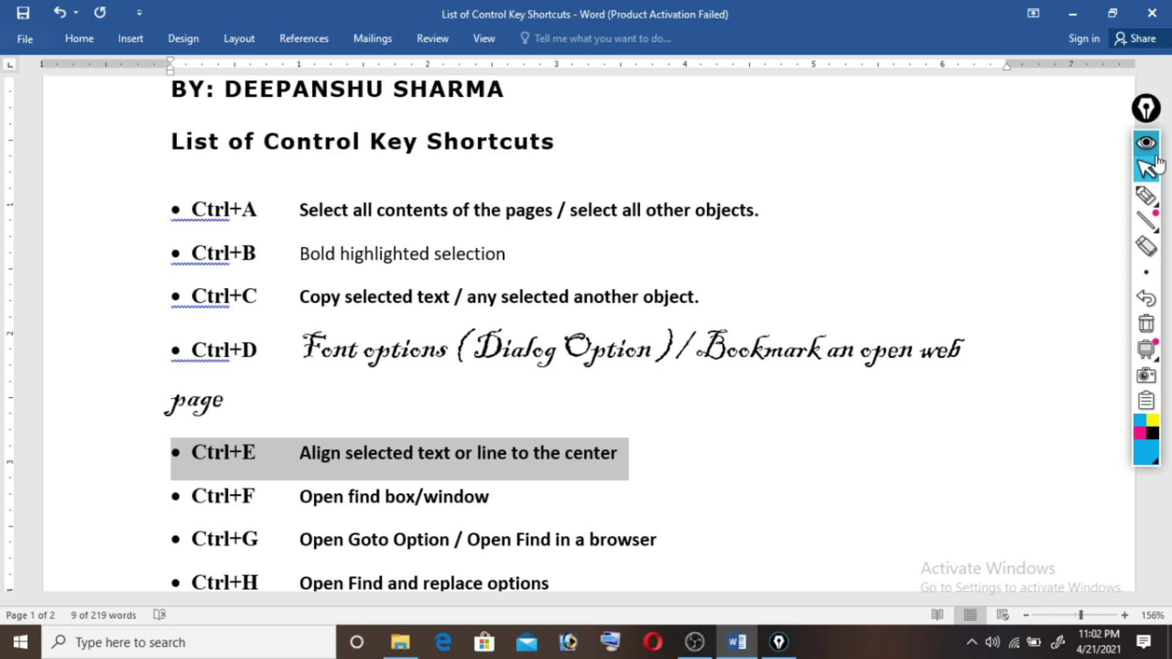
{"action": "key", "text": "ctrl+e"}
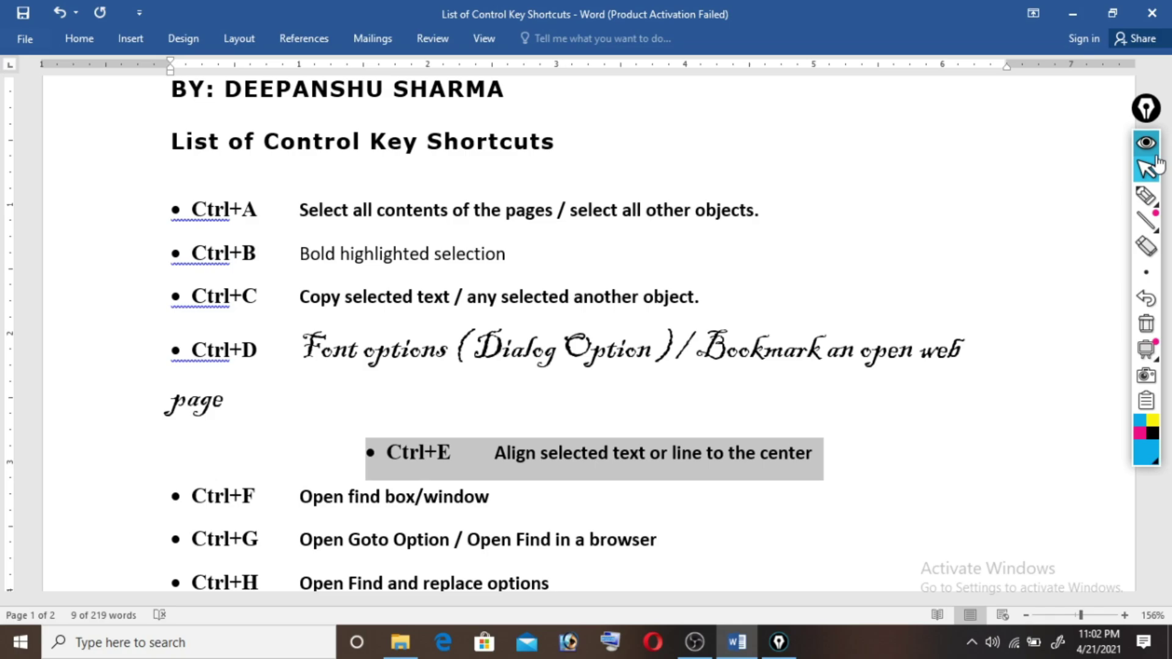
{"action": "key", "text": "Down"}
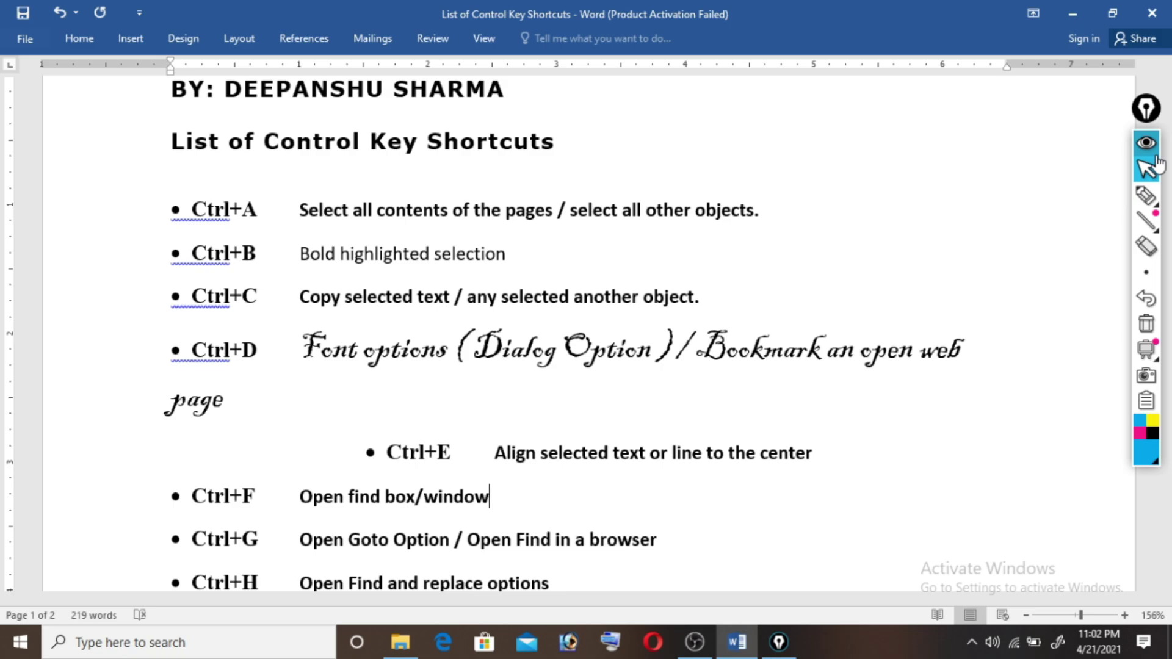
Deselect the Ctrl+F description and bring up the Navigation search pane with Ctrl+F.
{"action": "key", "text": "shift+Left"}
{"action": "key", "text": "shift+Left"}
{"action": "key", "text": "shift+Left"}
{"action": "key", "text": "shift+Left"}
{"action": "key", "text": "shift+Left"}
{"action": "key", "text": "shift+Left"}
{"action": "key", "text": "shift+Left"}
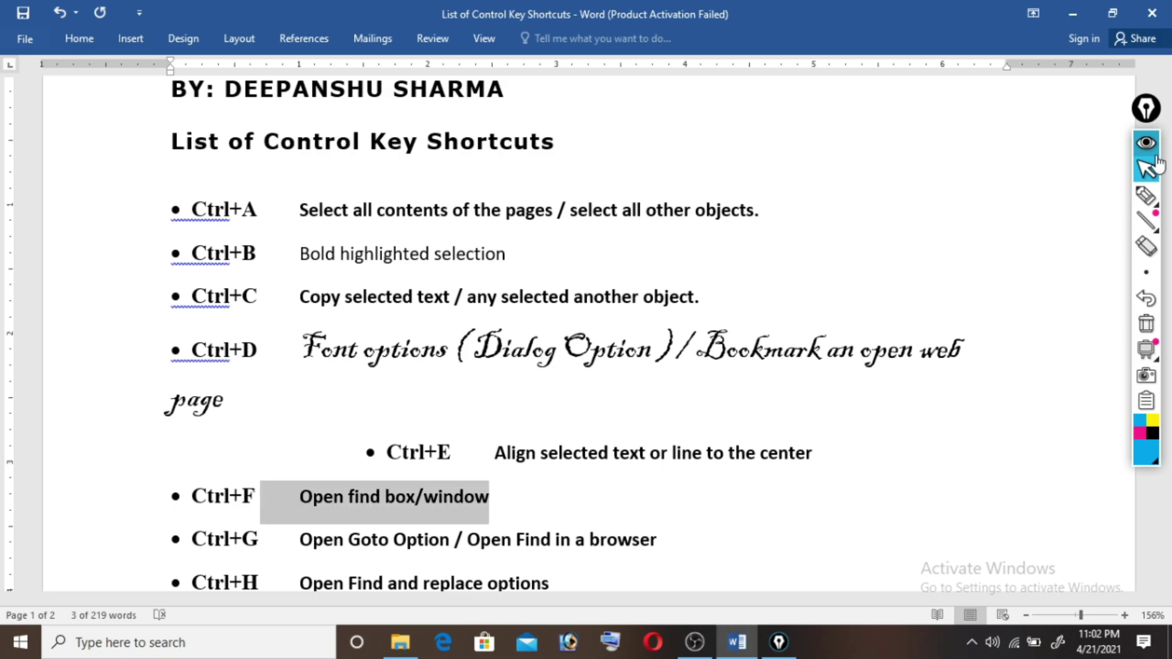
{"action": "key", "text": "shift+Right"}
{"action": "key", "text": "shift+Right"}
{"action": "key", "text": "shift+Left"}
{"action": "key", "text": "Right"}
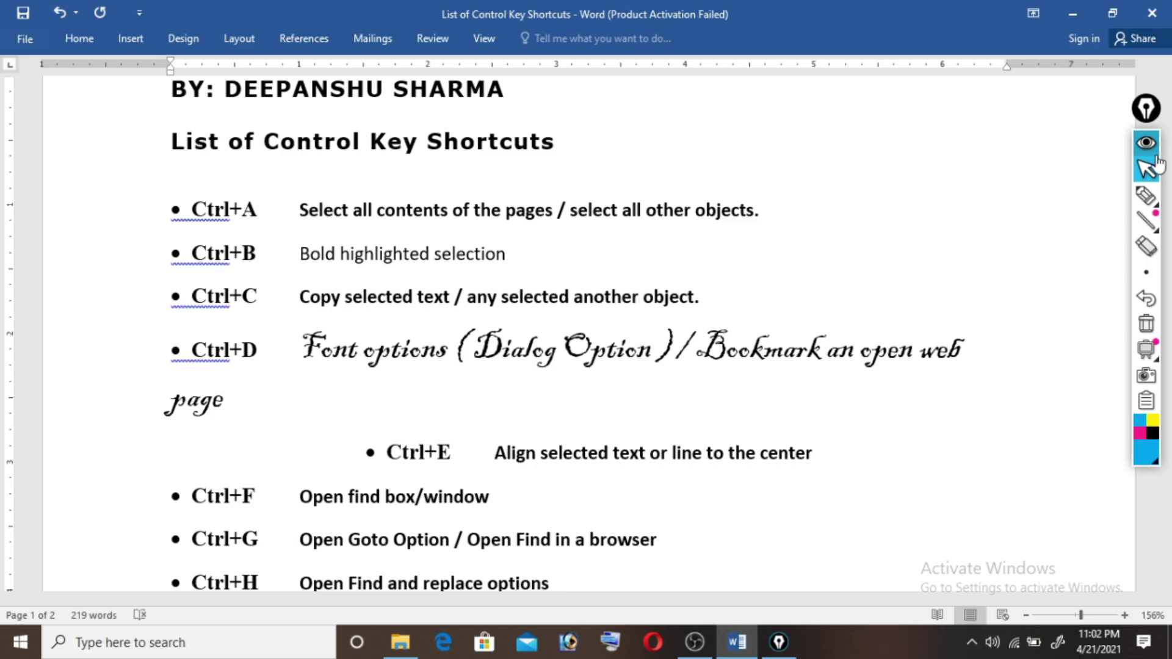
{"action": "key", "text": "ctrl+f"}
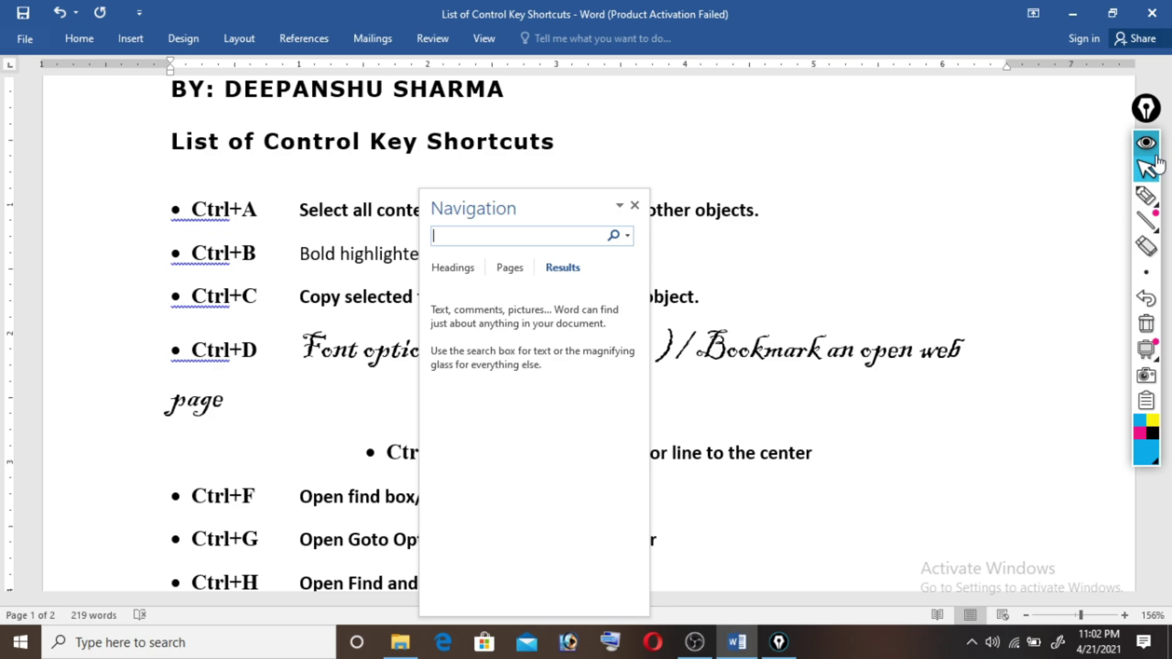
{"action": "type", "text": "De"}
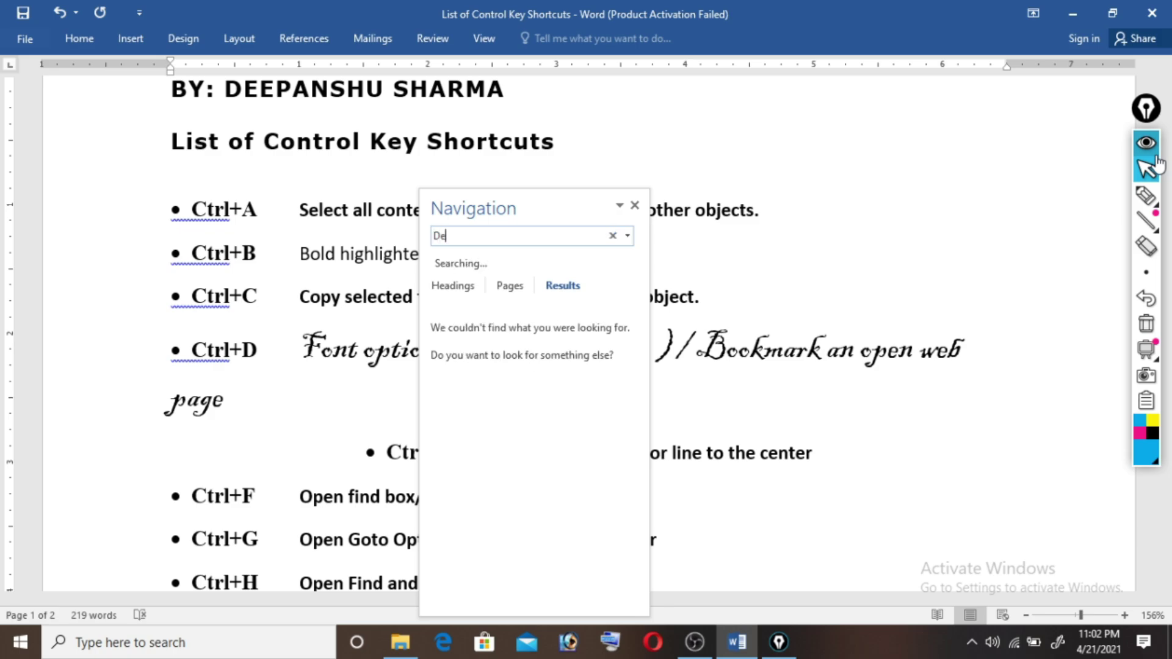
{"action": "type", "text": "epans"}
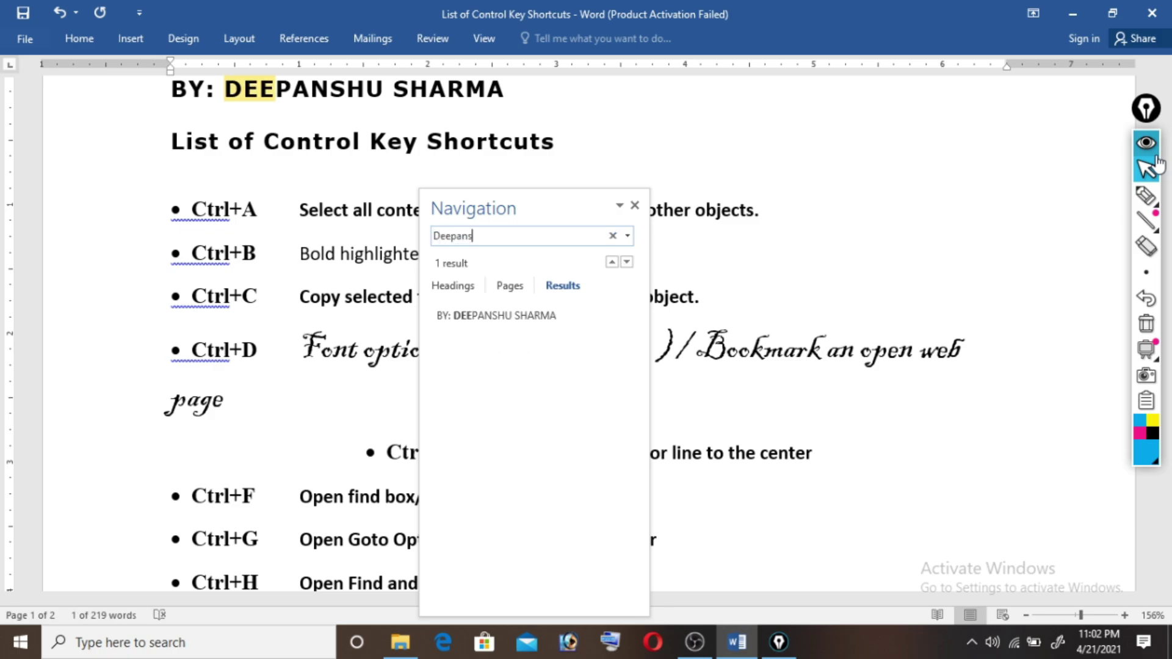
{"action": "type", "text": "hu"}
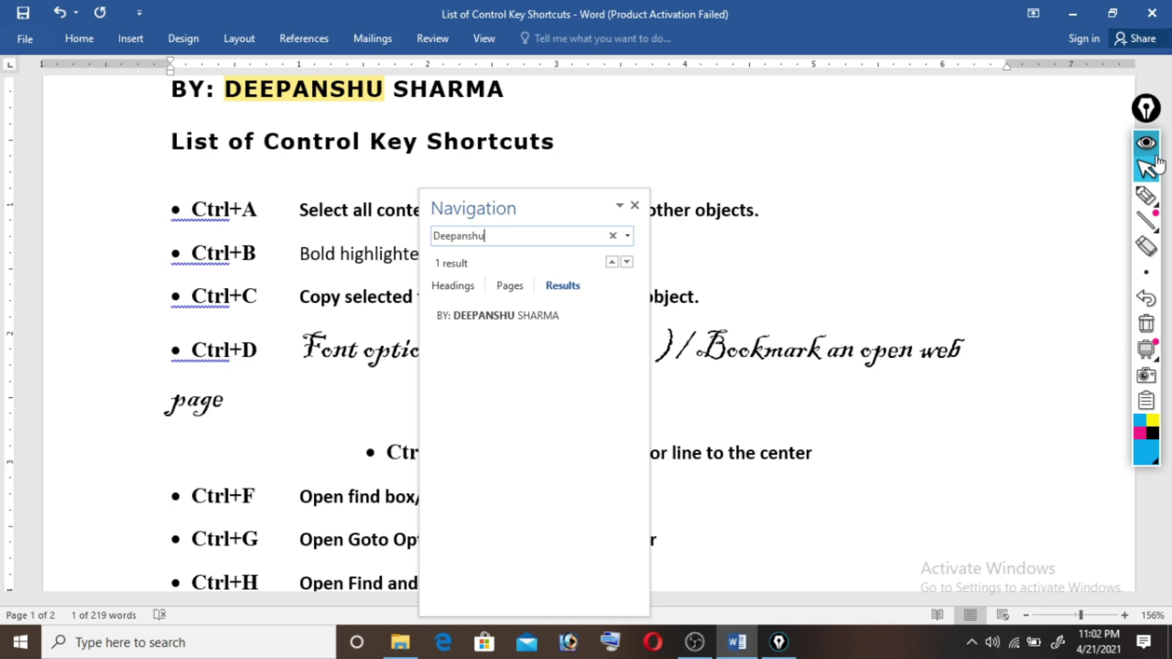
{"action": "key", "text": "Return"}
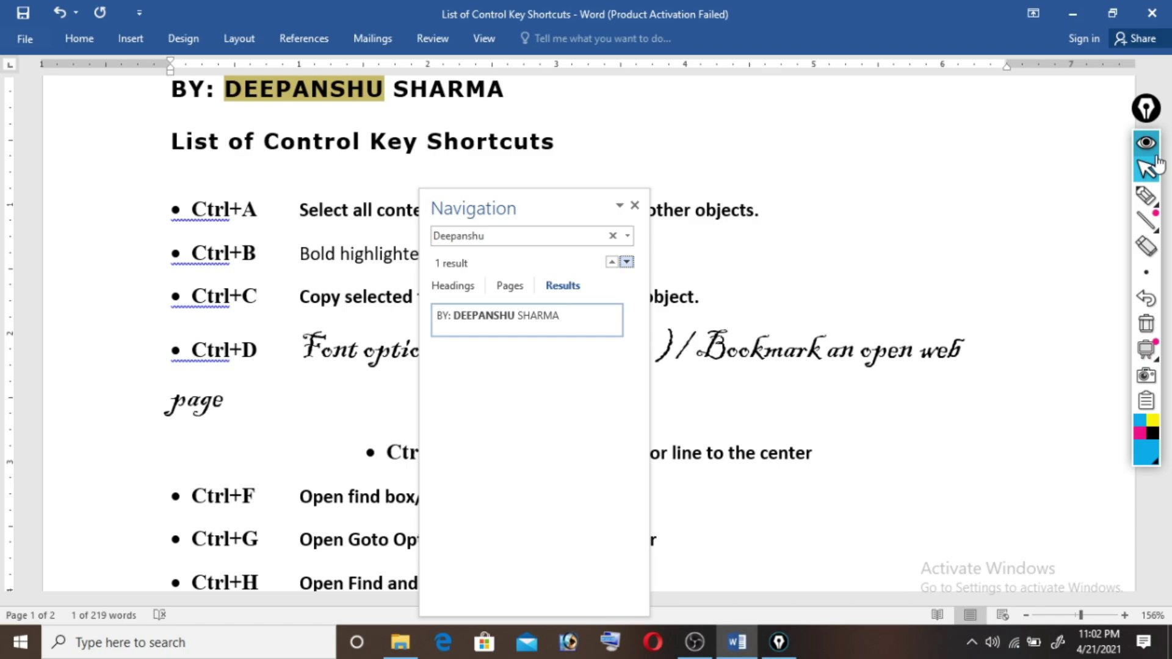
{"action": "key", "text": "shift+Tab"}
{"action": "key", "text": "shift+Tab"}
{"action": "key", "text": "Return"}
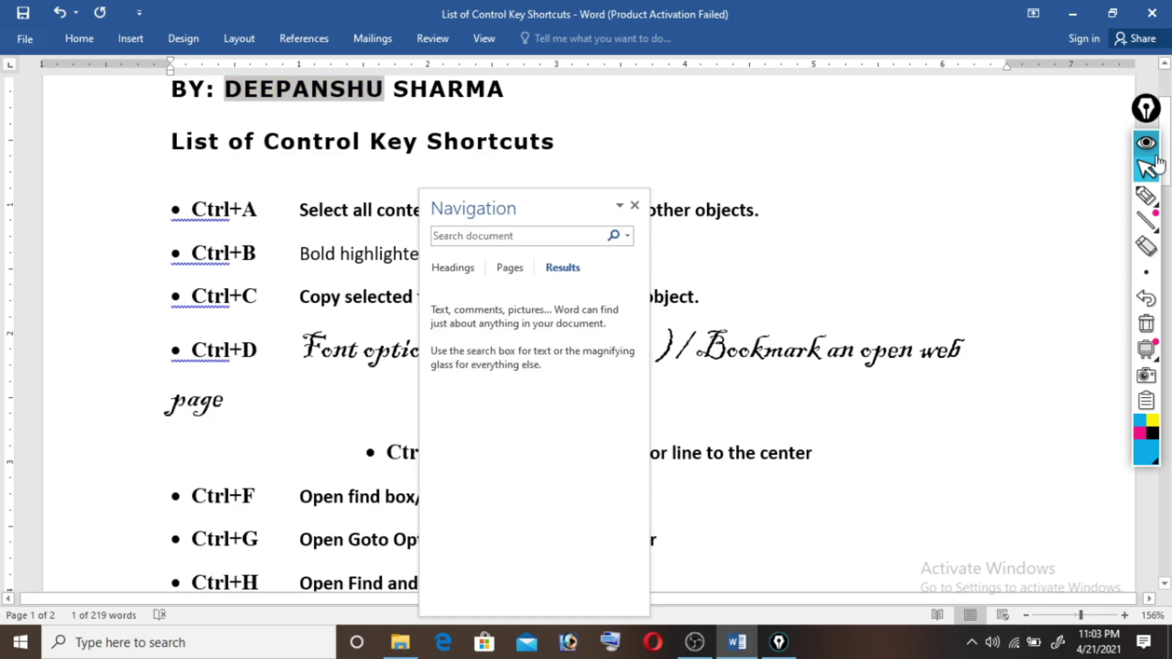
{"action": "key", "text": "Delete"}
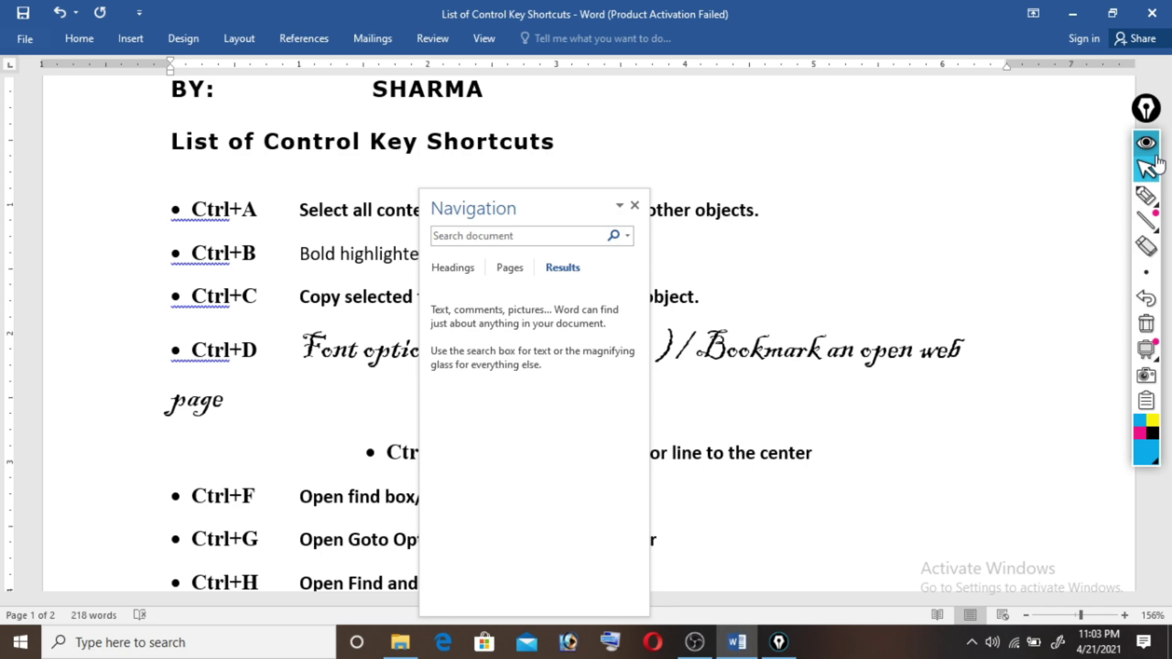
{"action": "key", "text": "ctrl+z"}
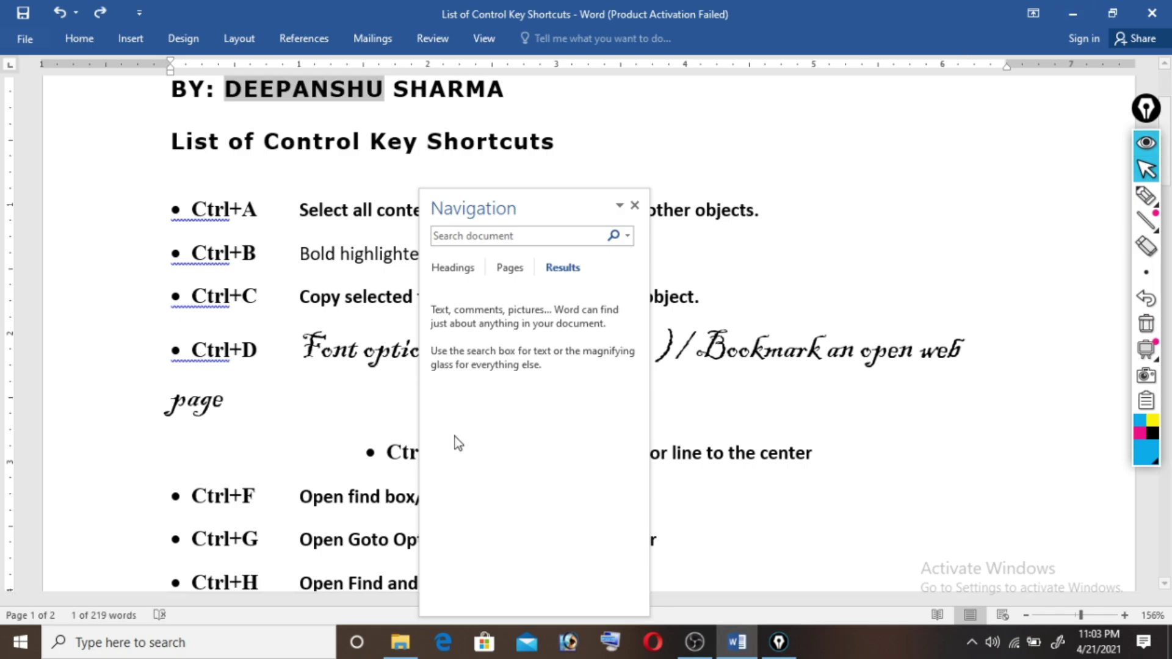
{"action": "left_click", "coordinate": [567, 233]}
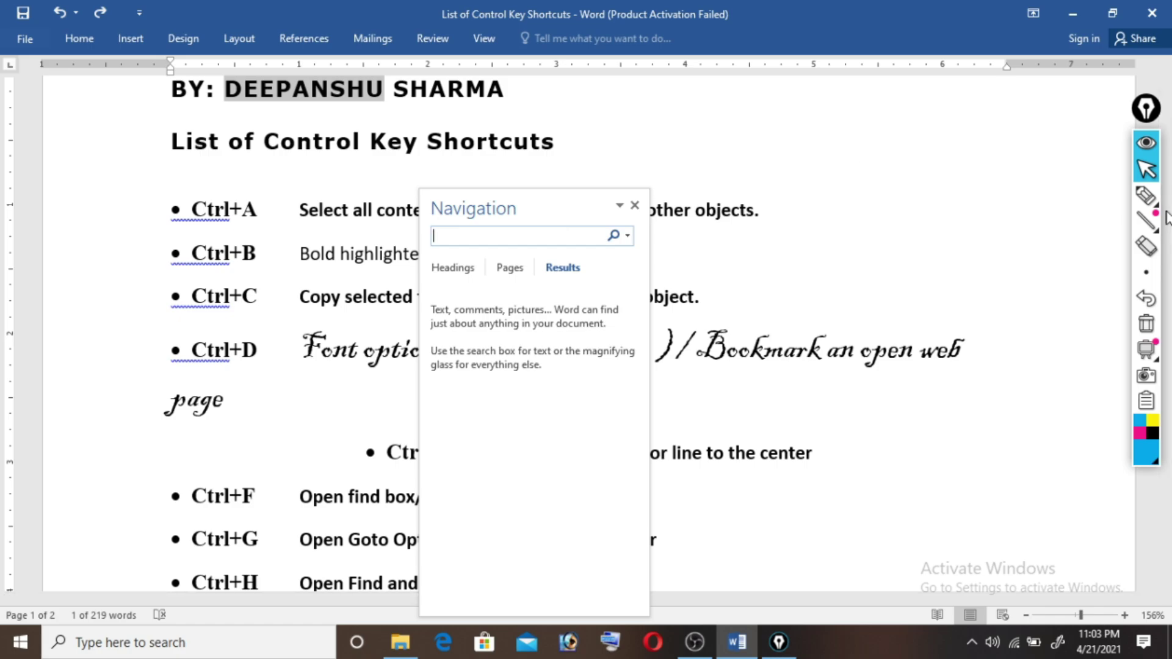
Search for 'option' and cycle through all four highlighted matches.
{"action": "type", "text": "opt"}
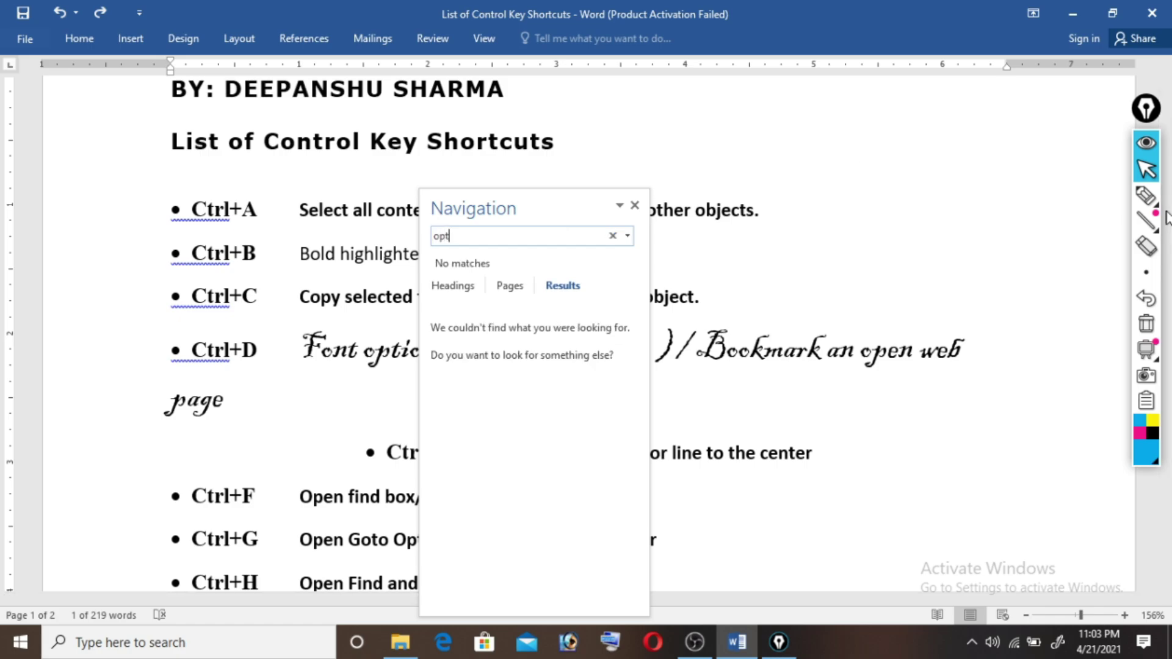
{"action": "type", "text": "ion"}
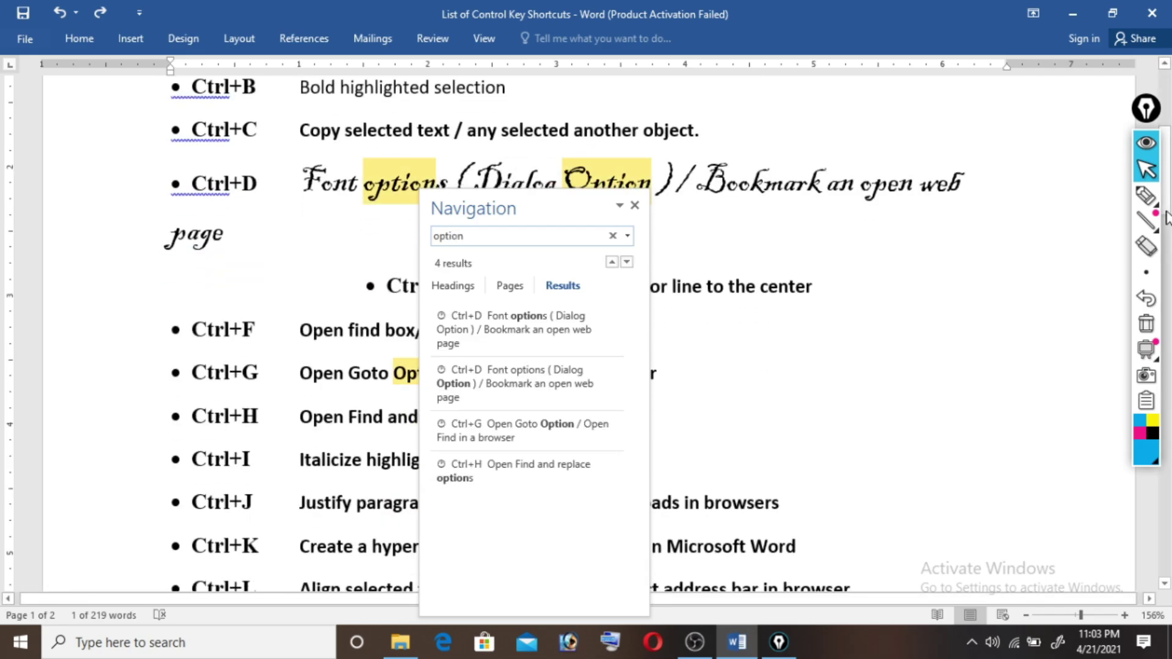
{"action": "key", "text": "Return"}
{"action": "key", "text": "Return"}
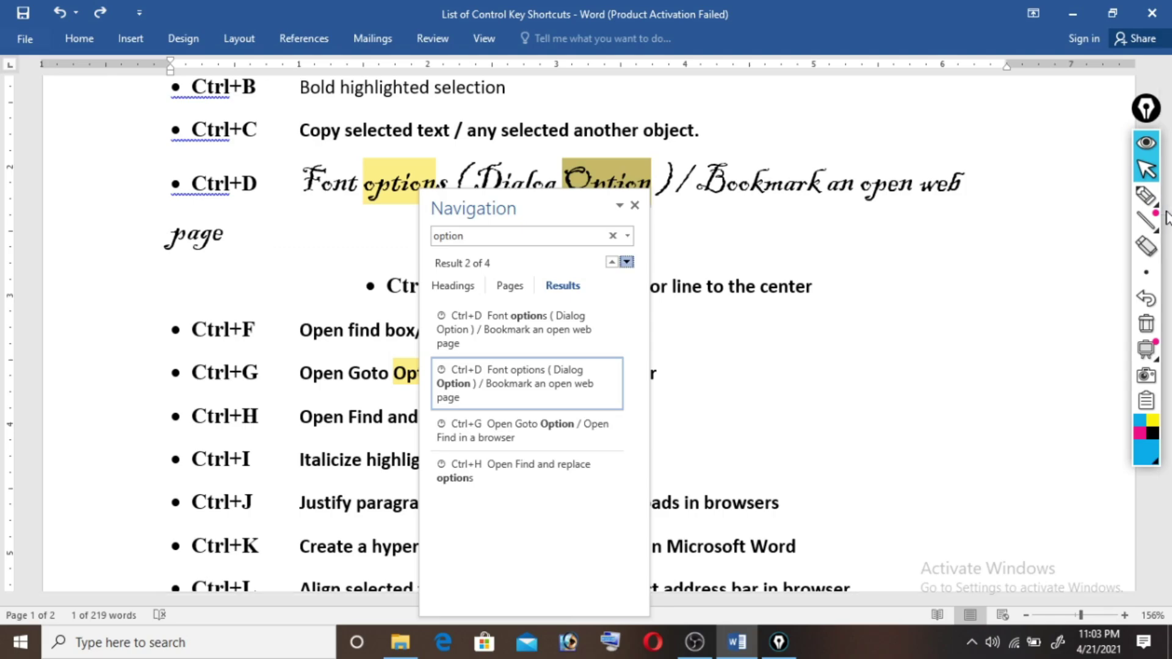
{"action": "key", "text": "Return"}
{"action": "key", "text": "Return"}
{"action": "key", "text": "Return"}
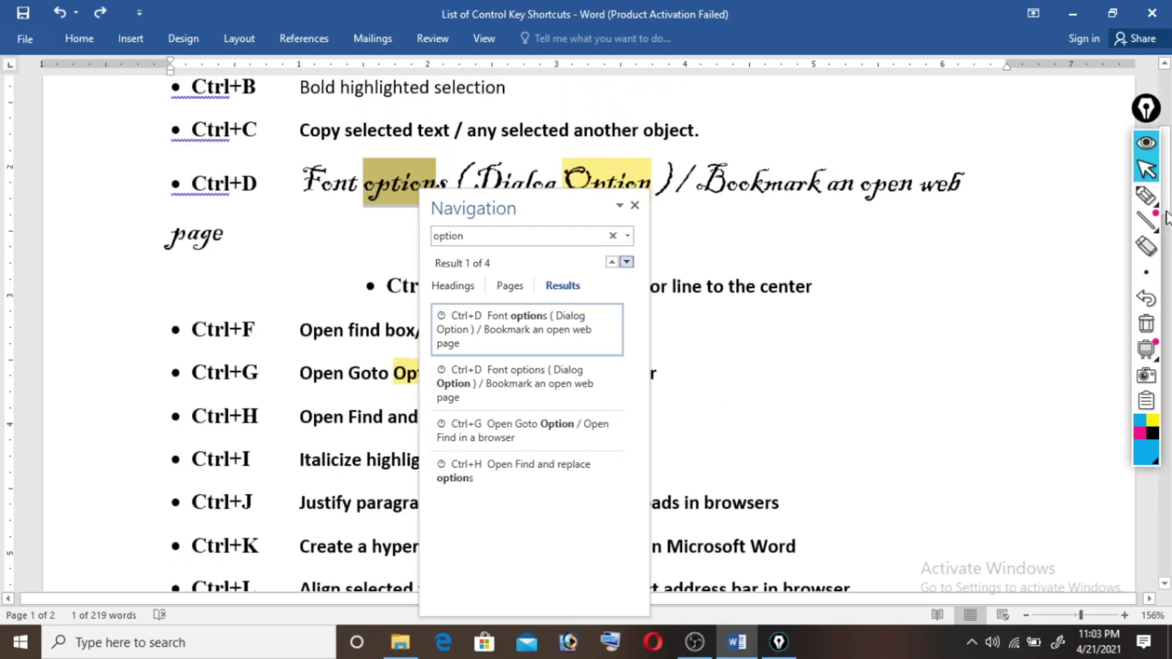
{"action": "key", "text": "Return"}
{"action": "key", "text": "Return"}
{"action": "key", "text": "Return"}
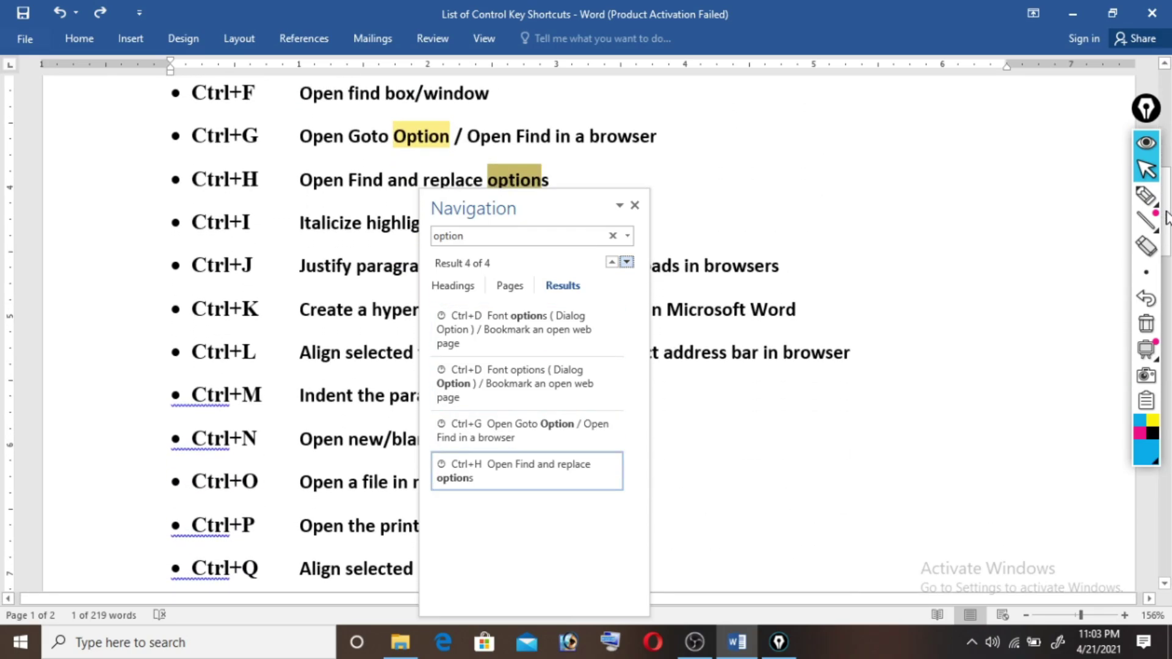
{"action": "key", "text": "Return"}
{"action": "key", "text": "Return"}
{"action": "key", "text": "Return"}
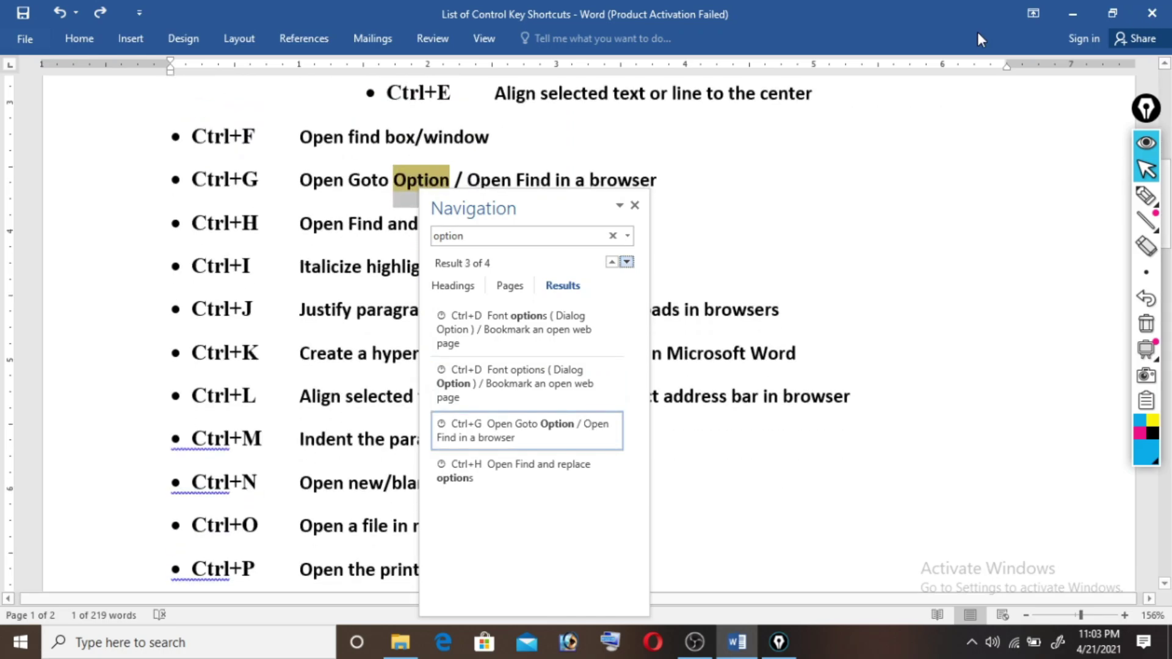
Close the Navigation pane and move the caret into the Ctrl+G description.
{"action": "left_click", "coordinate": [638, 207]}
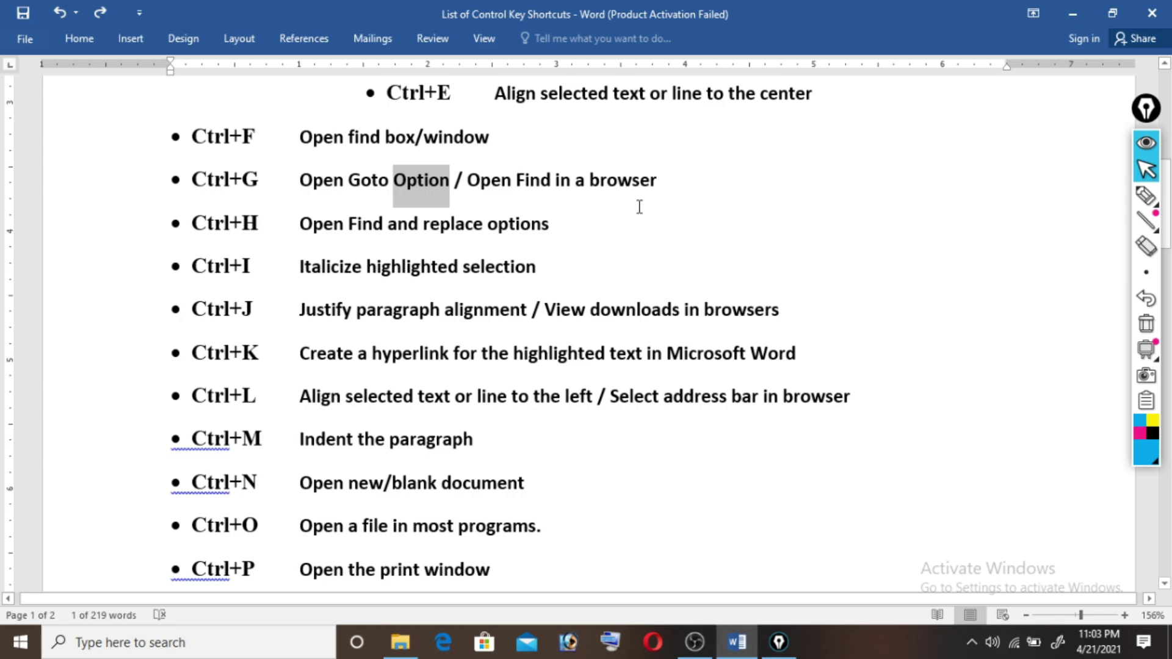
{"action": "key", "text": "Right"}
{"action": "key", "text": "Left"}
{"action": "key", "text": "Left"}
{"action": "key", "text": "Left"}
{"action": "key", "text": "Left"}
{"action": "key", "text": "Left"}
{"action": "key", "text": "Left"}
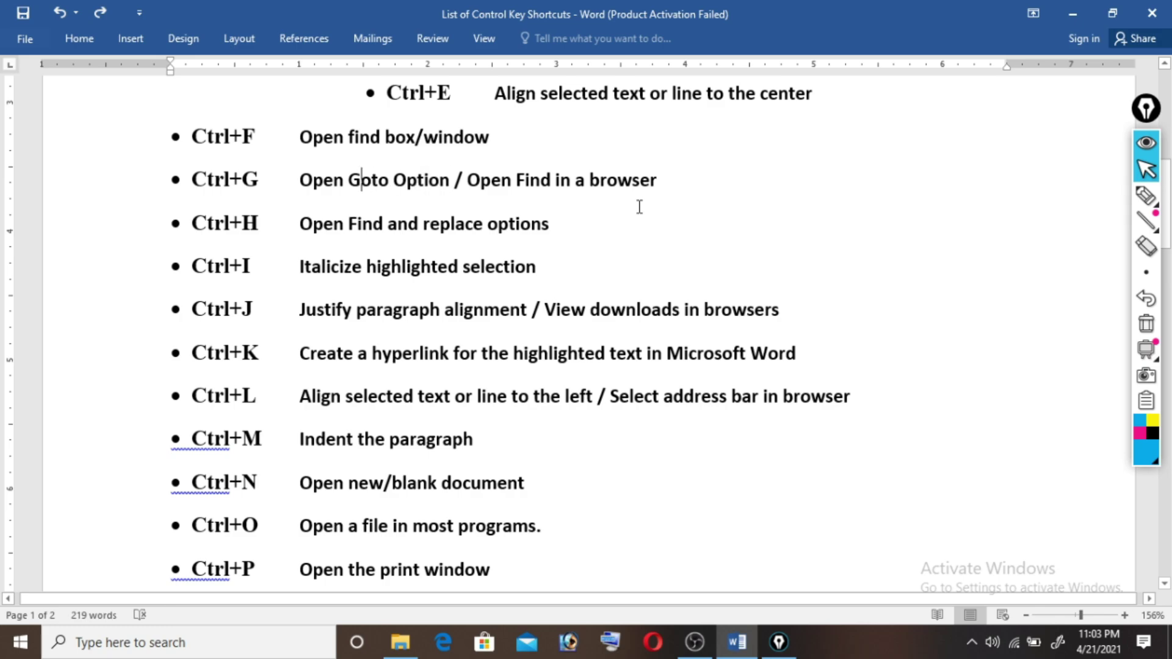
{"action": "key", "text": "Left"}
{"action": "key", "text": "Left"}
{"action": "key", "text": "Left"}
{"action": "key", "text": "Right"}
{"action": "key", "text": "Right"}
{"action": "key", "text": "Left"}
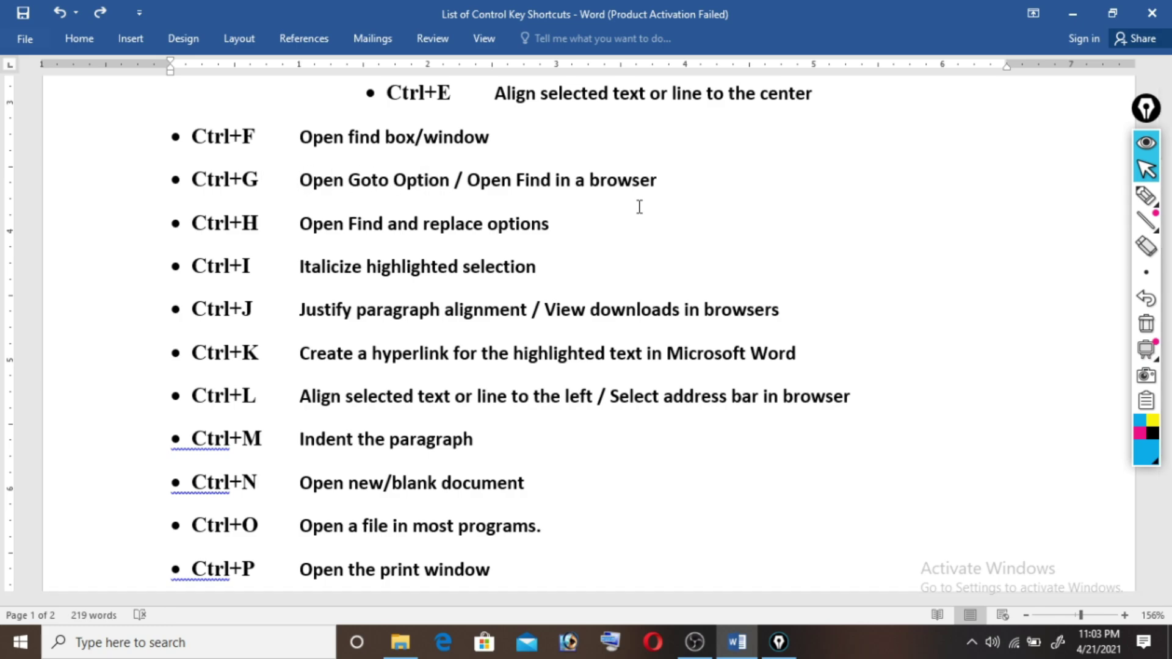
{"action": "key", "text": "shift+End"}
{"action": "key", "text": "Left"}
{"action": "key", "text": "Left"}
{"action": "key", "text": "Left"}
{"action": "key", "text": "Right"}
{"action": "key", "text": "Right"}
{"action": "key", "text": "shift+End"}
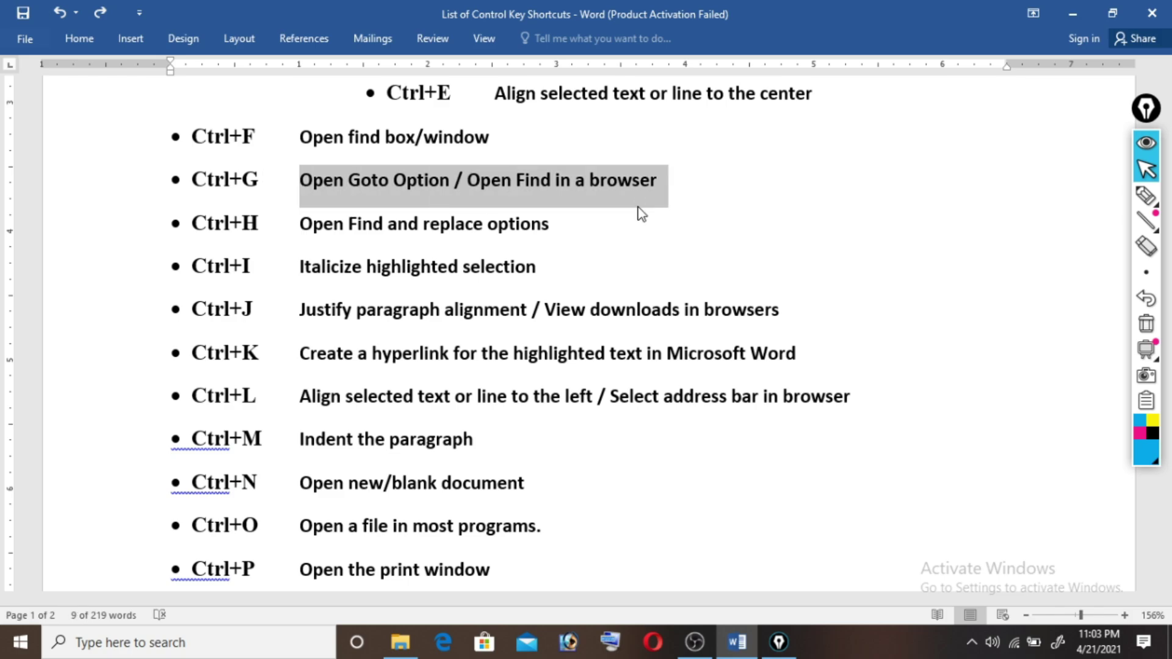
Select the words 'Open Goto Option' in the Ctrl+G description.
{"action": "key", "text": "Left"}
{"action": "key", "text": "Right"}
{"action": "key", "text": "Right"}
{"action": "key", "text": "Left"}
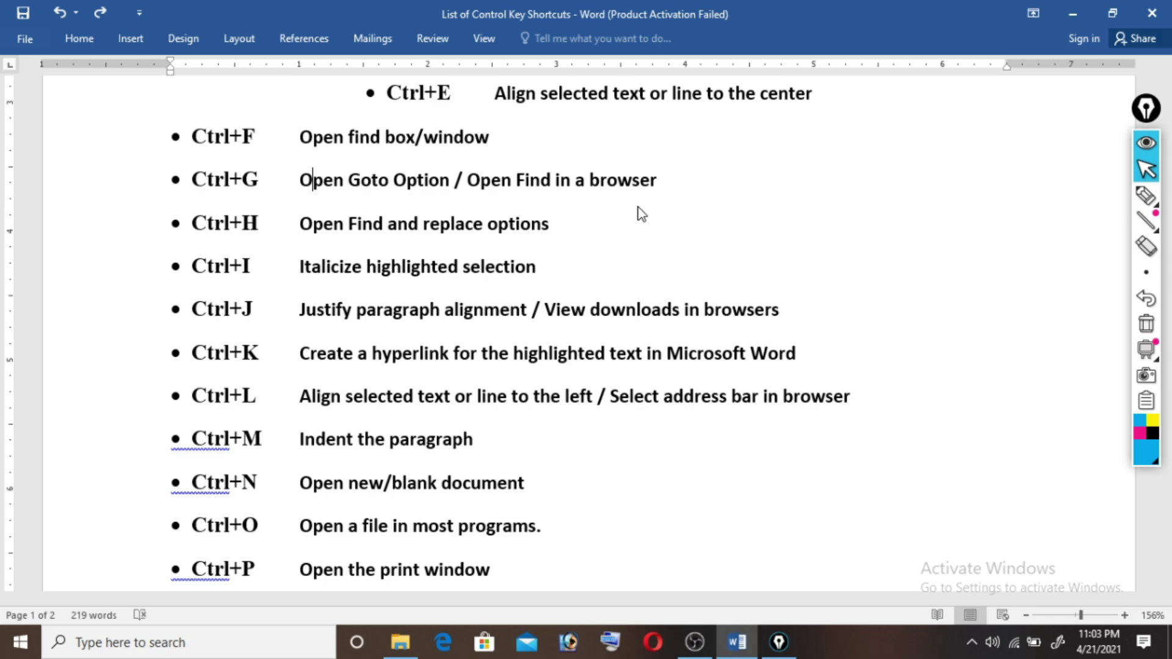
{"action": "key", "text": "Left"}
{"action": "key", "text": "Right"}
{"action": "key", "text": "Right"}
{"action": "key", "text": "Right"}
{"action": "key", "text": "Right"}
{"action": "key", "text": "Right"}
{"action": "key", "text": "Right"}
{"action": "key", "text": "Right"}
{"action": "key", "text": "Right"}
{"action": "key", "text": "Right"}
{"action": "key", "text": "Right"}
{"action": "key", "text": "Right"}
{"action": "key", "text": "Right"}
{"action": "key", "text": "Left"}
{"action": "key", "text": "Left"}
{"action": "key", "text": "Left"}
{"action": "key", "text": "Right"}
{"action": "key", "text": "Right"}
{"action": "key", "text": "Right"}
{"action": "key", "text": "Left"}
{"action": "key", "text": "Left"}
{"action": "key", "text": "Left"}
{"action": "key", "text": "Left"}
{"action": "key", "text": "shift+Left"}
{"action": "key", "text": "shift+Left"}
{"action": "key", "text": "shift+Left"}
{"action": "key", "text": "shift+Left"}
{"action": "key", "text": "shift+Left"}
{"action": "key", "text": "shift+Left"}
{"action": "key", "text": "shift+Left"}
{"action": "key", "text": "shift+Right"}
{"action": "key", "text": "shift+Right"}
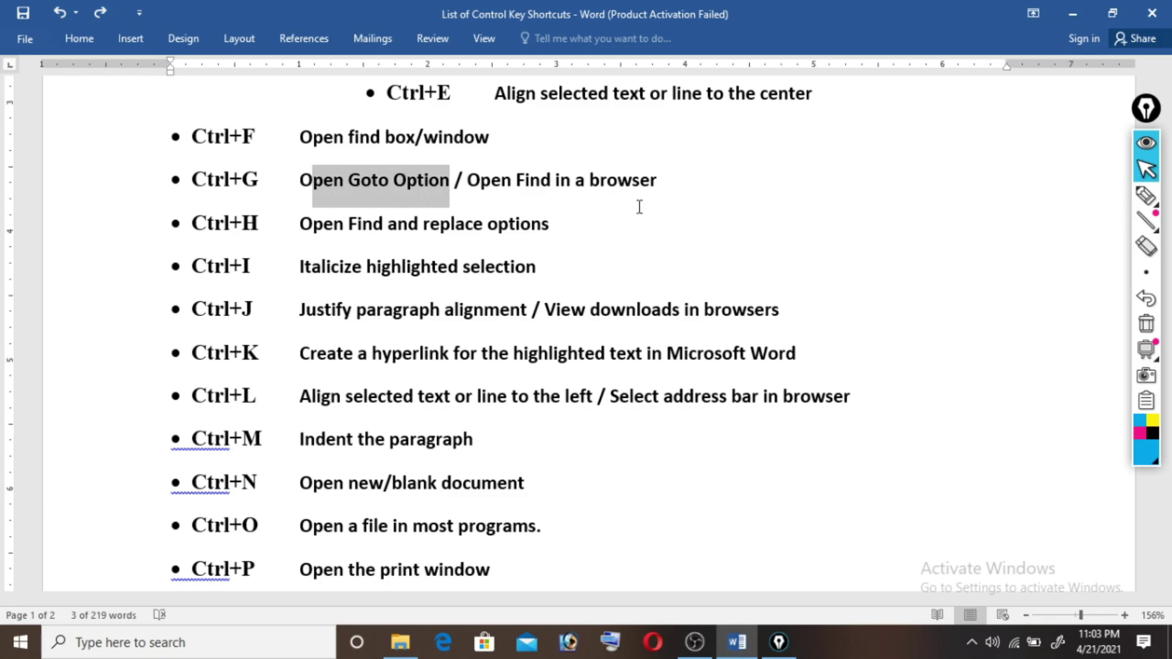
{"action": "key", "text": "shift+Left"}
Open the Go To tab with Ctrl+G and browse the Go to what targets.
{"action": "key", "text": "ctrl+g"}
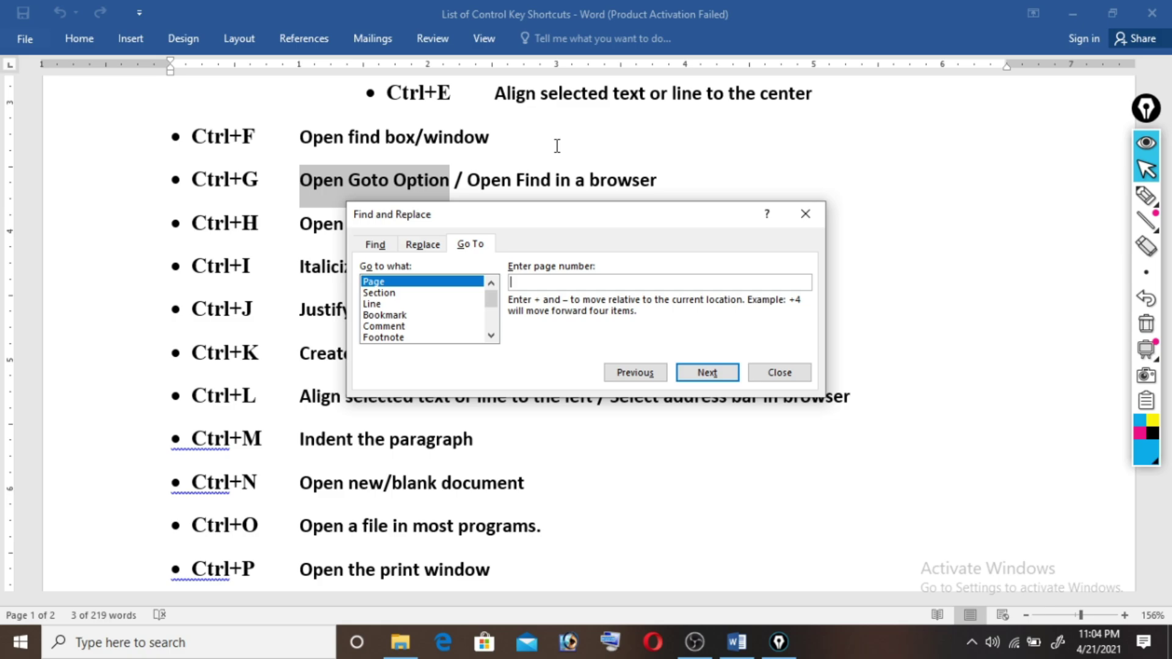
{"action": "key", "text": "shift+Tab"}
{"action": "key", "text": "Down"}
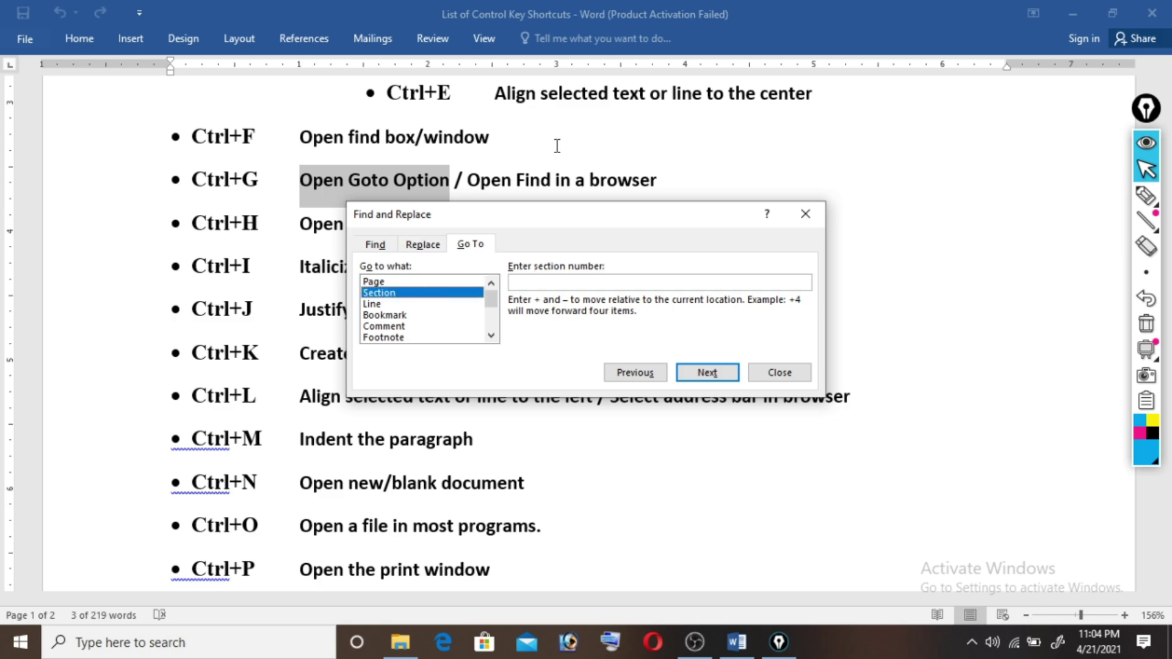
{"action": "key", "text": "Down"}
{"action": "key", "text": "Down"}
{"action": "key", "text": "Down"}
{"action": "key", "text": "Down"}
{"action": "key", "text": "Down"}
{"action": "key", "text": "Down"}
{"action": "key", "text": "Down"}
{"action": "key", "text": "Down"}
{"action": "key", "text": "Down"}
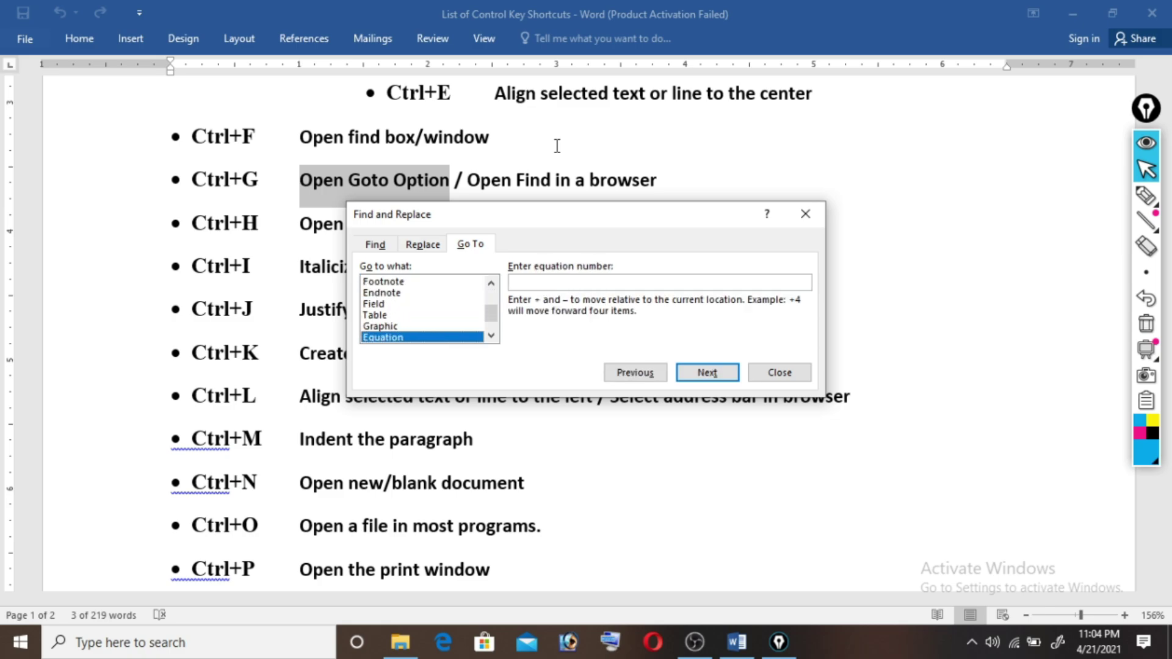
{"action": "key", "text": "Down"}
{"action": "key", "text": "Down"}
{"action": "key", "text": "Up"}
{"action": "key", "text": "Up"}
{"action": "key", "text": "Up"}
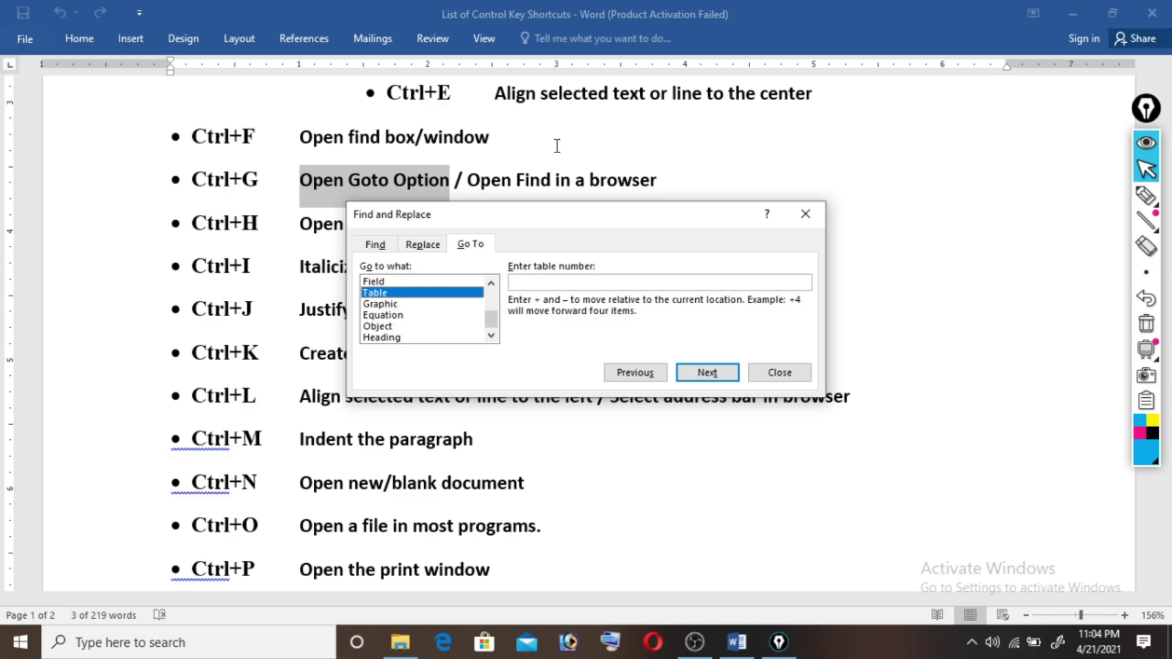
{"action": "key", "text": "Up"}
{"action": "key", "text": "Up"}
{"action": "key", "text": "Up"}
{"action": "key", "text": "Up"}
{"action": "key", "text": "Up"}
{"action": "key", "text": "Up"}
{"action": "key", "text": "Up"}
{"action": "key", "text": "Up"}
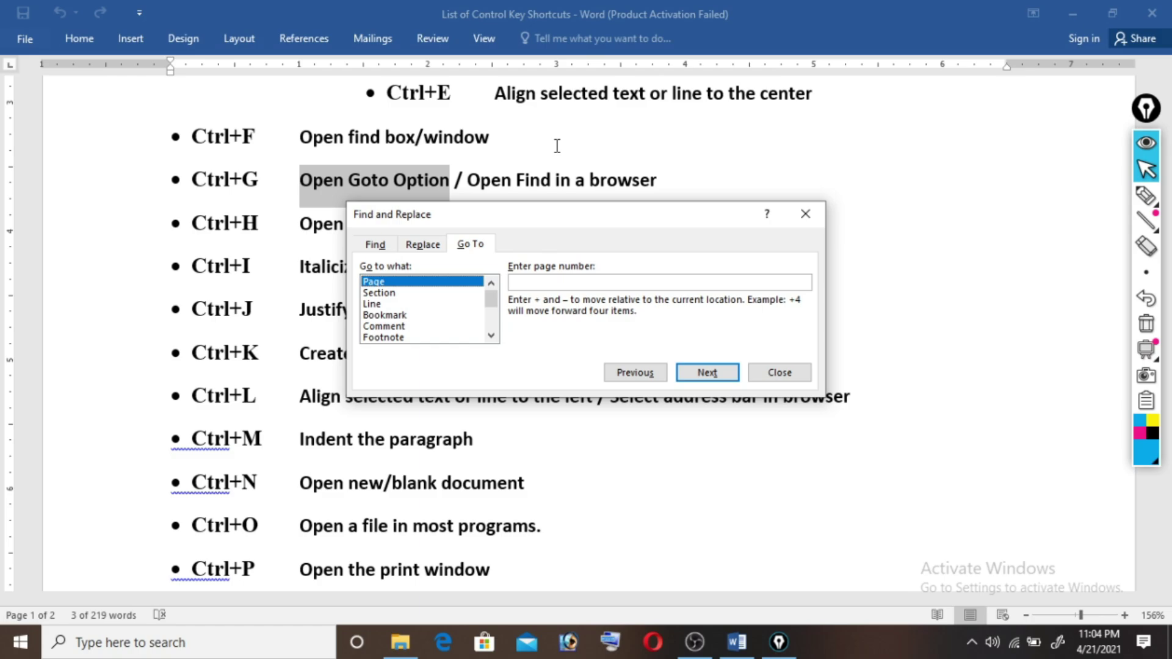
Set the Go to what target back to Page, leaving focus in the page number field.
{"action": "left_click", "coordinate": [621, 281]}
{"action": "key", "text": "Tab"}
{"action": "key", "text": "Tab"}
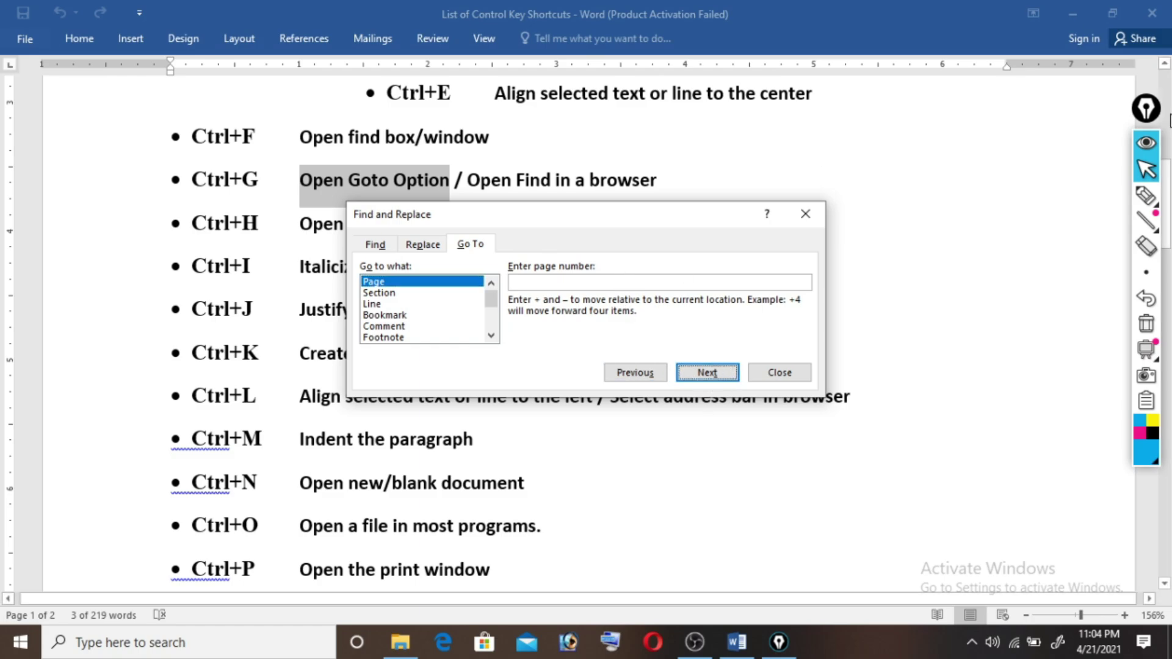
{"action": "key", "text": "shift+Tab"}
{"action": "key", "text": "shift+Tab"}
{"action": "key", "text": "Down"}
{"action": "key", "text": "Down"}
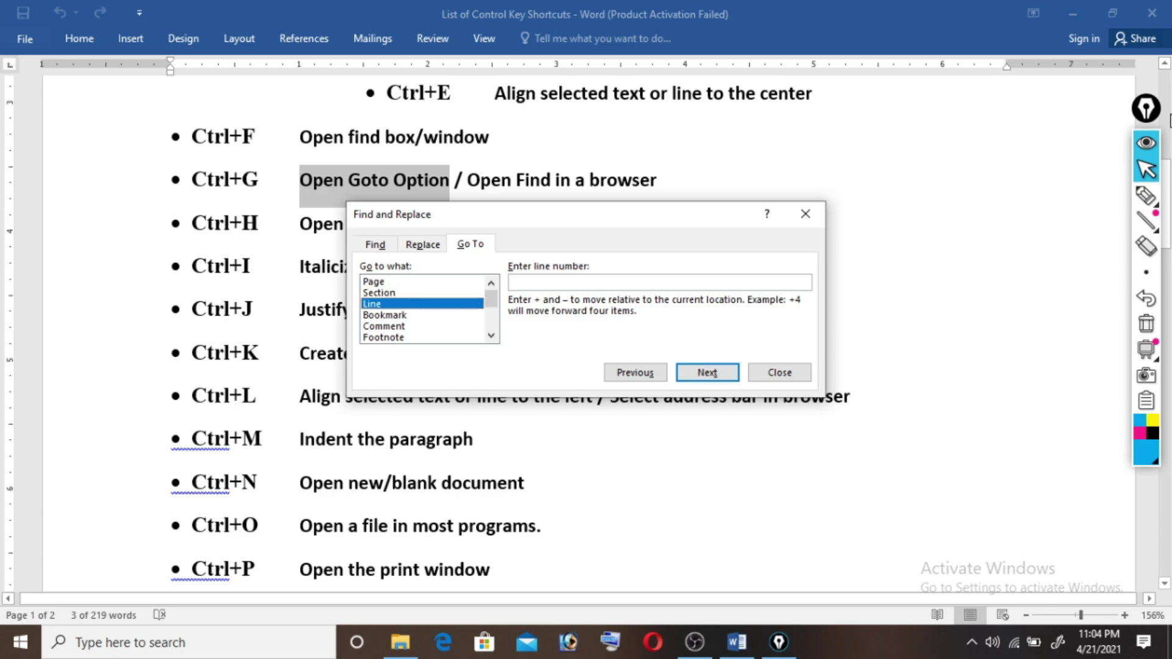
{"action": "key", "text": "Up"}
{"action": "key", "text": "Up"}
{"action": "key", "text": "Tab"}
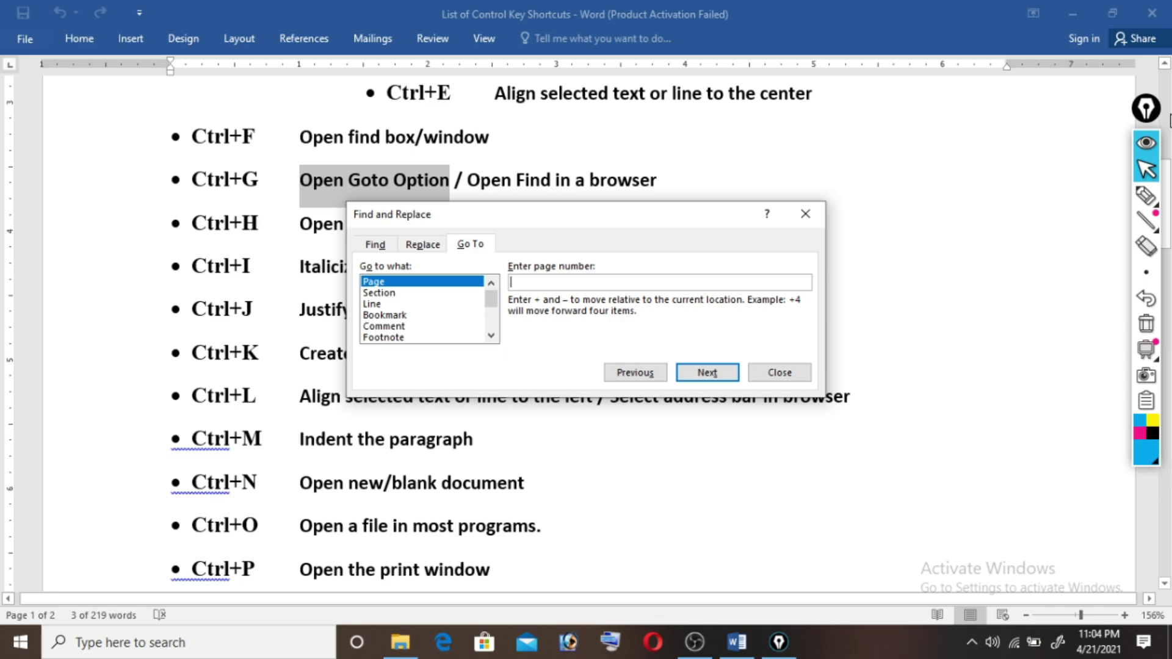
Enter page number 2, circle 'Page 1 of 2' in magenta ink, then erase it.
{"action": "type", "text": "2"}
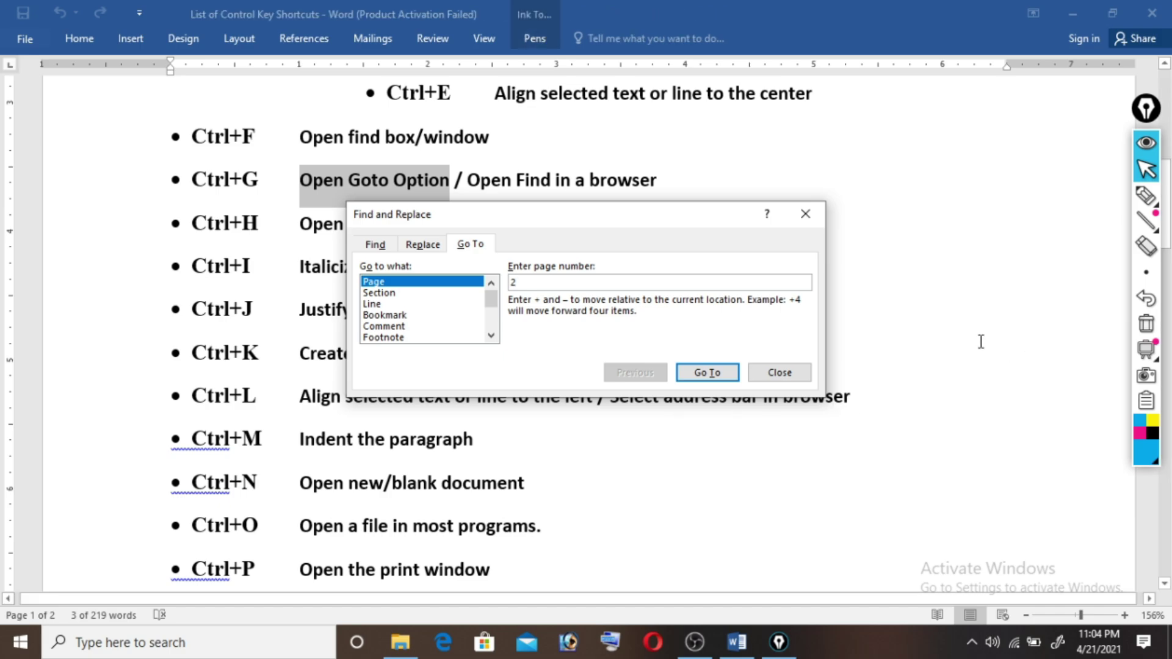
{"action": "left_click", "coordinate": [1145, 211]}
{"action": "left_click", "coordinate": [1146, 214]}
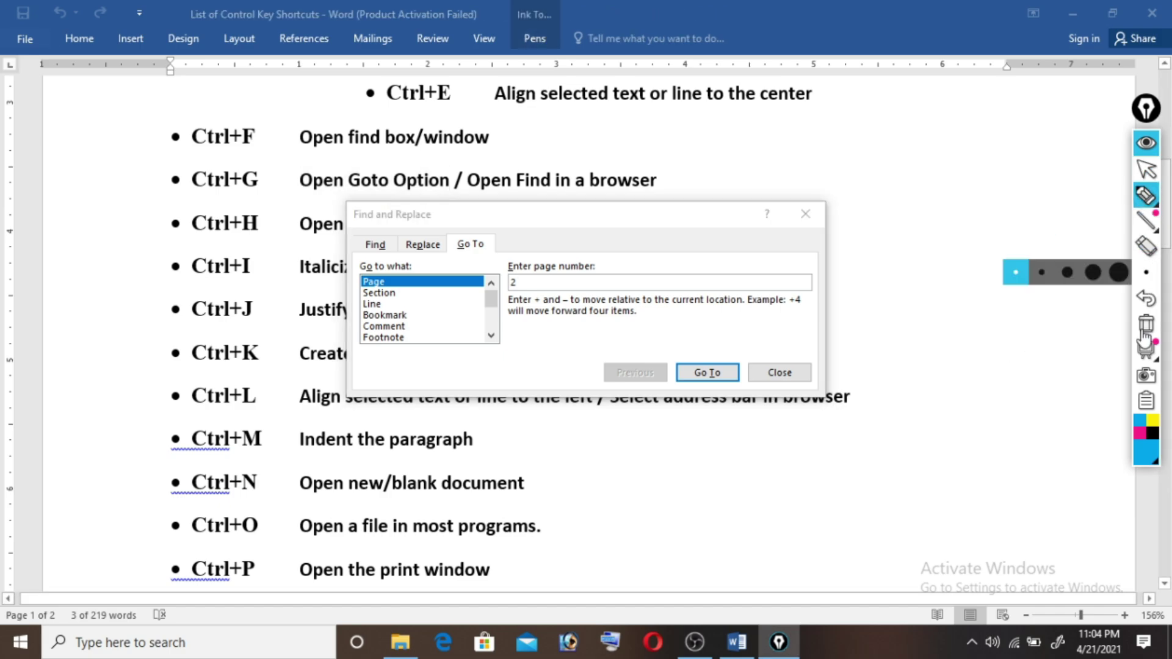
{"action": "left_click", "coordinate": [1140, 434]}
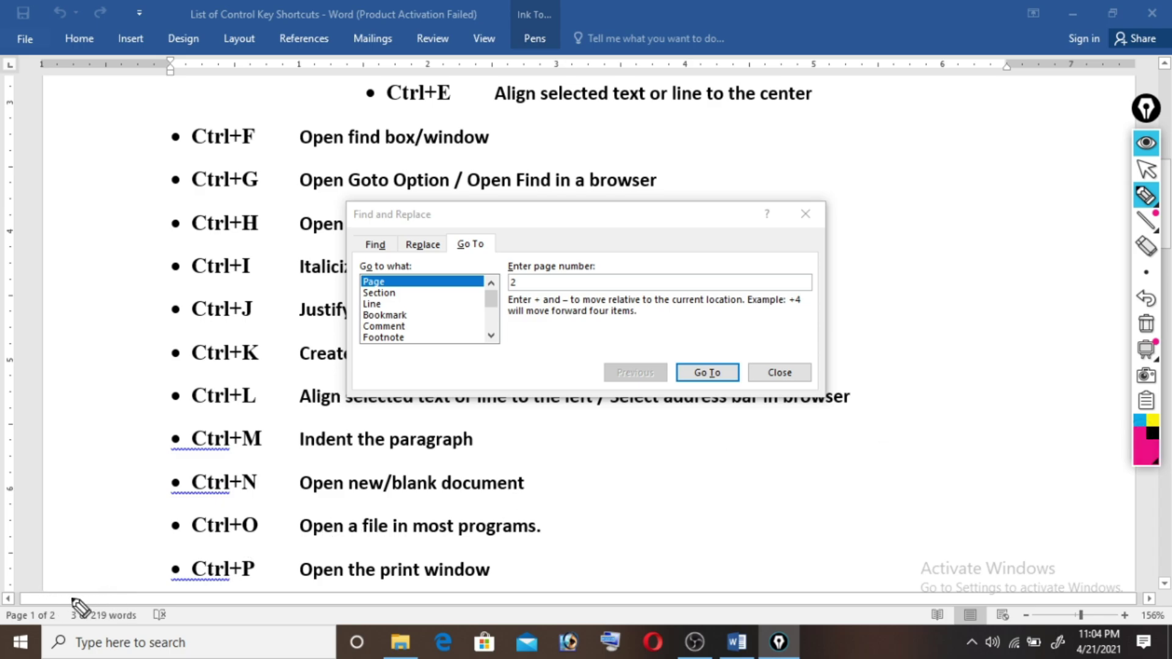
{"action": "mouse_move", "coordinate": [37, 601]}
{"action": "left_mouse_down"}
{"action": "mouse_move", "coordinate": [9, 618]}
{"action": "mouse_move", "coordinate": [68, 629]}
{"action": "mouse_move", "coordinate": [37, 599]}
{"action": "mouse_move", "coordinate": [12, 629]}
{"action": "mouse_move", "coordinate": [68, 614]}
{"action": "left_mouse_up"}
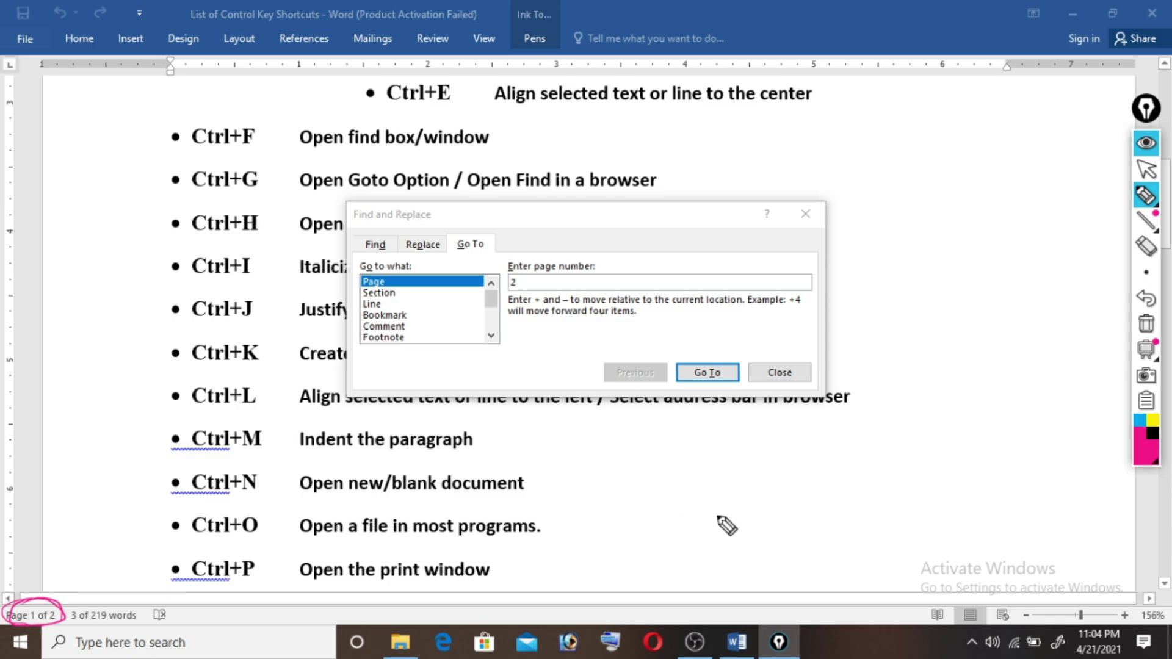
{"action": "left_click", "coordinate": [1147, 323]}
{"action": "left_click", "coordinate": [1148, 168]}
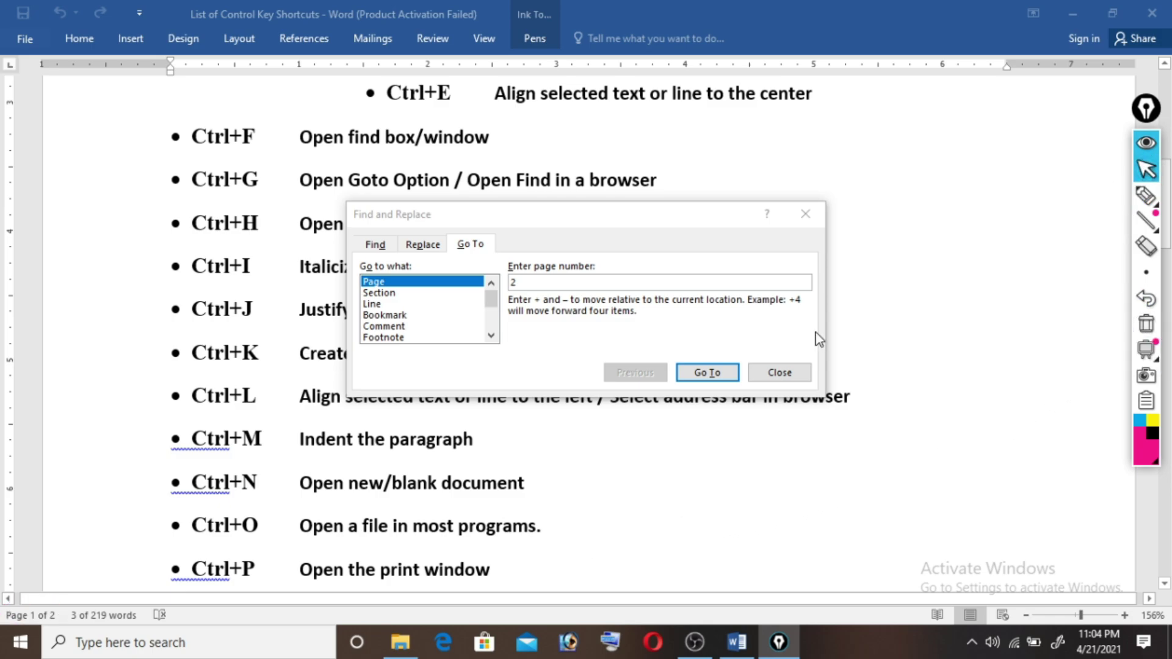
Close the handwriting panel and go to page 2.
{"action": "left_click", "coordinate": [668, 282]}
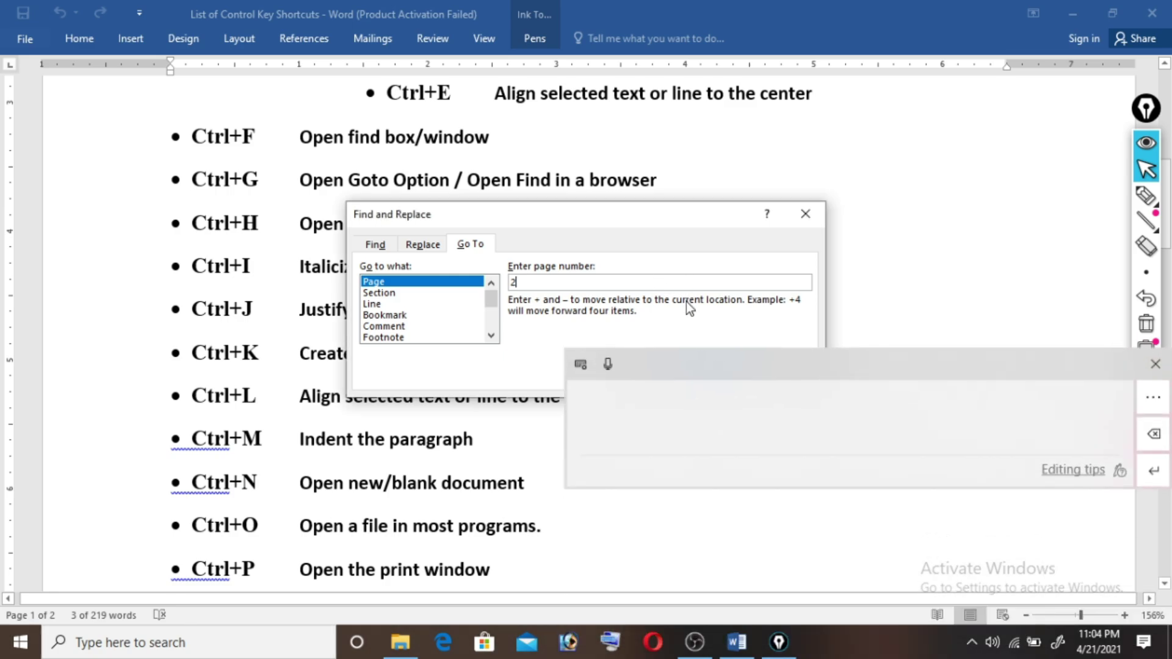
{"action": "left_click", "coordinate": [1155, 364]}
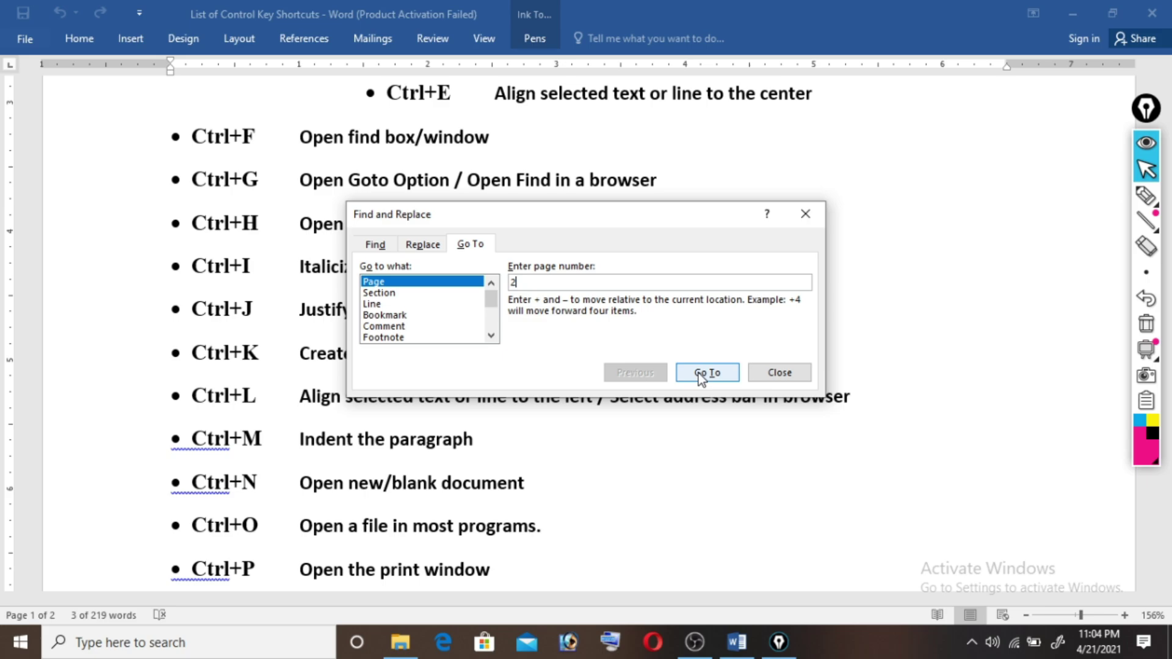
{"action": "left_click", "coordinate": [698, 373]}
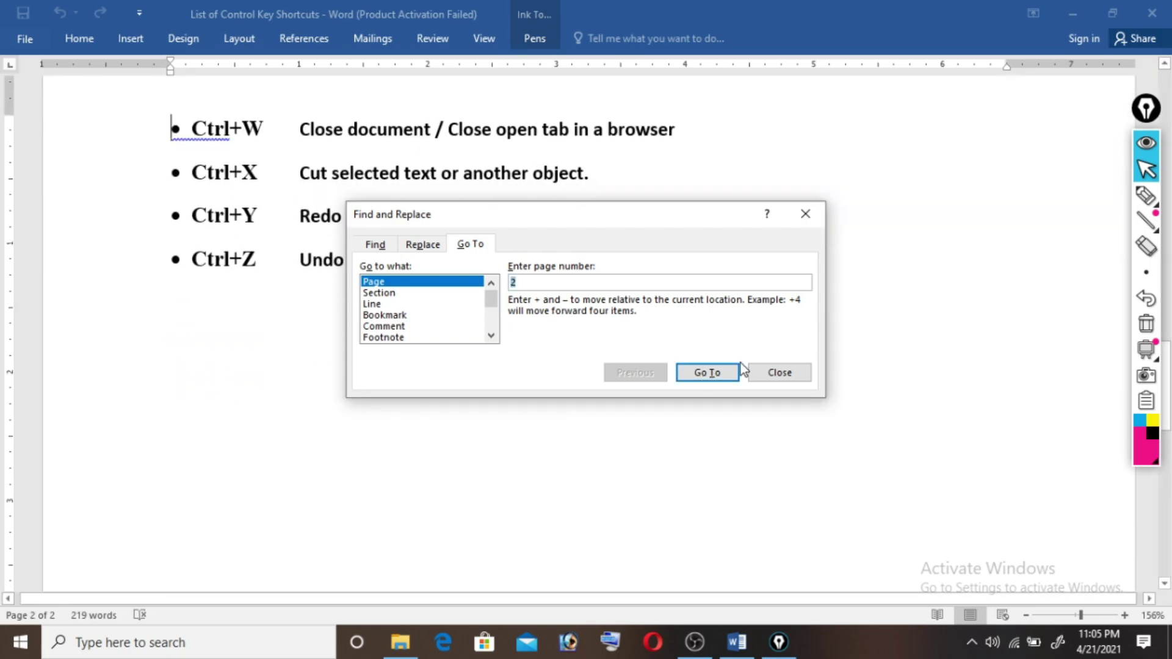
Go to page 1, close Find and Replace, and place the caret in the Ctrl+B line.
{"action": "type", "text": "1"}
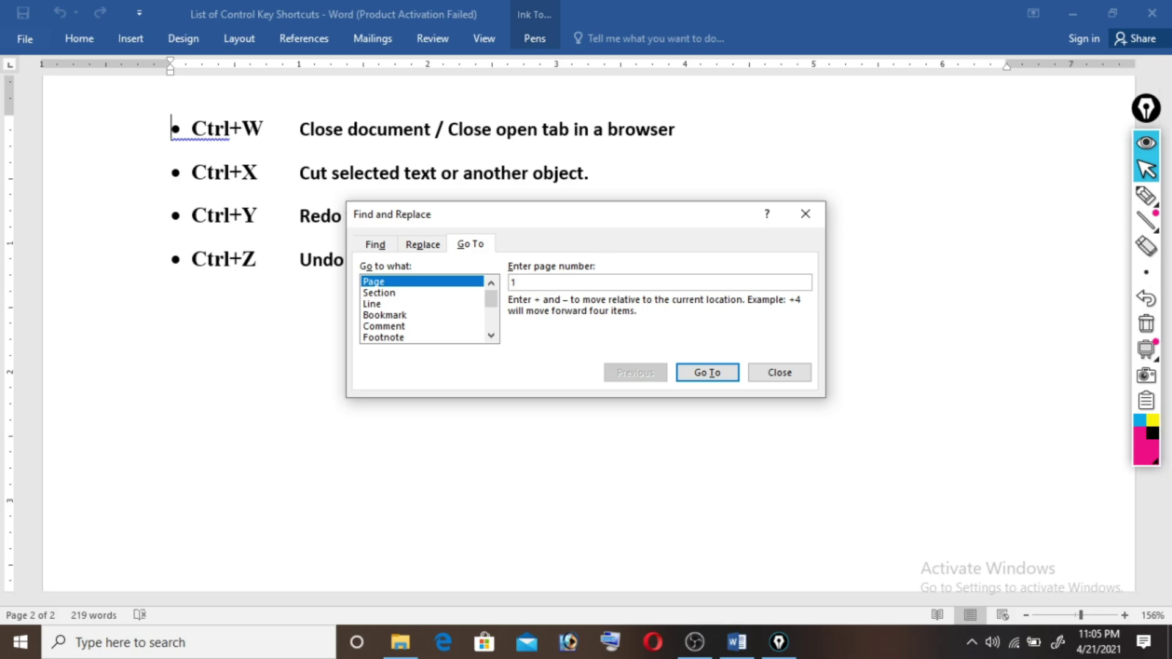
{"action": "left_click", "coordinate": [708, 373]}
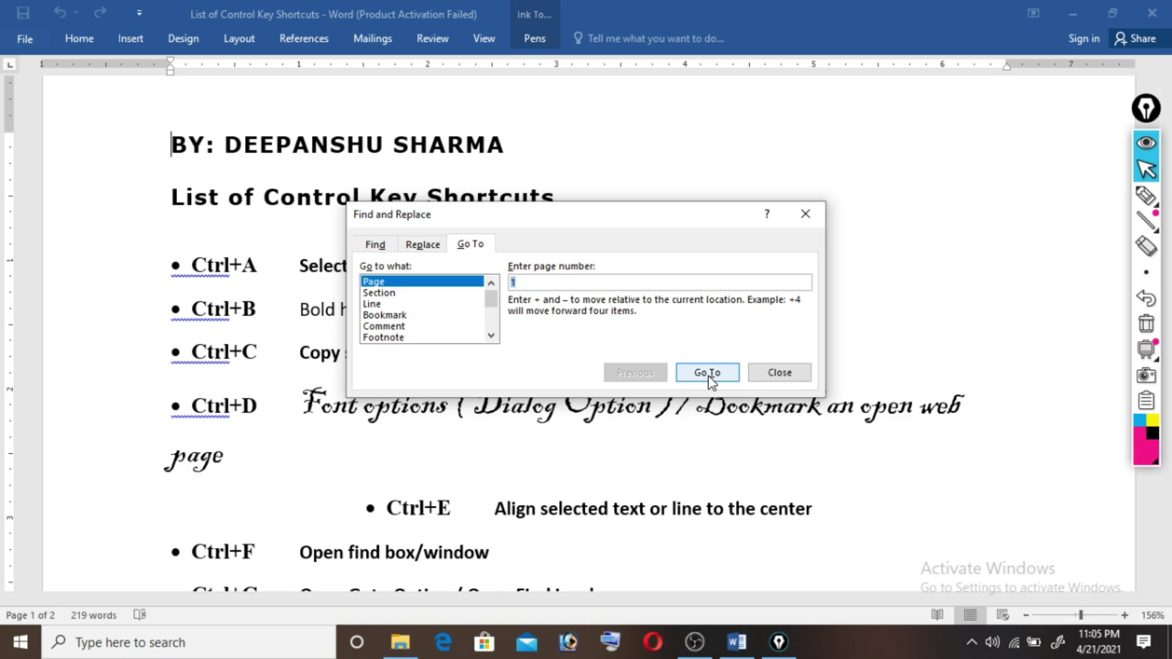
{"action": "left_click", "coordinate": [771, 372]}
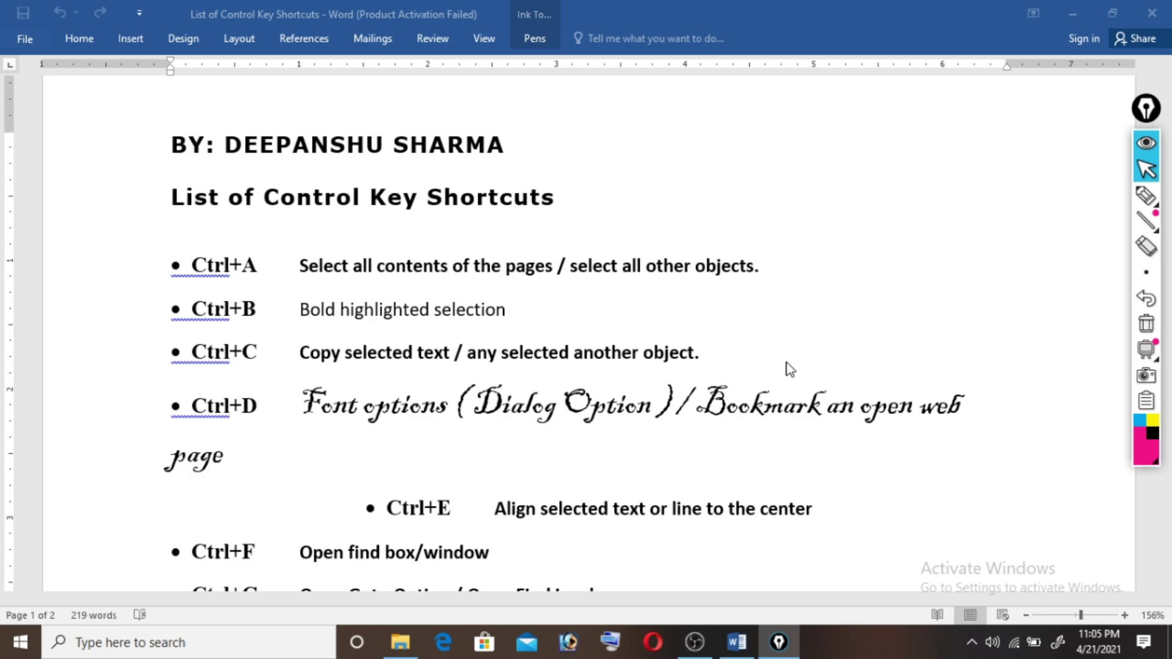
{"action": "left_click", "coordinate": [891, 320]}
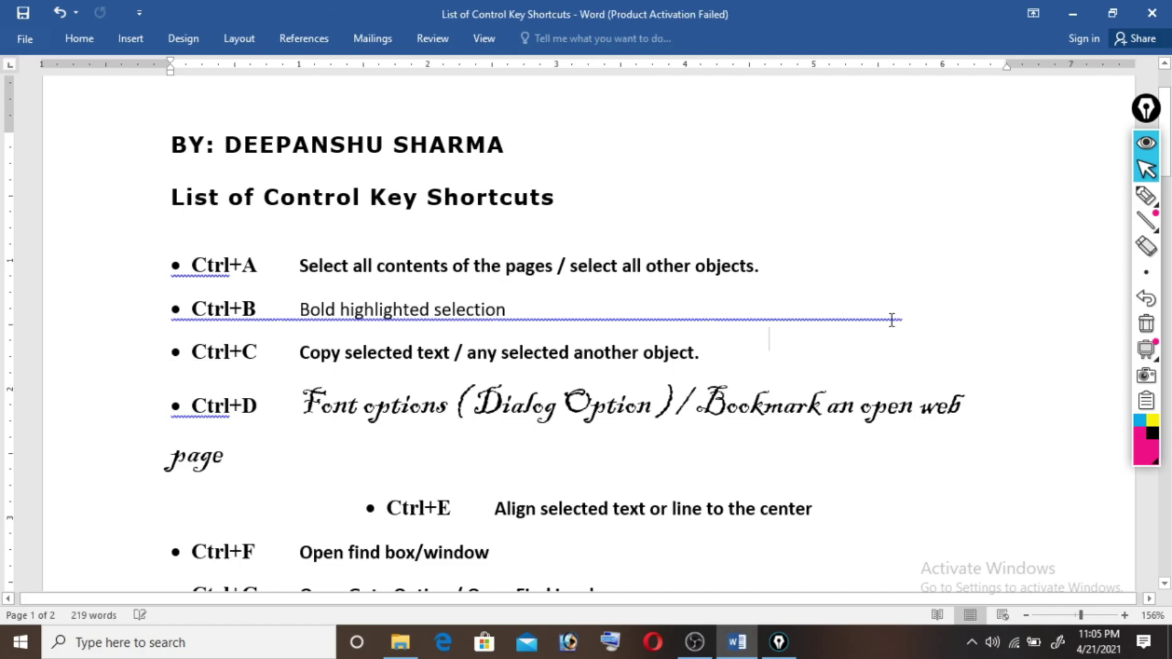
Select the Ctrl+H description, open Find and Replace with Ctrl+H, and drag it lower.
{"action": "key", "text": "Down"}
{"action": "key", "text": "Down"}
{"action": "key", "text": "Down"}
{"action": "key", "text": "Down"}
{"action": "key", "text": "Down"}
{"action": "key", "text": "Down"}
{"action": "key", "text": "Up"}
{"action": "key", "text": "Up"}
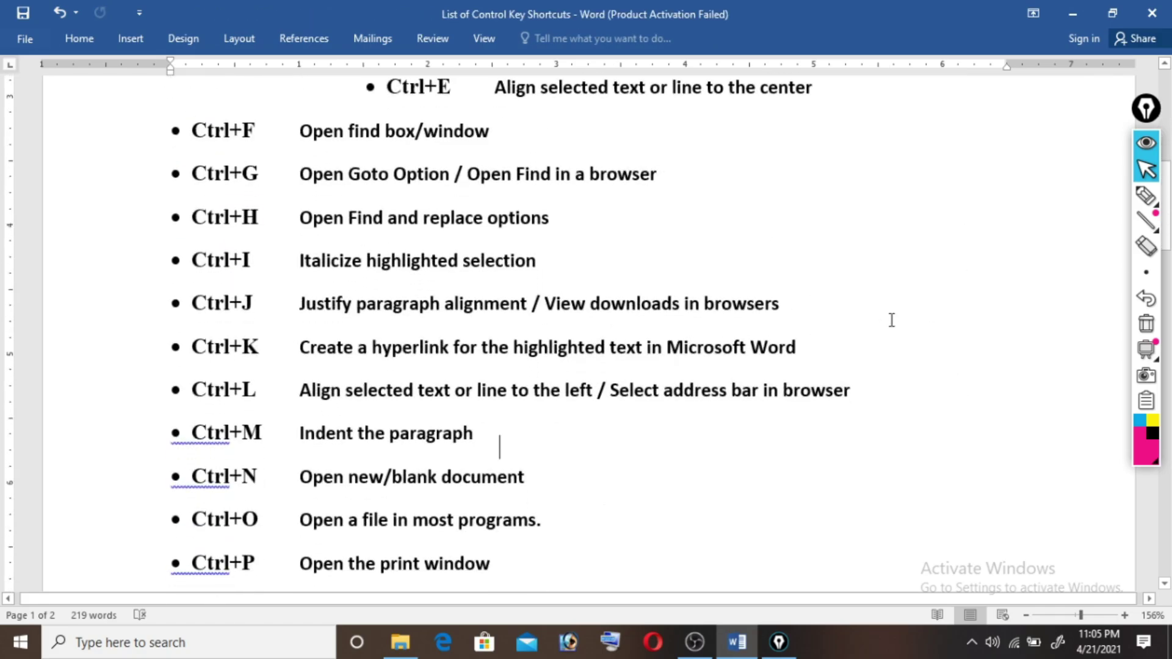
{"action": "key", "text": "Up"}
{"action": "key", "text": "Up"}
{"action": "key", "text": "Up"}
{"action": "key", "text": "Left"}
{"action": "key", "text": "Down"}
{"action": "key", "text": "shift+Left"}
{"action": "key", "text": "shift+Left"}
{"action": "key", "text": "shift+Left"}
{"action": "key", "text": "shift+Left"}
{"action": "key", "text": "shift+Left"}
{"action": "key", "text": "shift+Left"}
{"action": "key", "text": "shift+Left"}
{"action": "key", "text": "shift+Left"}
{"action": "key", "text": "shift+Left"}
{"action": "key", "text": "shift+Left"}
{"action": "key", "text": "shift+Left"}
{"action": "key", "text": "shift+Left"}
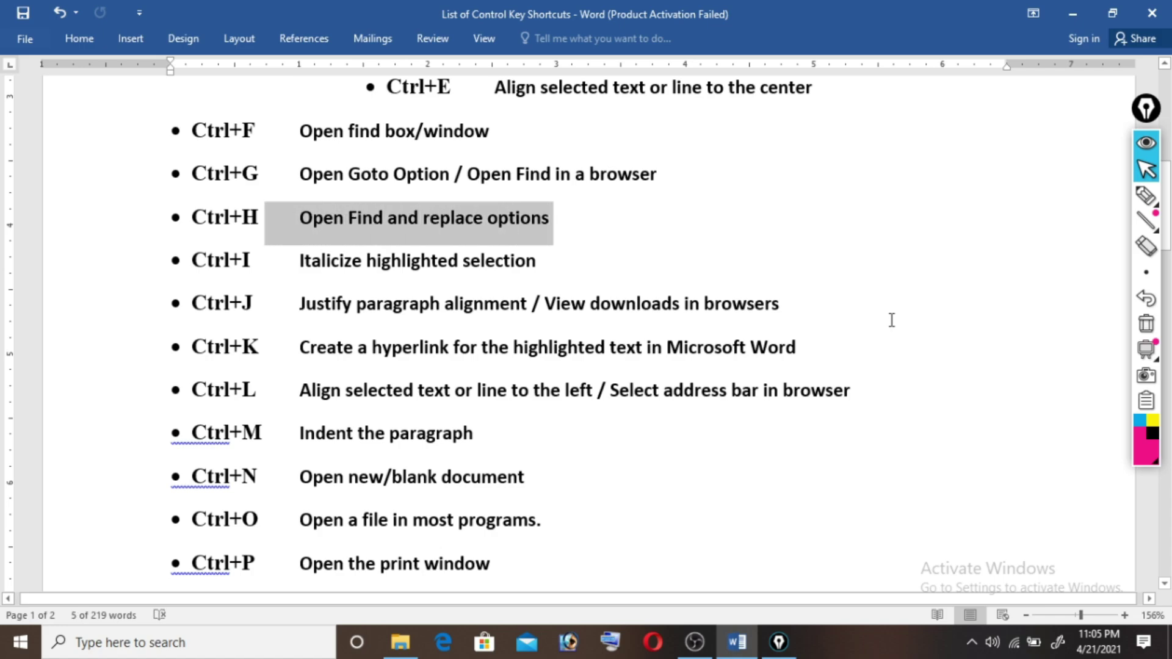
{"action": "key", "text": "shift+Right"}
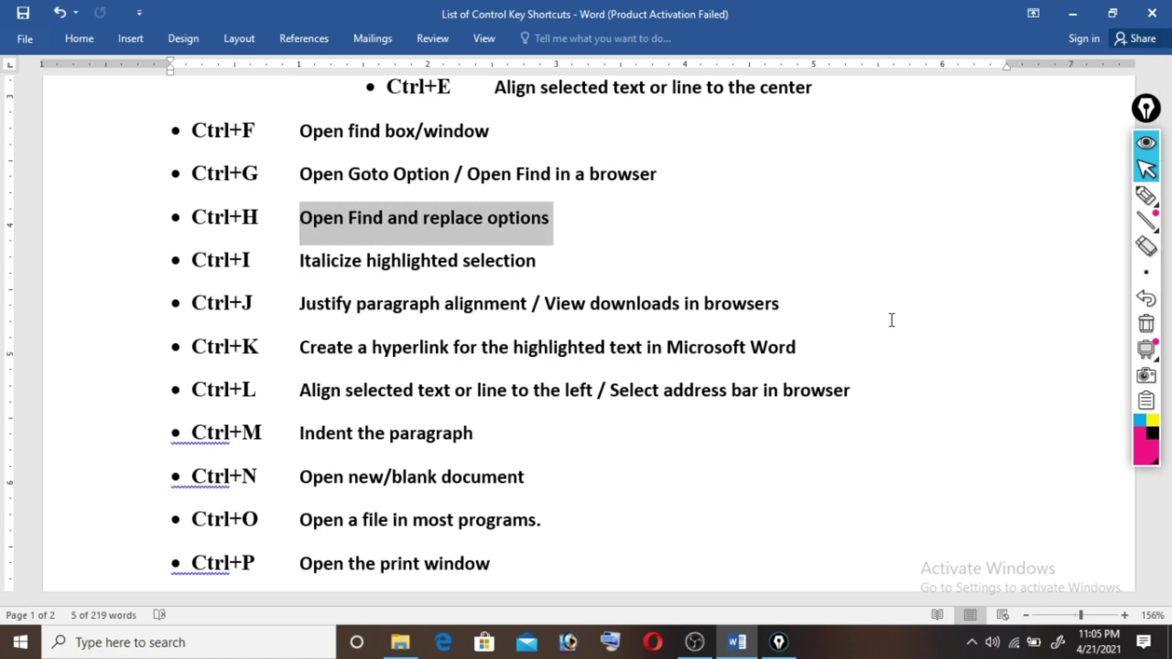
{"action": "key", "text": "ctrl+h"}
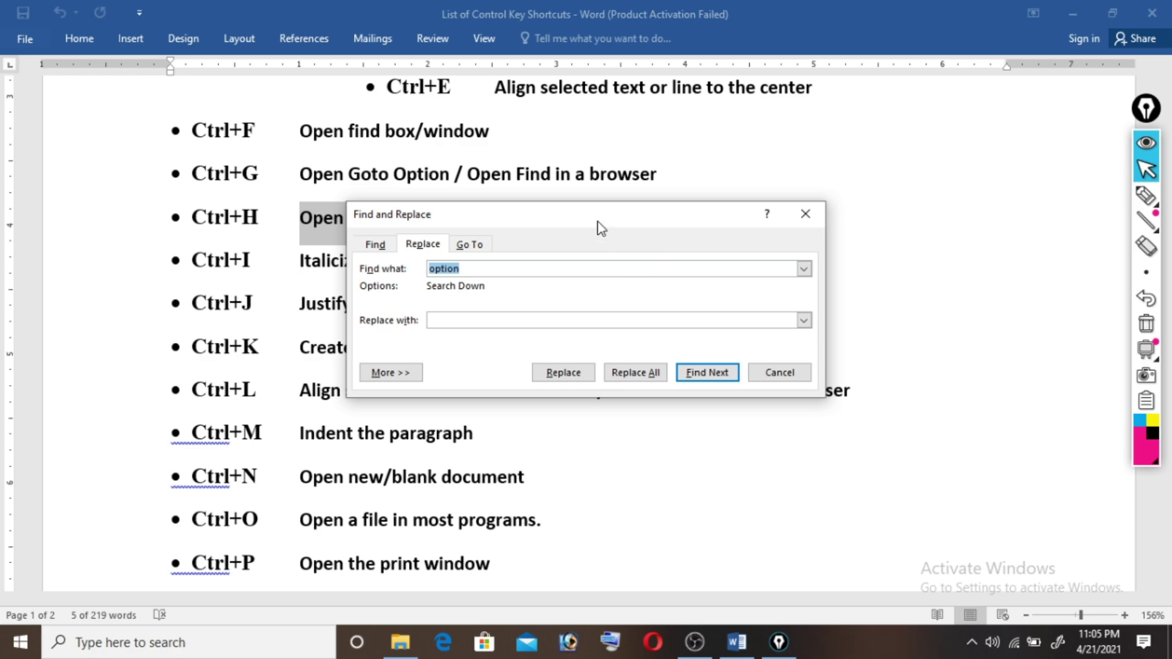
{"action": "left_click_drag", "start_coordinate": [598, 227], "coordinate": [615, 340]}
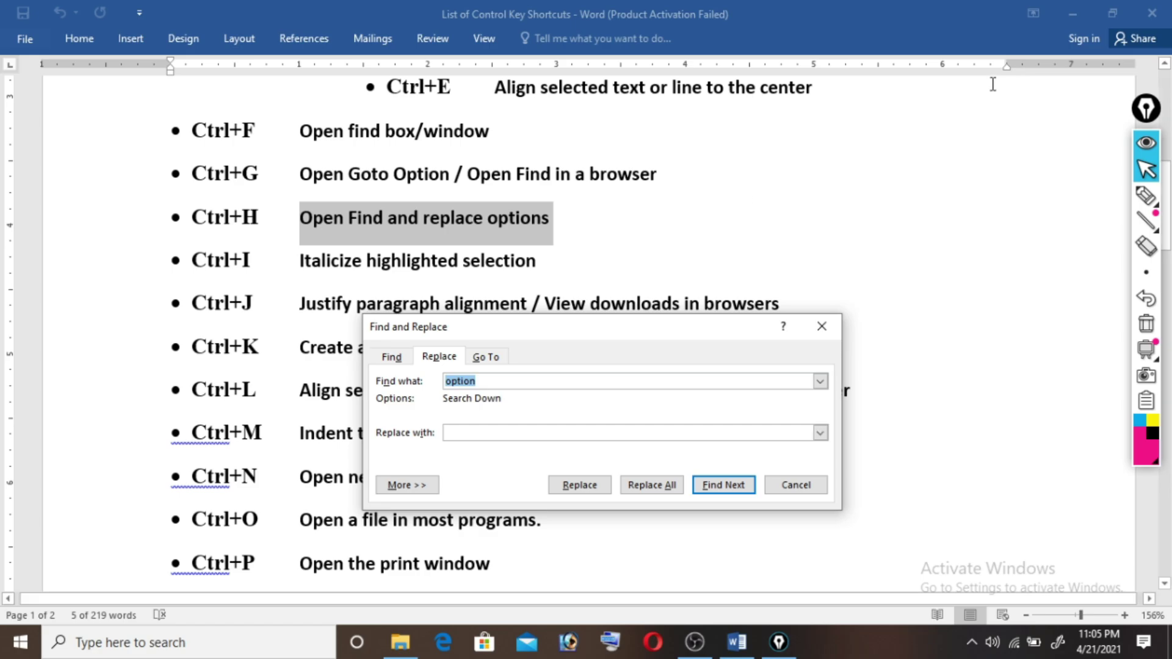
Find successive matches of 'option', then move focus to the Replace with field.
{"action": "key", "text": "Return"}
{"action": "key", "text": "Return"}
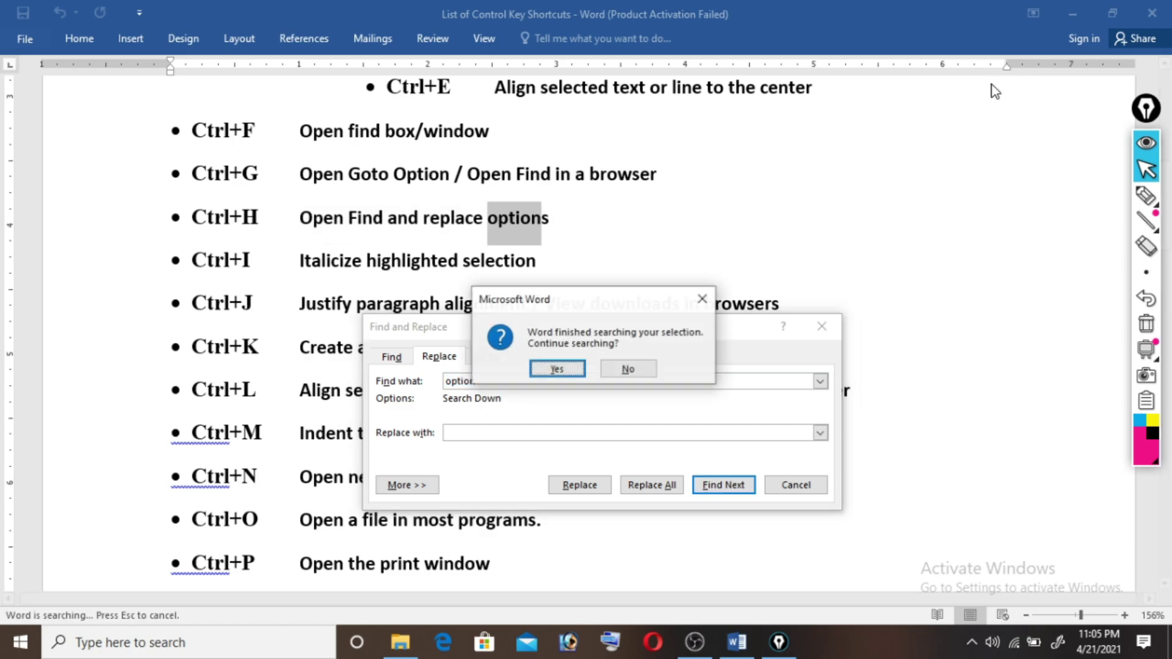
{"action": "key", "text": "Return"}
{"action": "key", "text": "Return"}
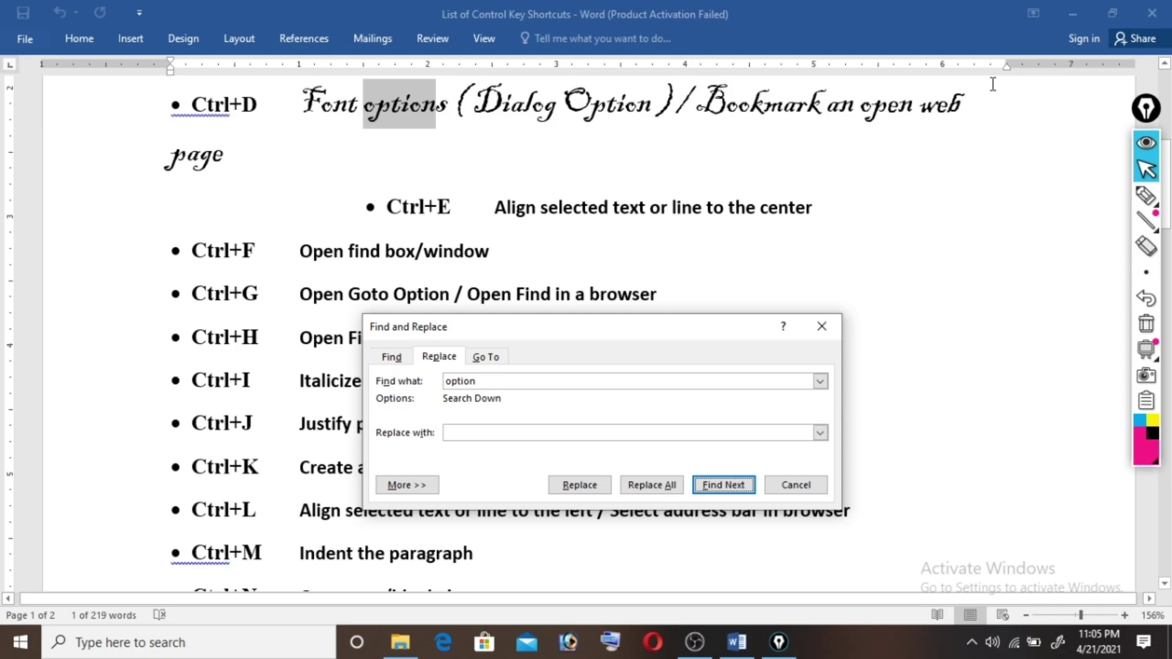
{"action": "key", "text": "Return"}
{"action": "key", "text": "Return"}
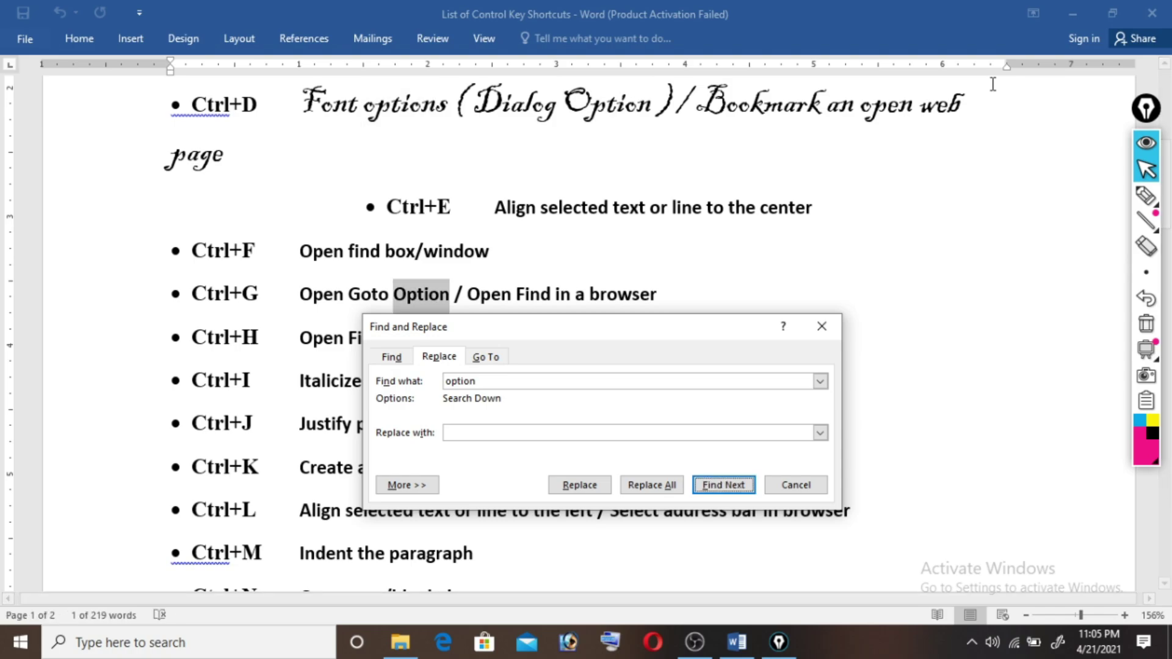
{"action": "key", "text": "Return"}
{"action": "key", "text": "Return"}
{"action": "key", "text": "Return"}
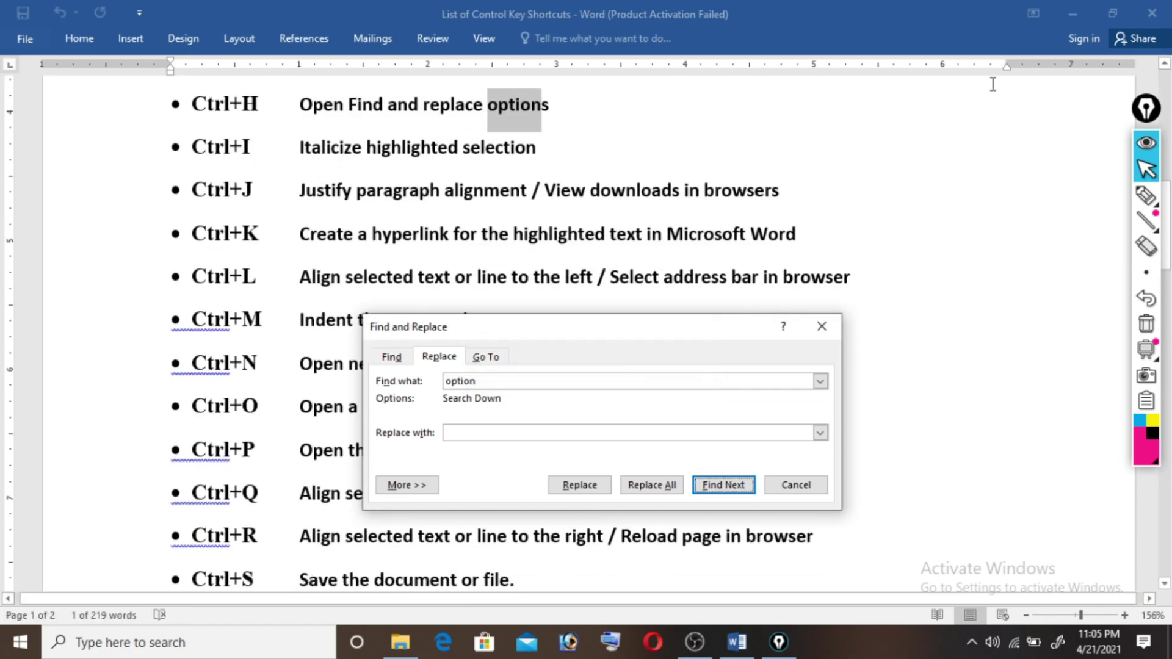
{"action": "key", "text": "Return"}
{"action": "key", "text": "Return"}
{"action": "key", "text": "Return"}
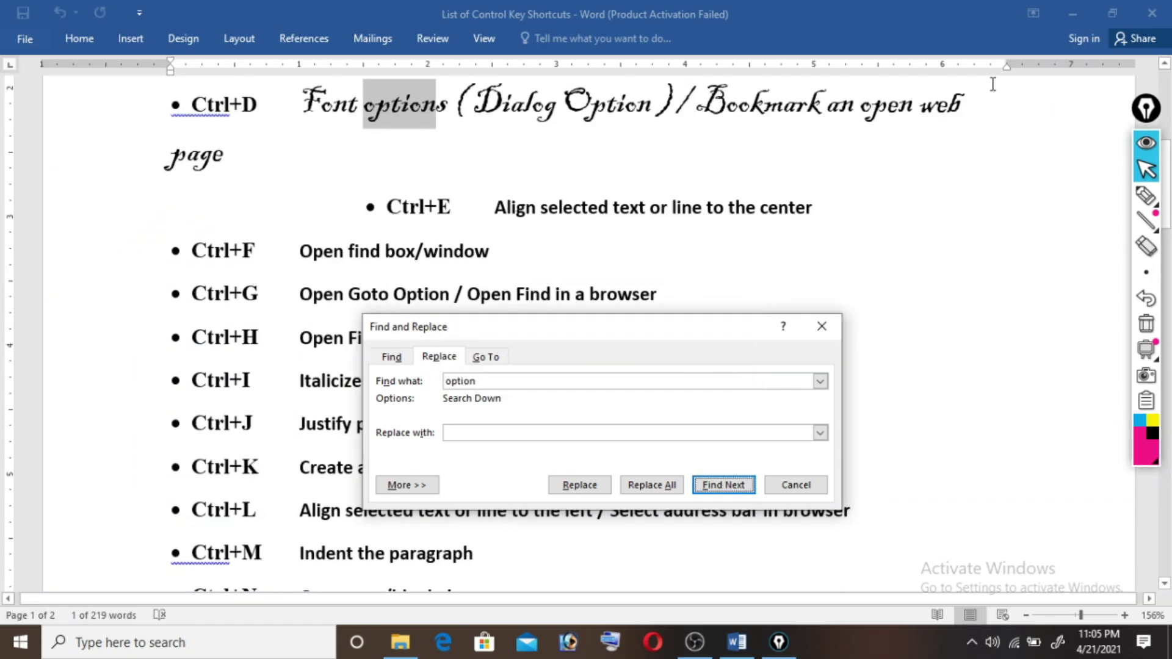
{"action": "key", "text": "shift+Tab"}
{"action": "key", "text": "shift+Tab"}
{"action": "key", "text": "shift+Tab"}
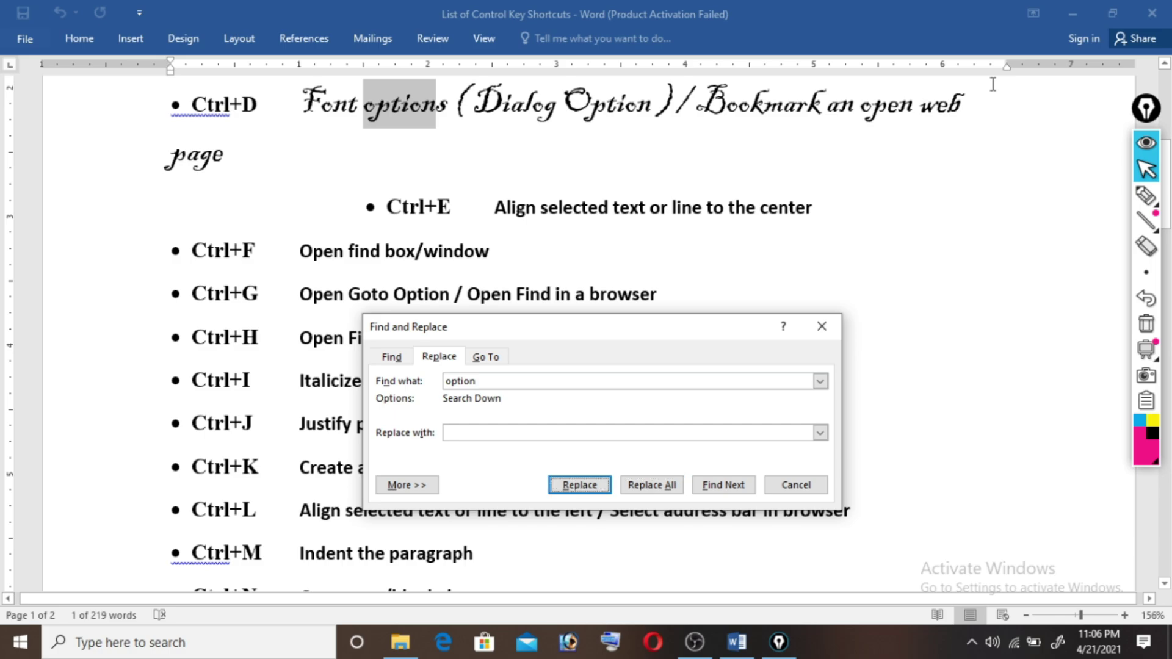
{"action": "key", "text": "shift+Tab"}
{"action": "key", "text": "shift+Tab"}
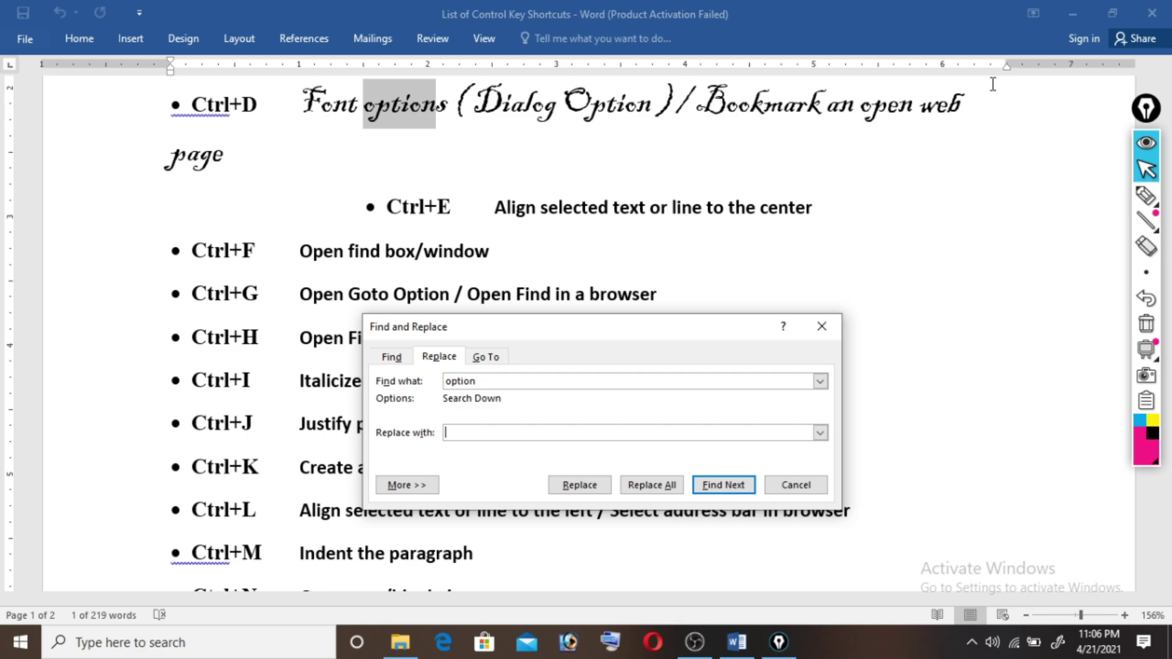
Replace 'Option' with 'List' on the Ctrl+D line so it reads Font lists (Dialog List).
{"action": "type", "text": "l"}
{"action": "type", "text": "ist"}
{"action": "key", "text": "shift+Tab"}
{"action": "key", "text": "shift+Tab"}
{"action": "key", "text": "Tab"}
{"action": "key", "text": "Tab"}
{"action": "key", "text": "Tab"}
{"action": "key", "text": "Tab"}
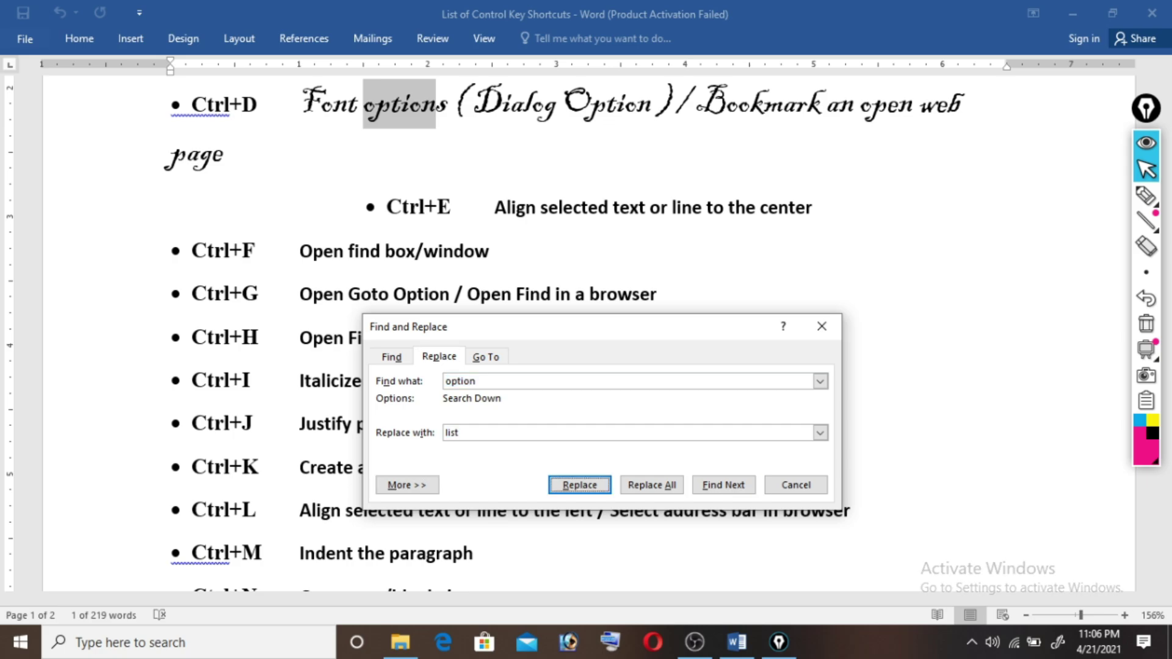
{"action": "key", "text": "Return"}
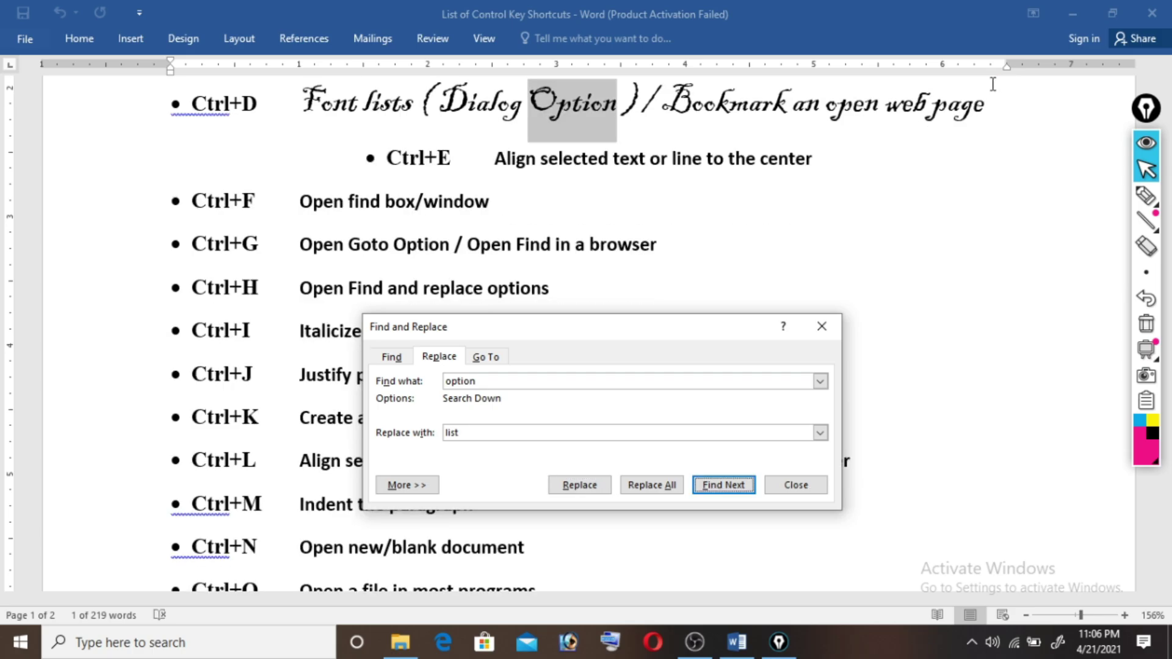
{"action": "key", "text": "shift+Tab"}
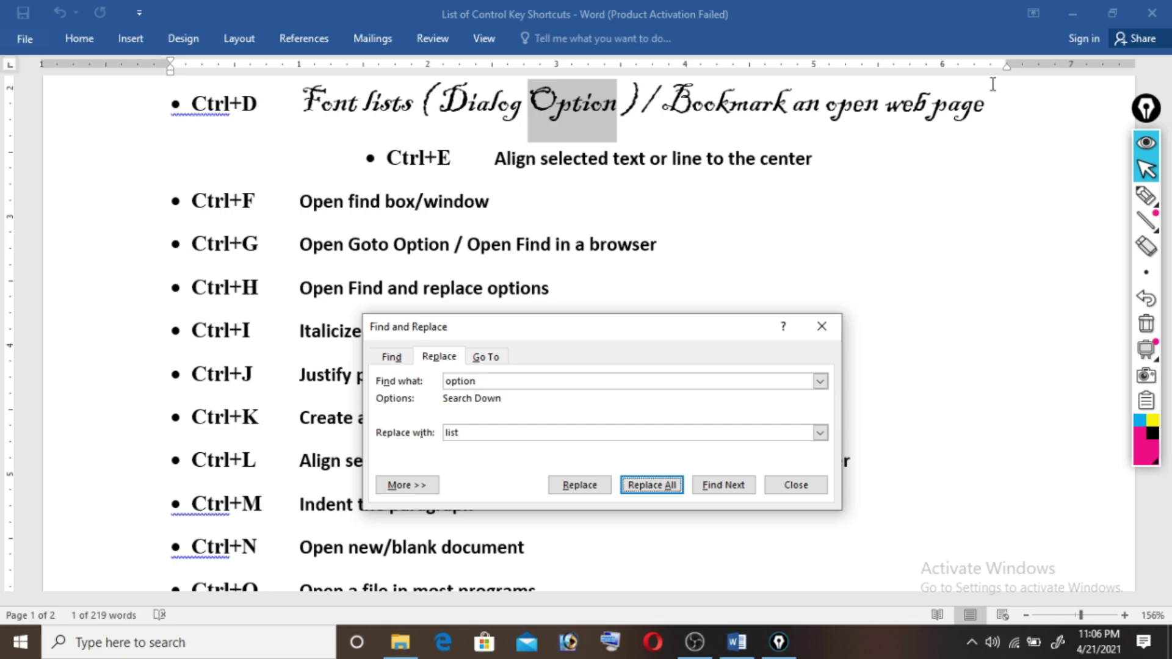
{"action": "key", "text": "shift+Tab"}
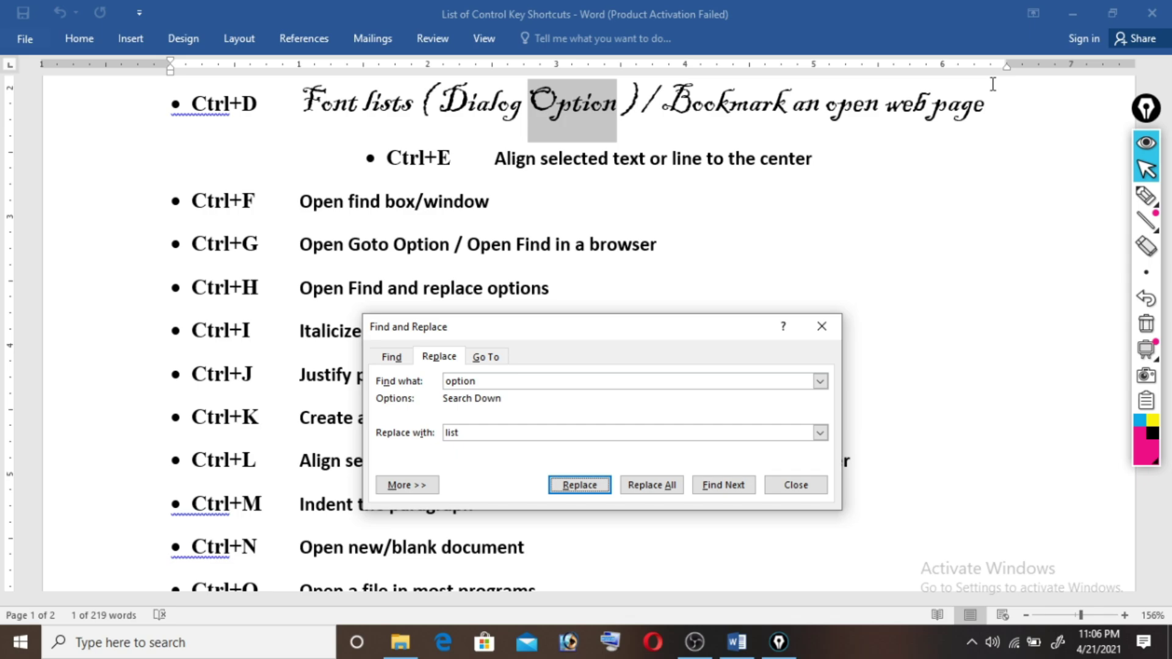
{"action": "key", "text": "Return"}
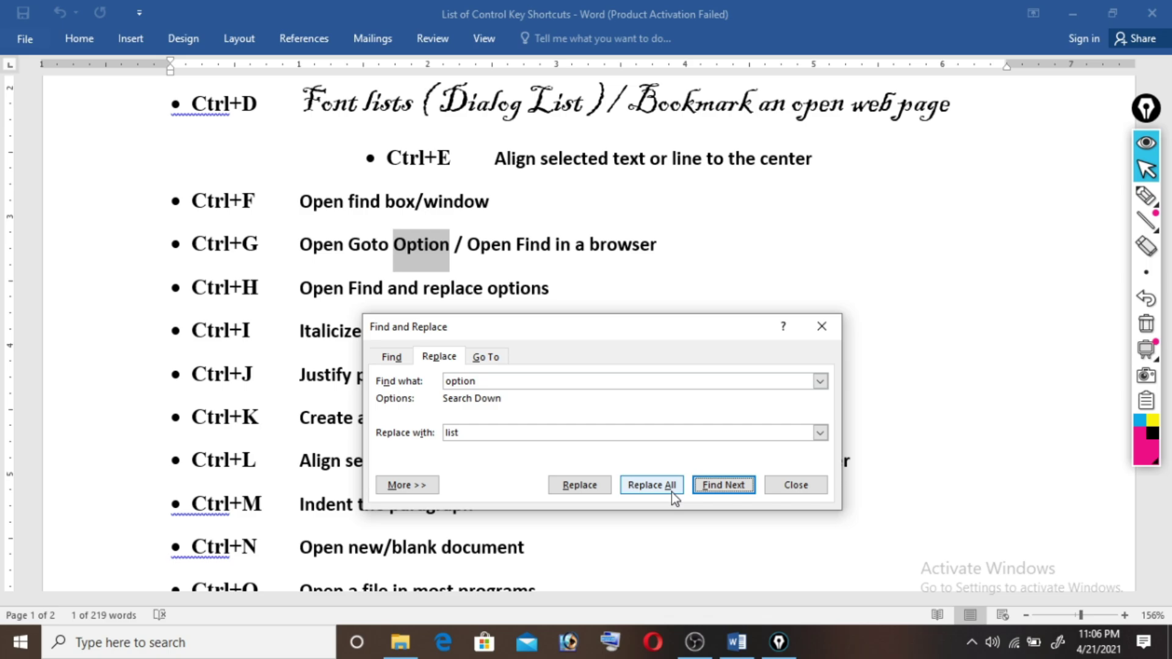
Close Find and Replace and italicize the Ctrl+I description 'Italicize highlighted selection'.
{"action": "left_click", "coordinate": [822, 335]}
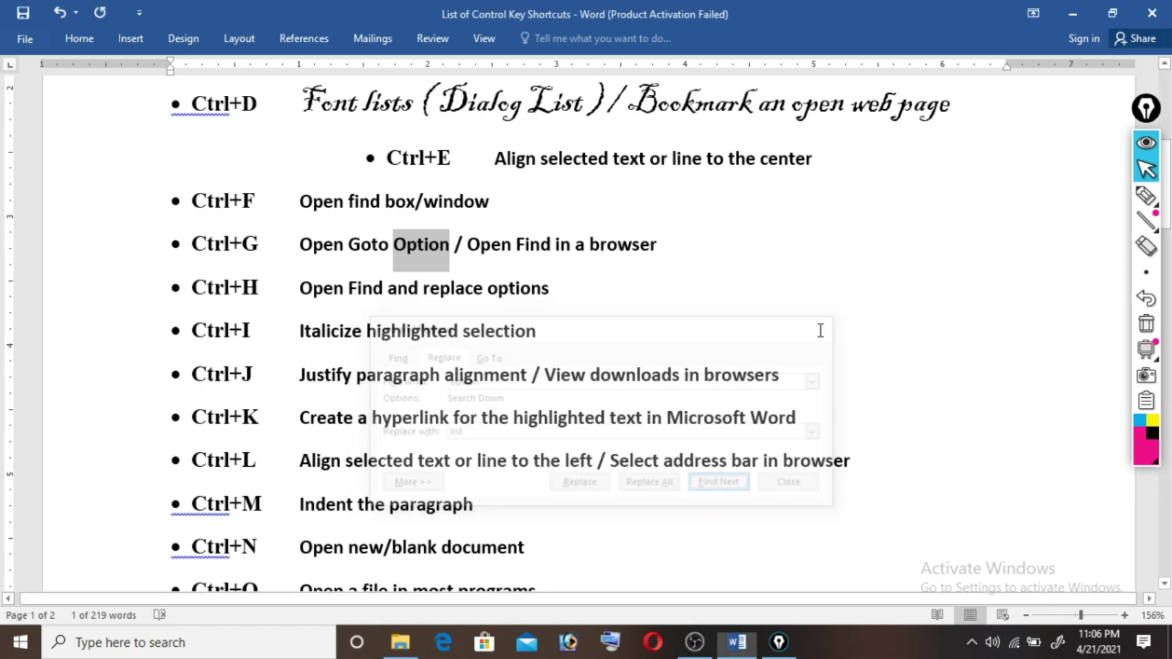
{"action": "key", "text": "Down"}
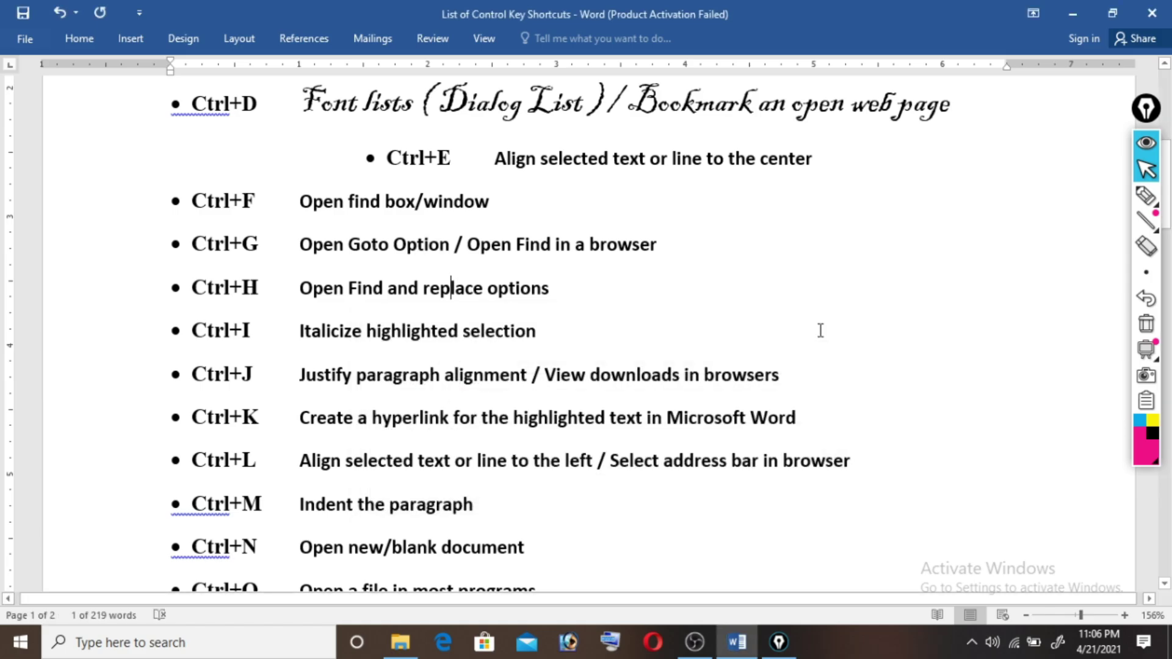
{"action": "key", "text": "Down"}
{"action": "key", "text": "Right"}
{"action": "key", "text": "Right"}
{"action": "key", "text": "Right"}
{"action": "key", "text": "Right"}
{"action": "key", "text": "Right"}
{"action": "key", "text": "Right"}
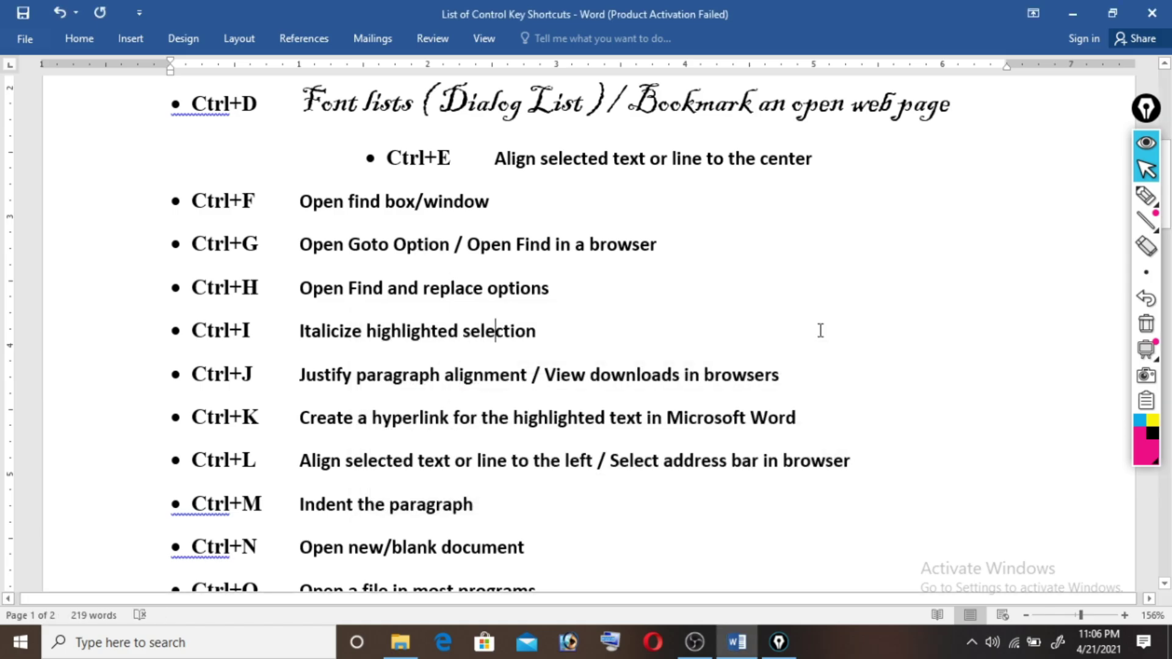
{"action": "key", "text": "Right"}
{"action": "key", "text": "Right"}
{"action": "key", "text": "Right"}
{"action": "key", "text": "Right"}
{"action": "key", "text": "Right"}
{"action": "key", "text": "shift+Left"}
{"action": "key", "text": "shift+Left"}
{"action": "key", "text": "shift+Left"}
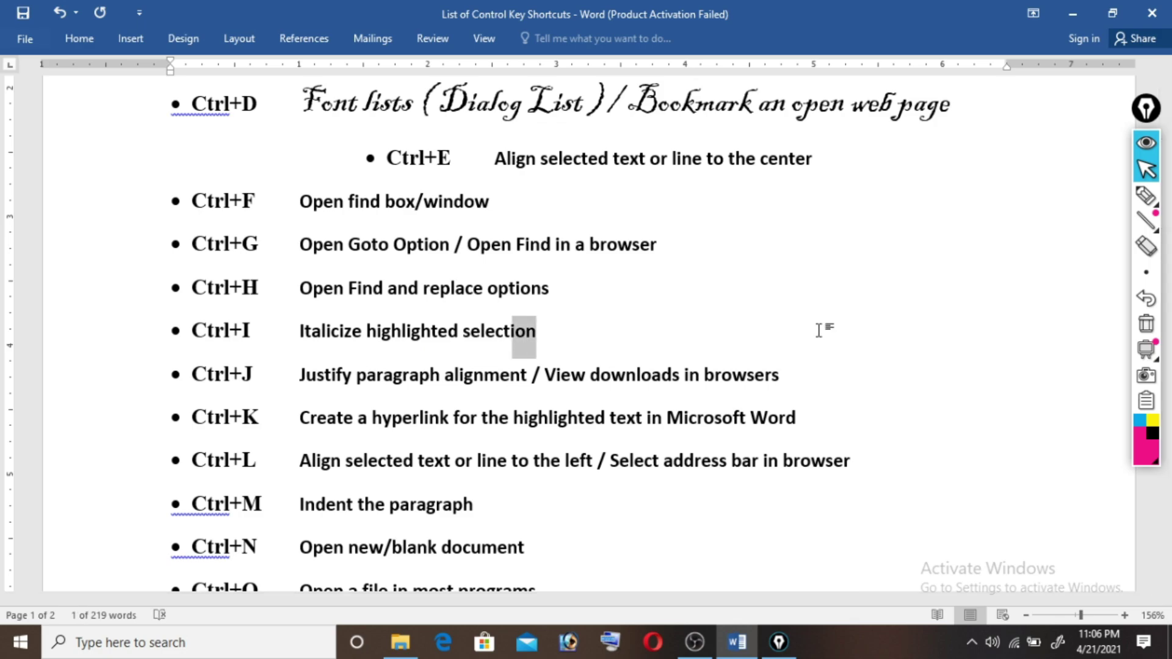
{"action": "key", "text": "shift+Left"}
{"action": "key", "text": "shift+Left"}
{"action": "key", "text": "shift+Left"}
{"action": "key", "text": "shift+Left"}
{"action": "key", "text": "shift+Left"}
{"action": "key", "text": "shift+Left"}
{"action": "key", "text": "shift+Left"}
{"action": "key", "text": "shift+Left"}
{"action": "key", "text": "shift+Left"}
{"action": "key", "text": "shift+Left"}
{"action": "key", "text": "shift+Left"}
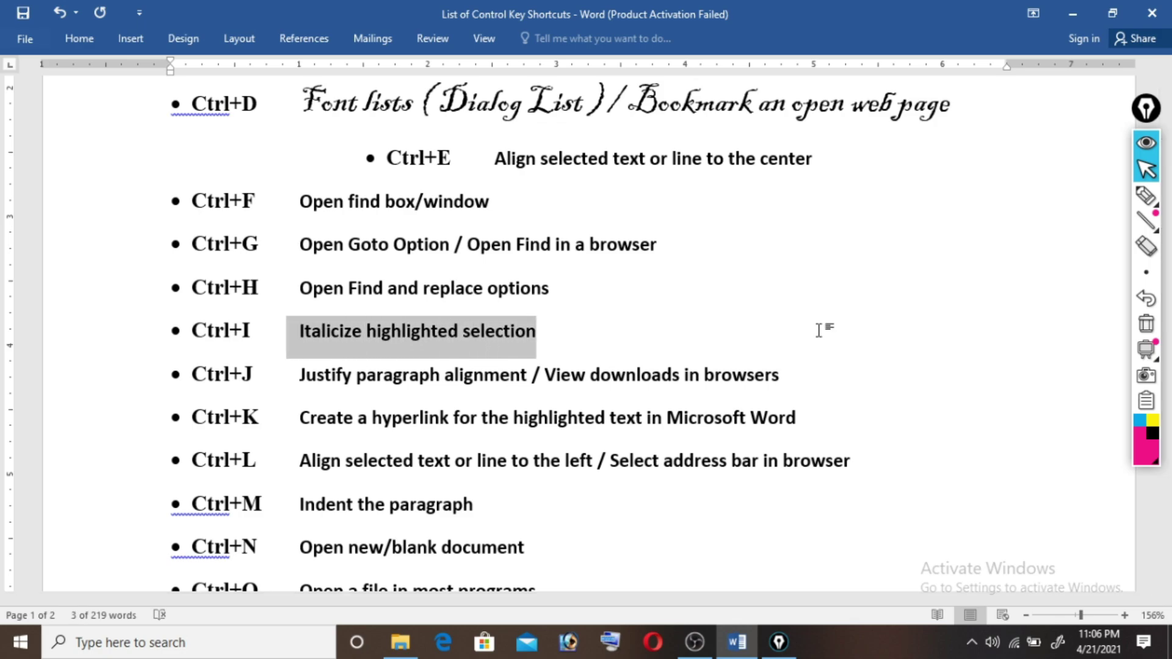
{"action": "key", "text": "shift+Right"}
{"action": "key", "text": "ctrl+i"}
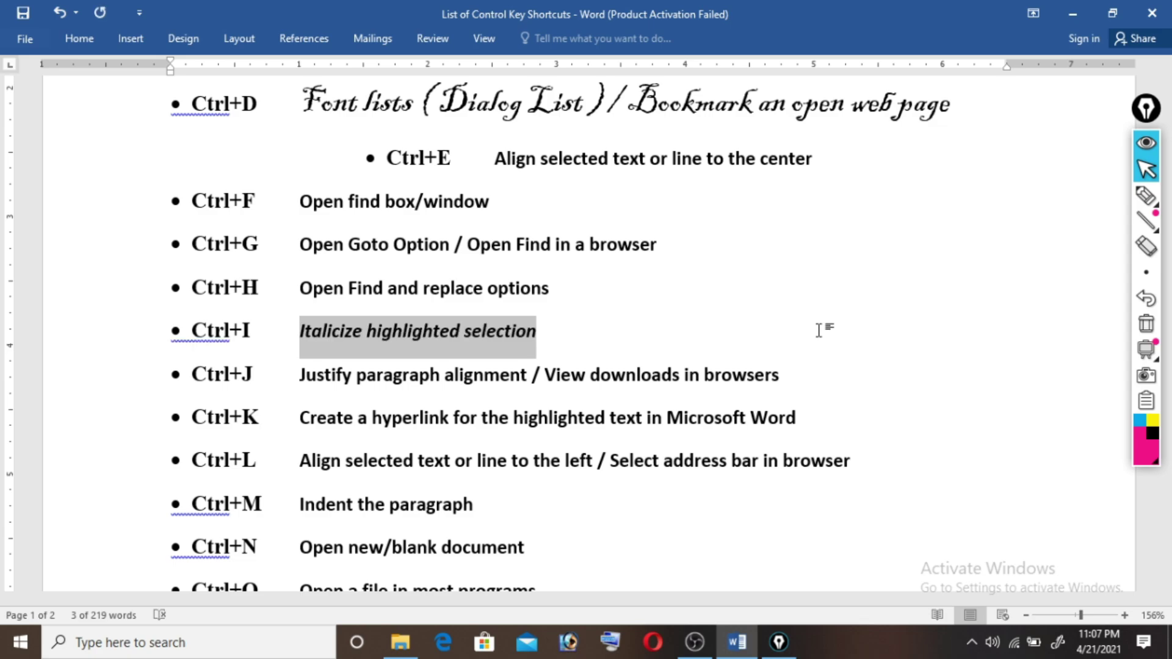
{"action": "key", "text": "Down"}
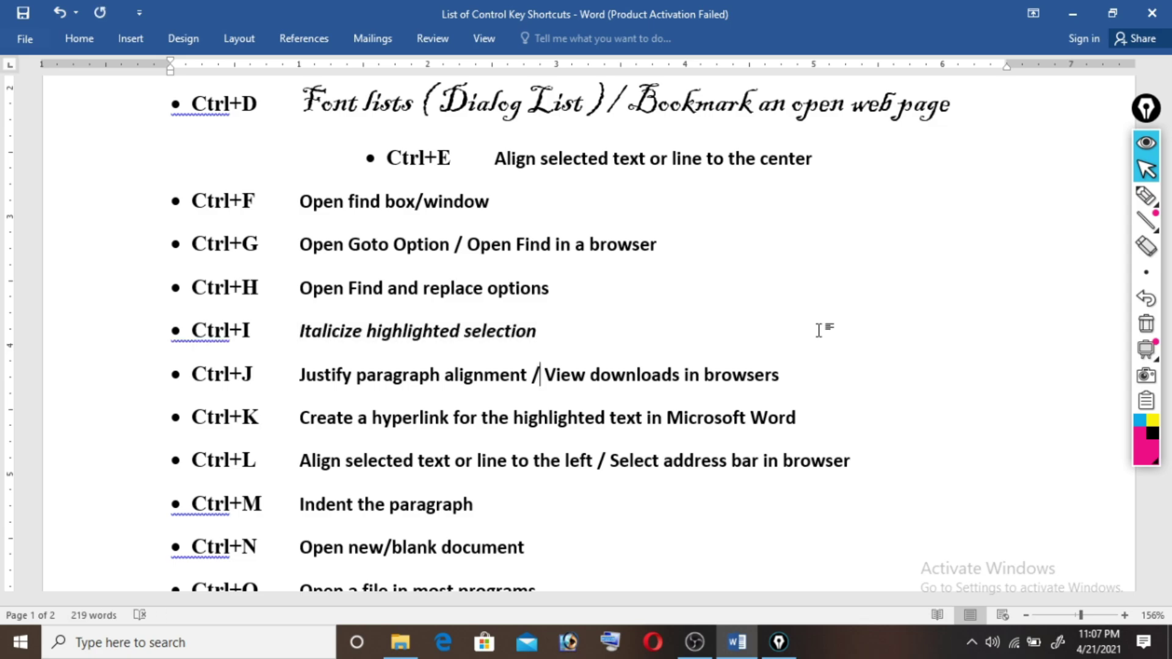
{"action": "key", "text": "Left"}
{"action": "key", "text": "Left"}
{"action": "key", "text": "Left"}
{"action": "key", "text": "Left"}
{"action": "key", "text": "Left"}
{"action": "key", "text": "Left"}
{"action": "key", "text": "Left"}
{"action": "key", "text": "Left"}
{"action": "key", "text": "Left"}
{"action": "key", "text": "Left"}
{"action": "key", "text": "Left"}
{"action": "key", "text": "Left"}
{"action": "key", "text": "End"}
{"action": "key", "text": "shift+Home"}
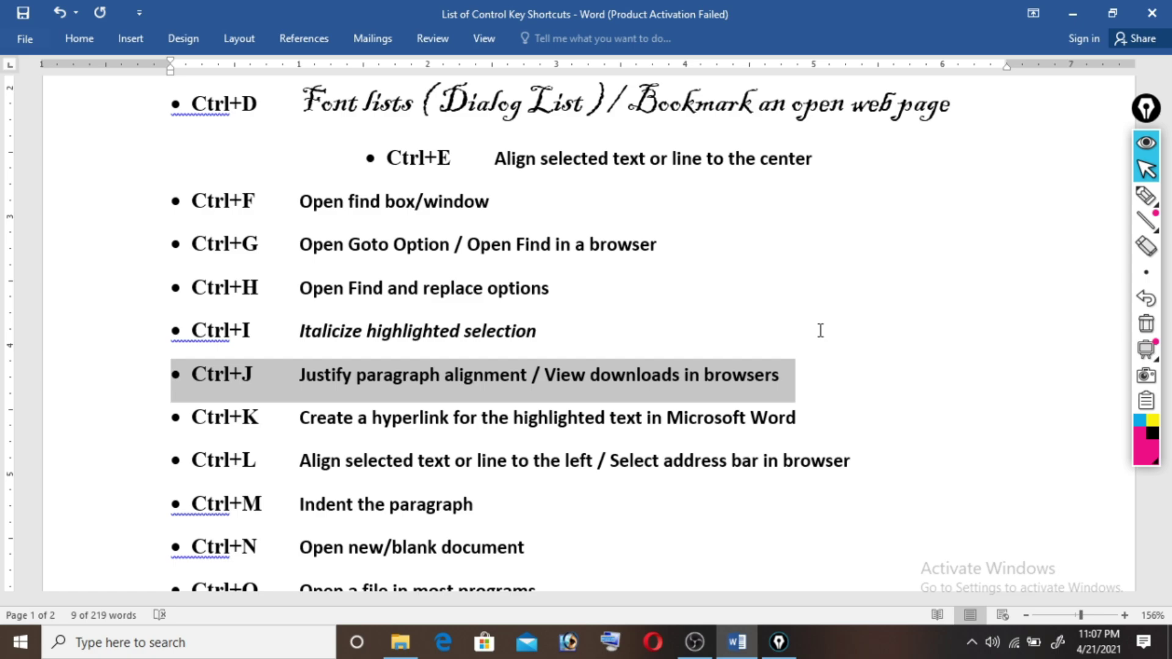
{"action": "key", "text": "Down"}
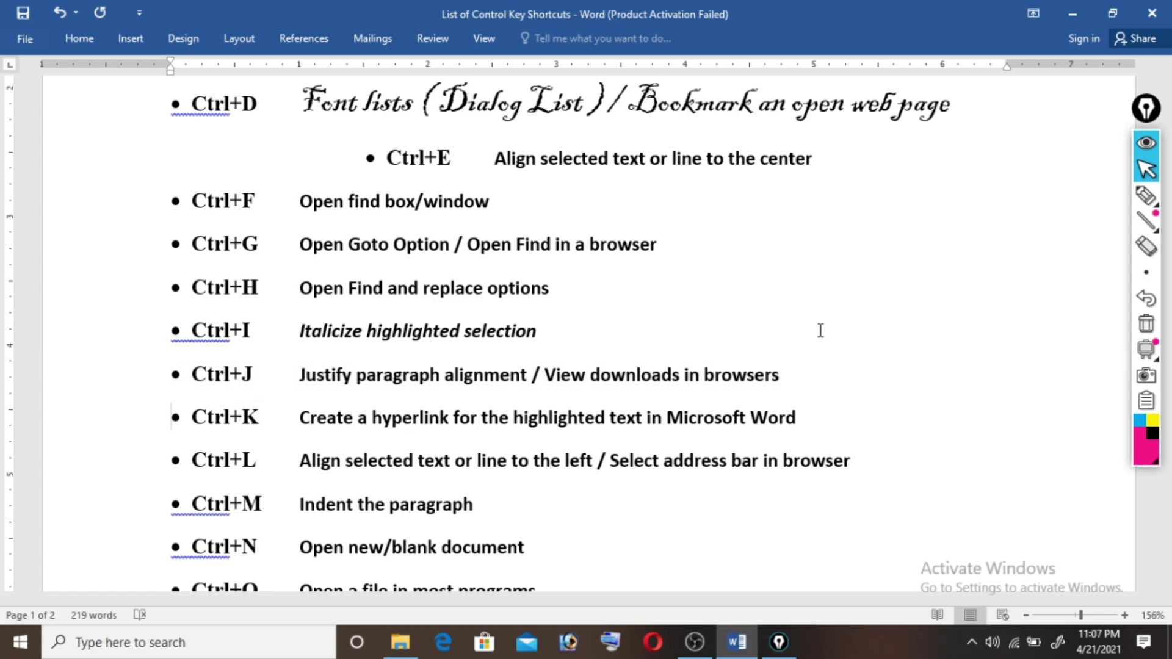
{"action": "key", "text": "Return"}
{"action": "left_click", "coordinate": [171, 415]}
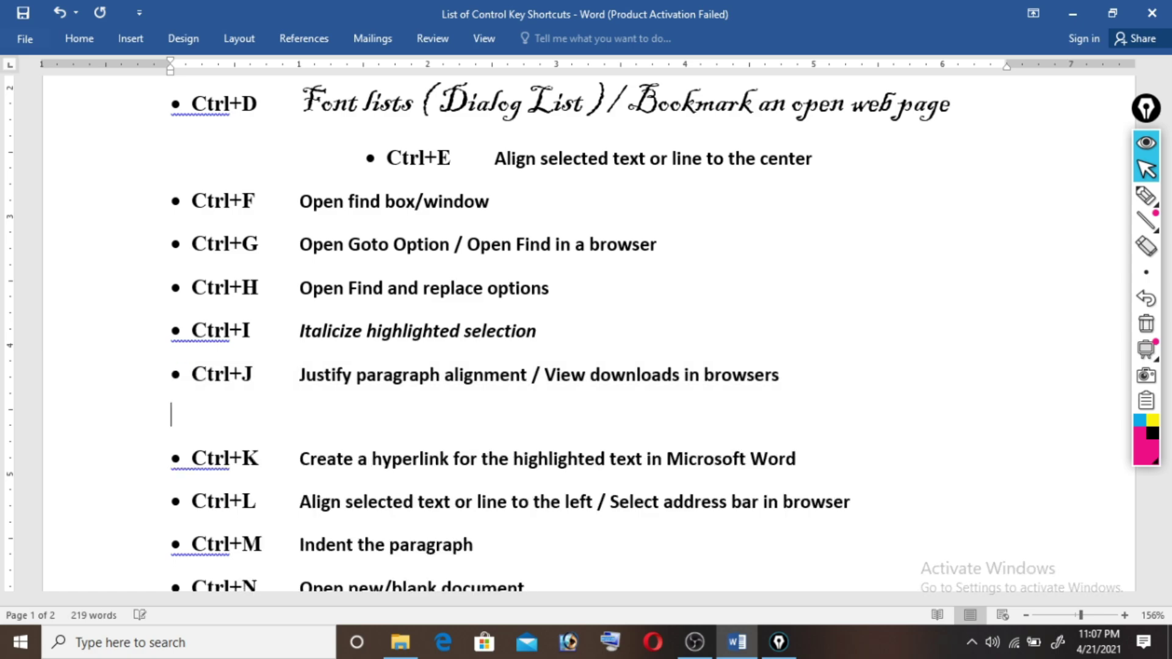
{"action": "type", "text": "jbjknzjknzxcnzx czxklnc zxclk zxc,z"}
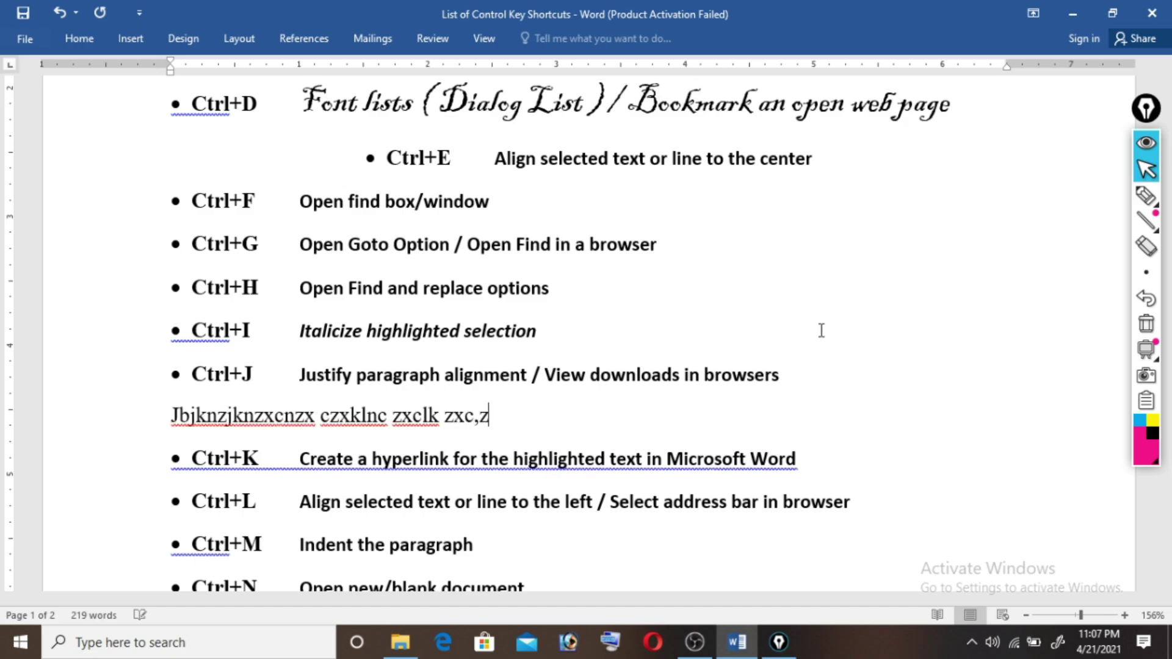
{"action": "type", "text": "C C,.ZC .Z<C ,z XC,m ZX>C<"}
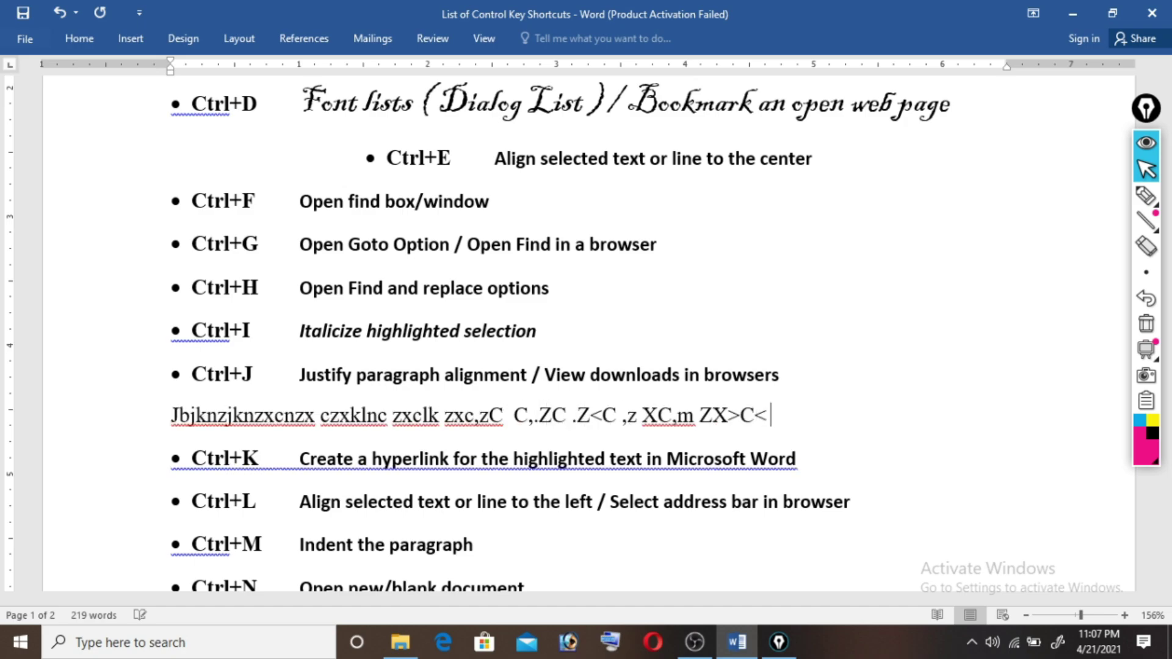
{"action": "type", "text": " c zXCM,m,m z"}
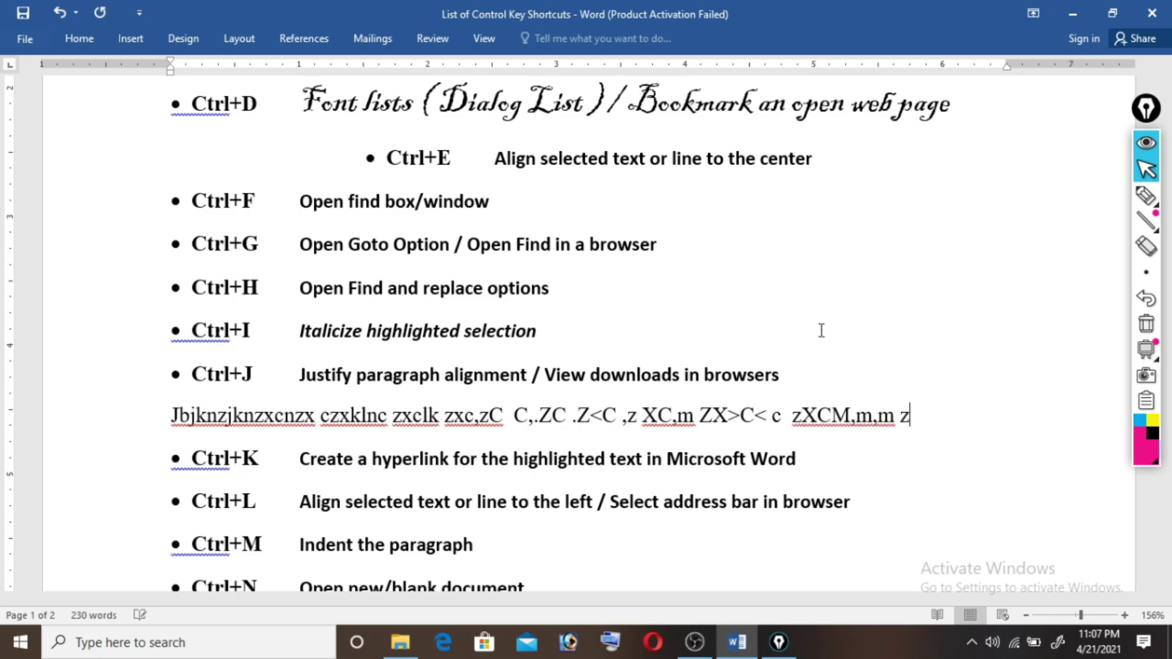
{"action": "type", "text": "XCM,ZXMC.,mZ Z>CM,ZMC, ZC<>m"}
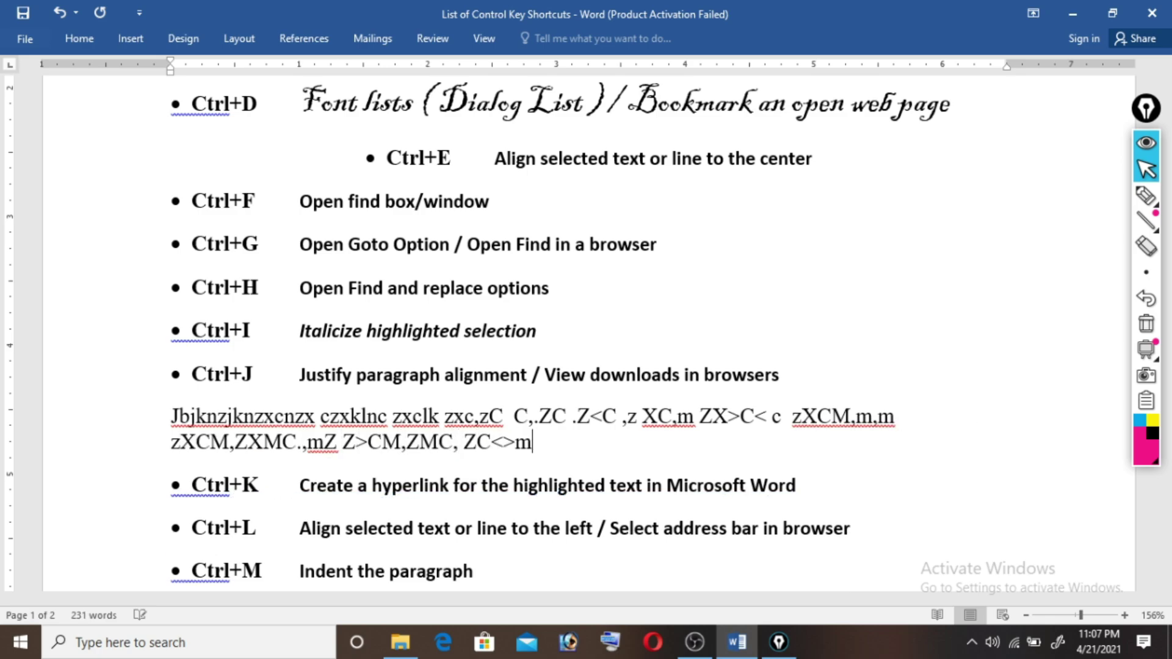
{"action": "type", "text": " zcm,mzNc,m c zmc,mnzxcm,x"}
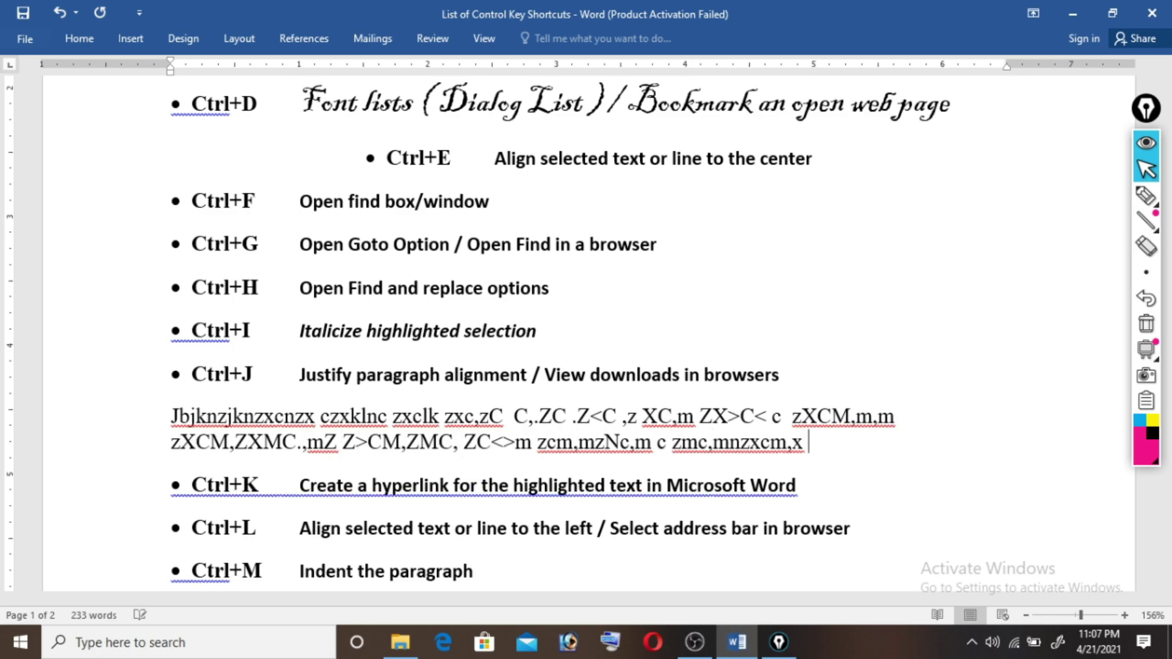
{"action": "type", "text": "  kmcmxncm   m,xc"}
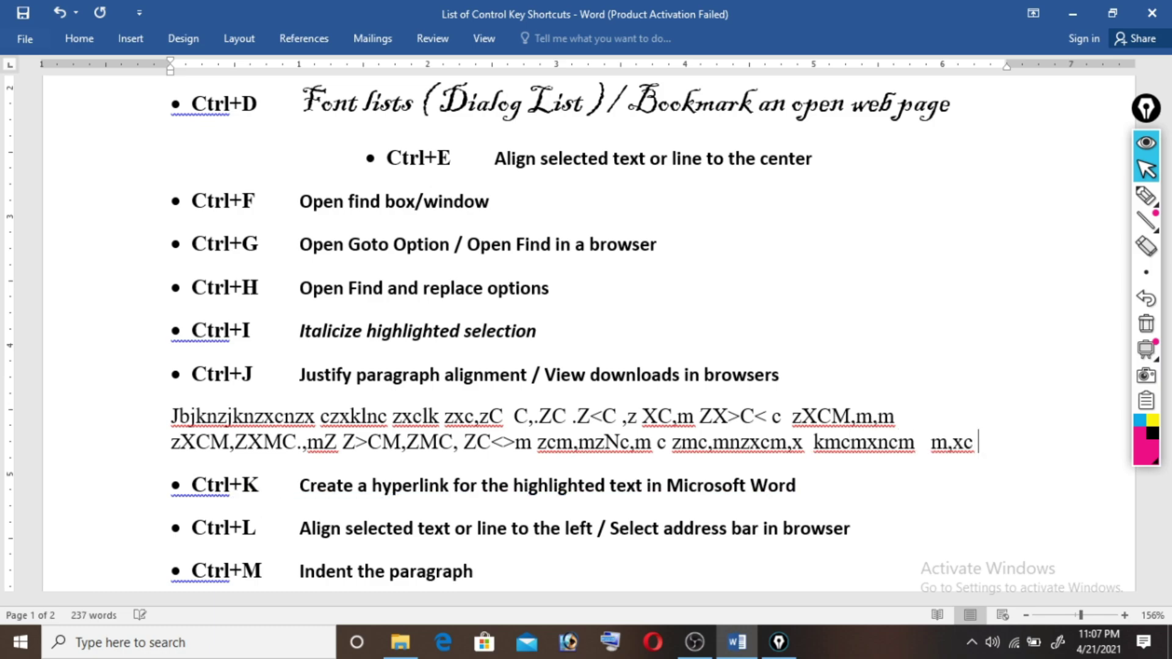
{"action": "type", "text": " zxmc zxzxmc m,cnnmz C zc m,"}
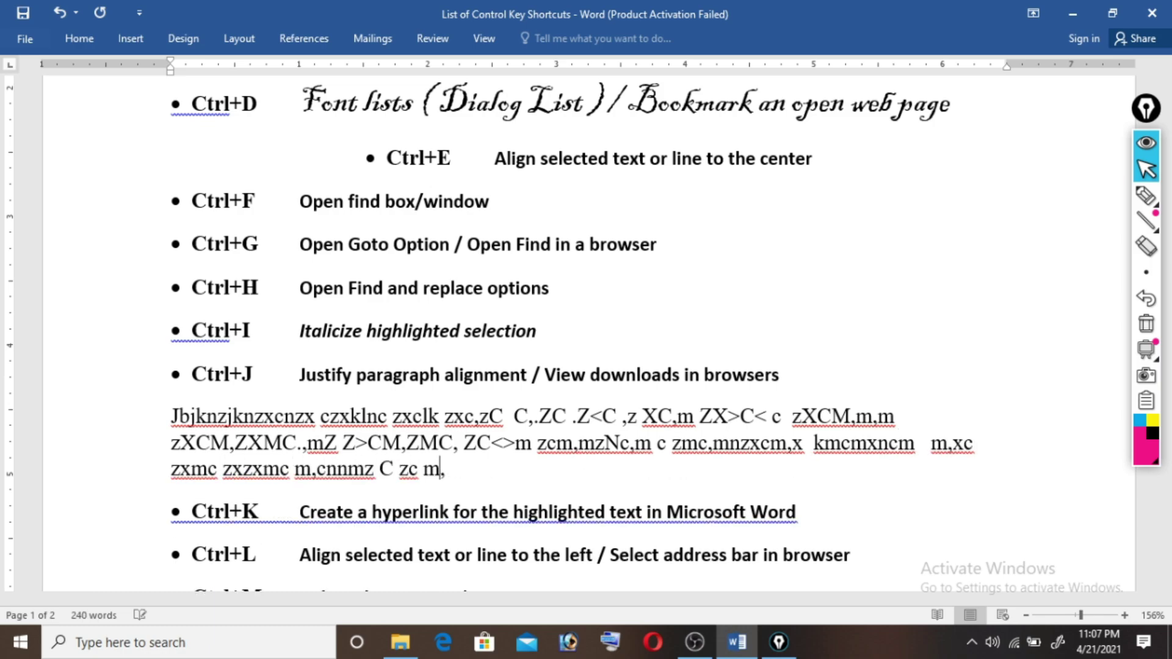
{"action": "type", "text": "z xcmm zc z,c mzX Cm,z cm, zc"}
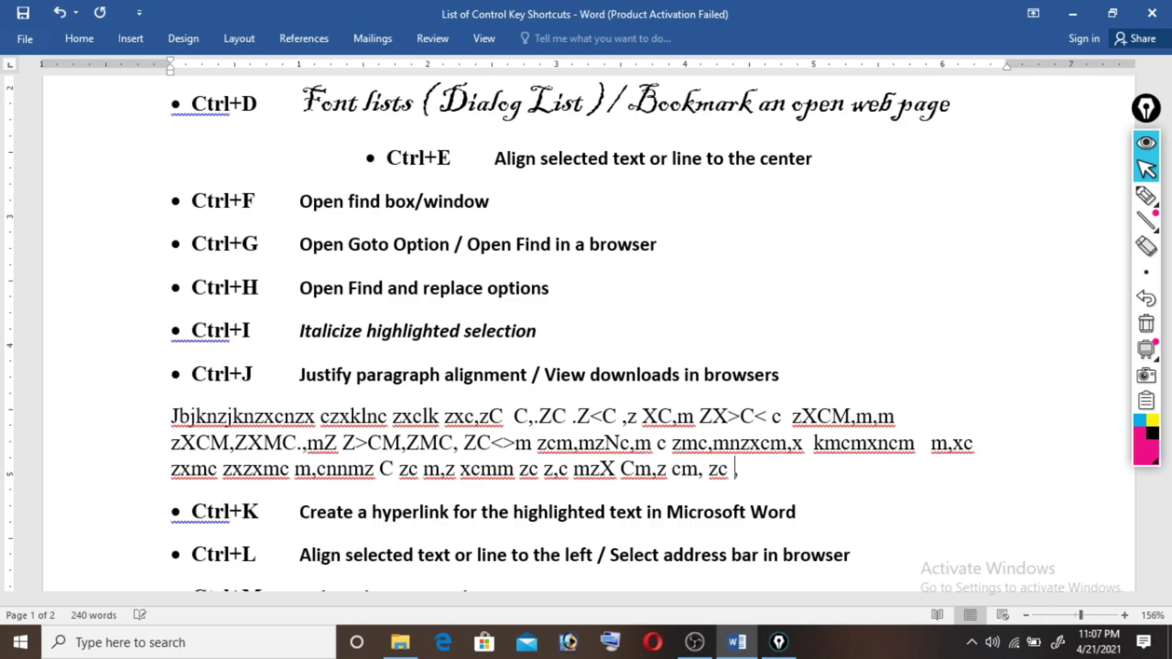
{"action": "type", "text": " ,ZC n zcm,z c,m, m,znxc,m"}
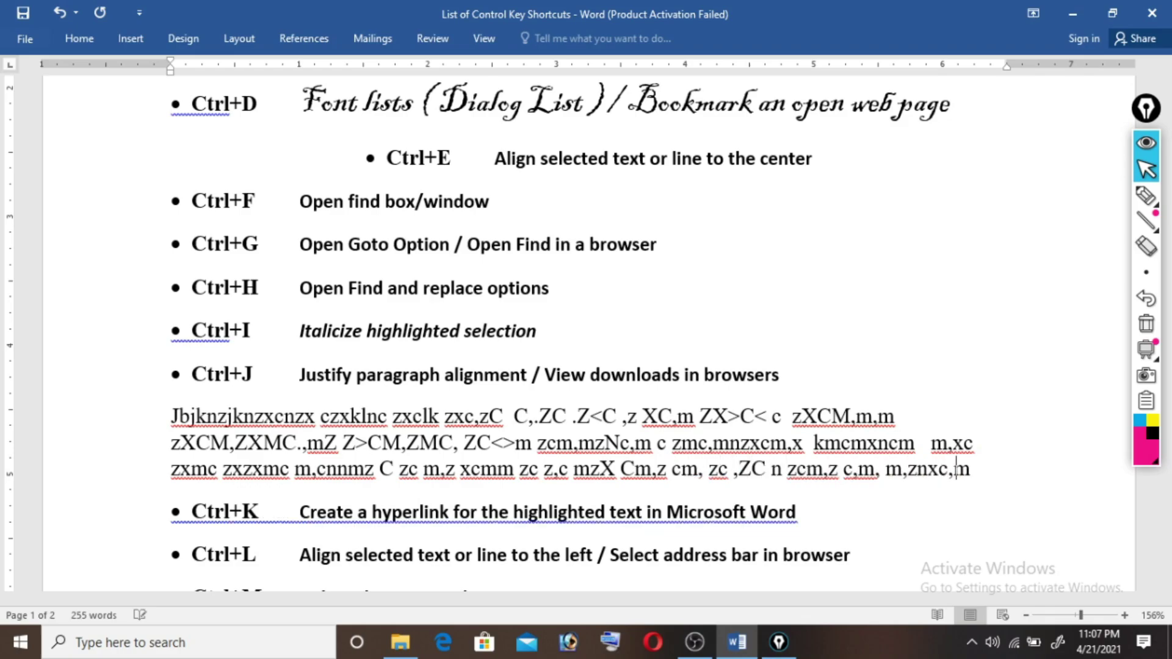
{"action": "type", "text": "nzxm,nc cmmzxcmnzxcnmzxcmzxcm"}
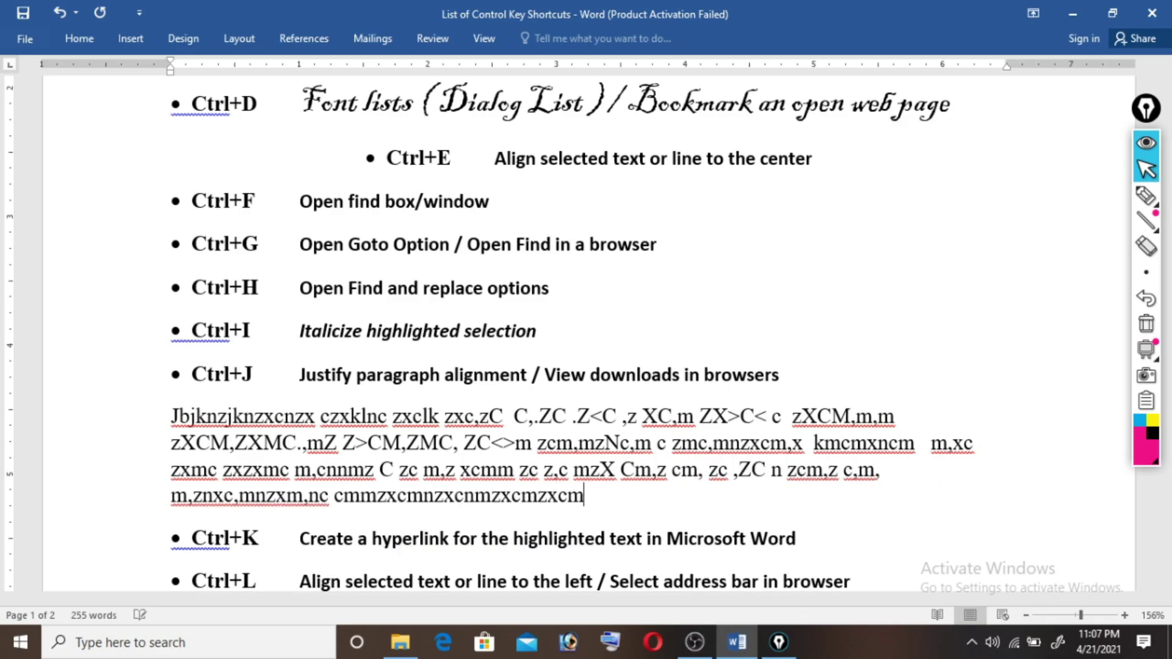
{"action": "type", "text": " zxcmzxnc,ZNc,mzxmc,.zxmc,nzx,cm"}
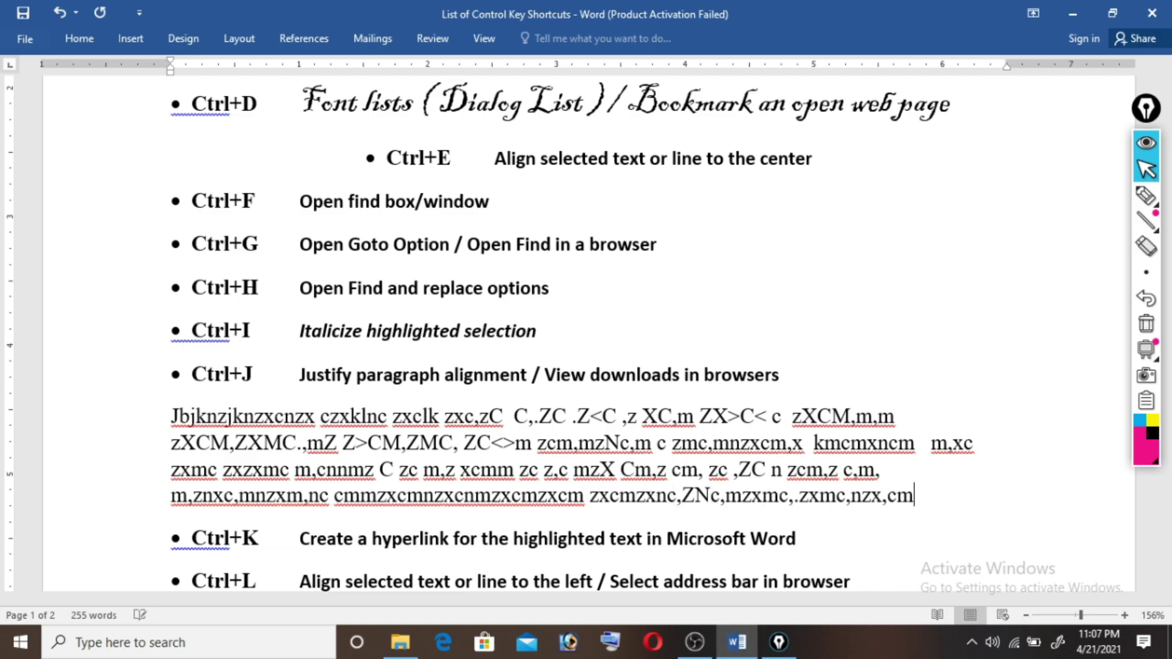
{"action": "type", "text": "zx,CNmZNXC z"}
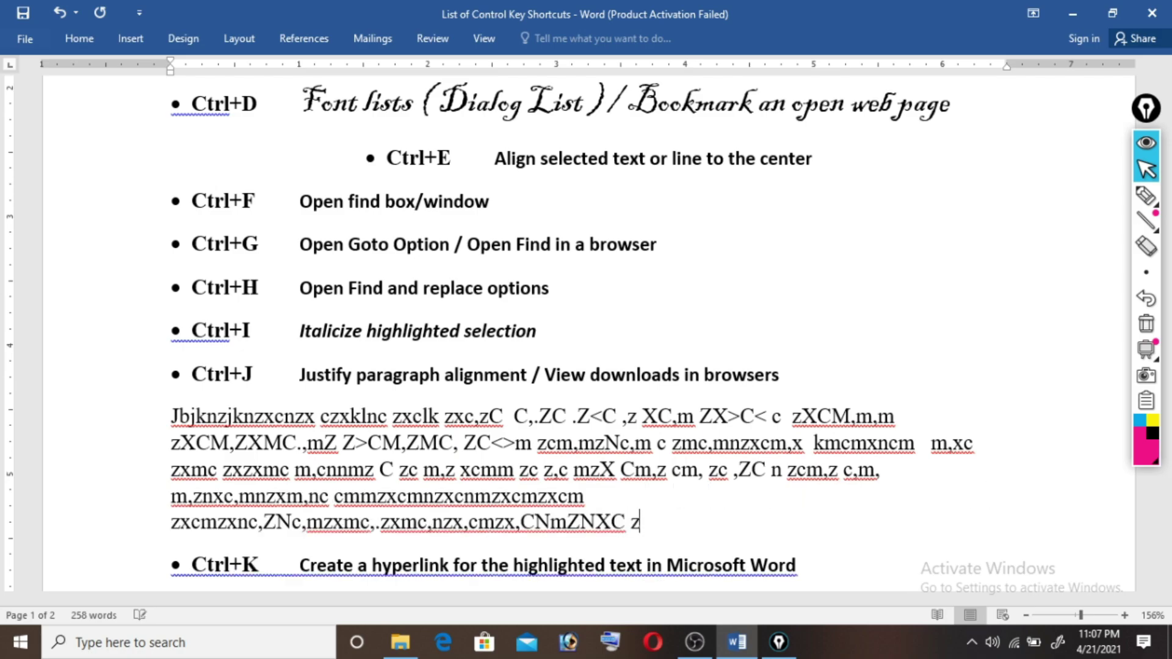
{"action": "type", "text": "cmzxcmnzxCMznmxc mnzXC zmCNnm"}
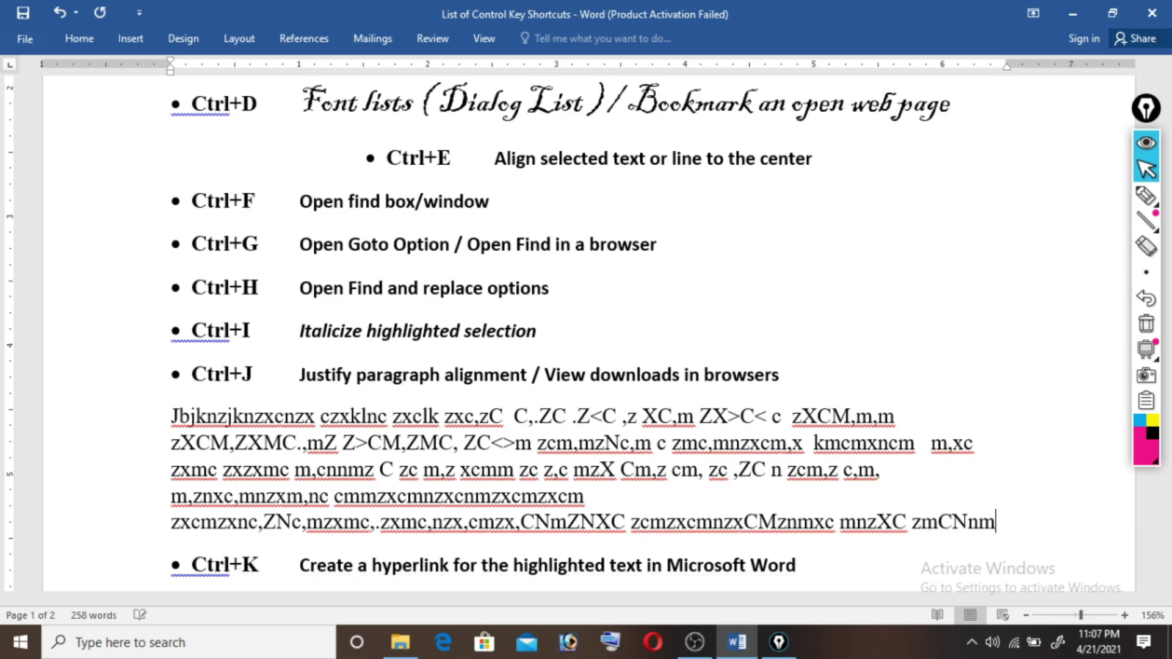
{"action": "type", "text": "c"}
{"action": "key", "text": "shift+Up"}
{"action": "key", "text": "shift+Up"}
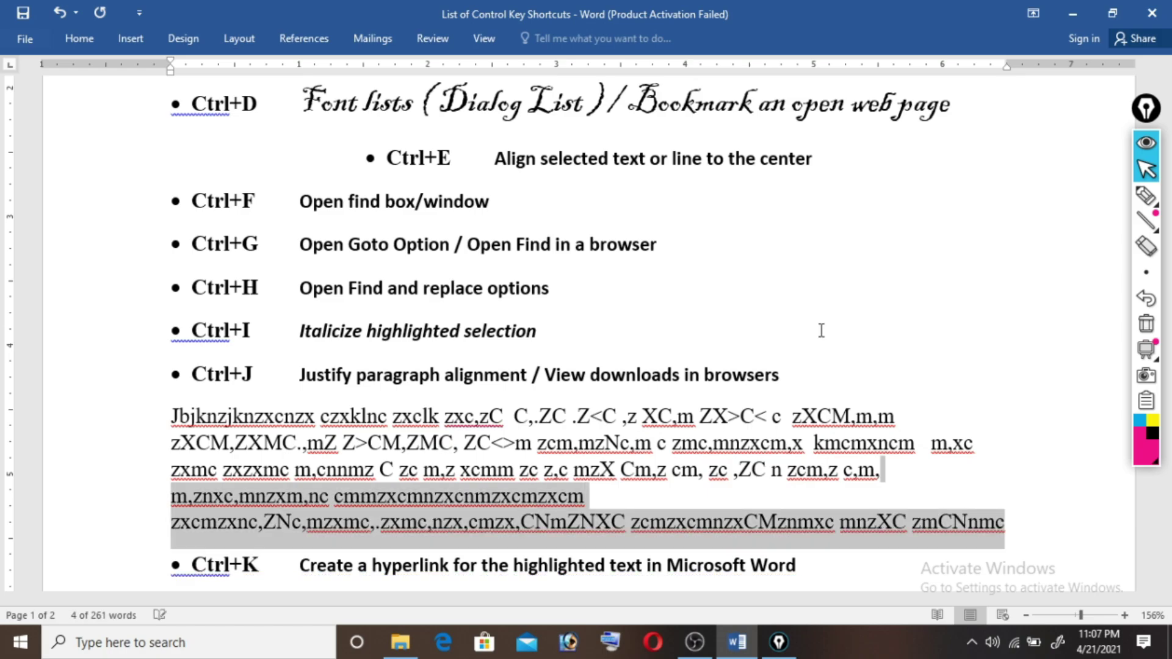
{"action": "key", "text": "shift+Up"}
{"action": "key", "text": "shift+Up"}
{"action": "key", "text": "shift+Up"}
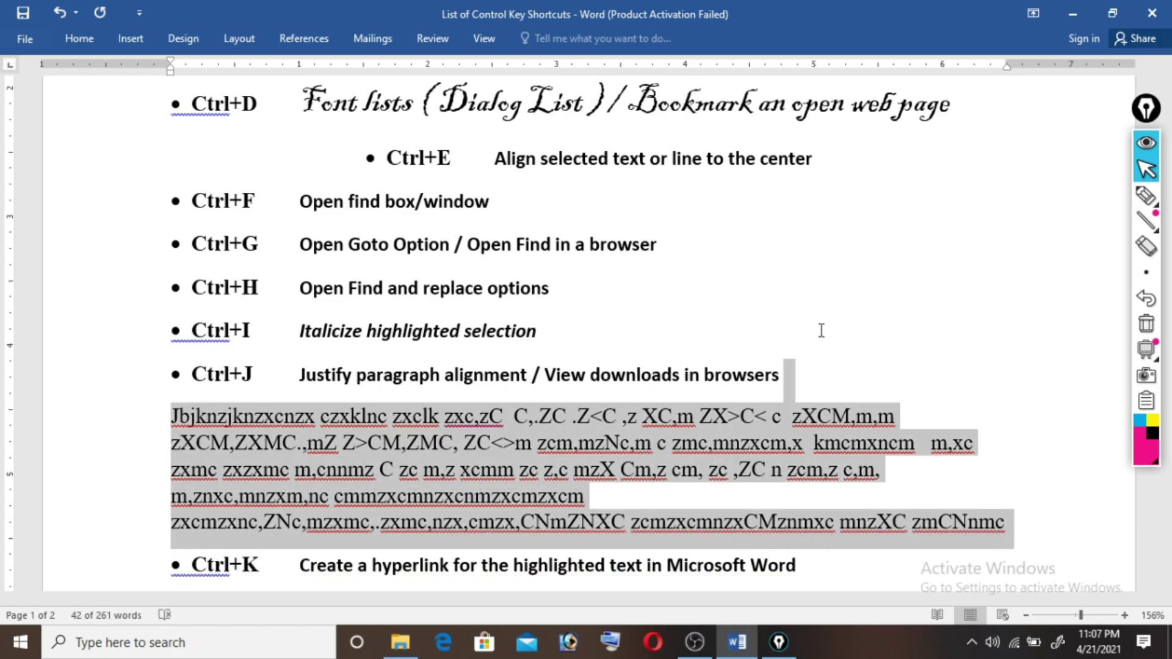
{"action": "key", "text": "shift+Right"}
{"action": "key", "text": "ctrl+j"}
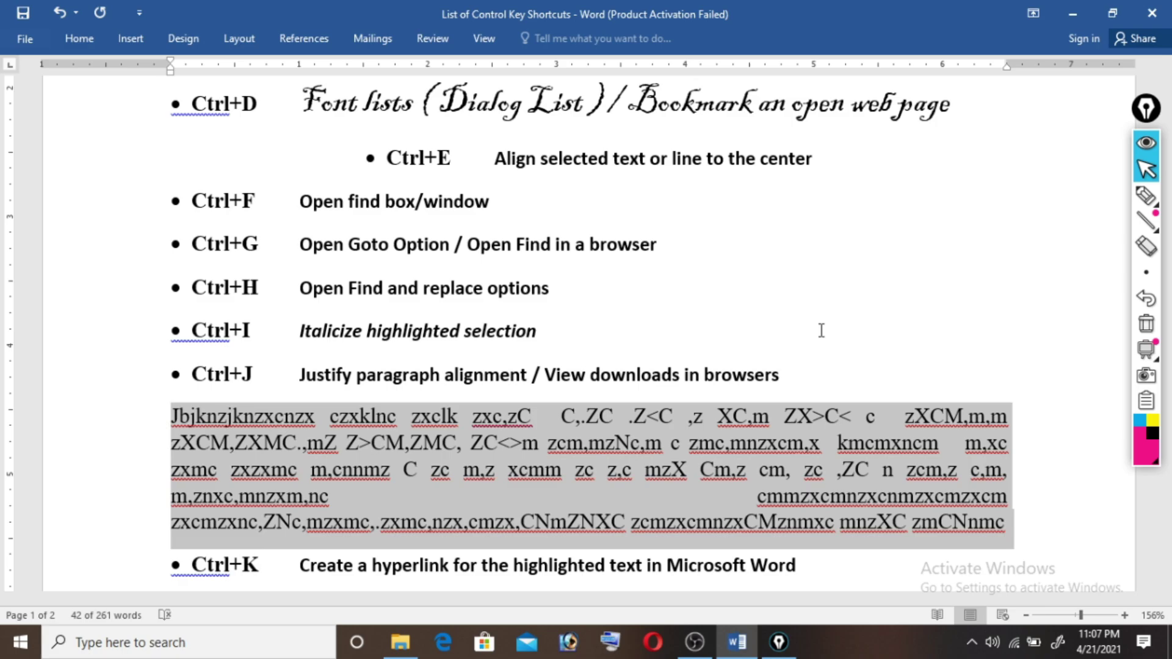
{"action": "key", "text": "Delete"}
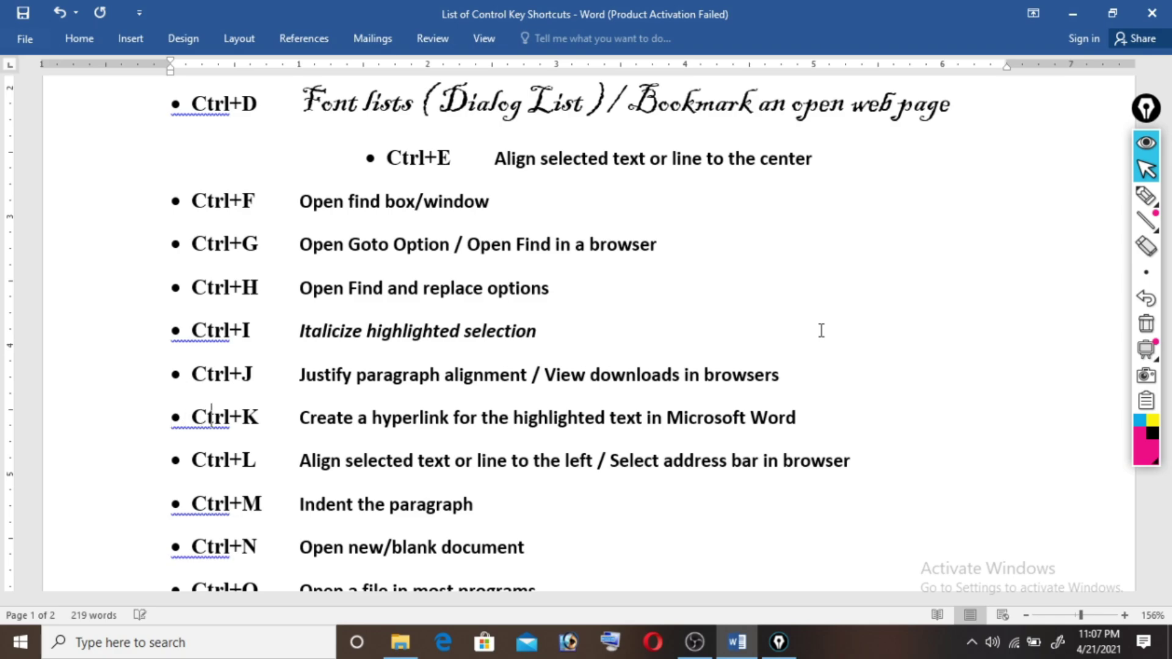
{"action": "key", "text": "Right"}
{"action": "key", "text": "Right"}
{"action": "key", "text": "Right"}
{"action": "key", "text": "Left"}
{"action": "key", "text": "Left"}
{"action": "key", "text": "Left"}
{"action": "key", "text": "Left"}
{"action": "key", "text": "shift+Right"}
{"action": "key", "text": "shift+Right"}
{"action": "key", "text": "shift+Right"}
{"action": "key", "text": "shift+Right"}
Hyperlink the selected Ctrl+K description to the unacademy profile web address.
{"action": "key", "text": "shift+Right"}
{"action": "key", "text": "shift+Right"}
{"action": "key", "text": "shift+Right"}
{"action": "key", "text": "shift+Right"}
{"action": "key", "text": "shift+Right"}
{"action": "key", "text": "shift+Right"}
{"action": "key", "text": "shift+Right"}
{"action": "key", "text": "shift+Right"}
{"action": "key", "text": "shift+Right"}
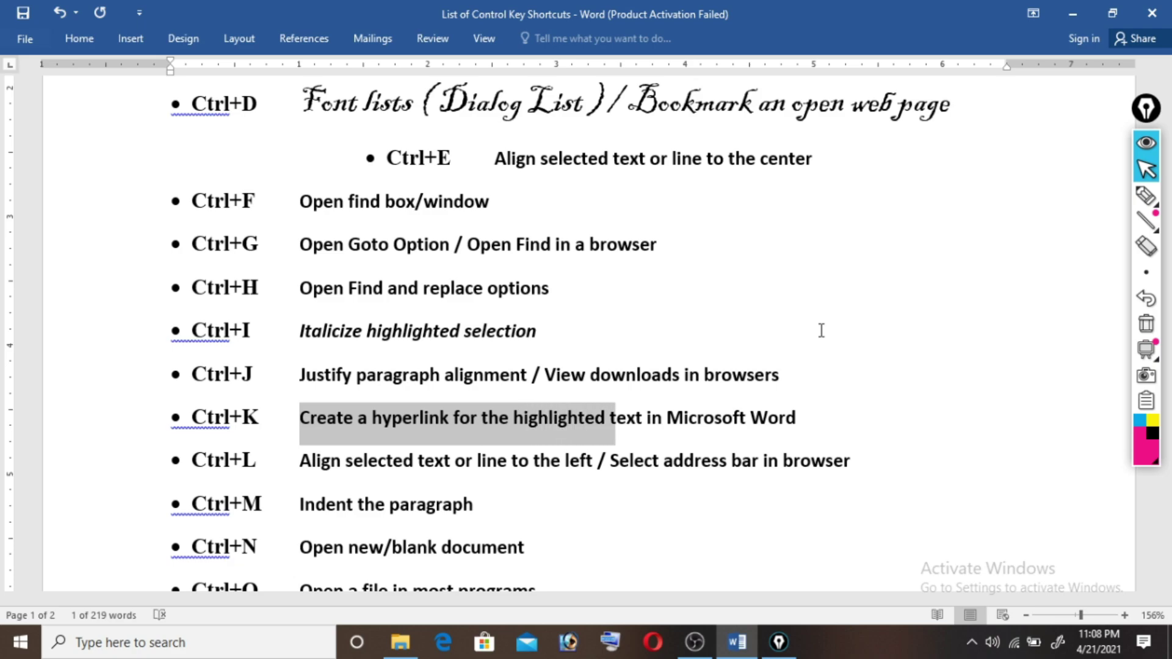
{"action": "key", "text": "shift+Right"}
{"action": "key", "text": "shift+Right"}
{"action": "key", "text": "shift+Right"}
{"action": "key", "text": "shift+Right"}
{"action": "key", "text": "shift+Right"}
{"action": "key", "text": "shift+Right"}
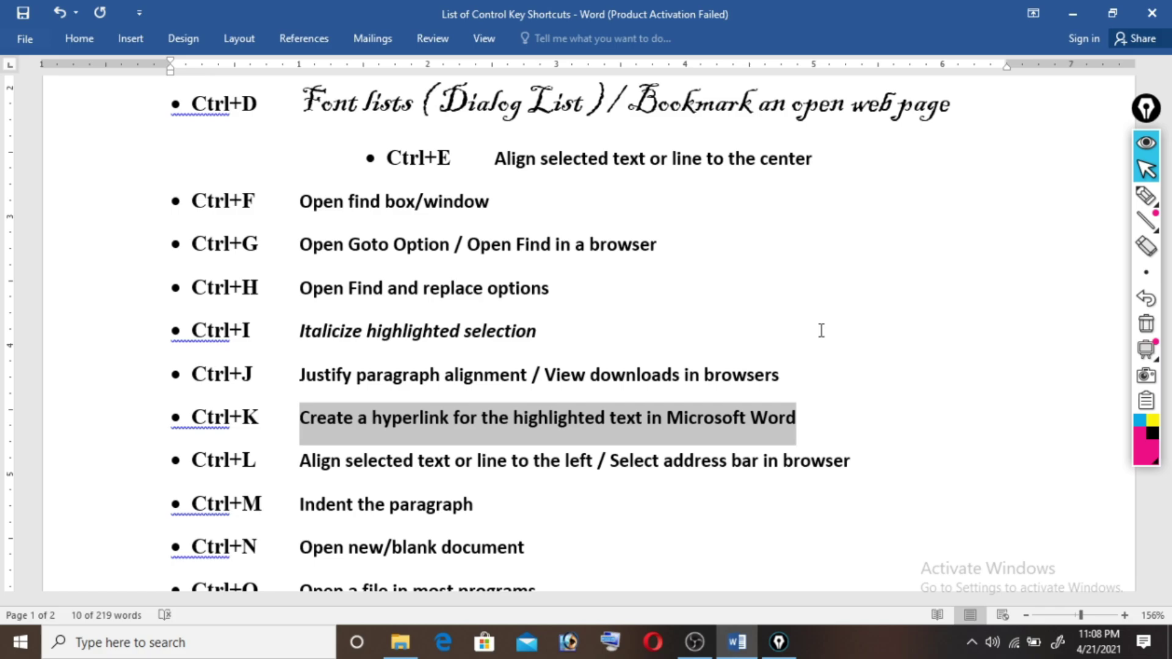
{"action": "key", "text": "ctrl+k"}
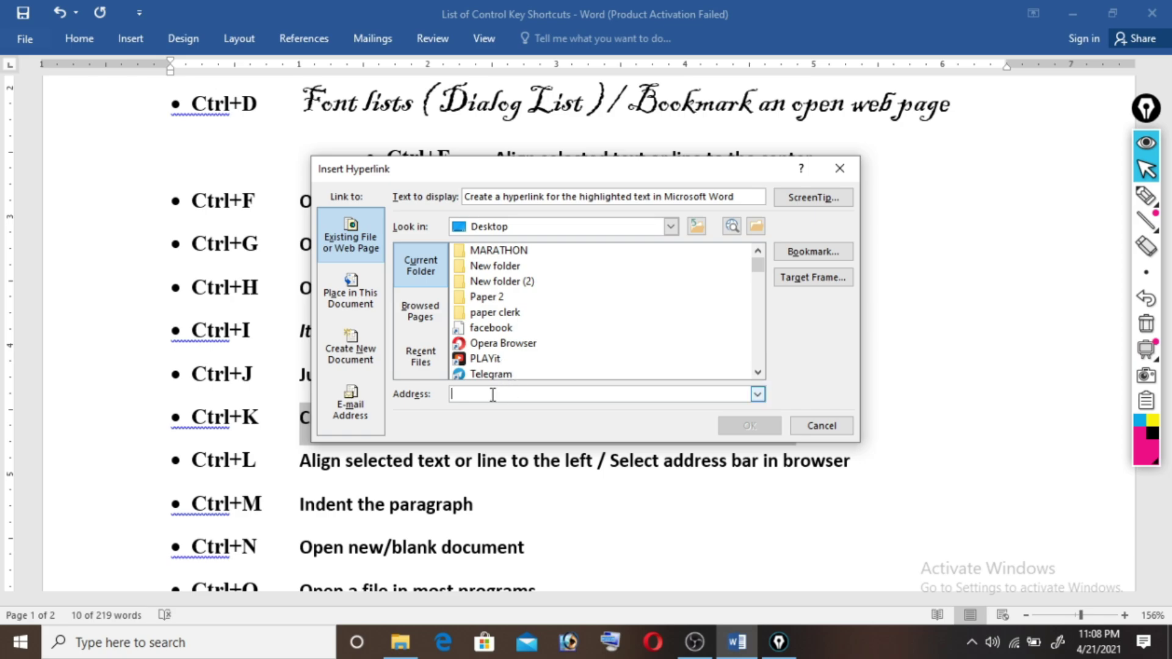
{"action": "type", "text": "www."}
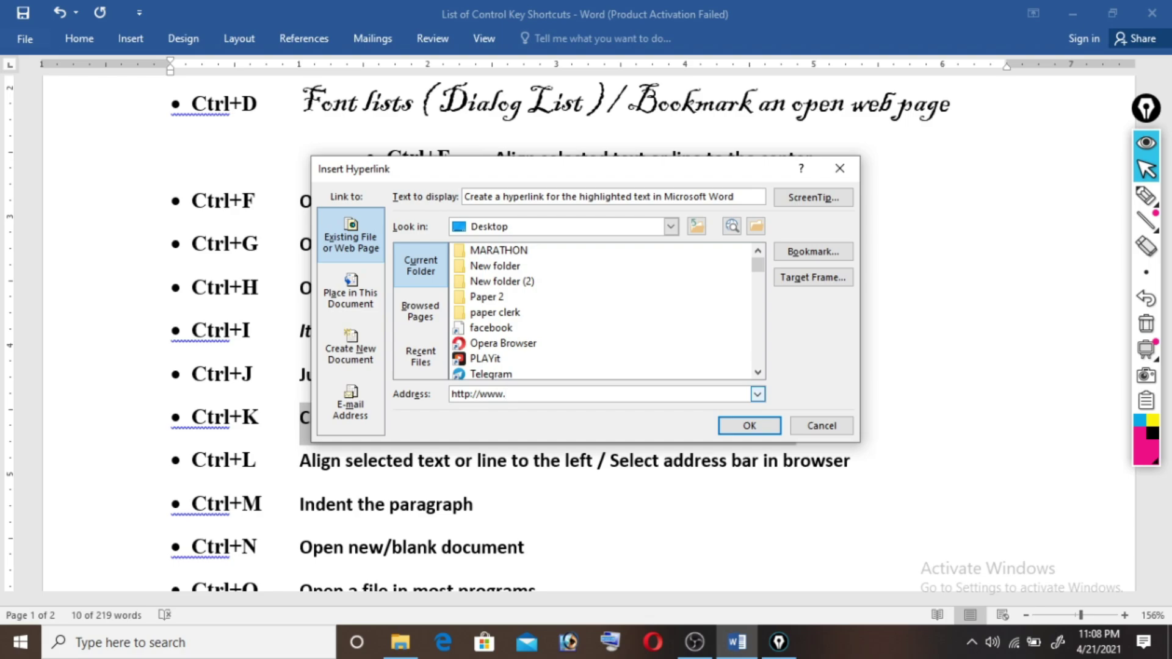
{"action": "type", "text": "unaca"}
{"action": "type", "text": "demy"}
{"action": "type", "text": ".com/"}
{"action": "type", "text": "@Dee"}
{"action": "type", "text": "p."}
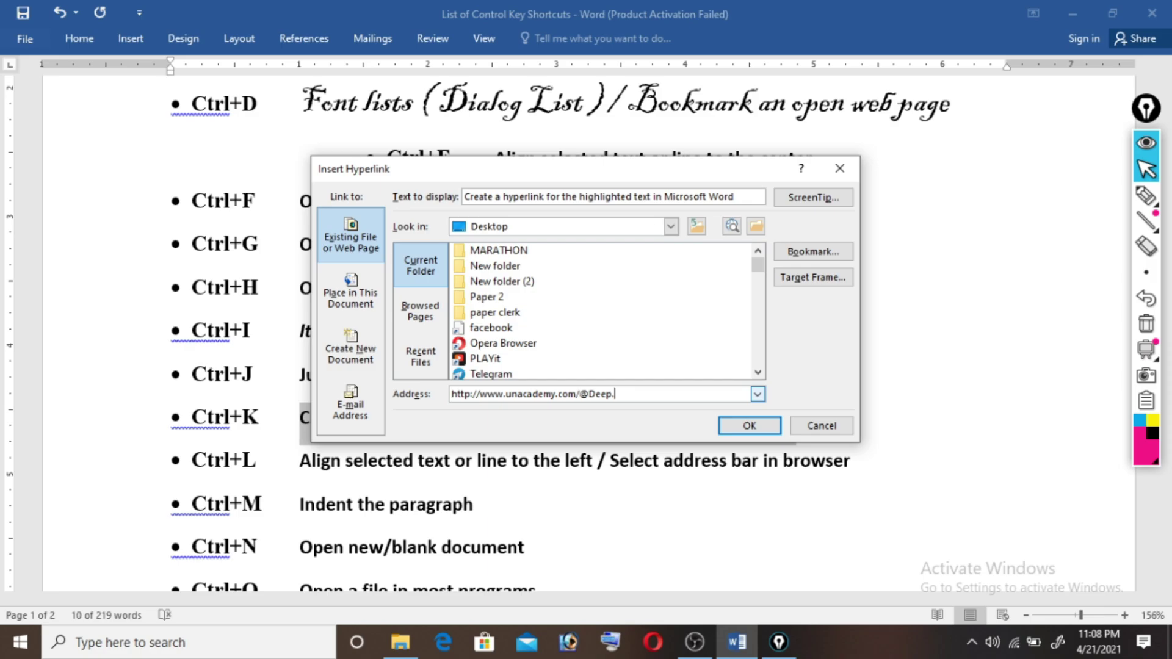
{"action": "type", "text": "007"}
{"action": "left_click", "coordinate": [749, 427]}
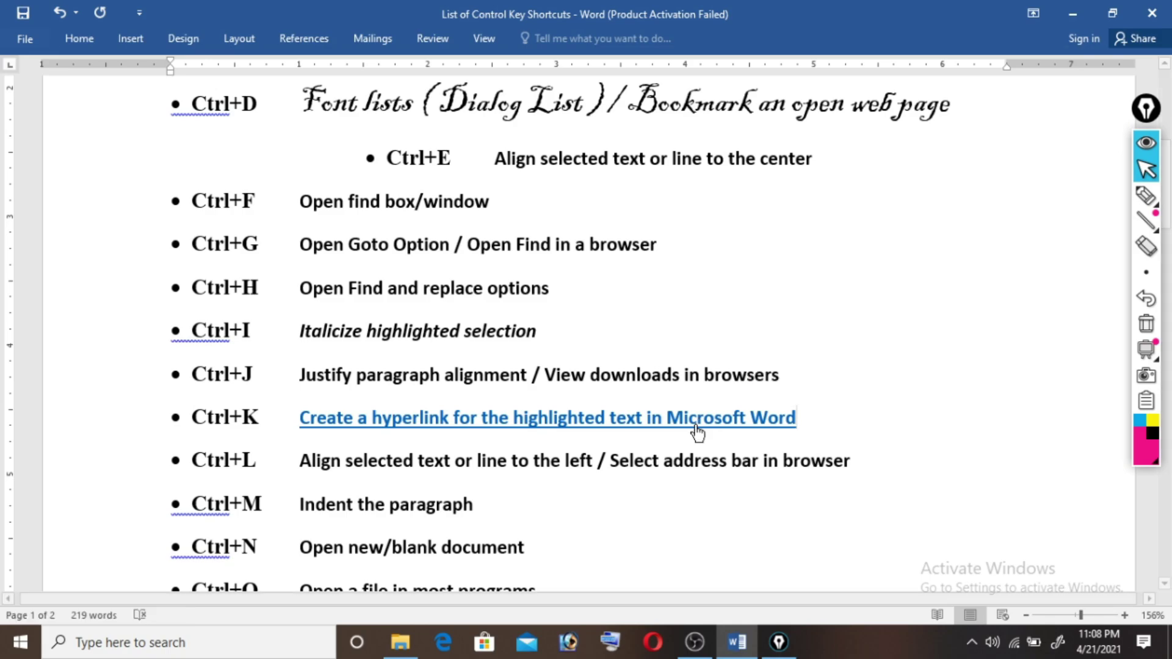
Follow the link to the unacademy profile in Opera, close the duplicate tab, and quit Opera.
{"action": "left_click", "coordinate": [695, 426], "text": "ctrl"}
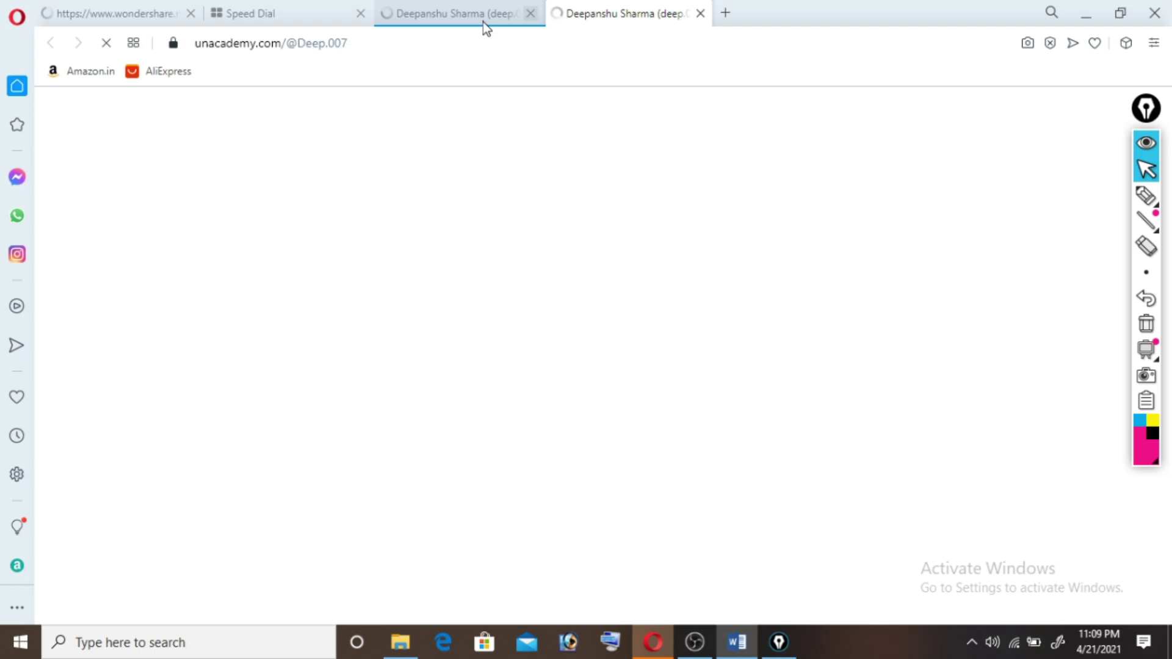
{"action": "key", "text": "ctrl+w"}
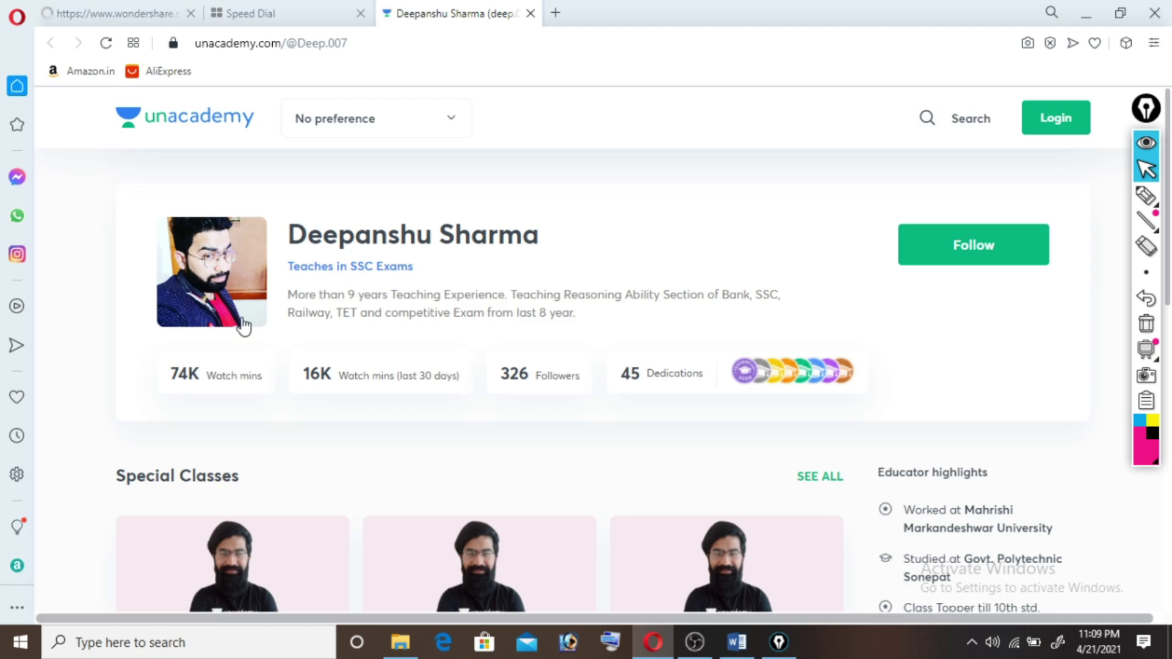
{"action": "left_click", "coordinate": [1157, 18]}
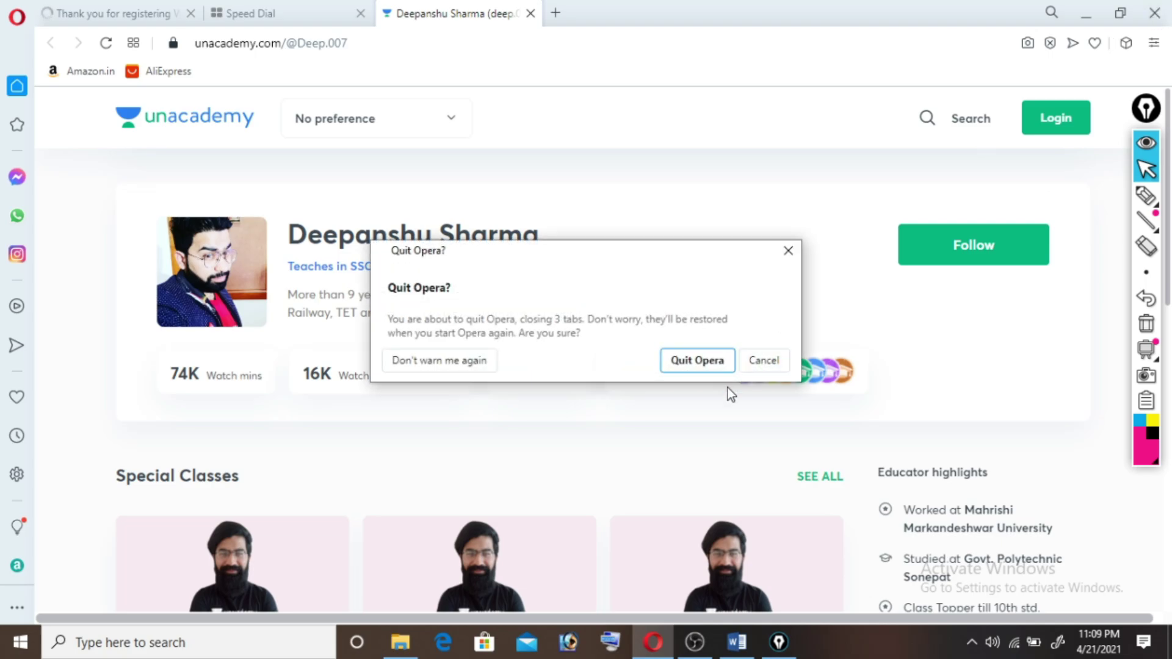
{"action": "left_click", "coordinate": [698, 360]}
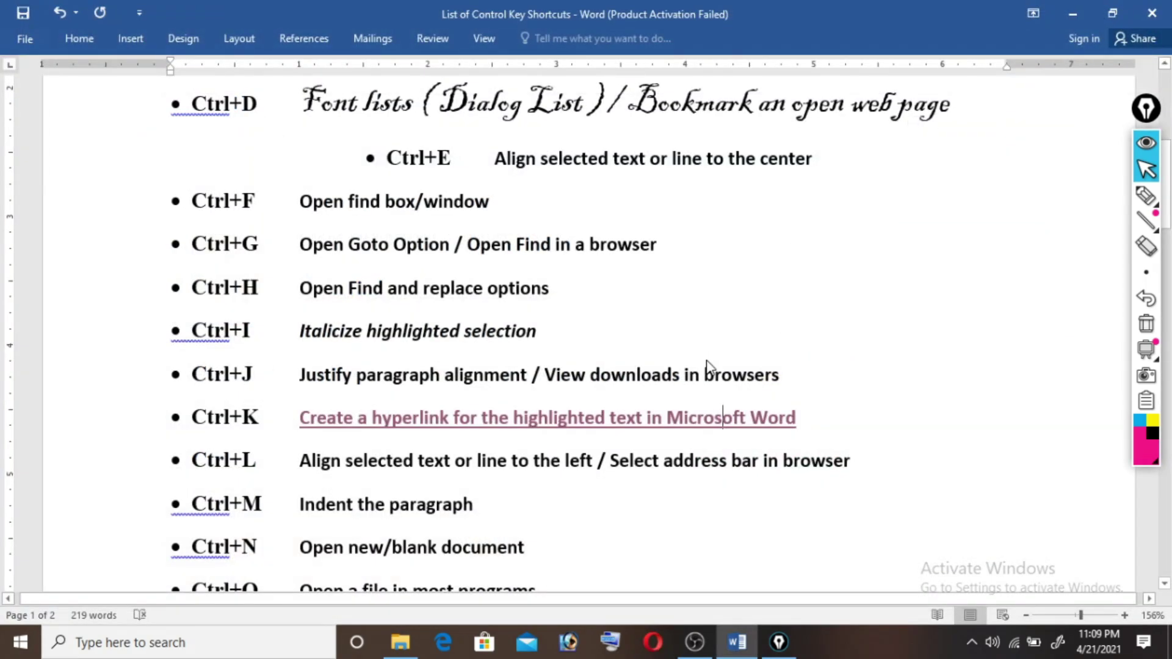
{"action": "key", "text": "Down"}
{"action": "key", "text": "shift+Left"}
{"action": "key", "text": "shift+Left"}
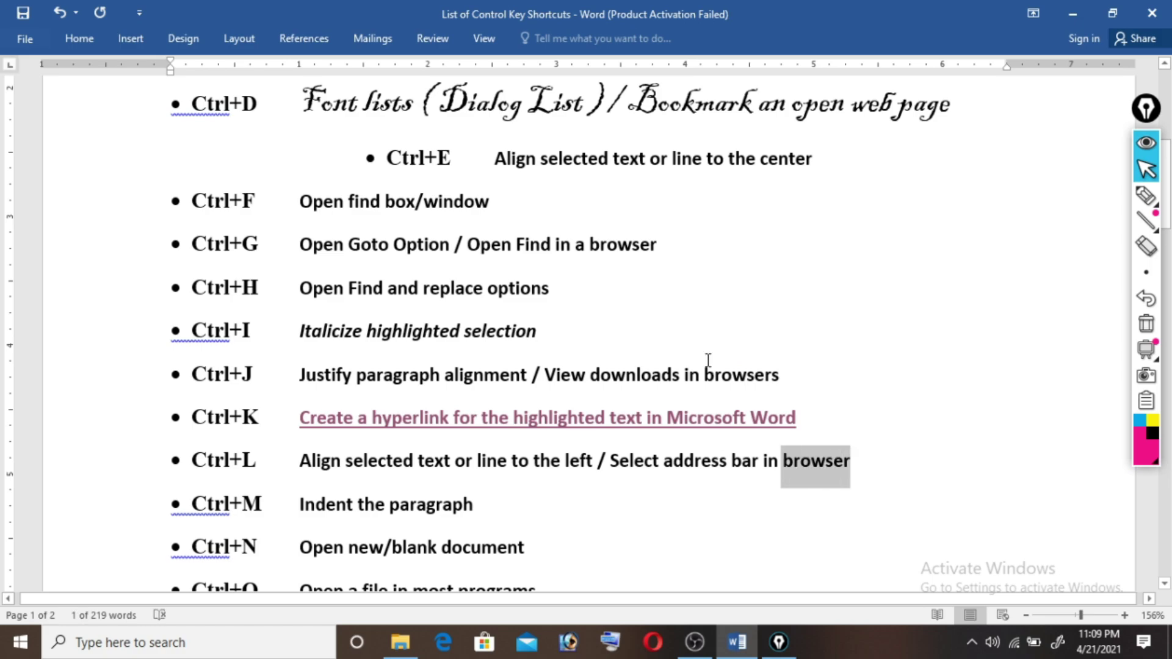
{"action": "key", "text": "shift+Left"}
{"action": "key", "text": "shift+Left"}
{"action": "key", "text": "shift+Left"}
{"action": "key", "text": "shift+Left"}
{"action": "key", "text": "shift+Left"}
{"action": "key", "text": "shift+Left"}
{"action": "key", "text": "shift+Left"}
{"action": "key", "text": "shift+Right"}
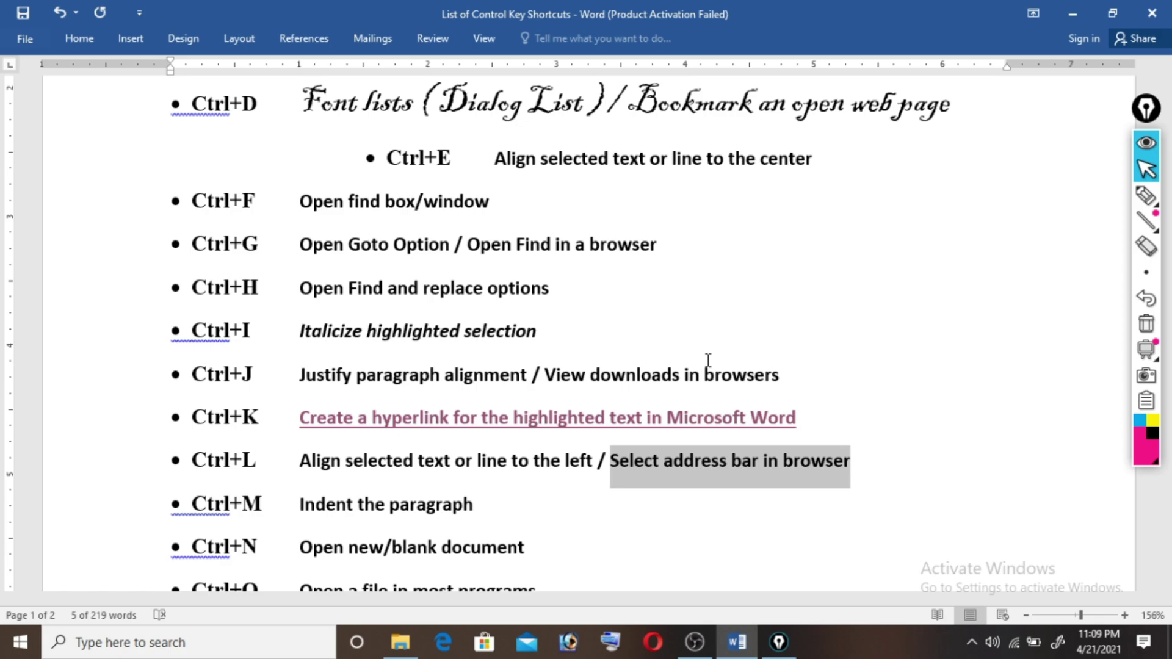
{"action": "key", "text": "shift+Left"}
{"action": "key", "text": "shift+Left"}
{"action": "key", "text": "shift+Left"}
{"action": "key", "text": "shift+Left"}
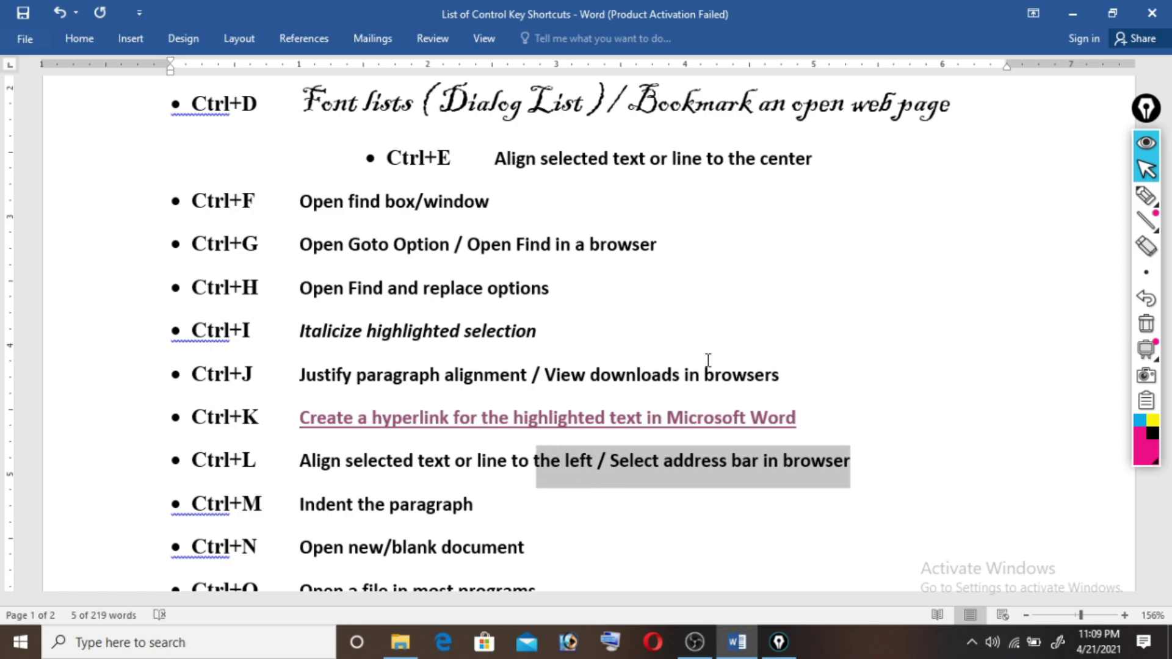
{"action": "key", "text": "shift+Left"}
{"action": "key", "text": "shift+Left"}
{"action": "key", "text": "shift+Left"}
{"action": "key", "text": "shift+Left"}
{"action": "key", "text": "shift+Left"}
{"action": "key", "text": "shift+Left"}
{"action": "key", "text": "shift+Left"}
{"action": "key", "text": "shift+Left"}
{"action": "key", "text": "shift+Left"}
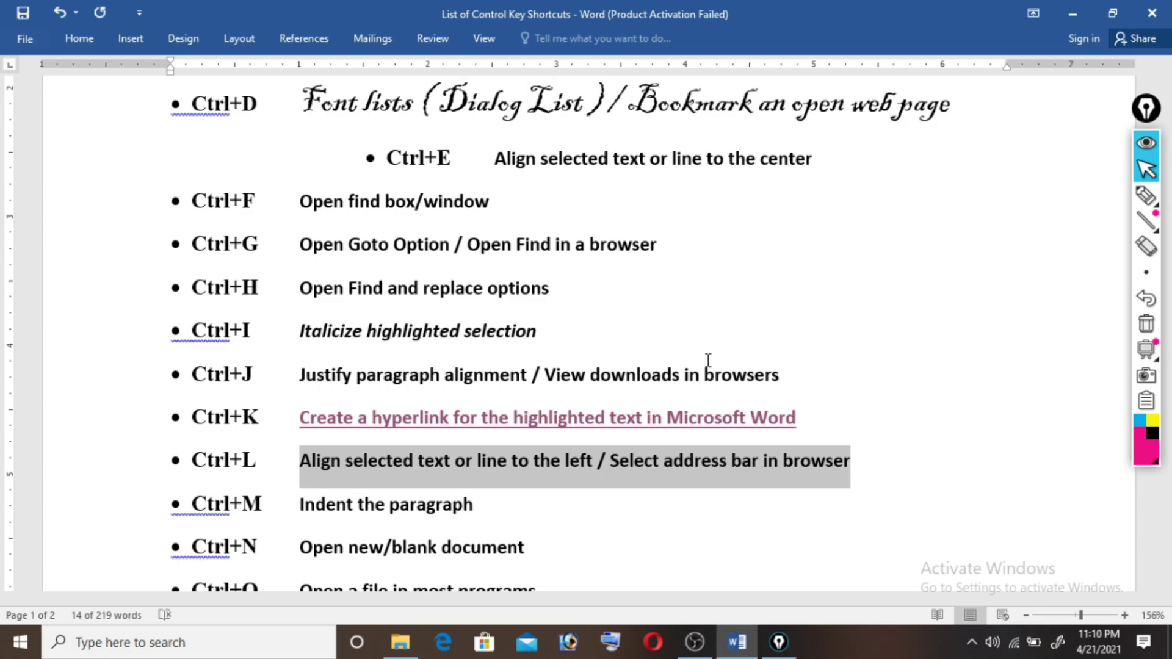
{"action": "key", "text": "Up"}
{"action": "key", "text": "Up"}
{"action": "key", "text": "Up"}
{"action": "key", "text": "Up"}
{"action": "key", "text": "Up"}
{"action": "key", "text": "Down"}
{"action": "key", "text": "Down"}
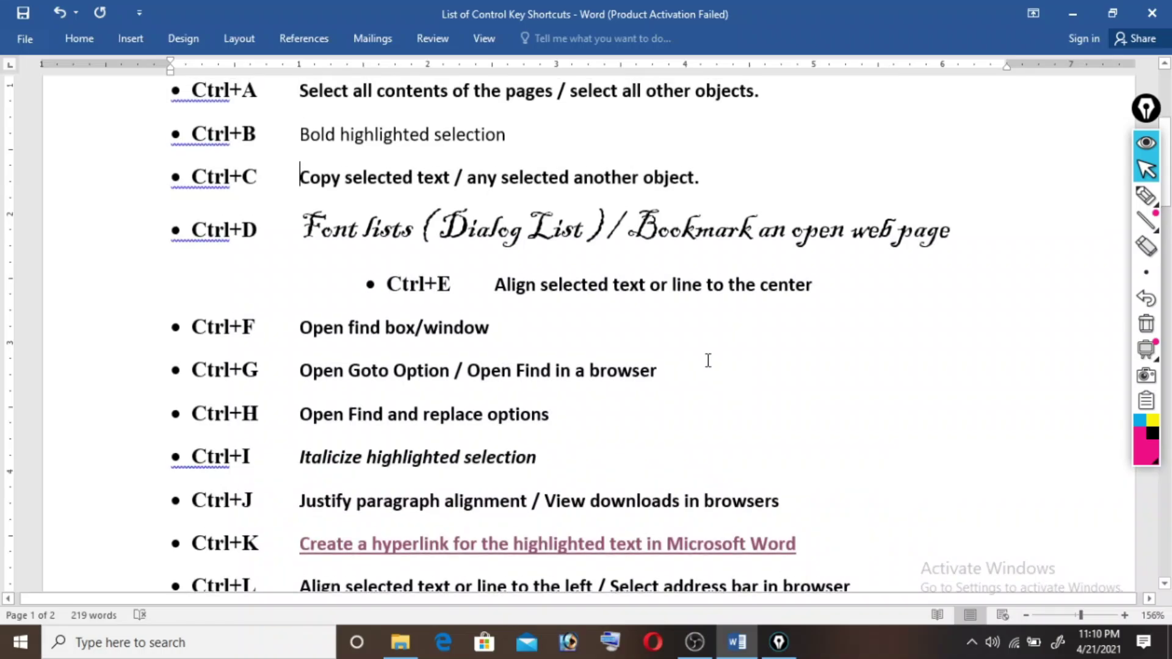
{"action": "key", "text": "Down"}
{"action": "key", "text": "Down"}
{"action": "key", "text": "Down"}
{"action": "key", "text": "Up"}
{"action": "key", "text": "Down"}
{"action": "key", "text": "Down"}
{"action": "key", "text": "Down"}
{"action": "key", "text": "Down"}
{"action": "key", "text": "Down"}
{"action": "key", "text": "Down"}
{"action": "key", "text": "Down"}
{"action": "key", "text": "Up"}
{"action": "key", "text": "Up"}
{"action": "key", "text": "Up"}
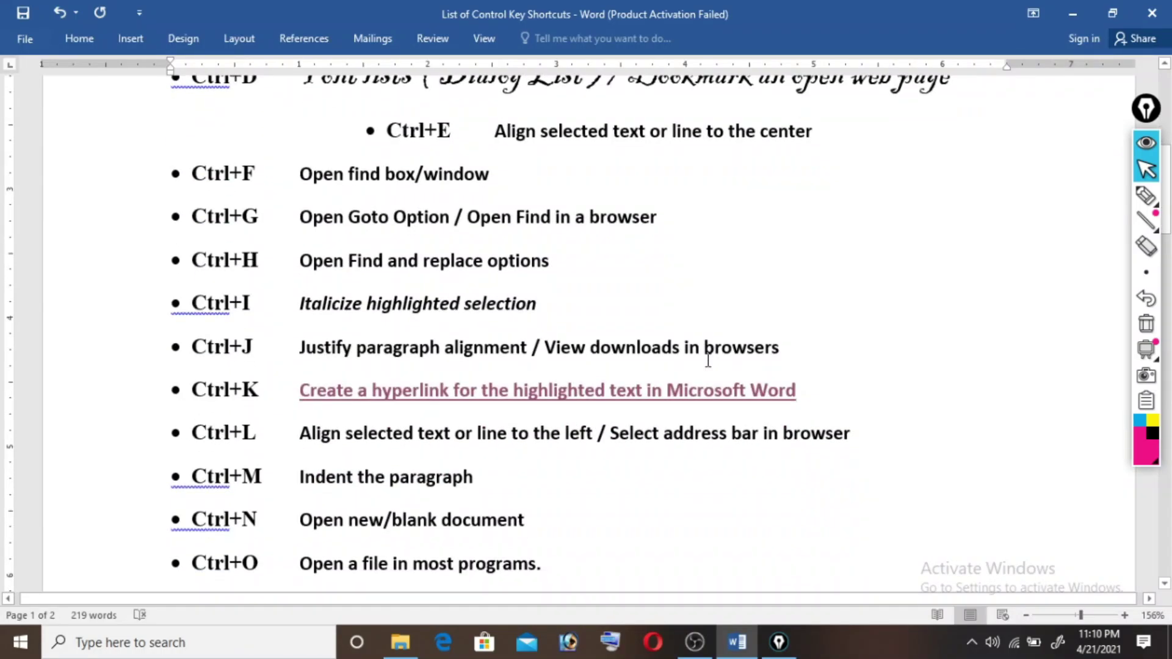
{"action": "key", "text": "shift+Down"}
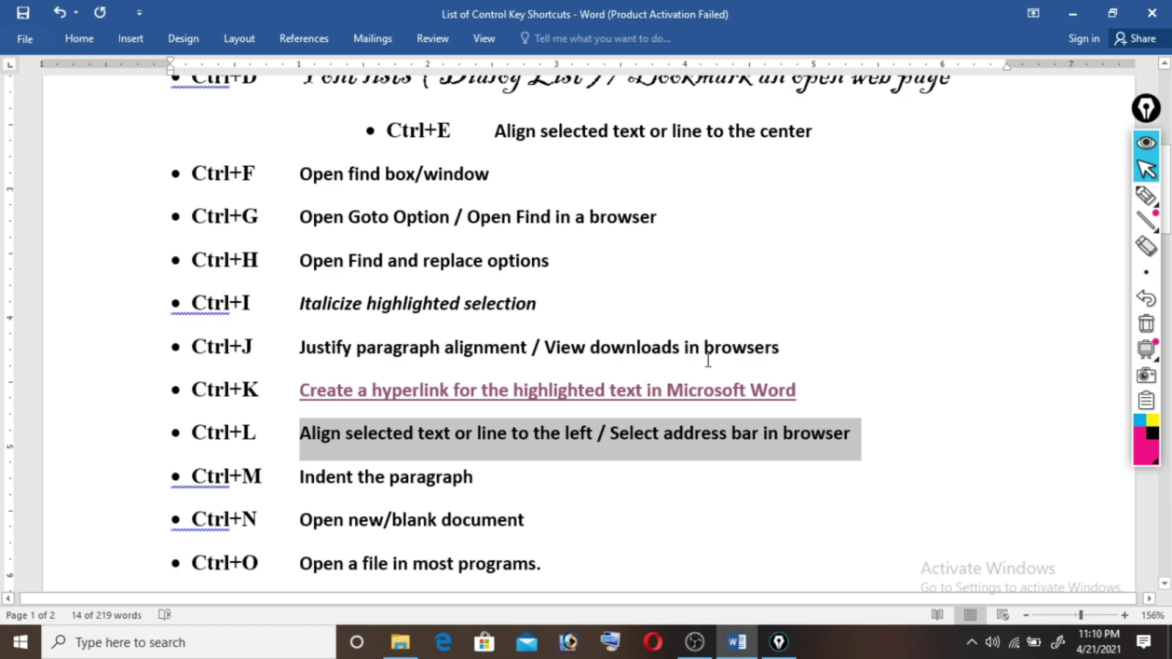
{"action": "key", "text": "ctrl+m"}
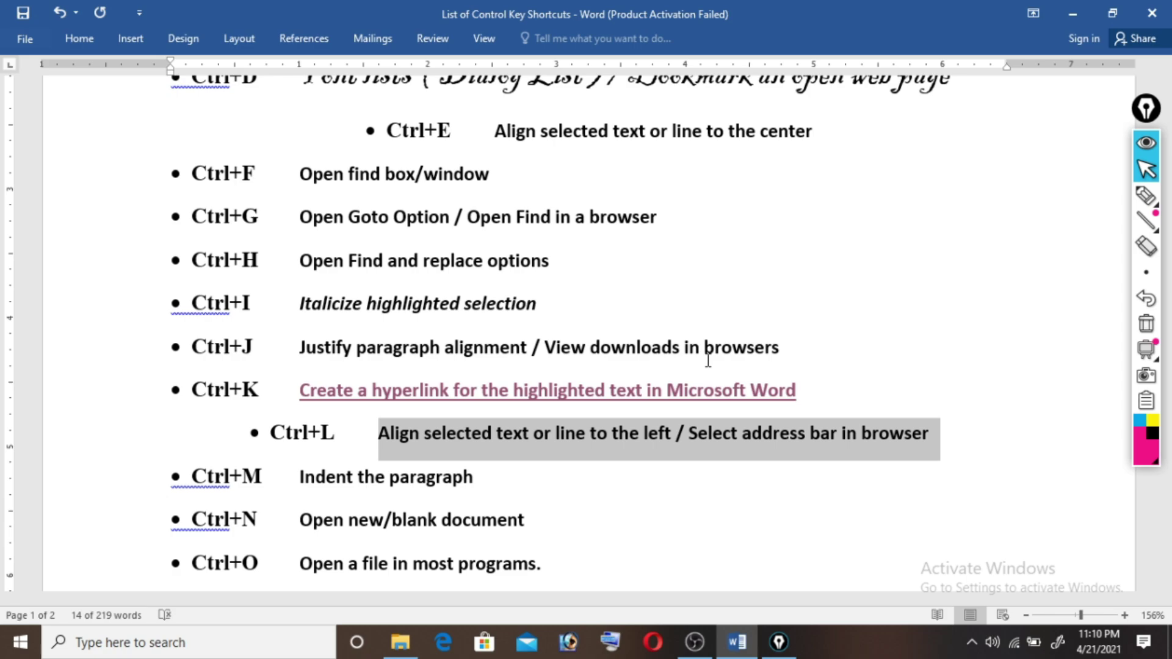
{"action": "key", "text": "ctrl+shift+m"}
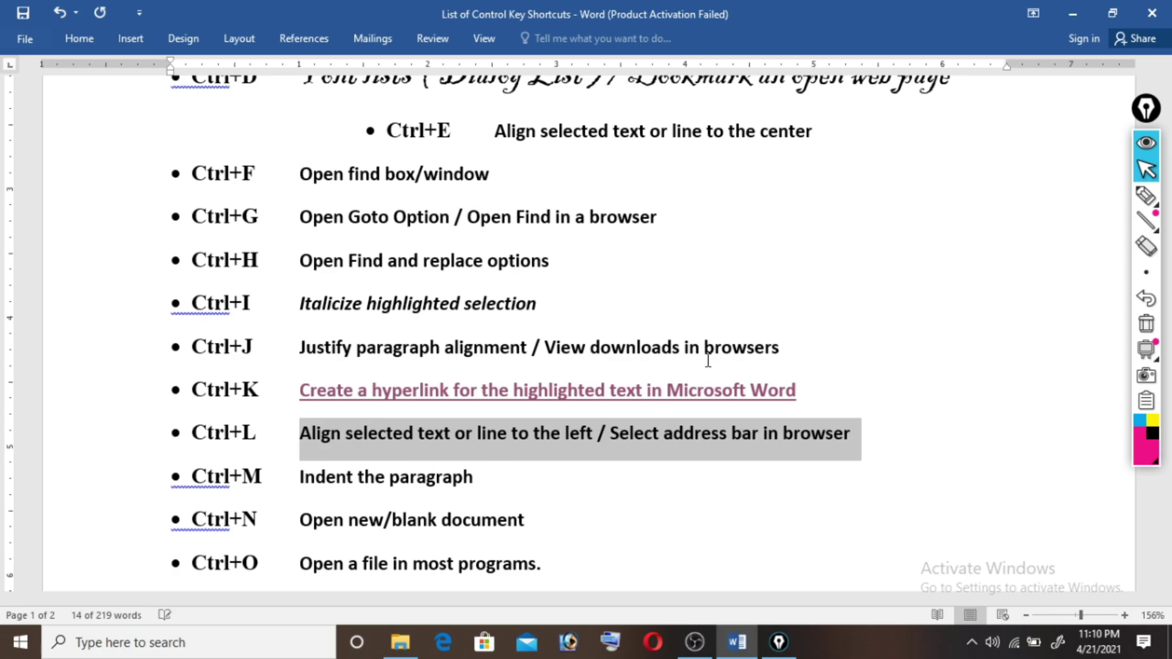
{"action": "key", "text": "Down"}
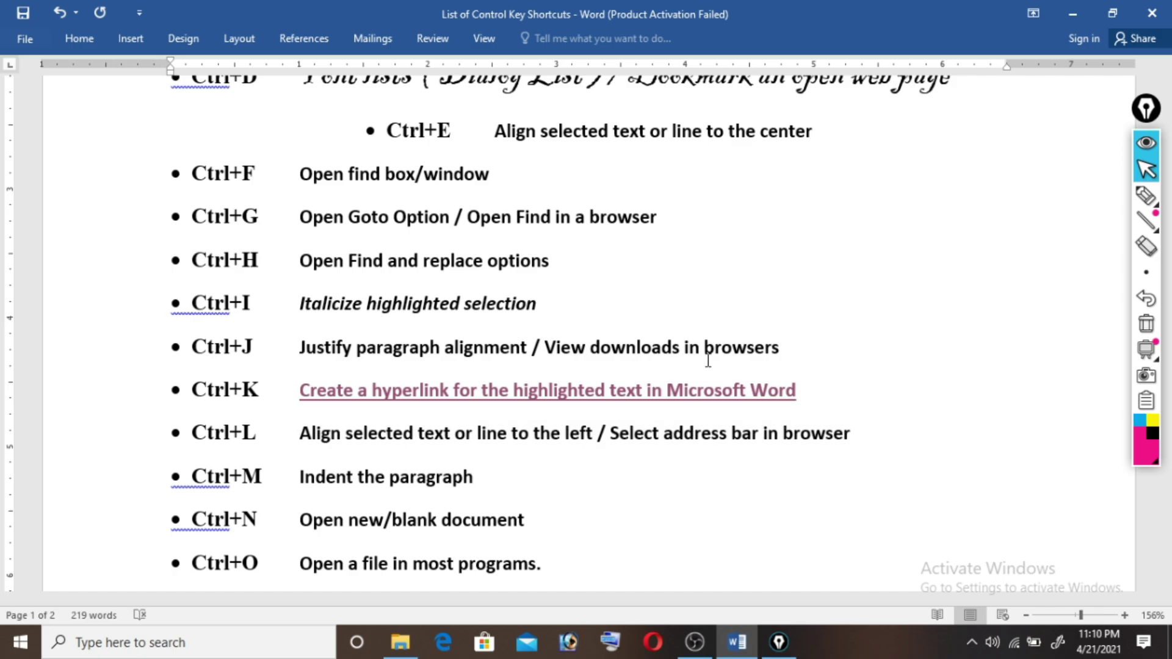
{"action": "key", "text": "shift+Left"}
{"action": "key", "text": "shift+Left"}
{"action": "key", "text": "shift+Left"}
{"action": "key", "text": "shift+Left"}
{"action": "key", "text": "shift+Left"}
{"action": "key", "text": "shift+Left"}
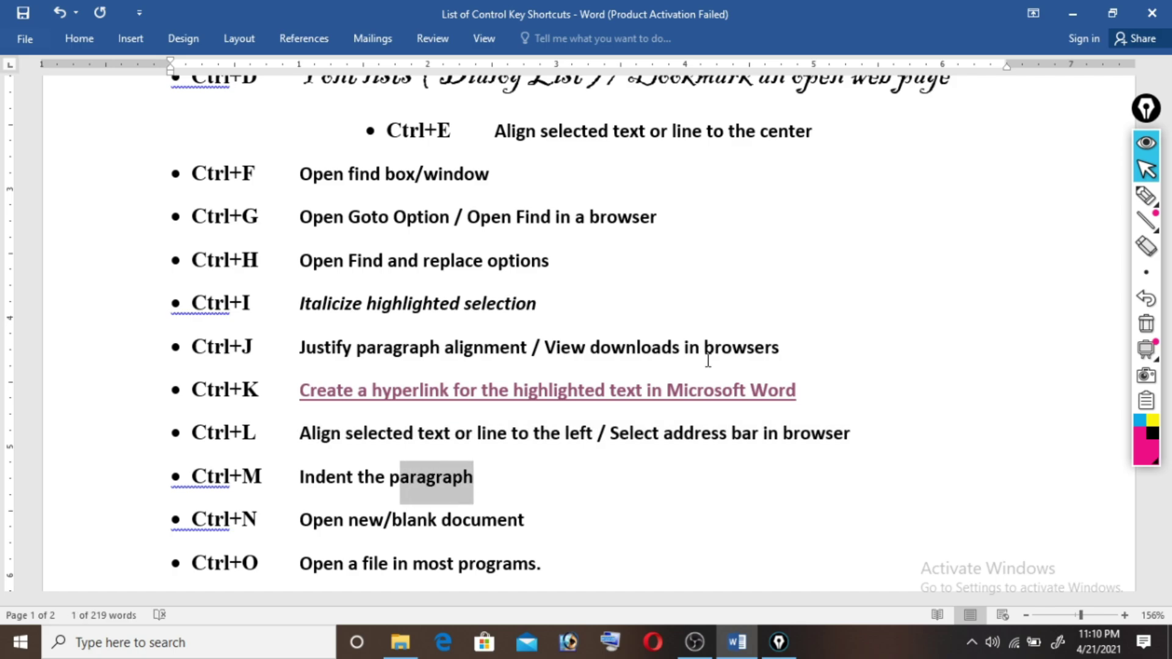
{"action": "key", "text": "shift+Left"}
{"action": "key", "text": "shift+Left"}
{"action": "key", "text": "shift+Left"}
{"action": "key", "text": "shift+Left"}
{"action": "key", "text": "shift+Left"}
{"action": "key", "text": "shift+Left"}
{"action": "key", "text": "shift+Left"}
{"action": "key", "text": "shift+Left"}
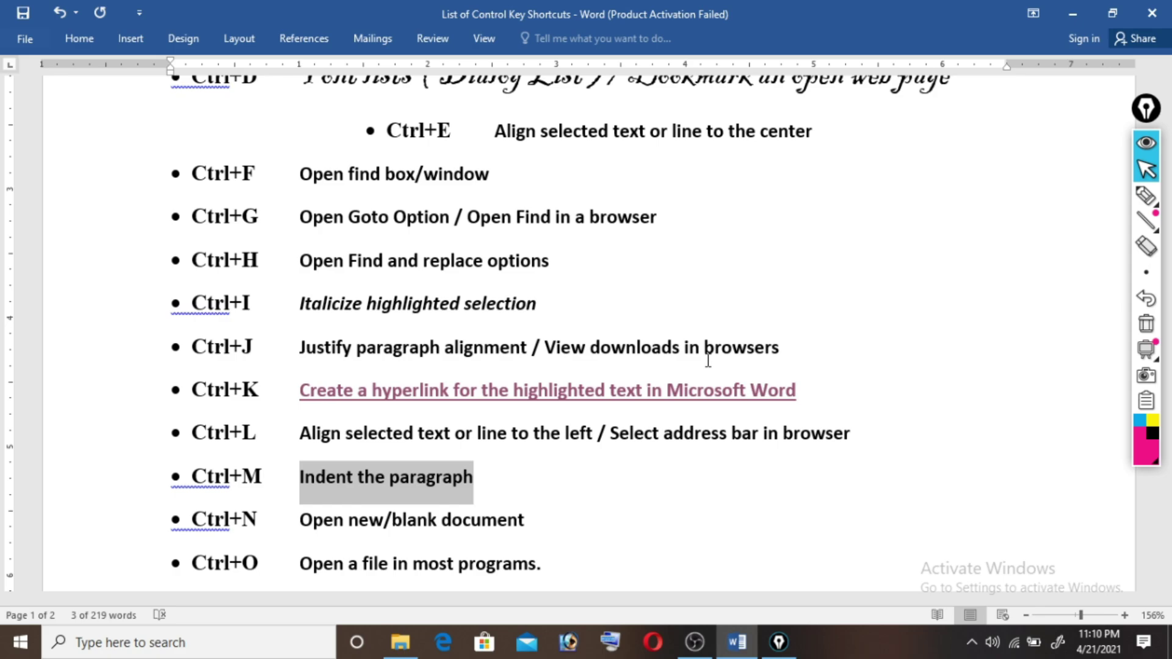
{"action": "key", "text": "ctrl+m"}
{"action": "key", "text": "ctrl+m"}
{"action": "key", "text": "ctrl+m"}
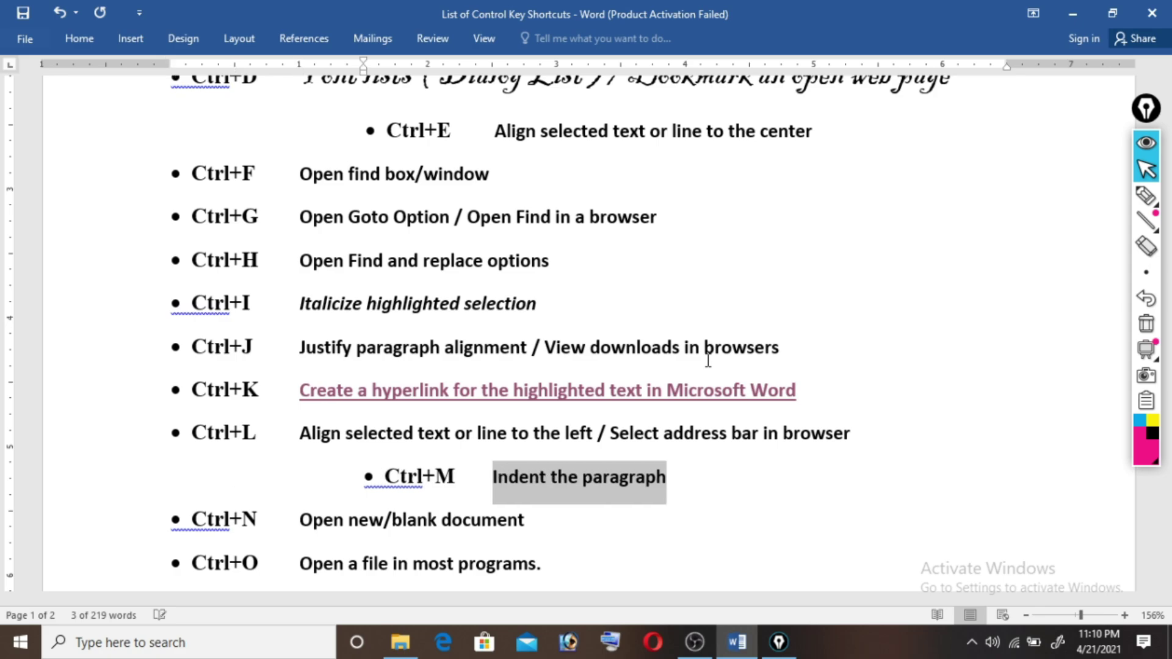
{"action": "key", "text": "ctrl+m"}
{"action": "key", "text": "ctrl+m"}
{"action": "key", "text": "ctrl+m"}
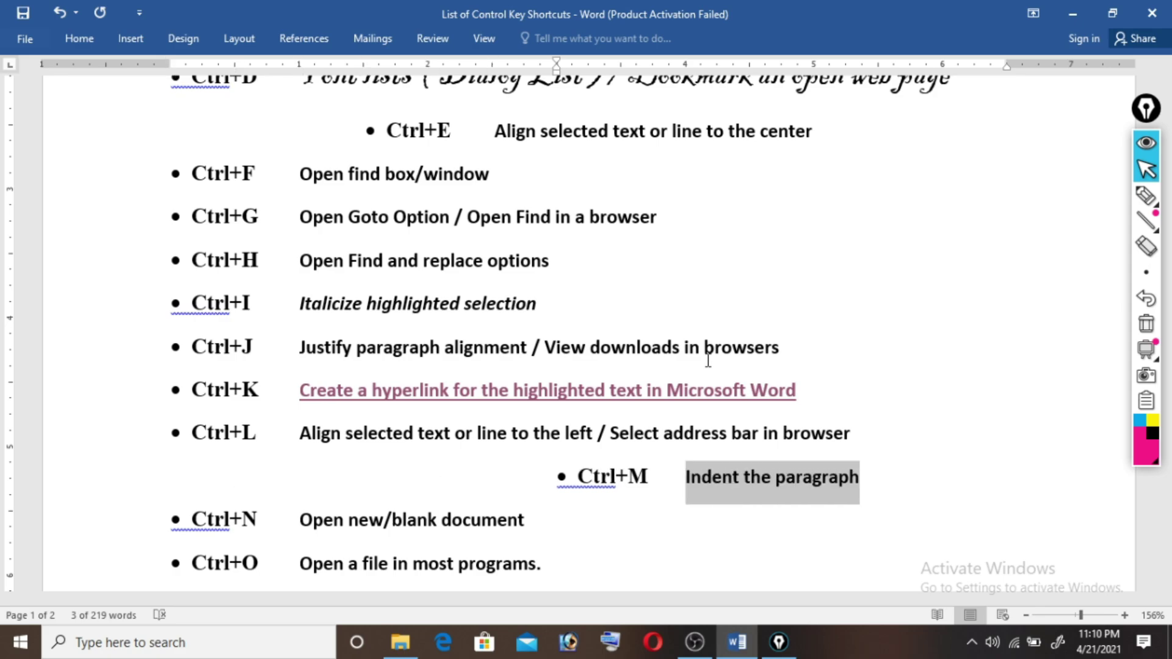
{"action": "key", "text": "ctrl+shift+m"}
{"action": "key", "text": "ctrl+shift+m"}
{"action": "key", "text": "ctrl+shift+m"}
{"action": "key", "text": "ctrl+shift+m"}
{"action": "key", "text": "ctrl+shift+m"}
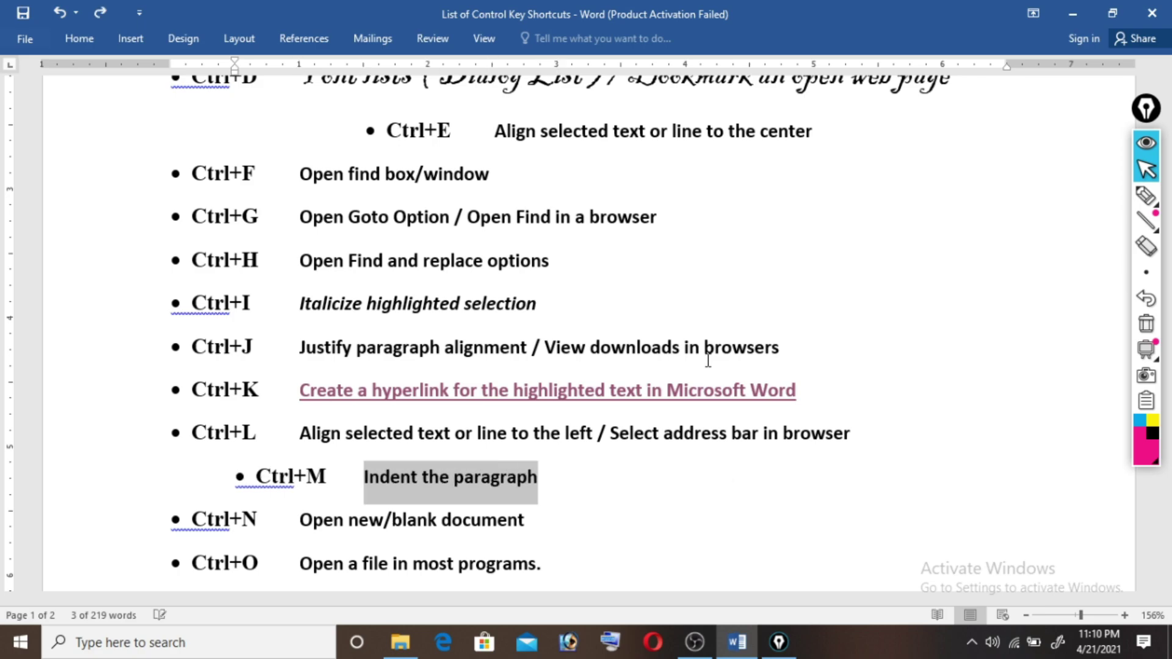
{"action": "key", "text": "ctrl+shift+m"}
{"action": "key", "text": "Left"}
{"action": "key", "text": "Left"}
{"action": "key", "text": "Left"}
{"action": "key", "text": "Left"}
{"action": "key", "text": "Left"}
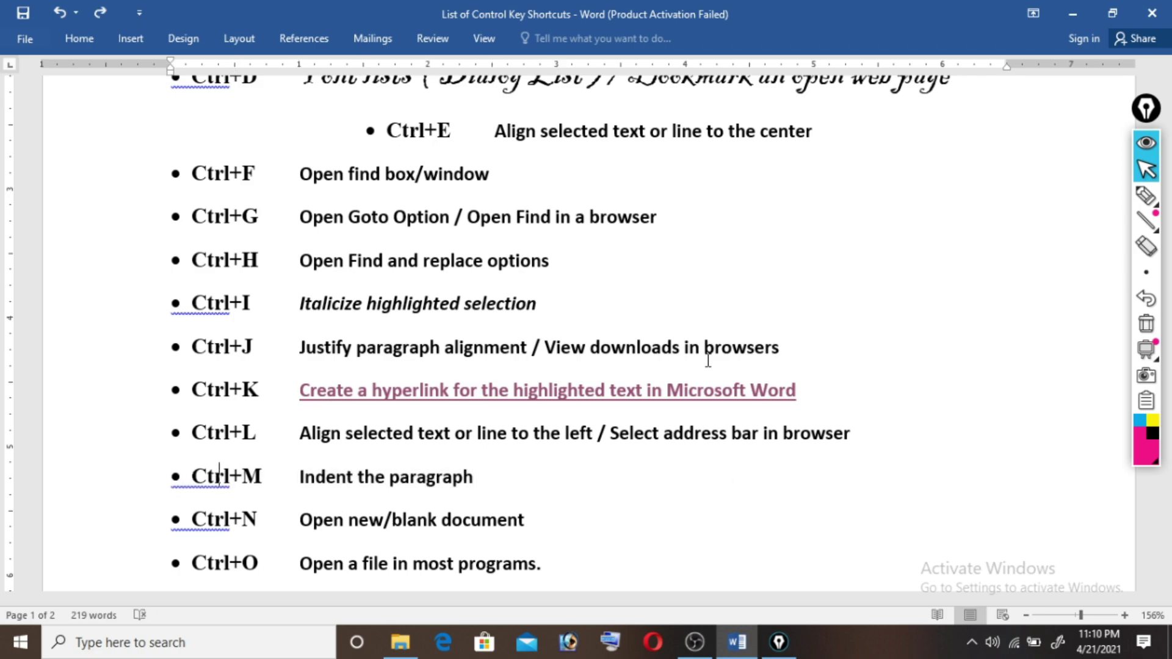
{"action": "key", "text": "Left"}
{"action": "key", "text": "Left"}
{"action": "key", "text": "Left"}
{"action": "key", "text": "Left"}
{"action": "key", "text": "Tab"}
{"action": "key", "text": "Tab"}
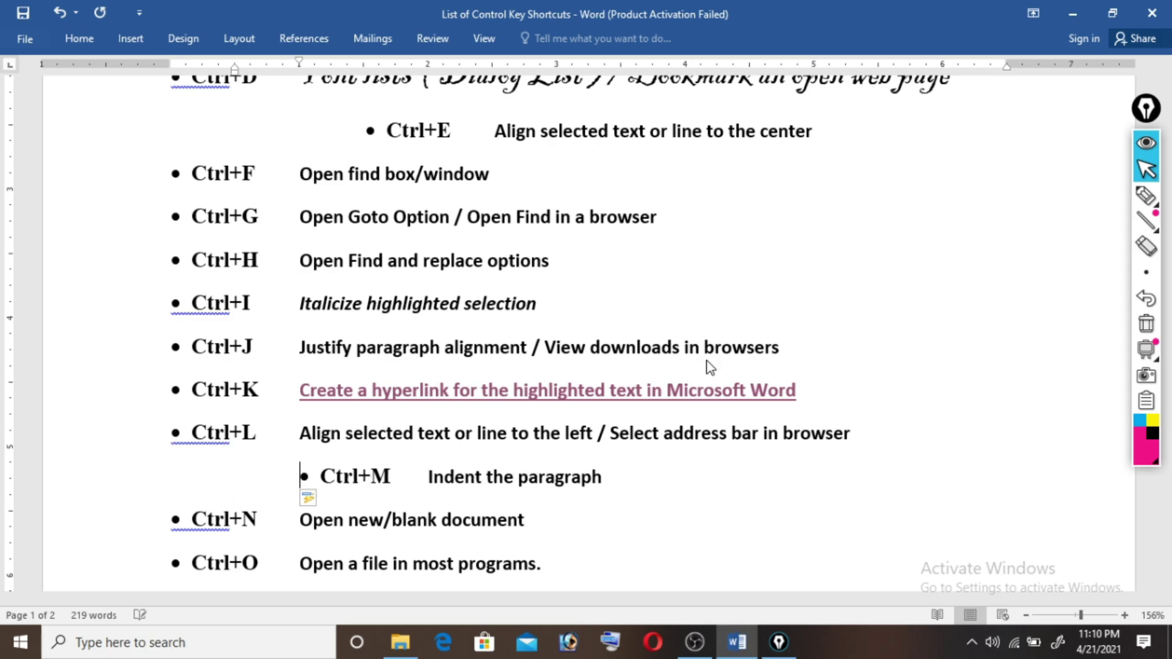
{"action": "key", "text": "ctrl+z"}
{"action": "key", "text": "ctrl+z"}
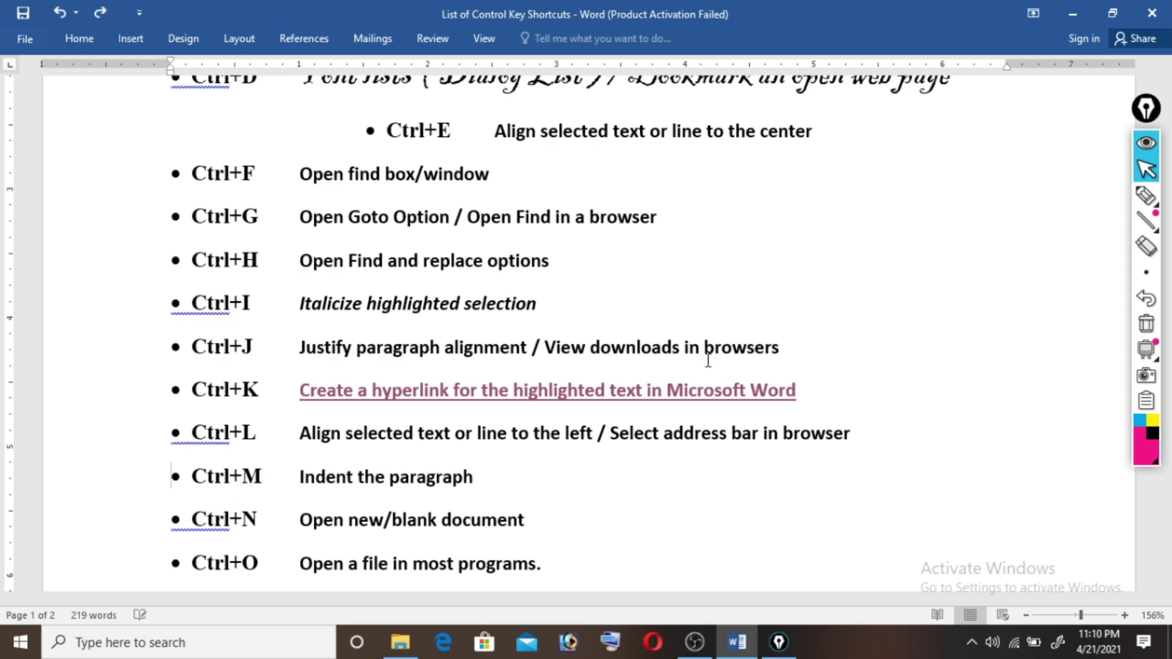
{"action": "key", "text": "Right"}
{"action": "key", "text": "Right"}
{"action": "key", "text": "Right"}
{"action": "key", "text": "Right"}
{"action": "key", "text": "Right"}
{"action": "key", "text": "Right"}
{"action": "key", "text": "Right"}
{"action": "key", "text": "Right"}
{"action": "key", "text": "Right"}
{"action": "key", "text": "Right"}
{"action": "key", "text": "Right"}
{"action": "key", "text": "Right"}
{"action": "key", "text": "Left"}
{"action": "key", "text": "Tab"}
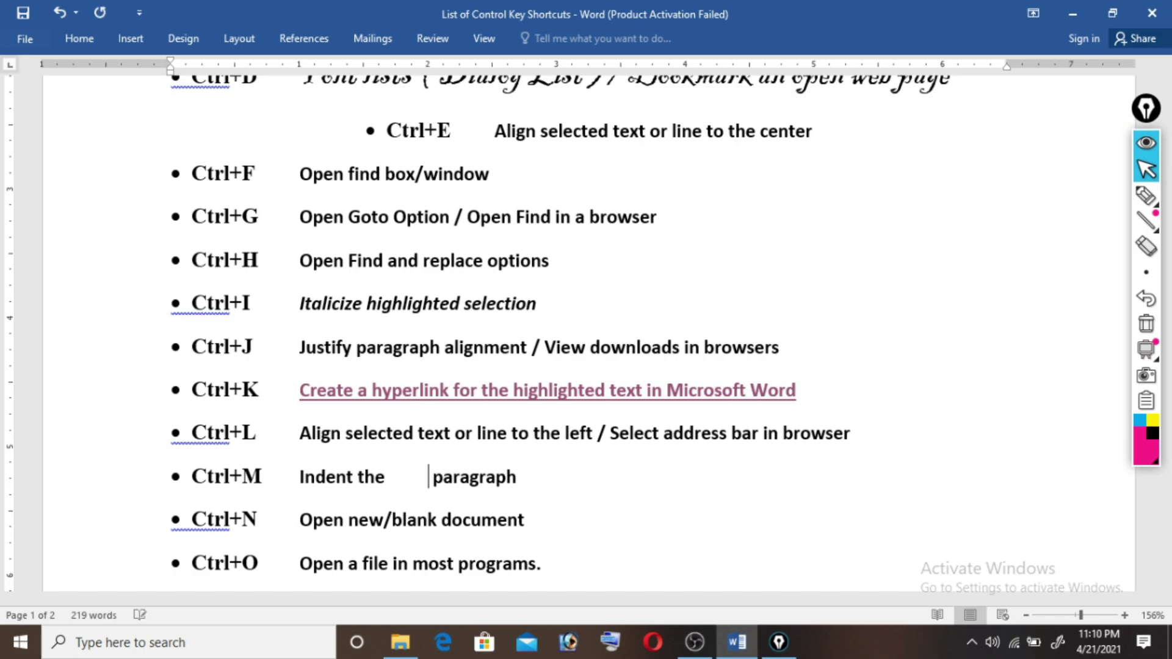
{"action": "key", "text": "Tab"}
{"action": "key", "text": "Tab"}
{"action": "key", "text": "Tab"}
{"action": "key", "text": "Tab"}
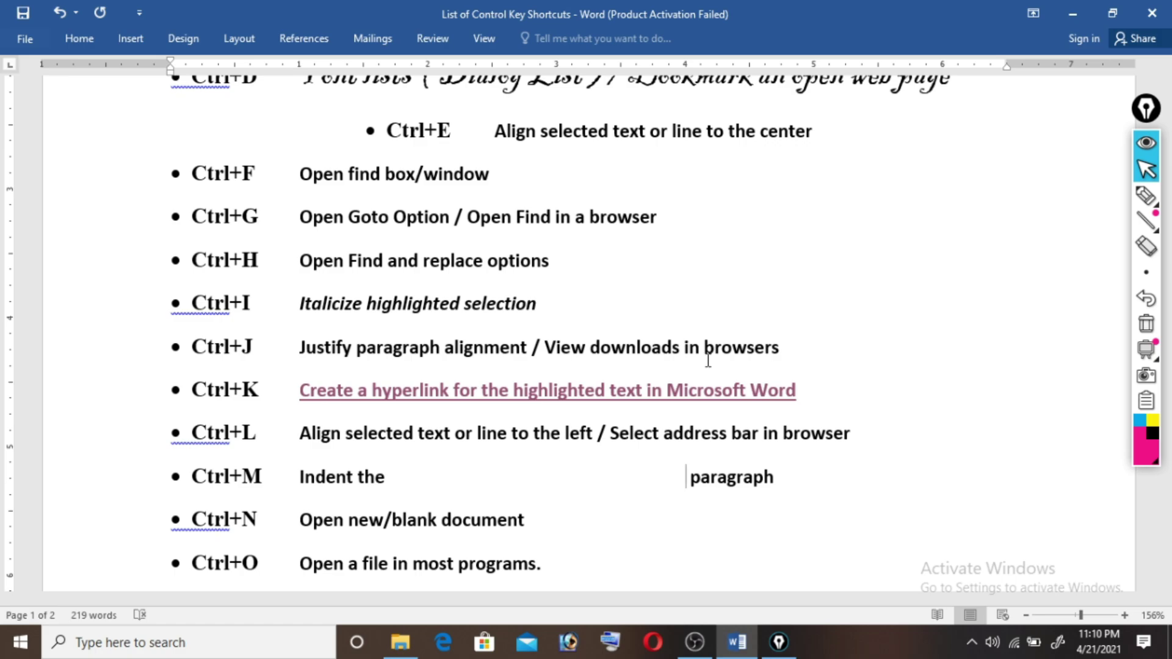
{"action": "key", "text": "ctrl+z"}
{"action": "key", "text": "ctrl+z"}
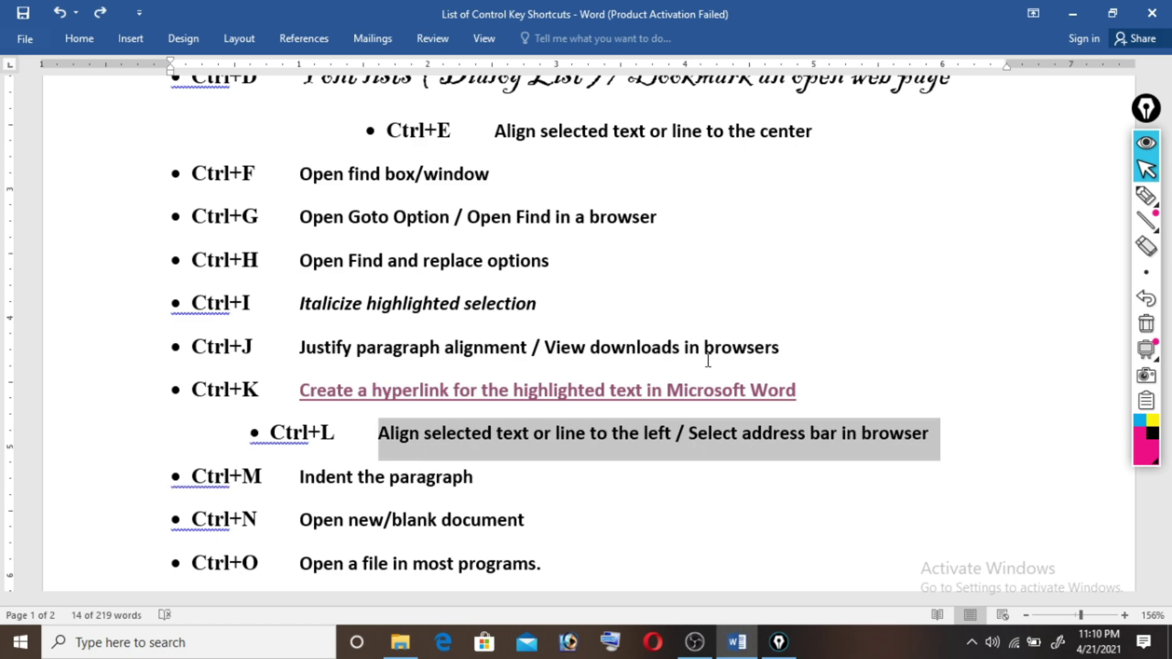
{"action": "key", "text": "ctrl+l"}
{"action": "key", "text": "Down"}
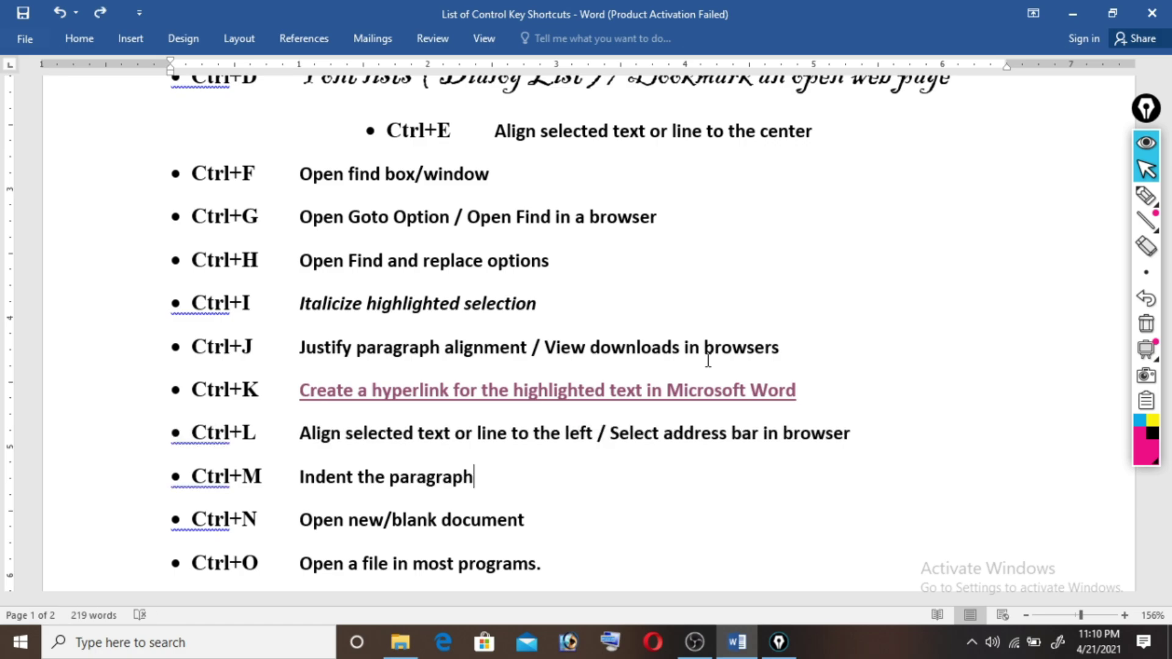
{"action": "key", "text": "Left"}
{"action": "key", "text": "Left"}
{"action": "key", "text": "Left"}
{"action": "key", "text": "Left"}
{"action": "key", "text": "Left"}
{"action": "key", "text": "Left"}
{"action": "key", "text": "Left"}
{"action": "key", "text": "Down"}
{"action": "key", "text": "Left"}
{"action": "key", "text": "Left"}
{"action": "key", "text": "Left"}
{"action": "key", "text": "Left"}
{"action": "key", "text": "Left"}
{"action": "key", "text": "ctrl+n"}
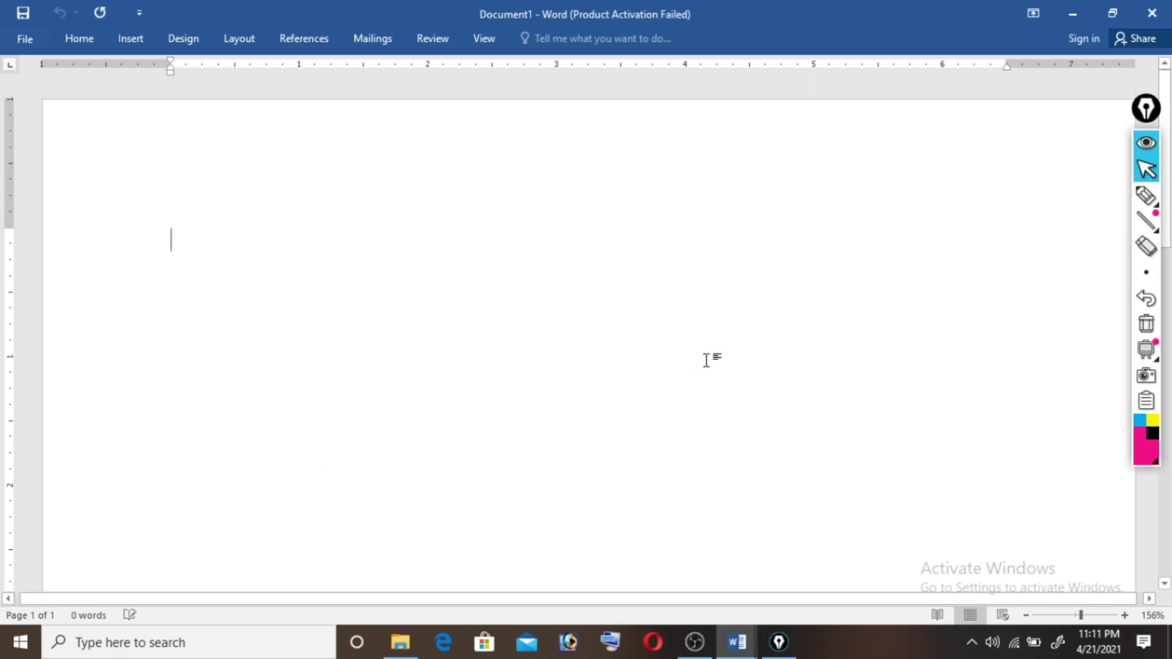
{"action": "key", "text": "ctrl+w"}
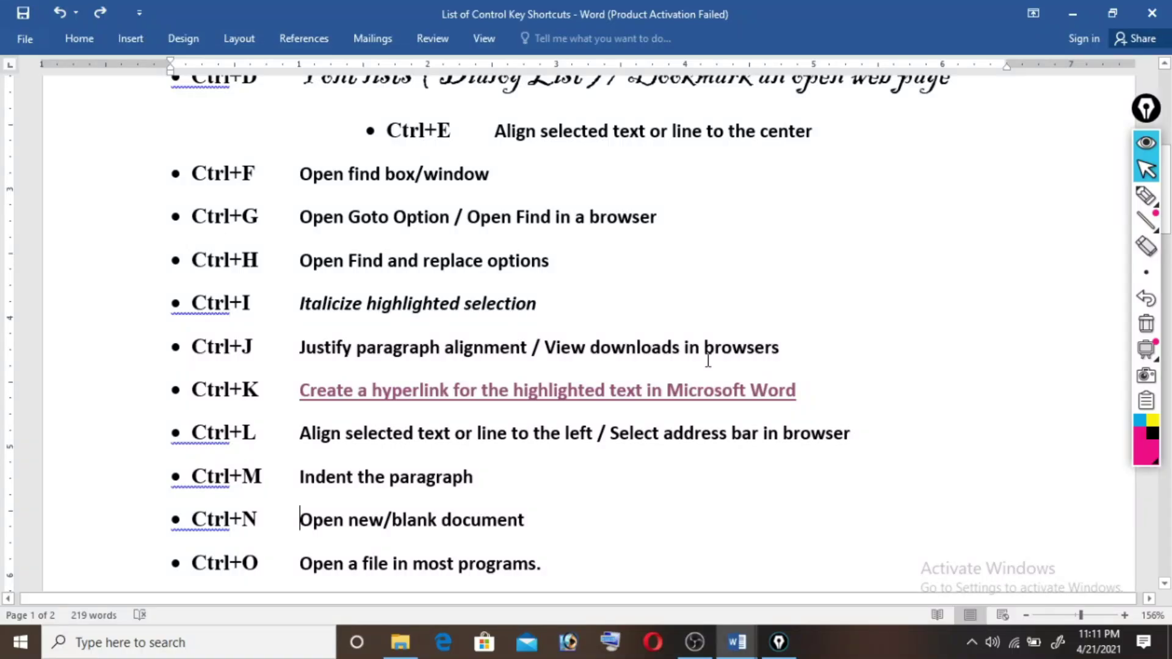
{"action": "key", "text": "Down"}
{"action": "key", "text": "ctrl+o"}
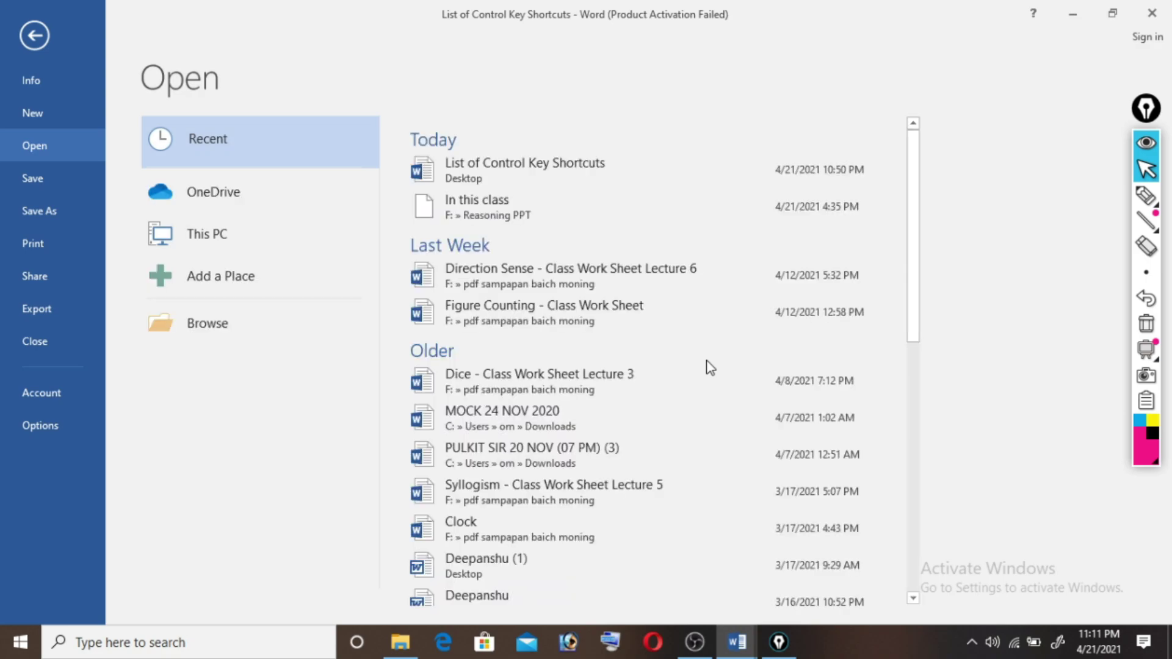
{"action": "mouse_move", "coordinate": [650, 207]}
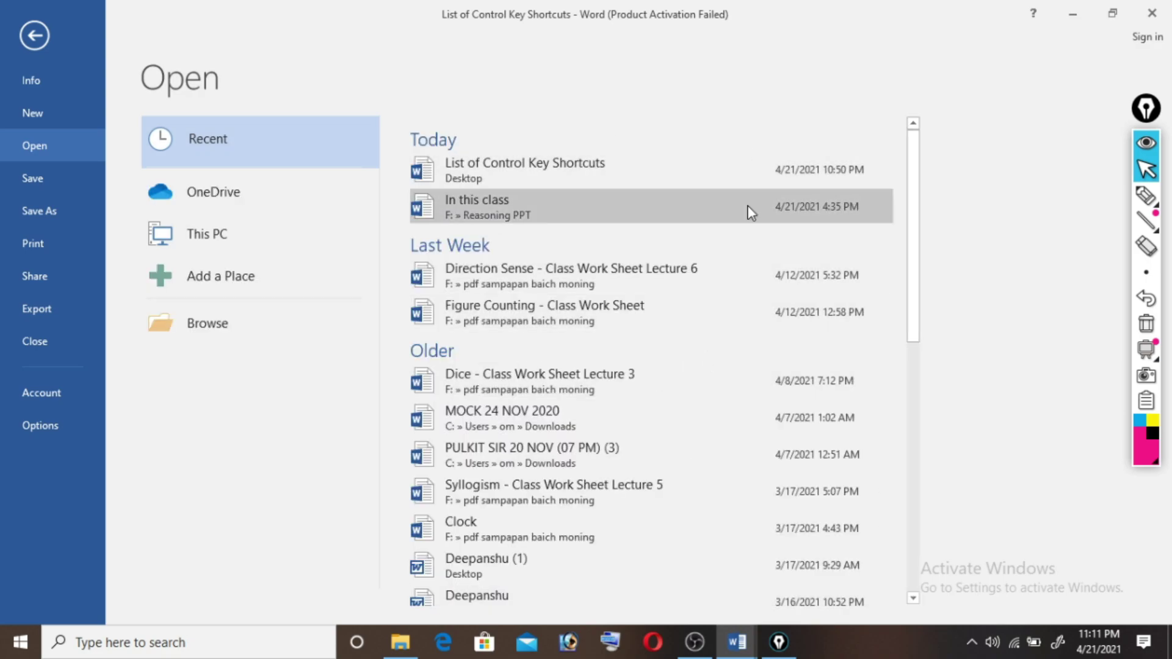
{"action": "key", "text": "Escape"}
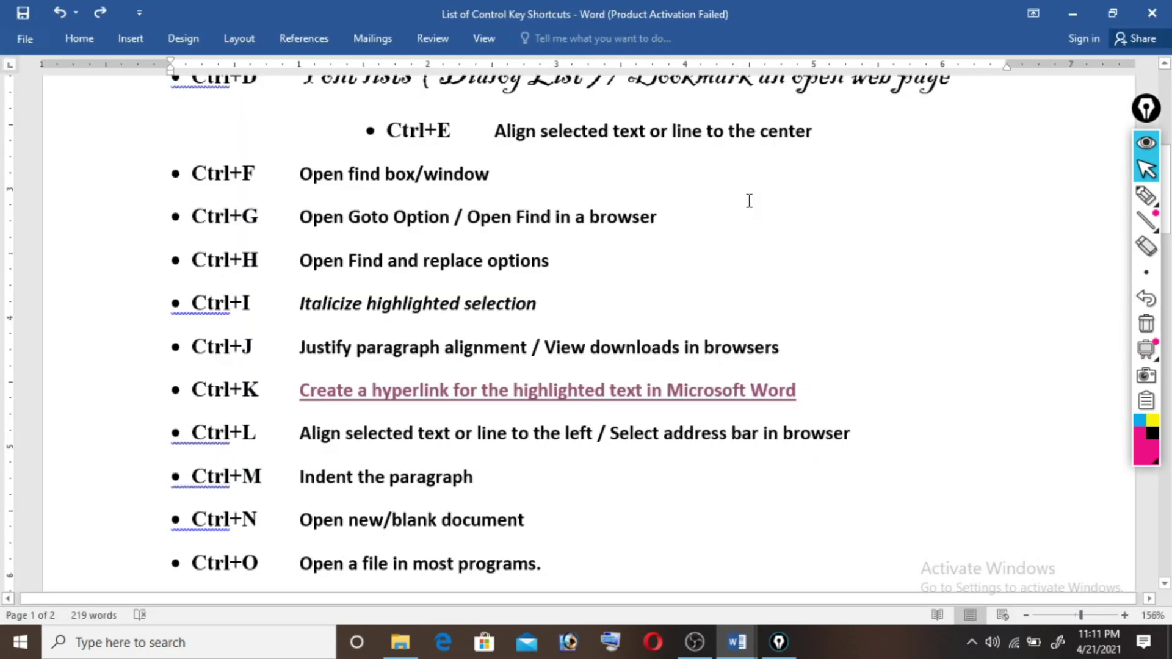
{"action": "scroll", "coordinate": [750, 202], "scroll_direction": "down", "scroll_amount": 1}
{"action": "scroll", "coordinate": [750, 201], "scroll_direction": "down", "scroll_amount": 1}
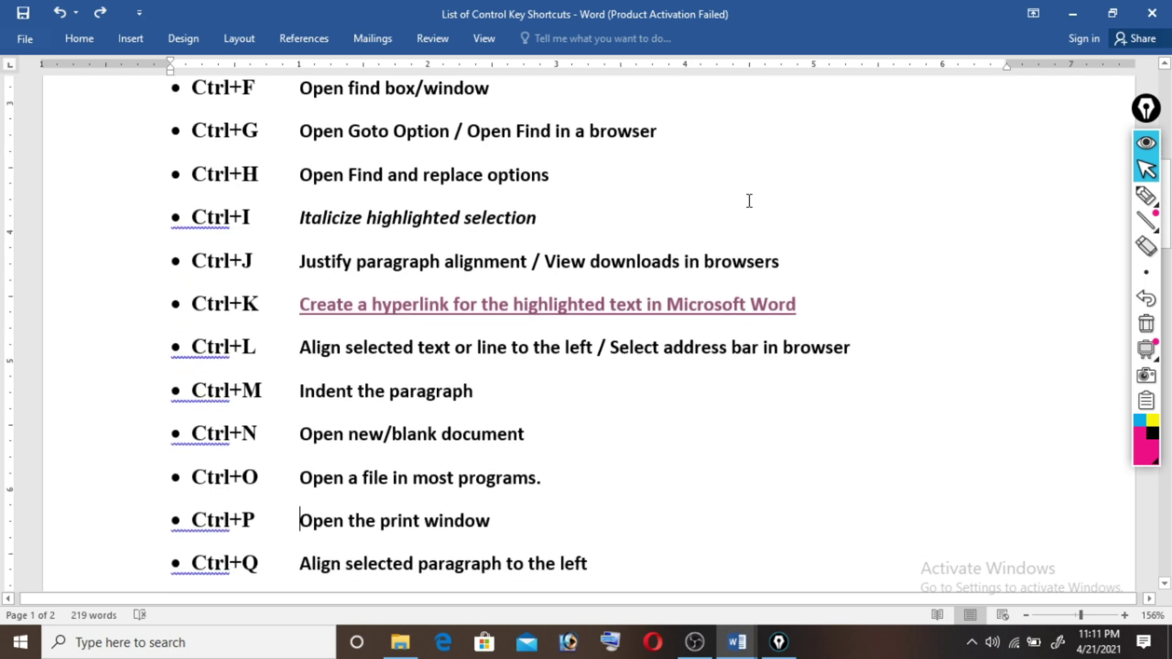
{"action": "key", "text": "ctrl+p"}
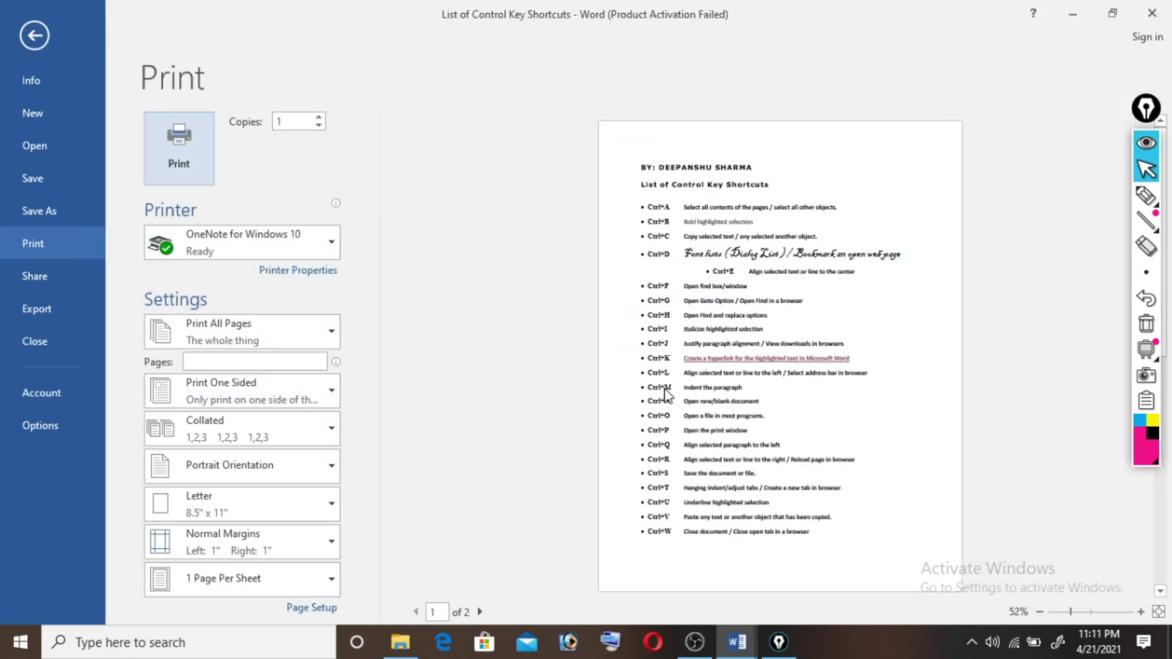
{"action": "left_click", "coordinate": [164, 141]}
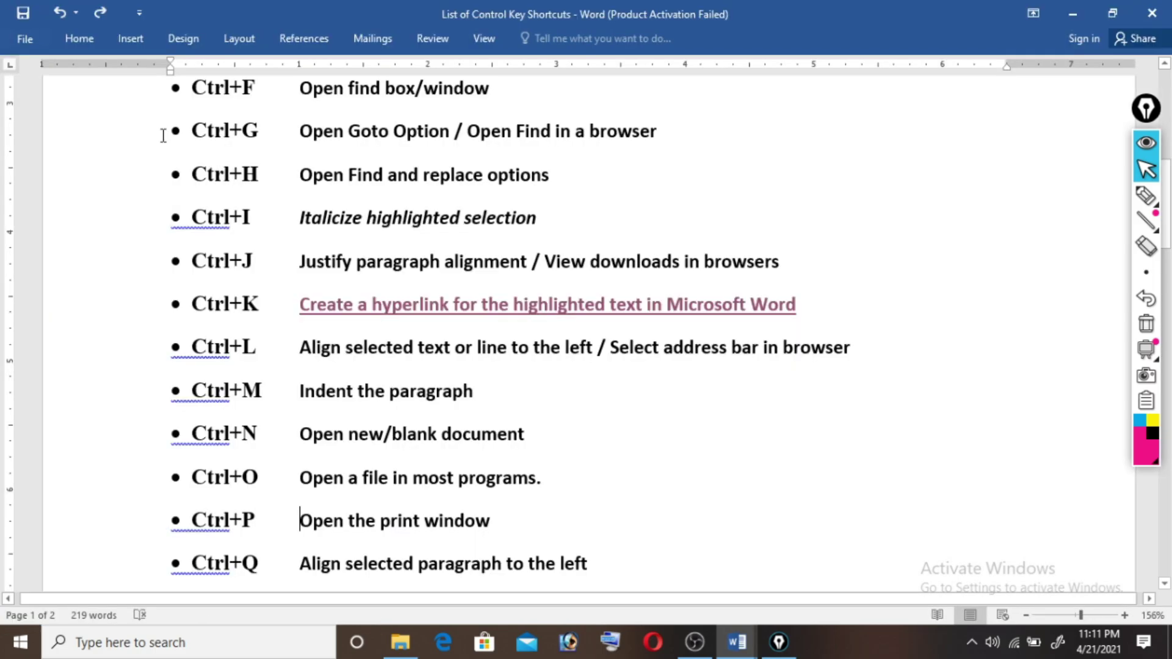
{"action": "key", "text": "Down"}
{"action": "key", "text": "Down"}
{"action": "key", "text": "Up"}
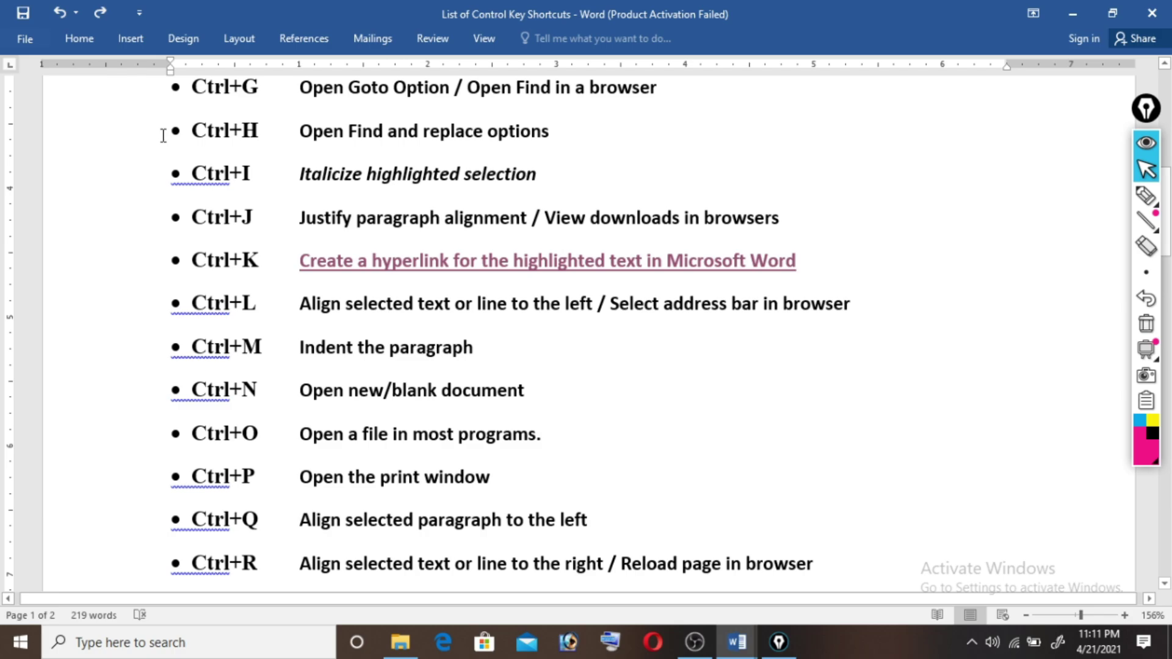
Select the words 'selected text or' on the Ctrl+L line, then move down to the Ctrl+Q line.
{"action": "key", "text": "shift+Down"}
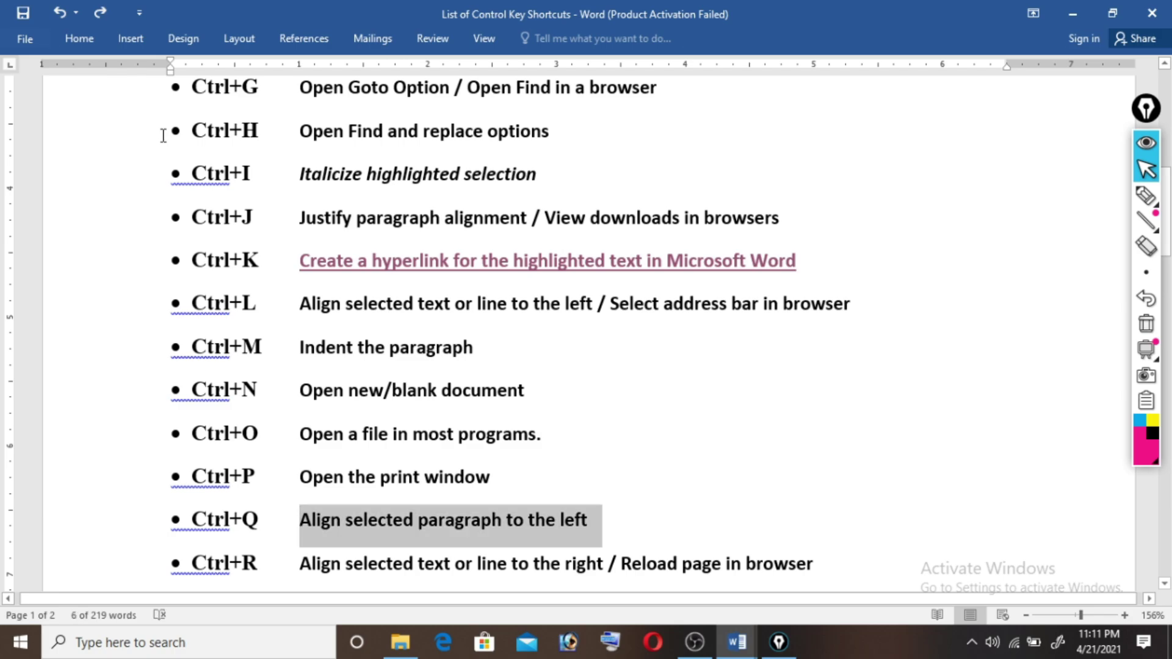
{"action": "key", "text": "Up"}
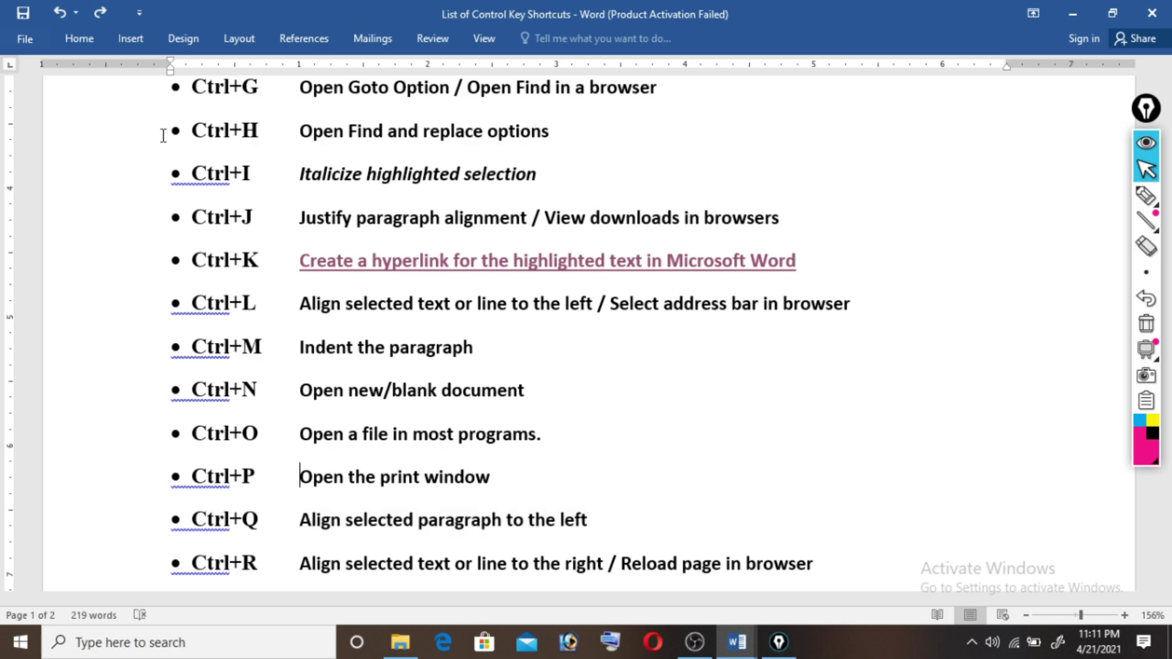
{"action": "key", "text": "Up"}
{"action": "key", "text": "Up"}
{"action": "key", "text": "Up"}
{"action": "key", "text": "Up"}
{"action": "key", "text": "Up"}
{"action": "key", "text": "Down"}
{"action": "key", "text": "Right"}
{"action": "key", "text": "ctrl+Right"}
{"action": "key", "text": "shift+Right"}
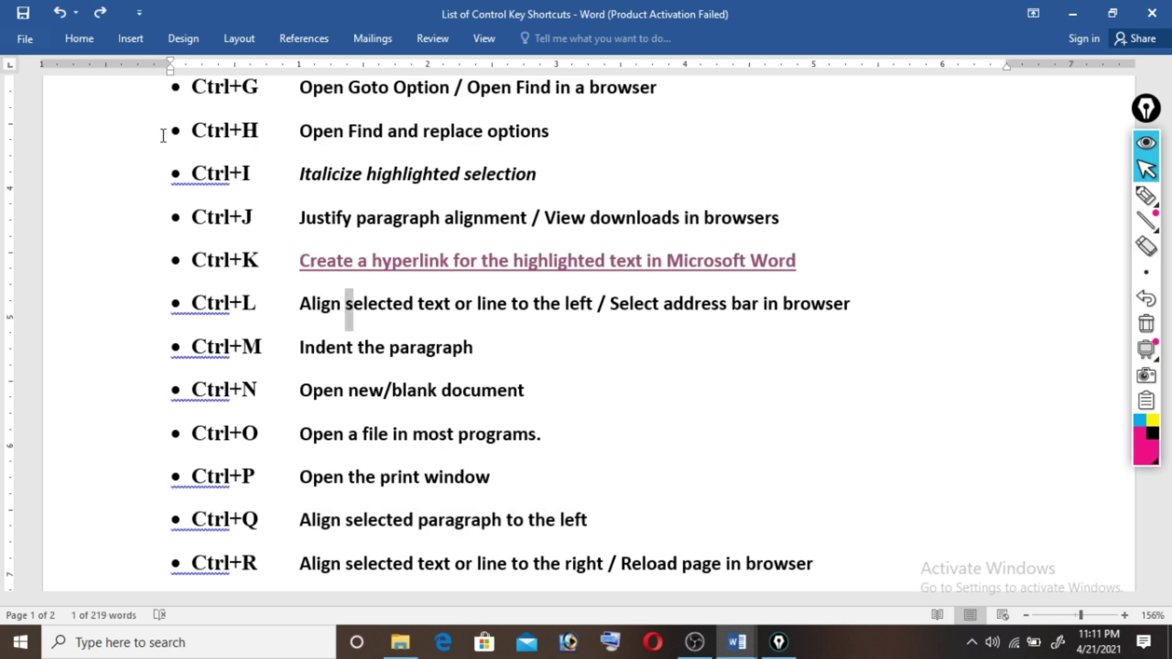
{"action": "key", "text": "shift+Right"}
{"action": "key", "text": "shift+Right"}
{"action": "key", "text": "shift+Right"}
{"action": "key", "text": "shift+Right"}
{"action": "key", "text": "shift+Right"}
{"action": "key", "text": "shift+Right"}
{"action": "key", "text": "shift+Right"}
{"action": "key", "text": "shift+Right"}
{"action": "key", "text": "Down"}
{"action": "key", "text": "Down"}
{"action": "key", "text": "Down"}
{"action": "key", "text": "Down"}
{"action": "key", "text": "Down"}
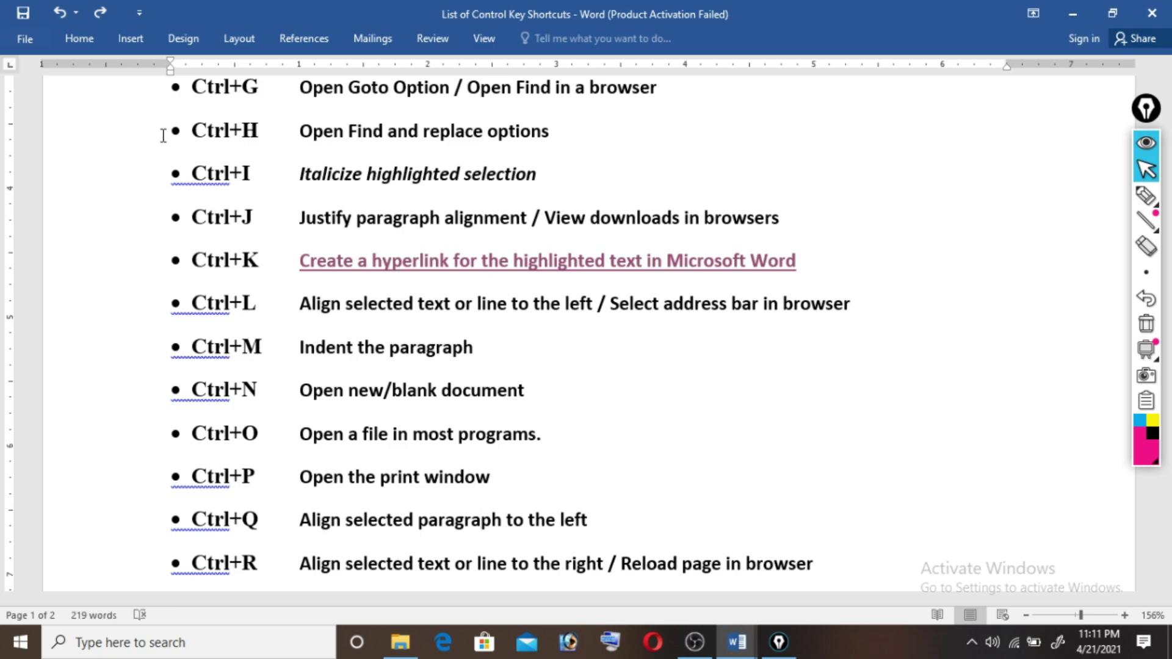
{"action": "key", "text": "Left"}
{"action": "key", "text": "Left"}
{"action": "key", "text": "Left"}
{"action": "key", "text": "Left"}
{"action": "key", "text": "Left"}
{"action": "key", "text": "Left"}
{"action": "key", "text": "Left"}
{"action": "key", "text": "Left"}
{"action": "key", "text": "Left"}
{"action": "key", "text": "Left"}
{"action": "key", "text": "Left"}
{"action": "key", "text": "Left"}
{"action": "key", "text": "Left"}
Restore the gibberish paragraph below the Ctrl+Q line, centre it, then left-align it.
{"action": "key", "text": "ctrl+y"}
{"action": "key", "text": "ctrl+e"}
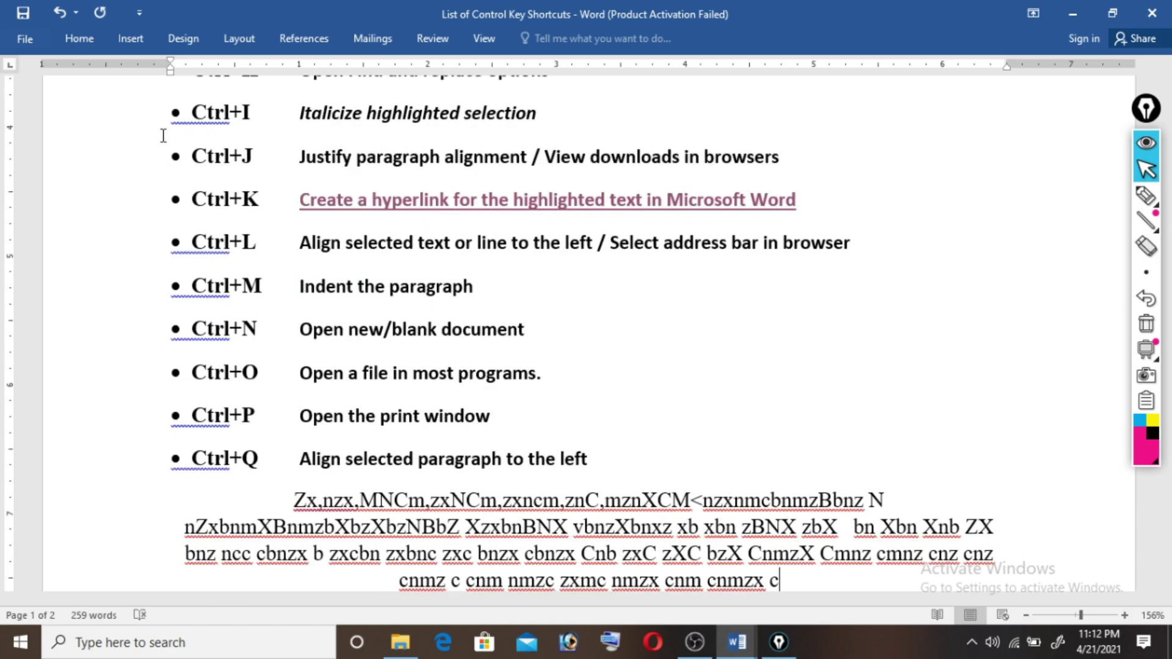
{"action": "key", "text": "ctrl+l"}
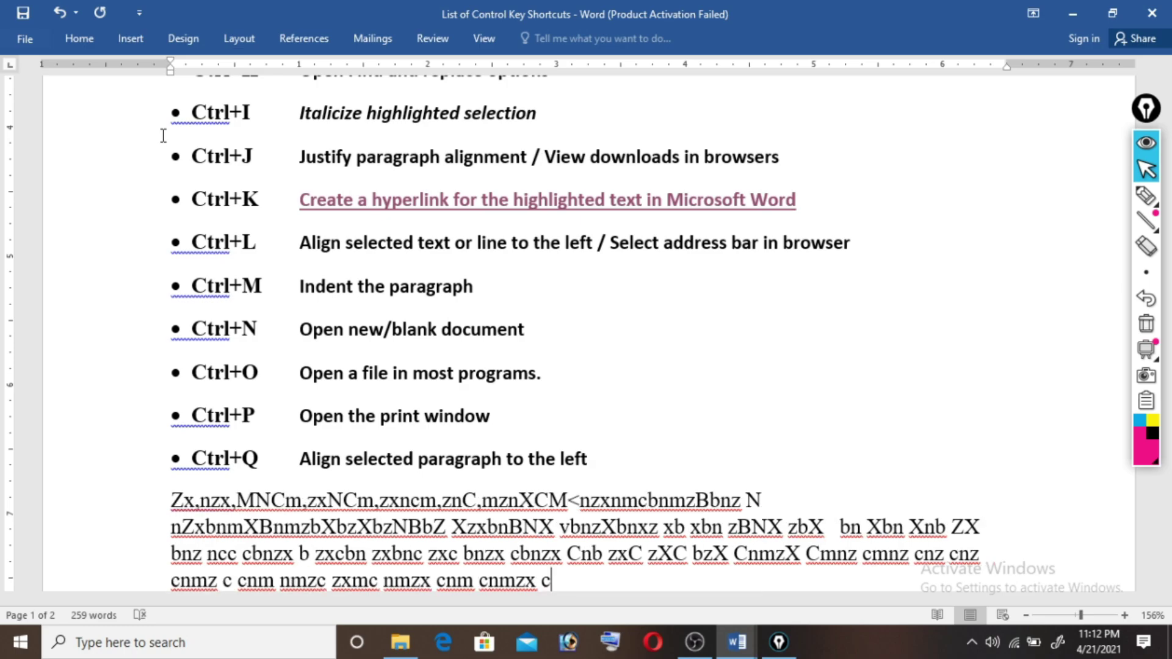
{"action": "key", "text": "Down"}
{"action": "key", "text": "Down"}
{"action": "key", "text": "Down"}
{"action": "key", "text": "Up"}
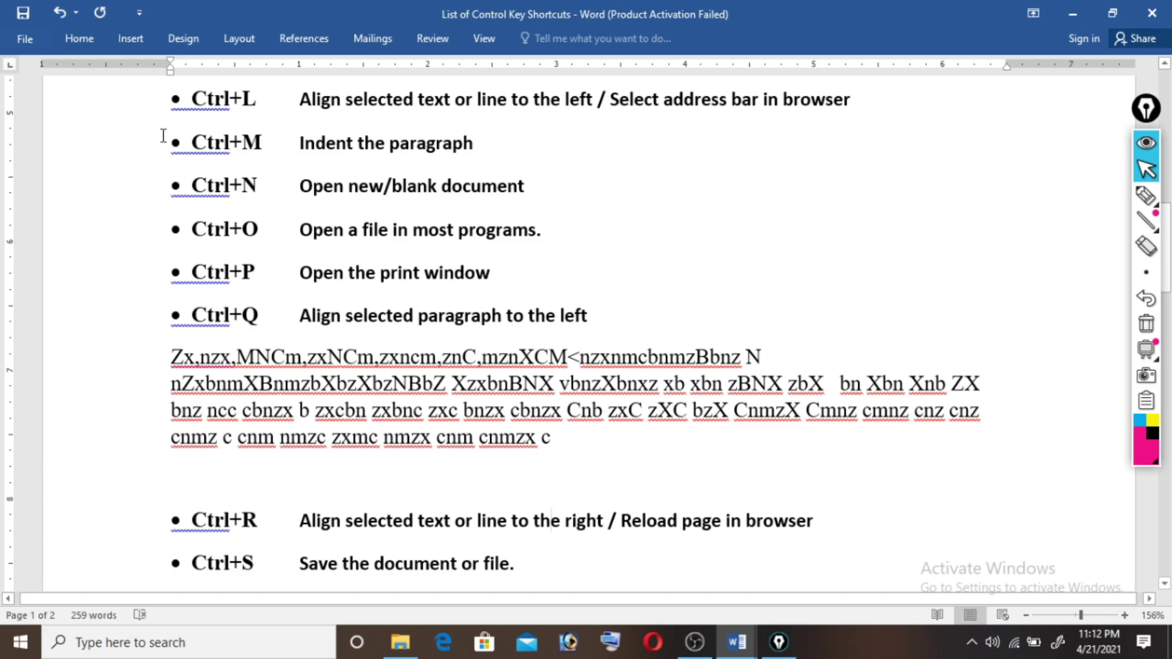
{"action": "key", "text": "Down"}
{"action": "key", "text": "Up"}
{"action": "key", "text": "Left"}
{"action": "key", "text": "Left"}
{"action": "key", "text": "Left"}
{"action": "key", "text": "Left"}
{"action": "key", "text": "Left"}
{"action": "key", "text": "Left"}
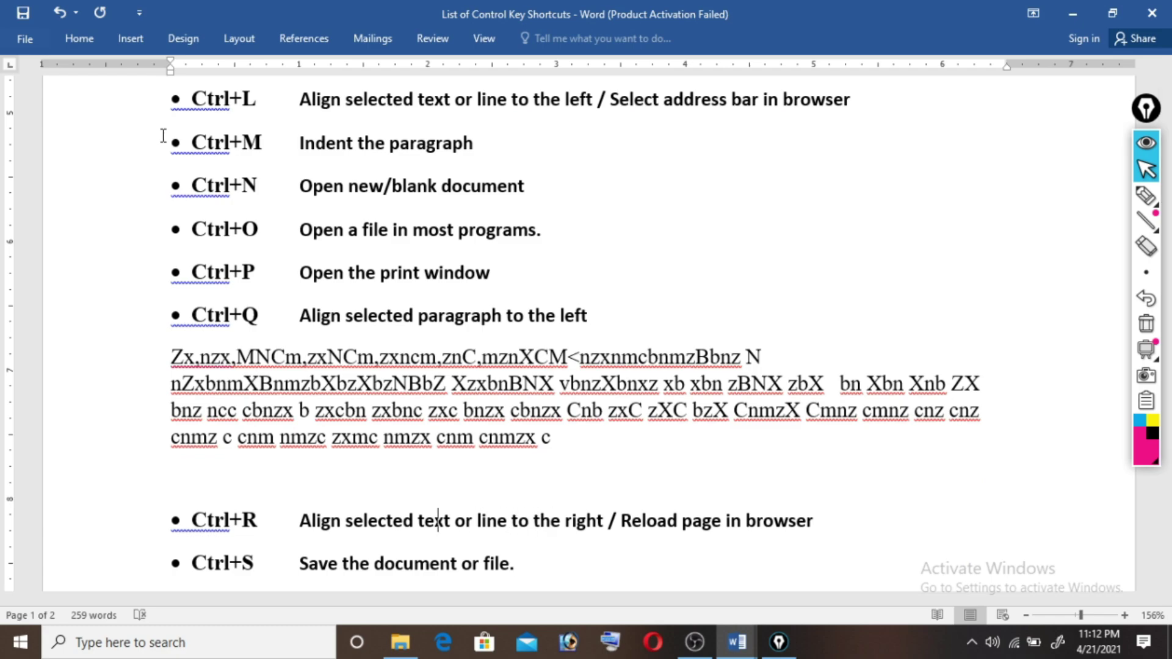
{"action": "key", "text": "Left"}
{"action": "key", "text": "Left"}
{"action": "key", "text": "Left"}
{"action": "key", "text": "Left"}
{"action": "key", "text": "Left"}
{"action": "key", "text": "Left"}
Right-align the Ctrl+R description and save the shortcuts document with Ctrl+S.
{"action": "key", "text": "Right"}
{"action": "key", "text": "ctrl+shift+Down"}
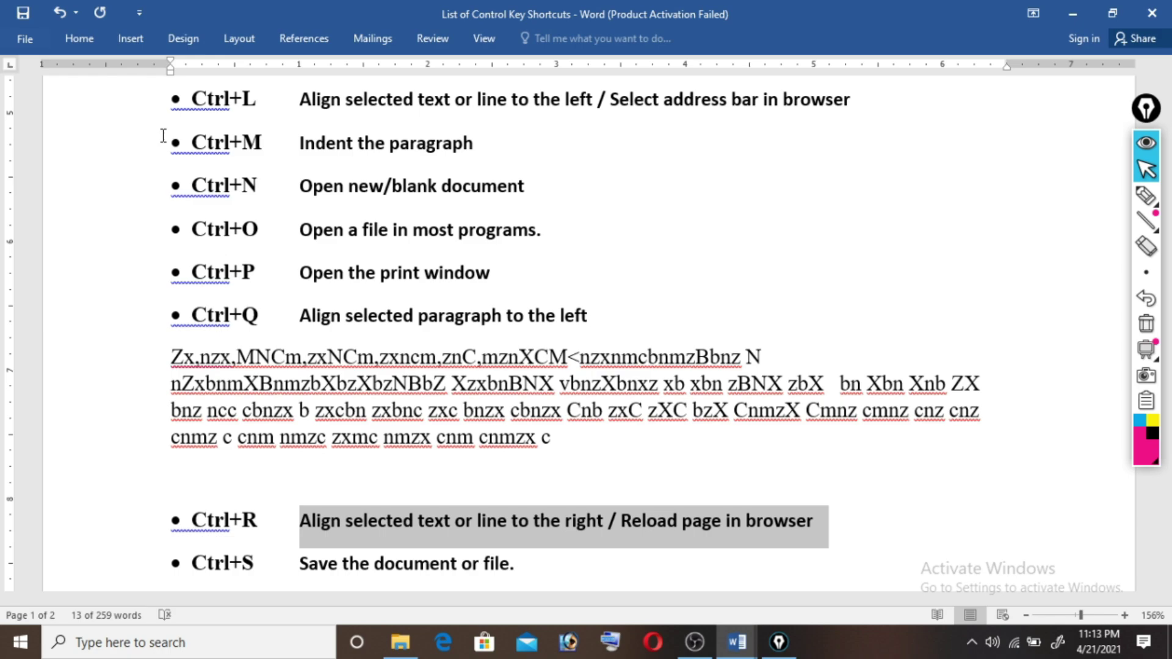
{"action": "key", "text": "ctrl+r"}
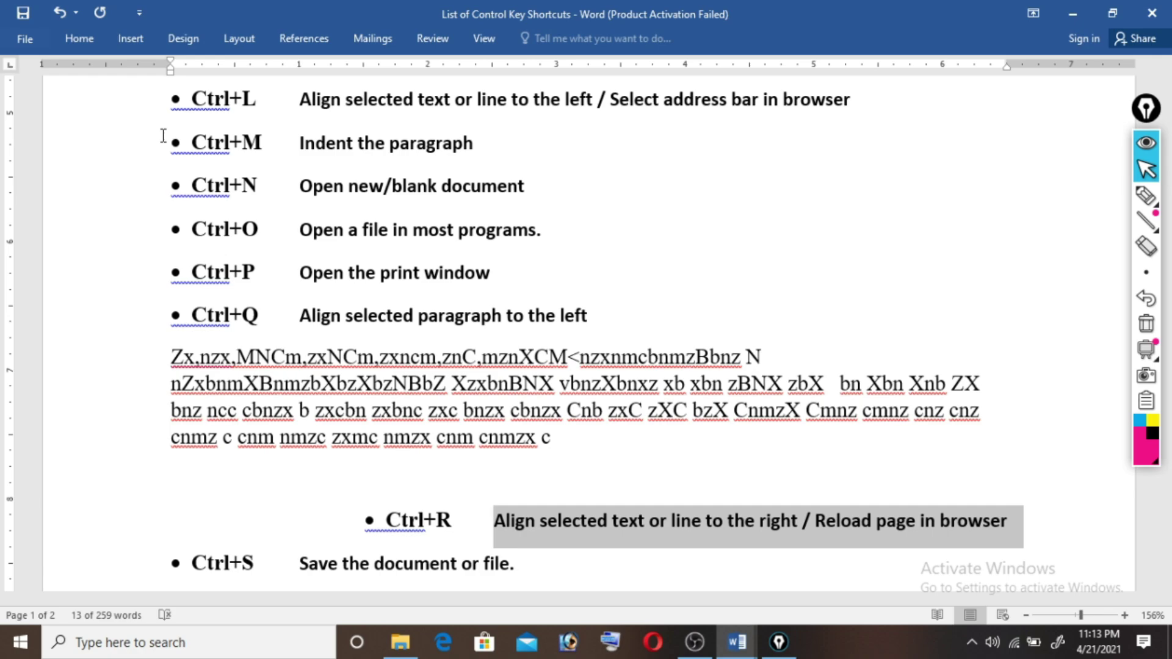
{"action": "key", "text": "End"}
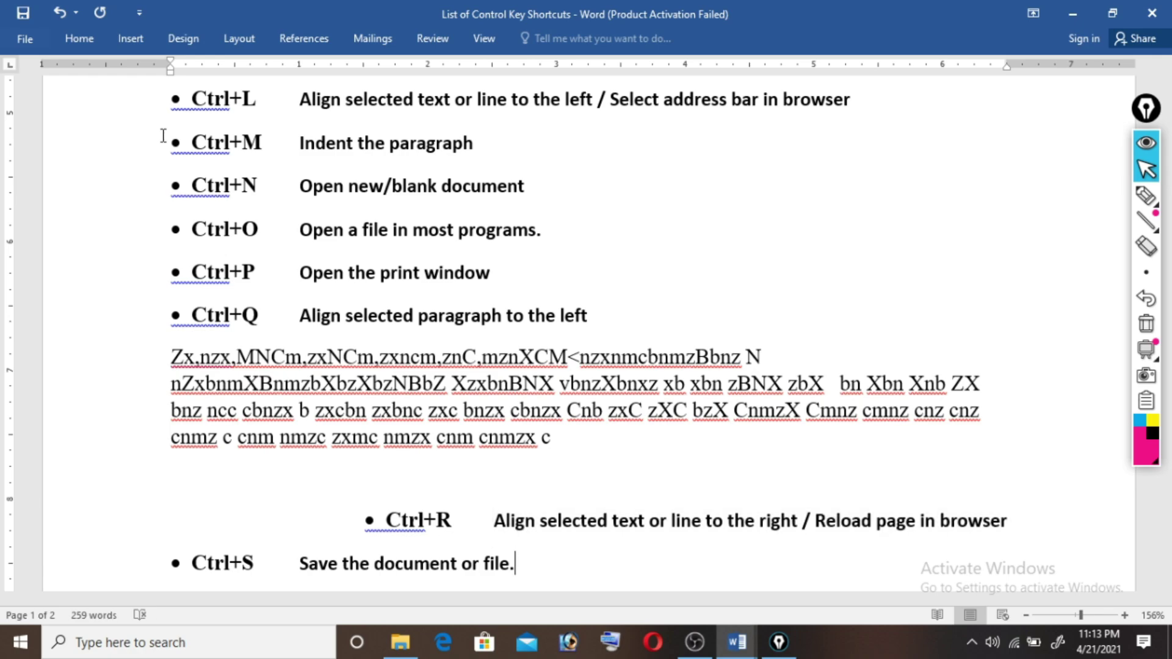
{"action": "key", "text": "ctrl+s"}
Create a new blank document holding four lines of random sample text and invoke Save.
{"action": "key", "text": "ctrl+n"}
{"action": "type", "text": "dcnm,zxcnnmZCB"}
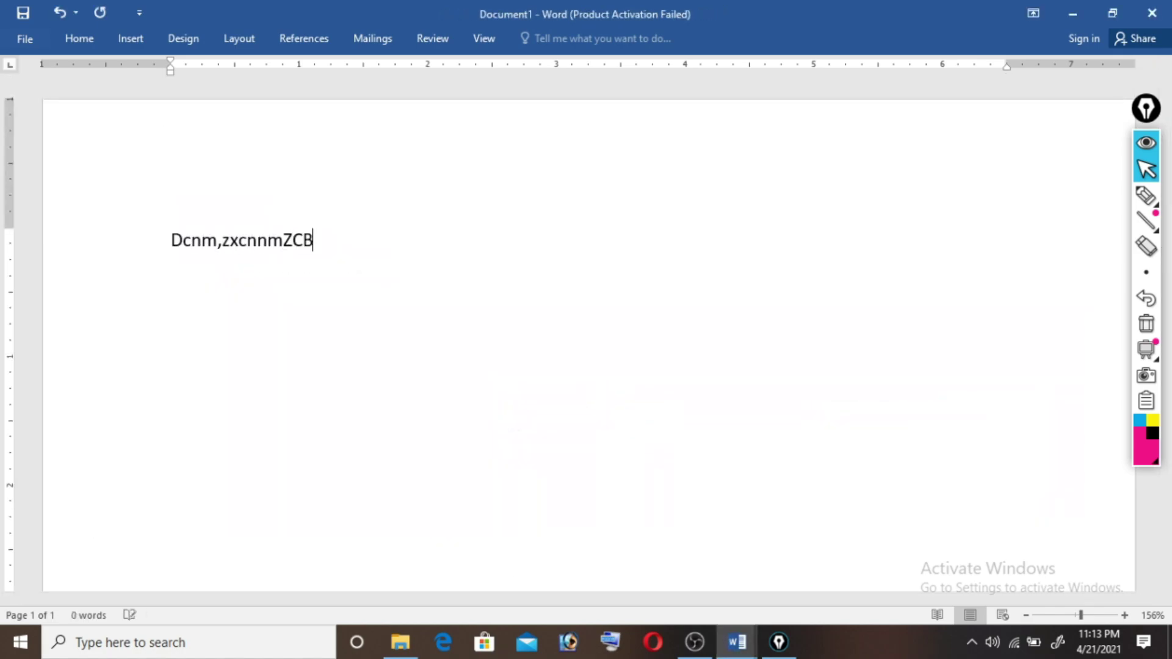
{"action": "type", "text": "mz cz CMnzxc mzXNCnmzCzx CNMbzXCb"}
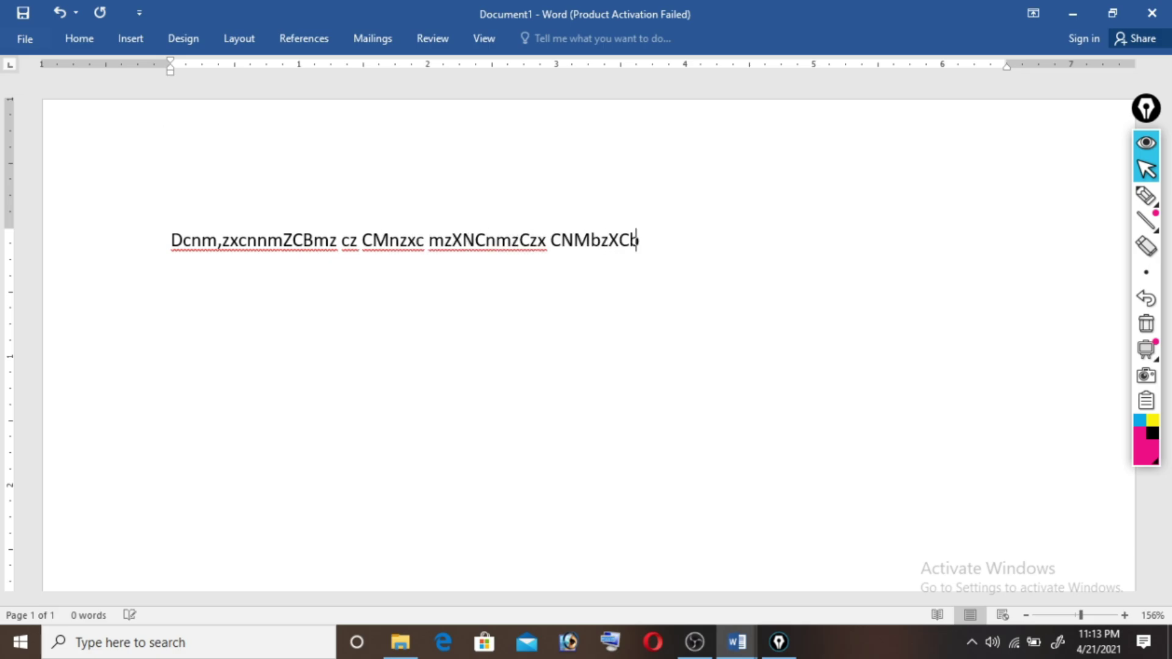
{"action": "type", "text": "zCBzxcbnmzx cnmzxCzxczxbcnmbzxc"}
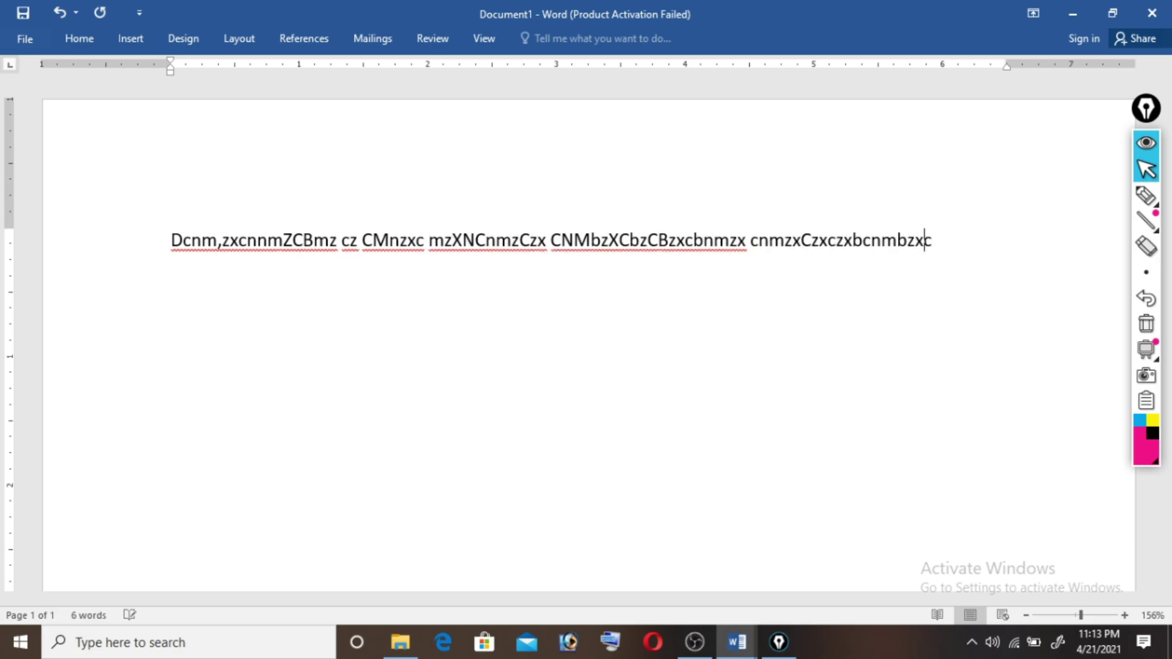
{"action": "type", "text": "z"}
{"action": "key", "text": "Return"}
{"action": "type", "text": "czxvnzxcm,vn,n,mnzxc,"}
{"action": "key", "text": "Return"}
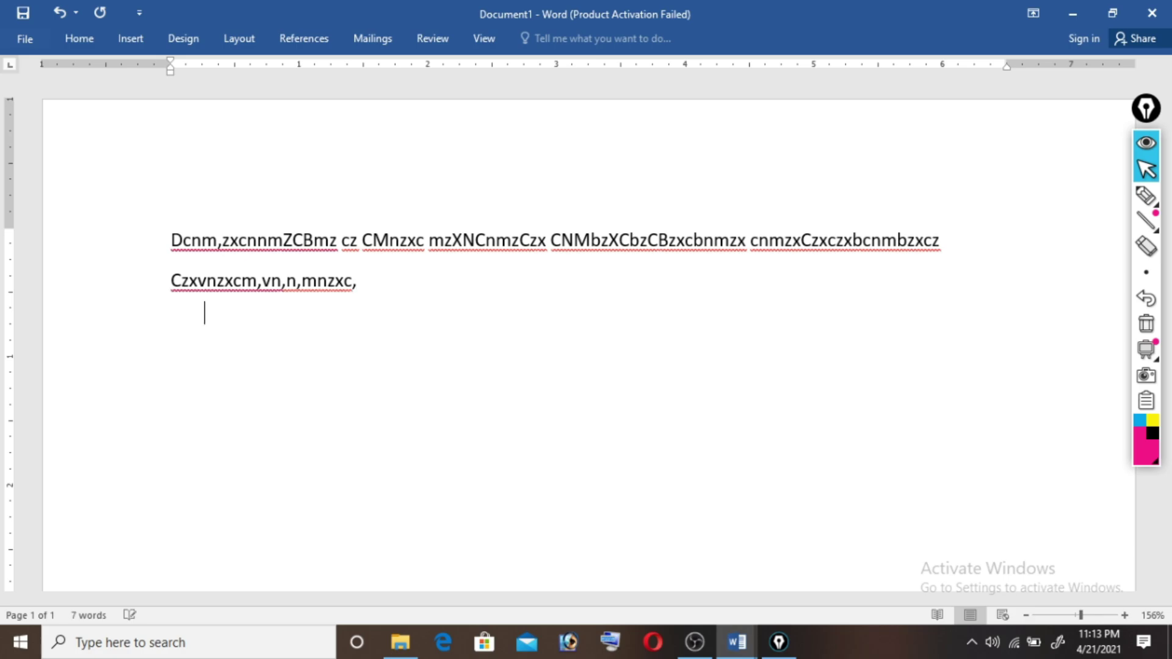
{"action": "type", "text": "xcvm,n,zxcvnm,"}
{"action": "key", "text": "Return"}
{"action": "type", "text": "Zxc,n,mzcvnm,"}
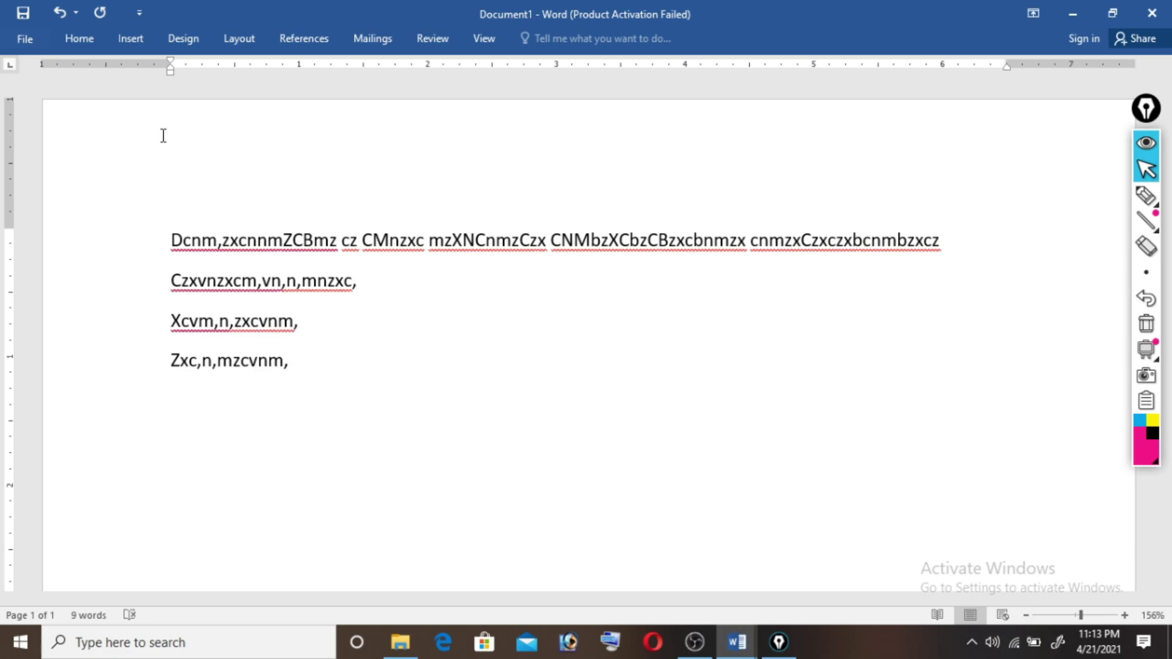
{"action": "key", "text": "ctrl+s"}
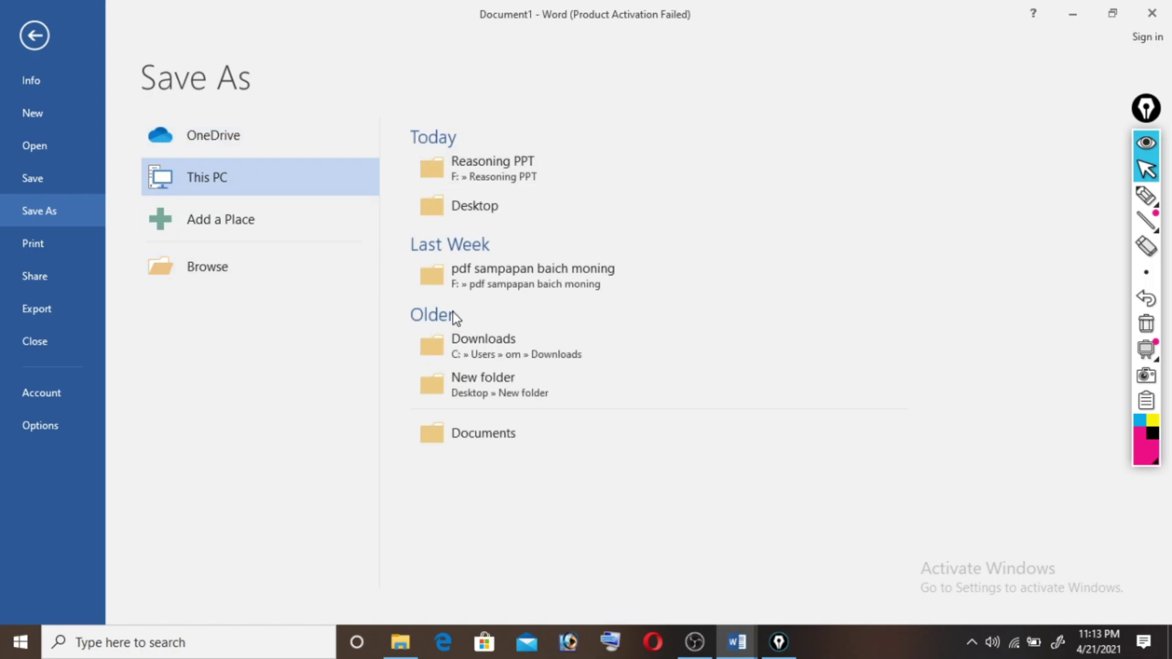
Save the new document to the Desktop with the file name 'smaple test'.
{"action": "left_click", "coordinate": [464, 208]}
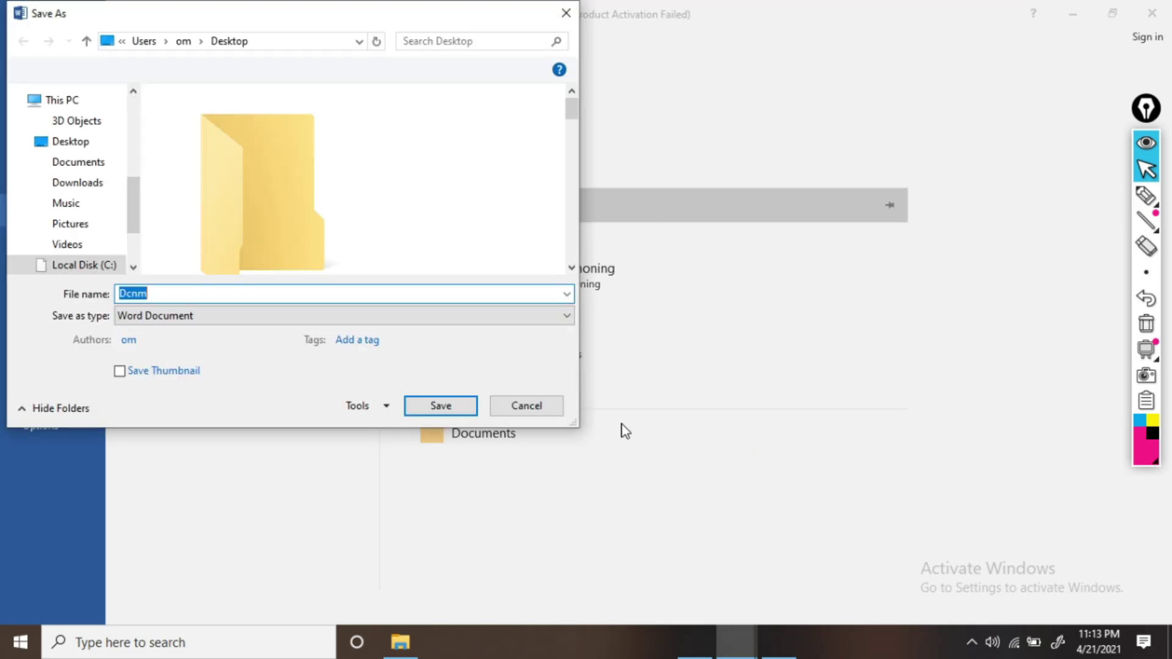
{"action": "type", "text": "s"}
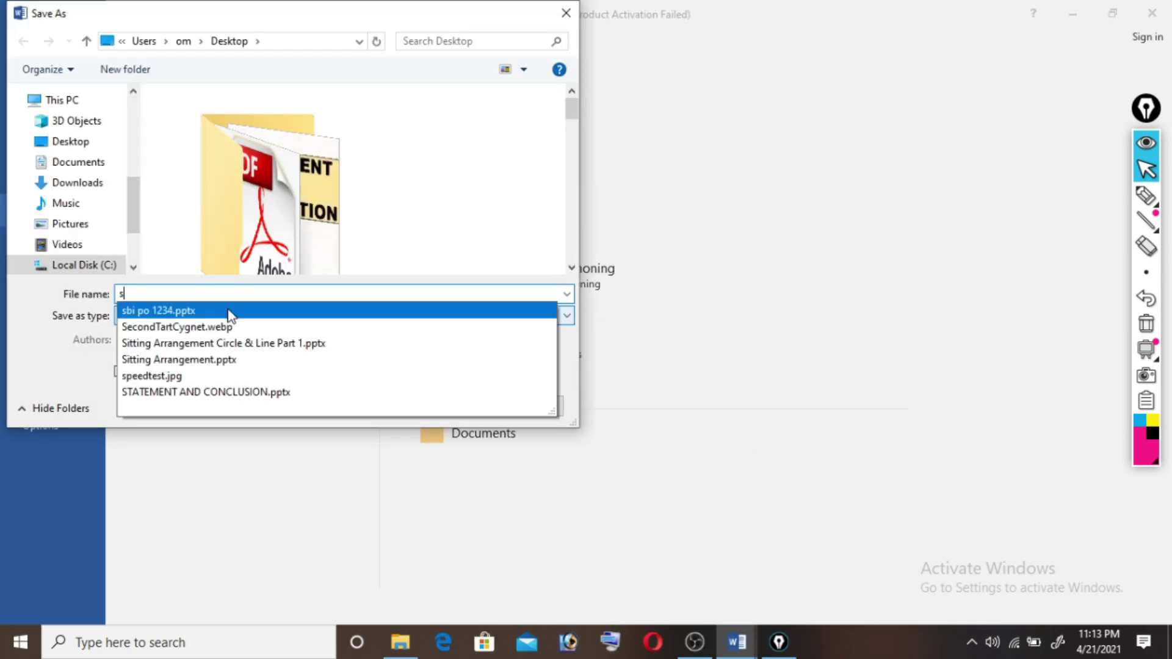
{"action": "type", "text": "maple test"}
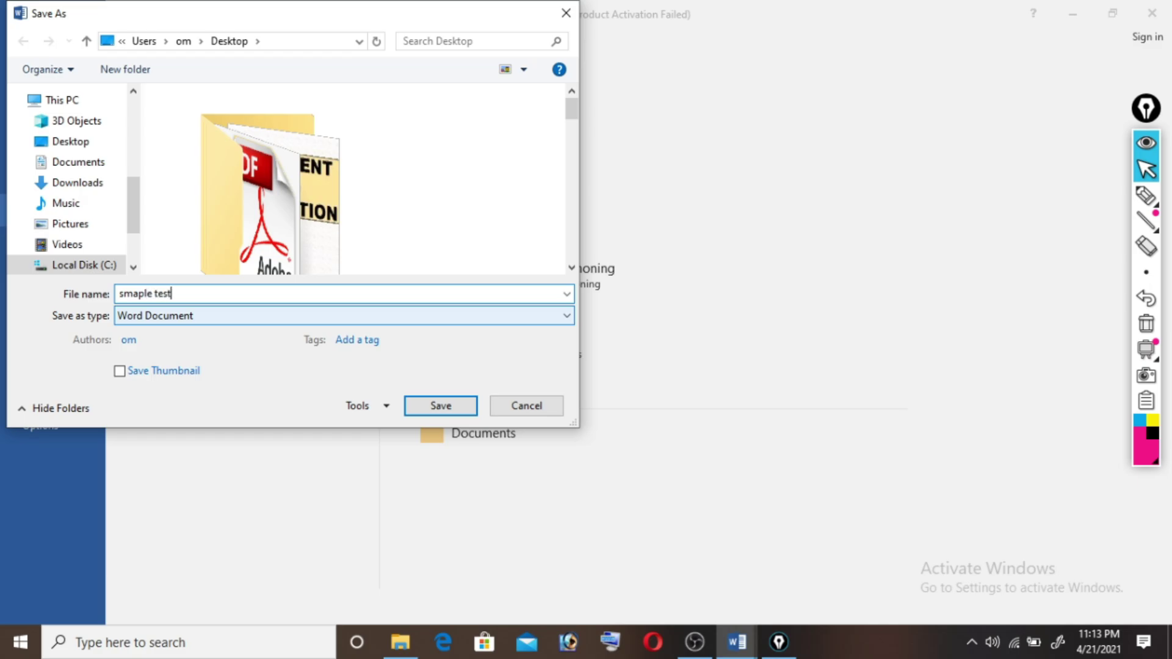
{"action": "key", "text": "Return"}
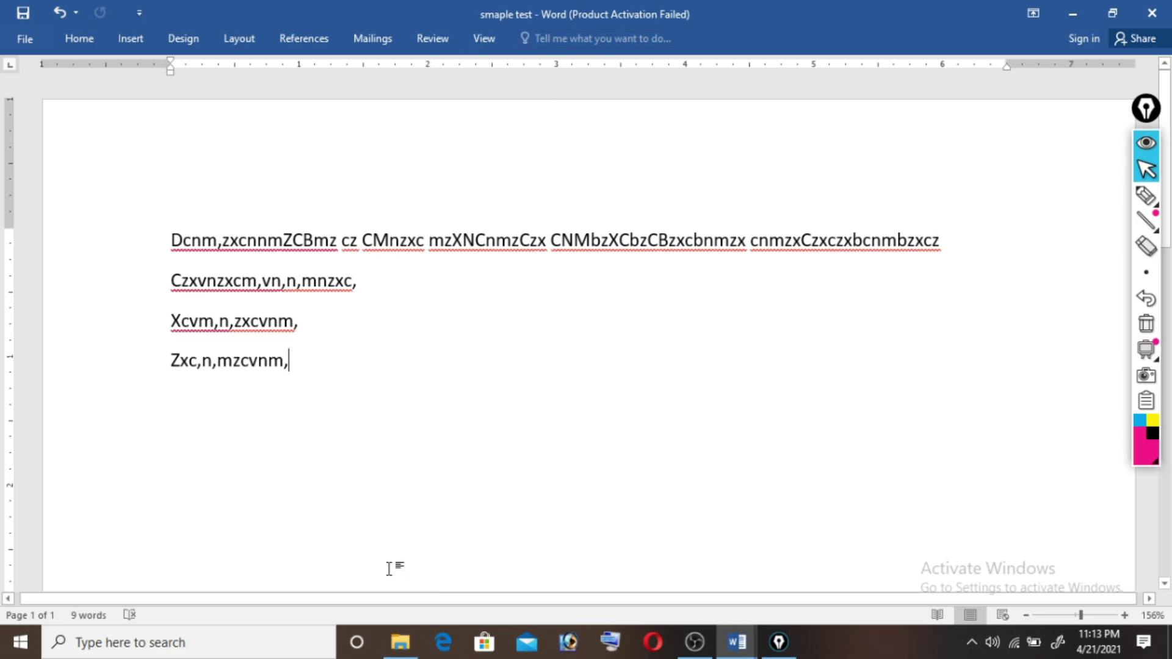
Add five more lines of random text to 'smaple test', then switch back to the shortcuts document.
{"action": "key", "text": "Return"}
{"action": "type", "text": "zxcnzxM<ncm,zxc"}
{"action": "key", "text": "Return"}
{"action": "type", "text": "zxc"}
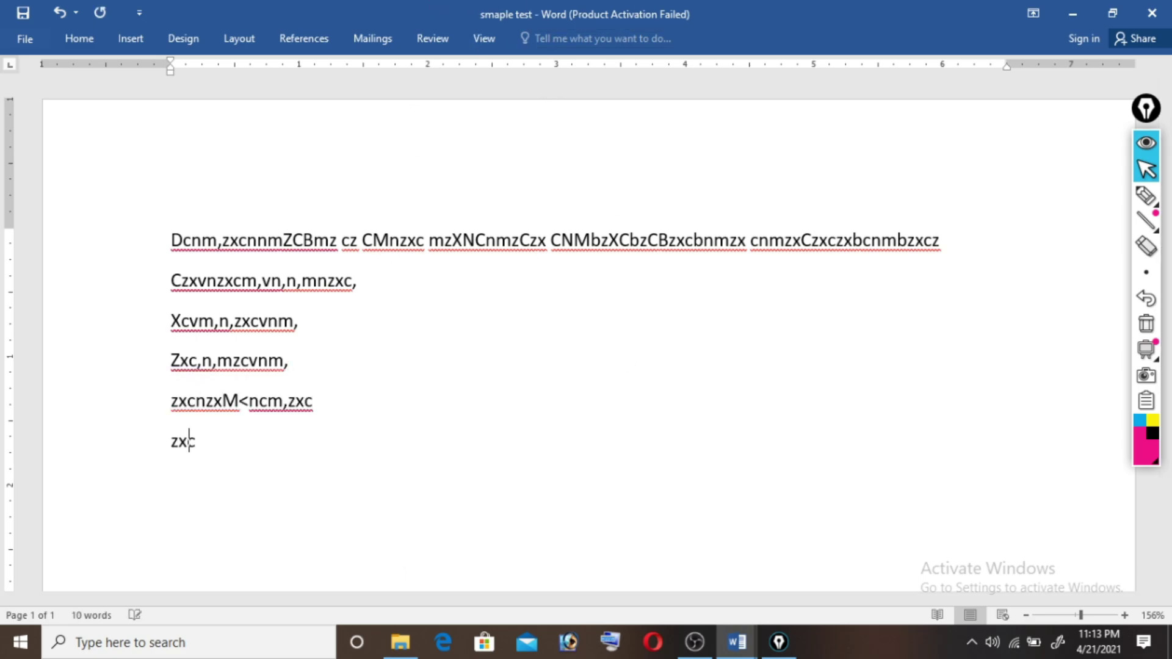
{"action": "type", "text": "mnzx,Cnzxm,c'zxcbm"}
{"action": "key", "text": "Return"}
{"action": "key", "text": "Return"}
{"action": "type", "text": "zxc"}
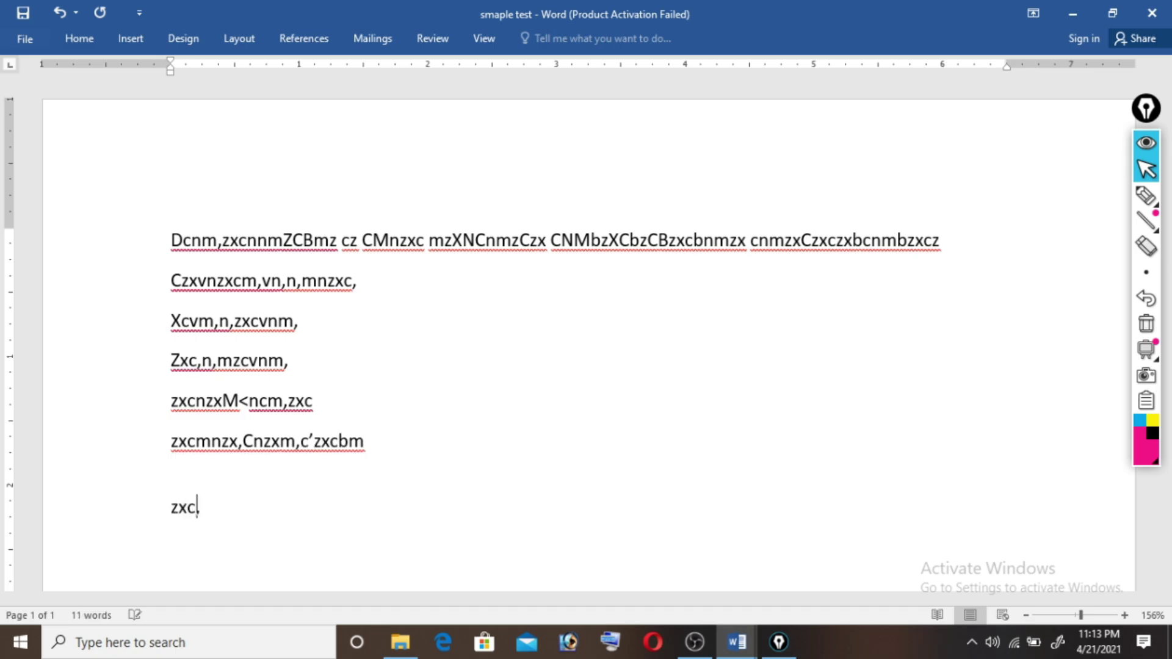
{"action": "type", "text": ",cmzx,.cm,.zxc"}
{"action": "key", "text": "Return"}
{"action": "type", "text": "zxc,mxc,.zm,.vm"}
{"action": "key", "text": "Return"}
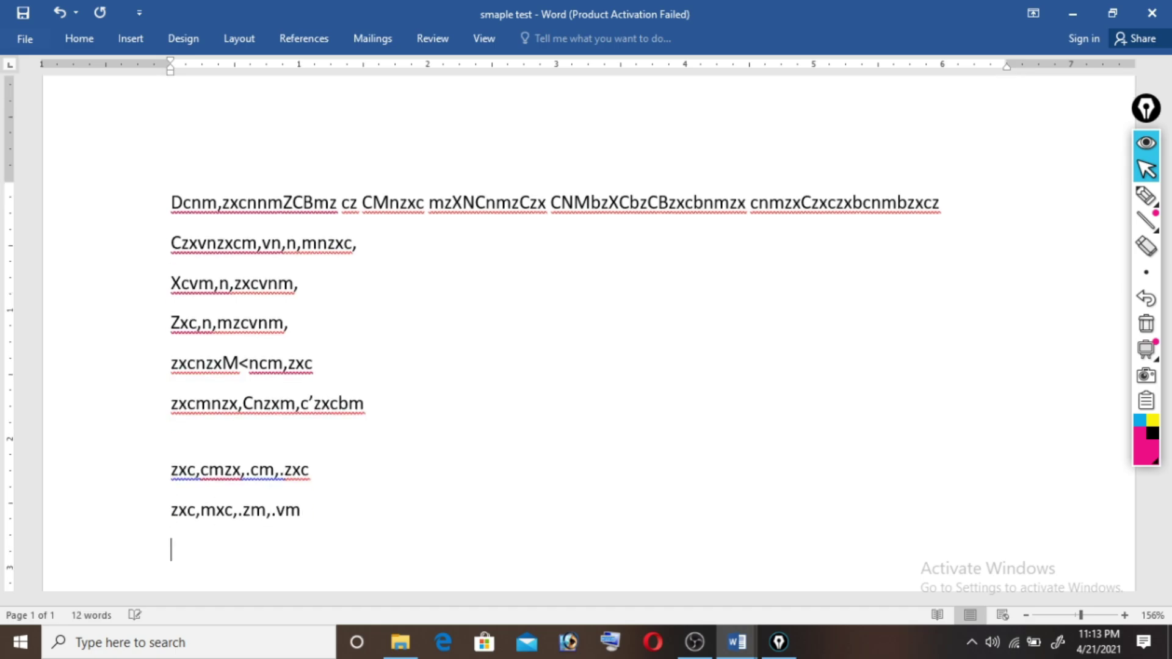
{"action": "type", "text": "xc,.mxc,.zvm.zx"}
{"action": "key", "text": "Return"}
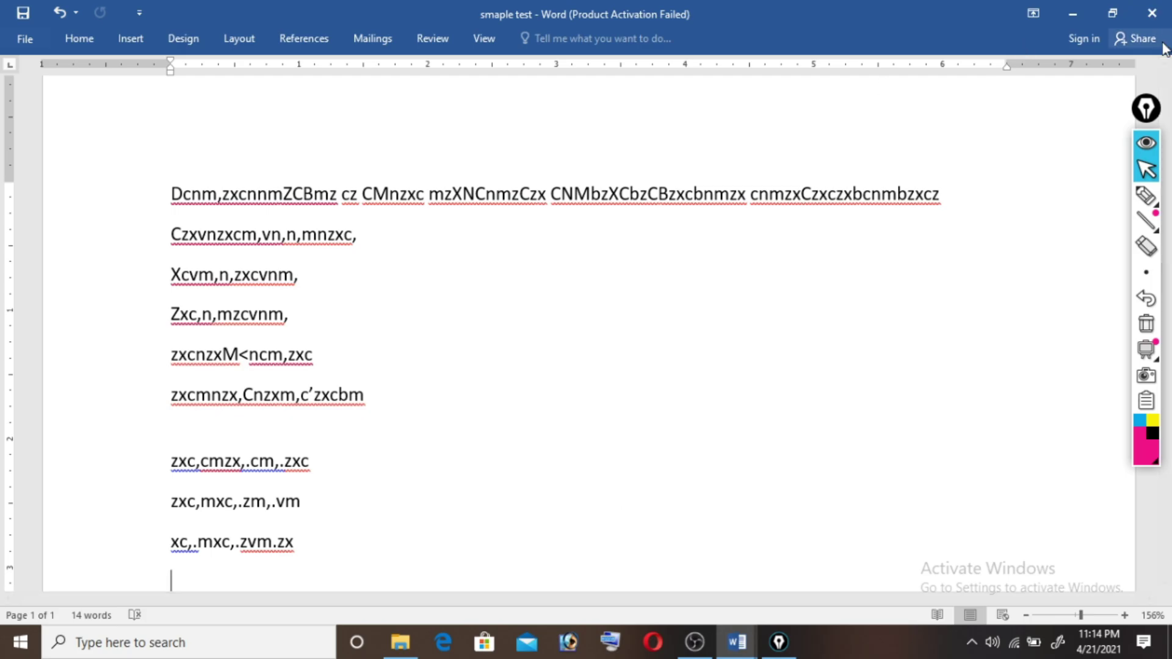
{"action": "key", "text": "alt+Tab"}
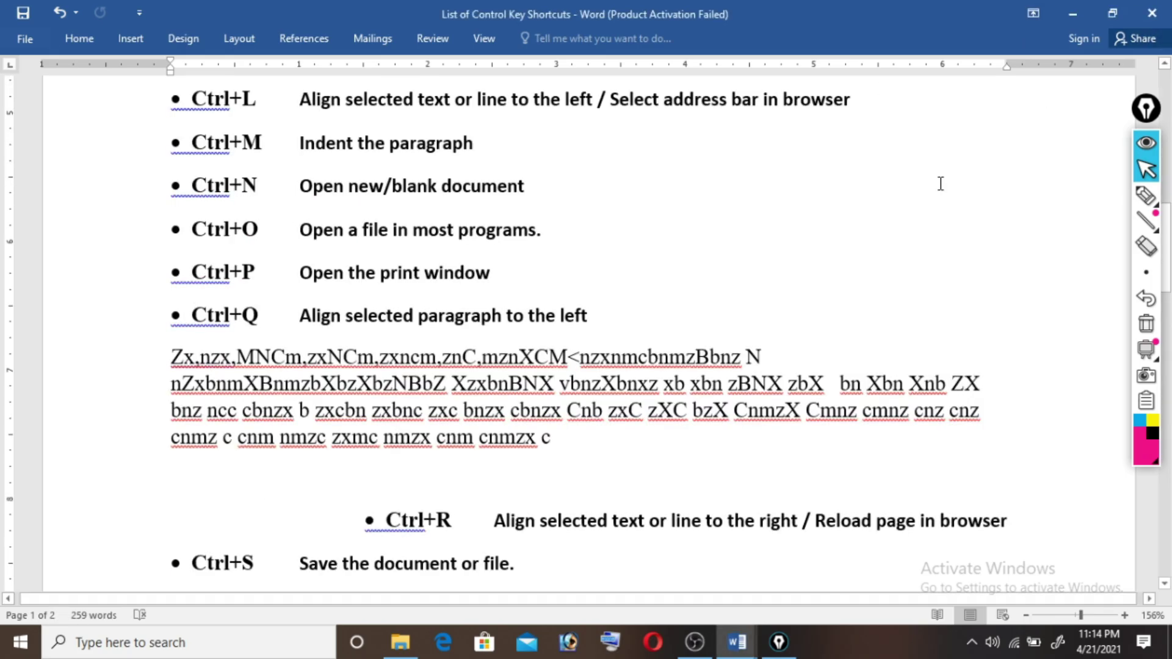
Apply a hanging indent to the Ctrl+T description three times, then undo two of them.
{"action": "key", "text": "Down"}
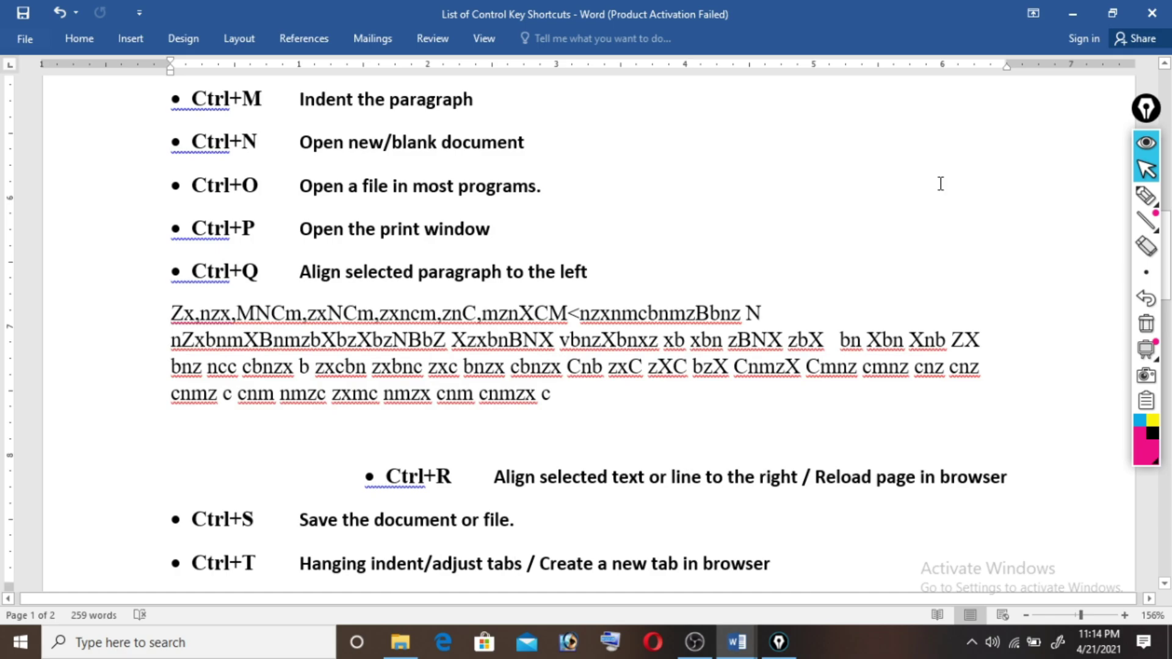
{"action": "scroll", "coordinate": [941, 183], "scroll_direction": "down", "scroll_amount": 5}
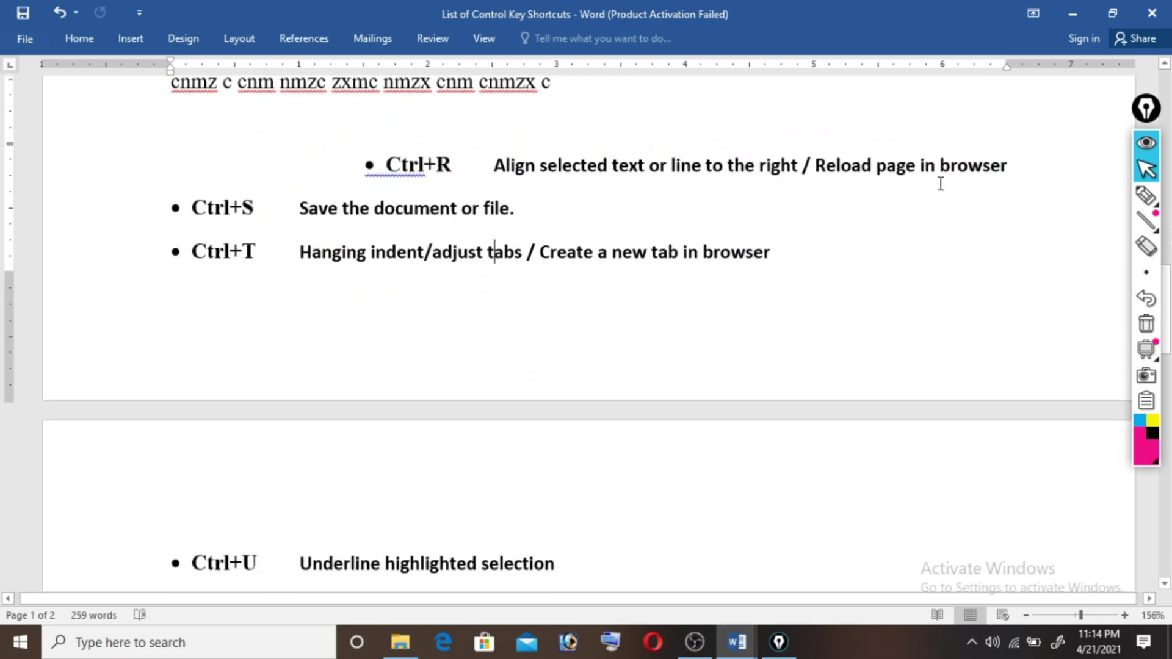
{"action": "key", "text": "ctrl+Left"}
{"action": "key", "text": "ctrl+Left"}
{"action": "key", "text": "ctrl+Left"}
{"action": "key", "text": "ctrl+Left"}
{"action": "key", "text": "ctrl+Left"}
{"action": "key", "text": "ctrl+Right"}
{"action": "key", "text": "Right"}
{"action": "key", "text": "Left"}
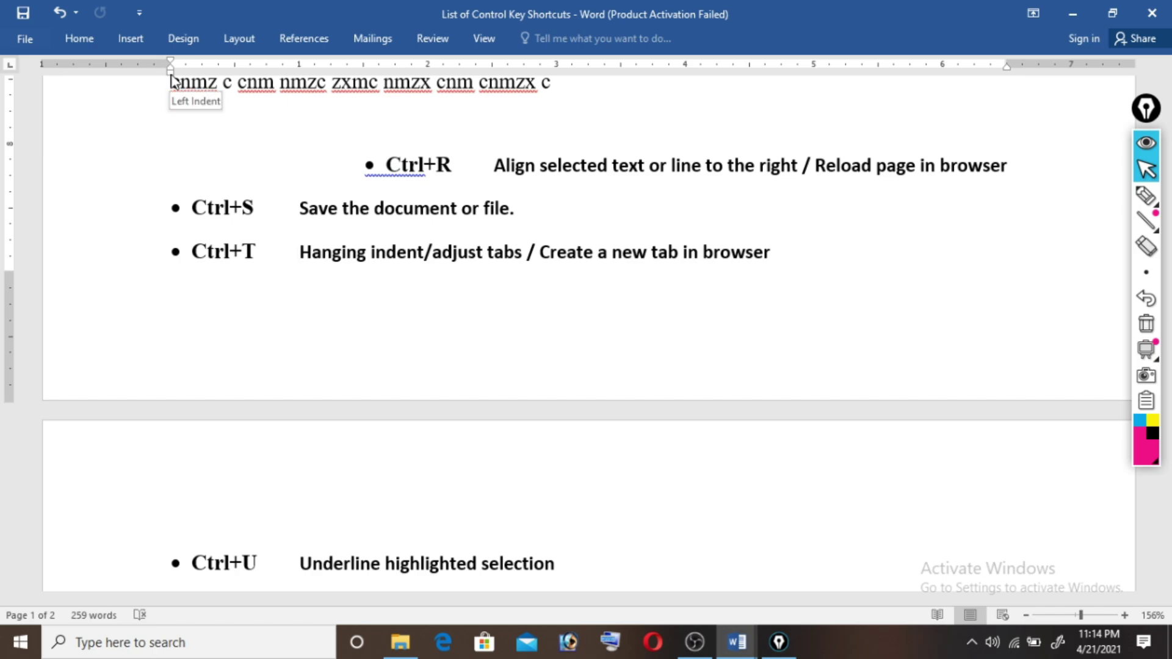
{"action": "key", "text": "ctrl+t"}
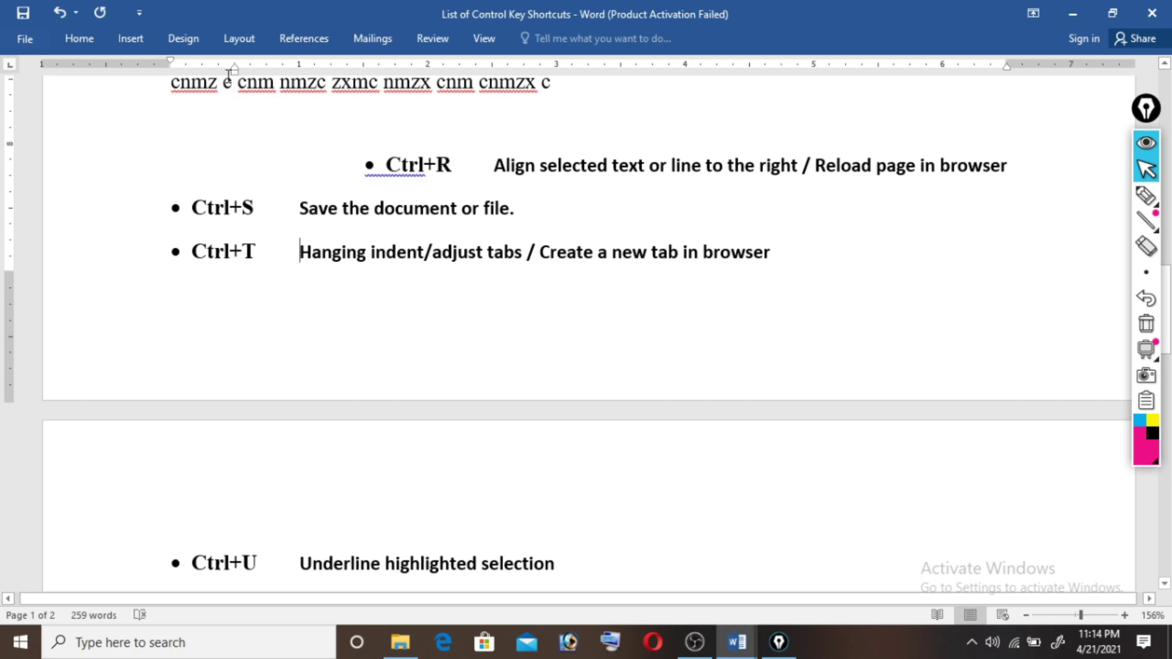
{"action": "key", "text": "ctrl+t"}
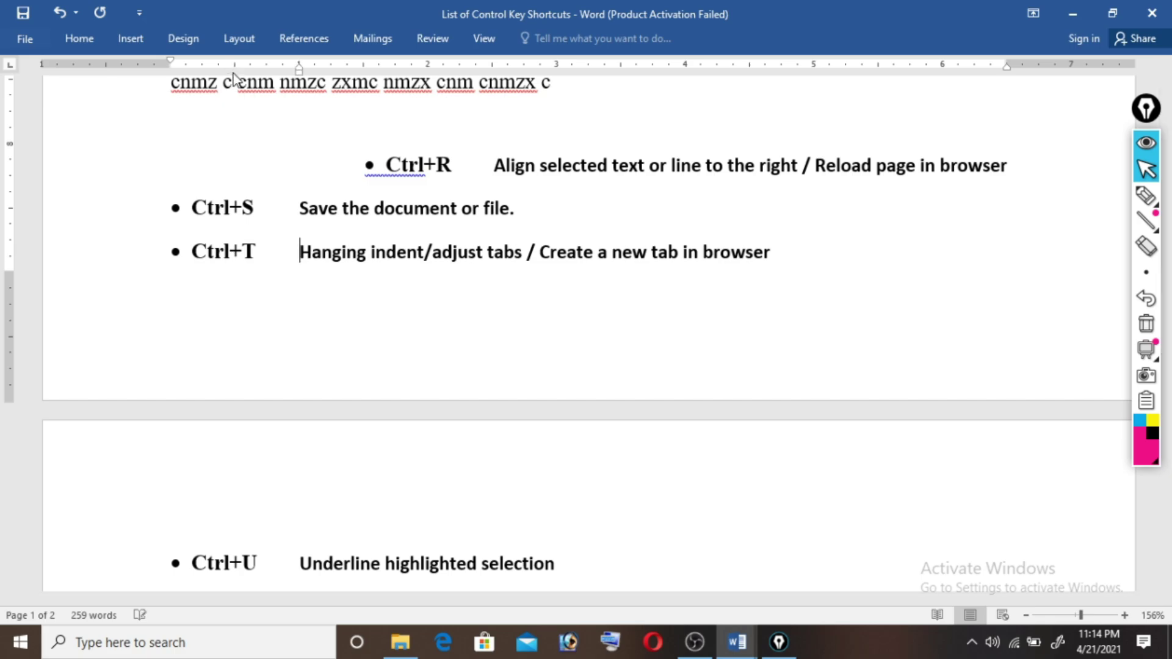
{"action": "key", "text": "ctrl+t"}
{"action": "key", "text": "ctrl+t"}
{"action": "key", "text": "ctrl+t"}
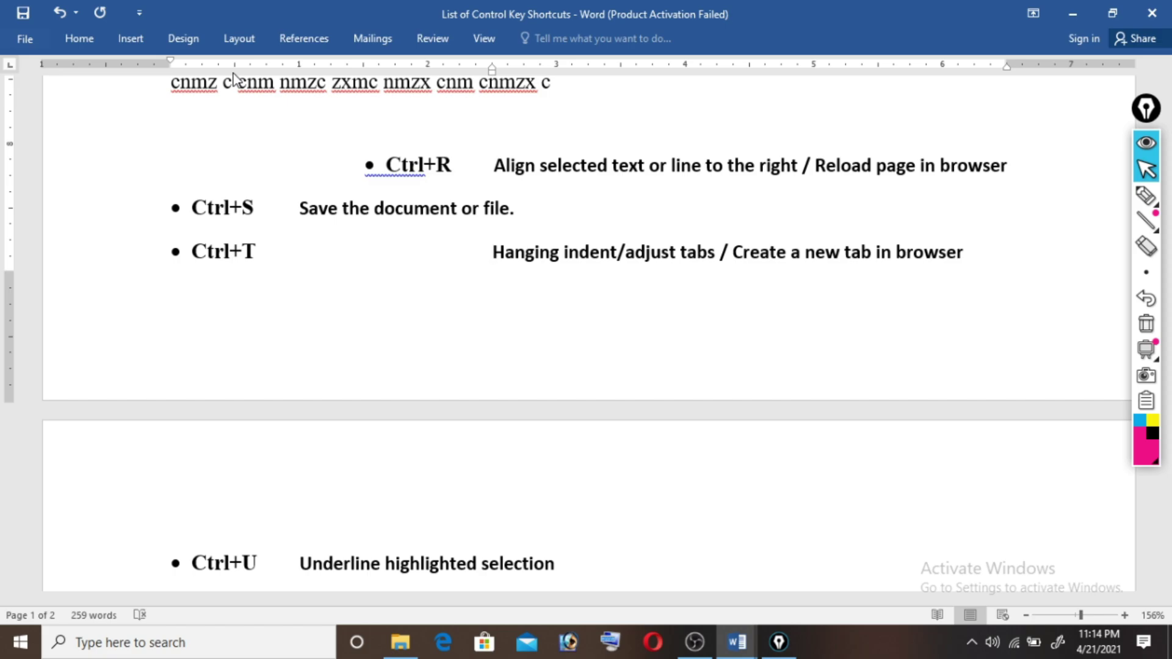
{"action": "key", "text": "ctrl+z"}
{"action": "key", "text": "ctrl+z"}
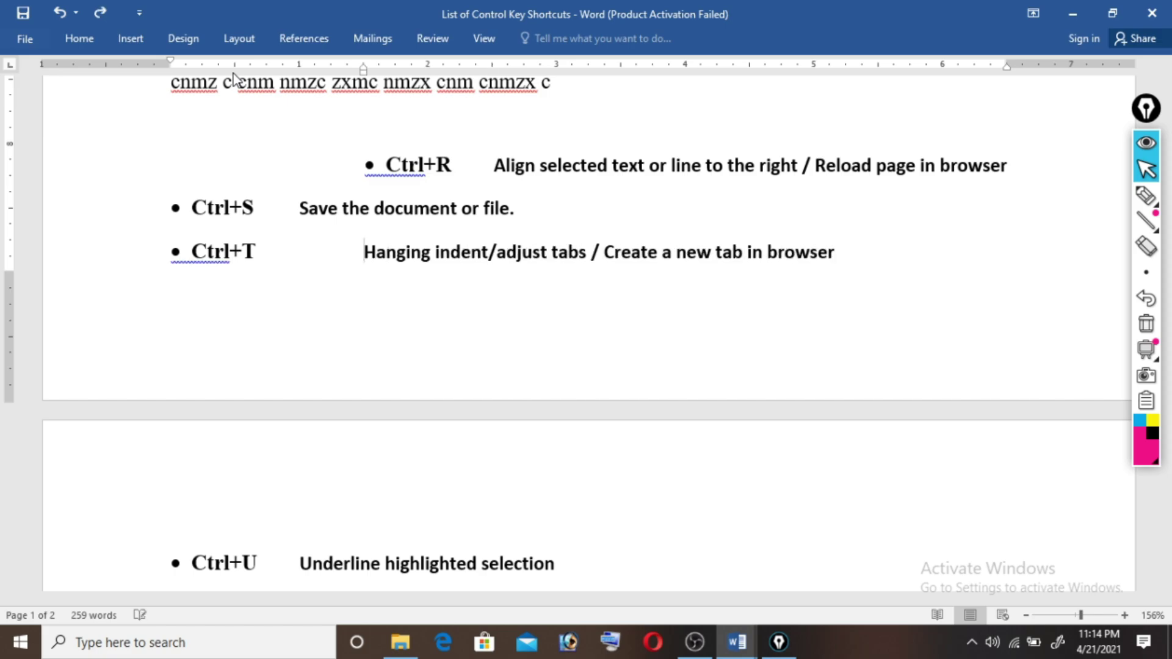
{"action": "key", "text": "ctrl+z"}
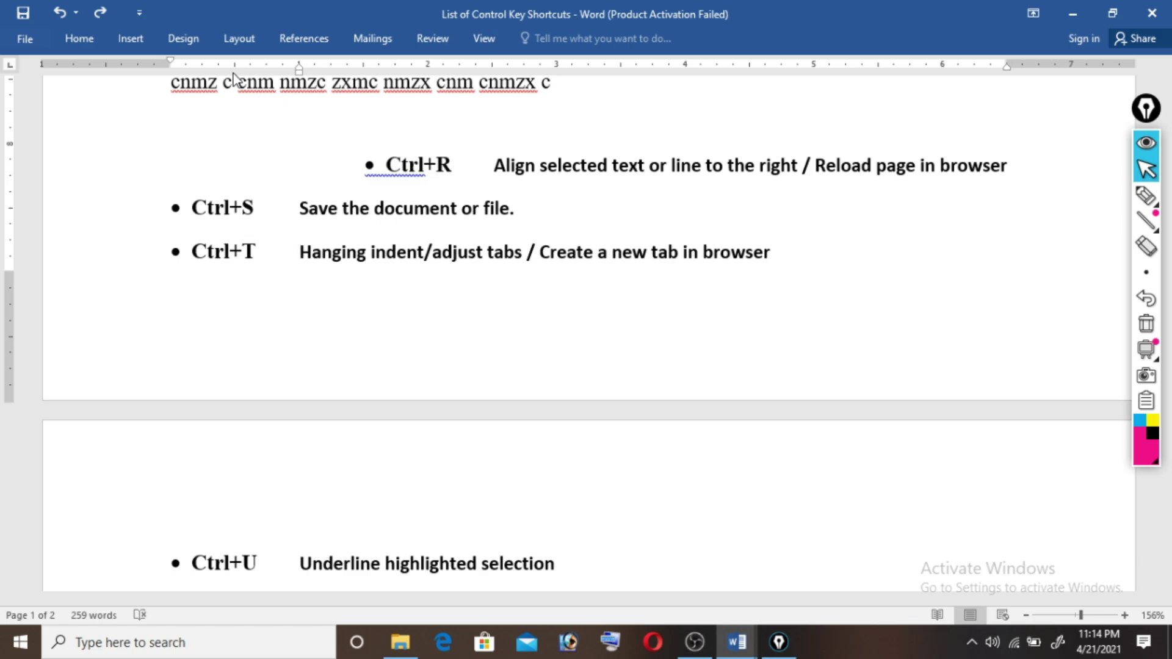
Select the Ctrl+U description 'Underline highlighted selection'.
{"action": "key", "text": "Down"}
{"action": "key", "text": "Down"}
{"action": "key", "text": "Down"}
{"action": "key", "text": "Up"}
{"action": "key", "text": "shift+End"}
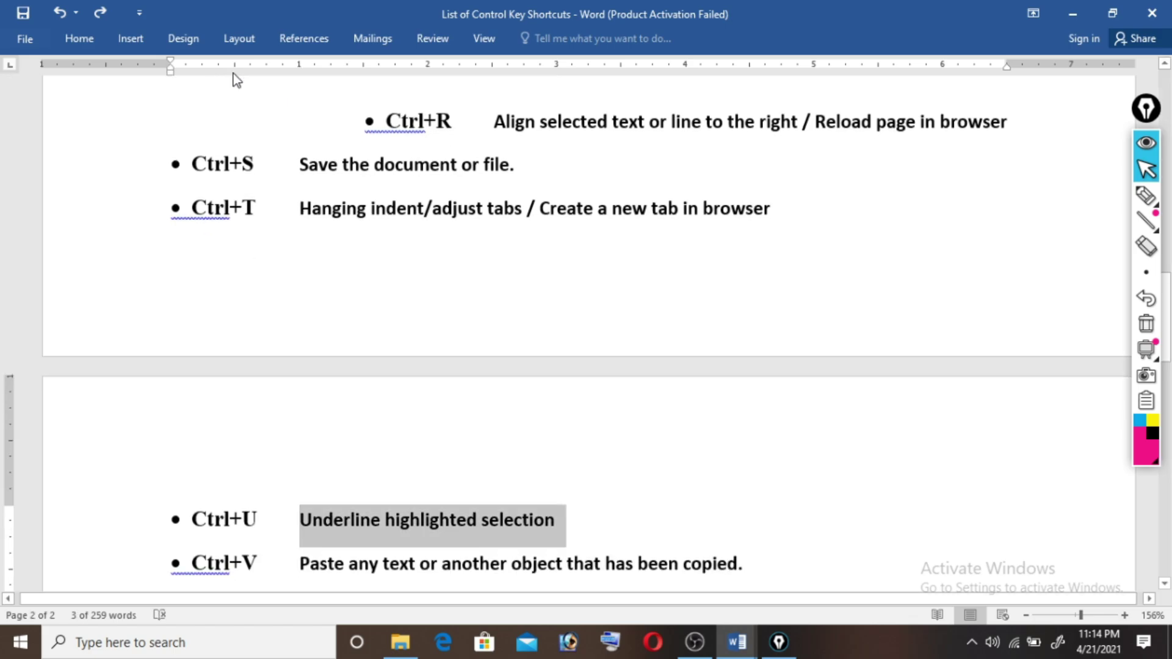
Underline the Ctrl+U description text.
{"action": "key", "text": "ctrl+u"}
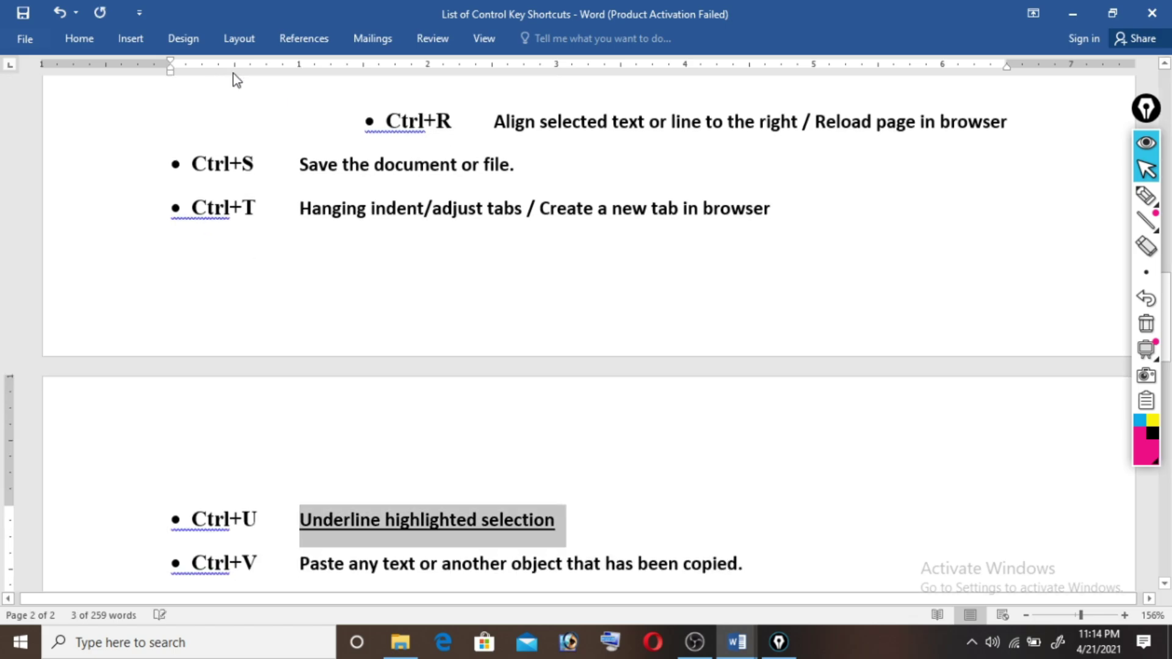
{"action": "key", "text": "Down"}
{"action": "key", "text": "Down"}
{"action": "key", "text": "Up"}
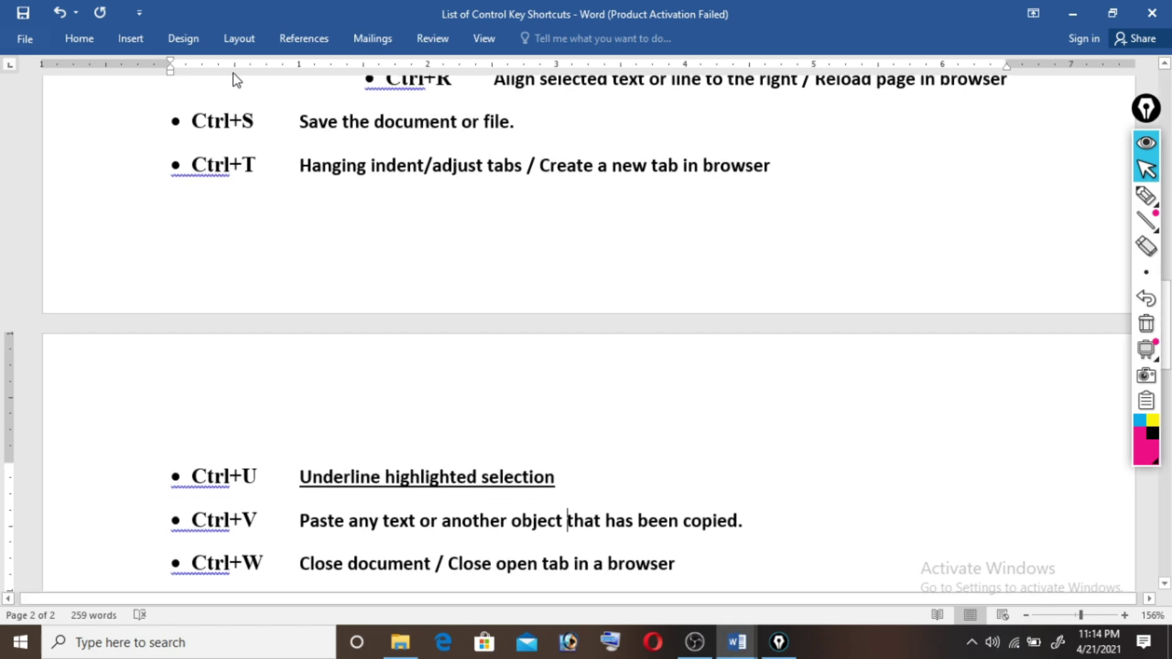
{"action": "key", "text": "Down"}
{"action": "key", "text": "Up"}
{"action": "key", "text": "Down"}
{"action": "key", "text": "Down"}
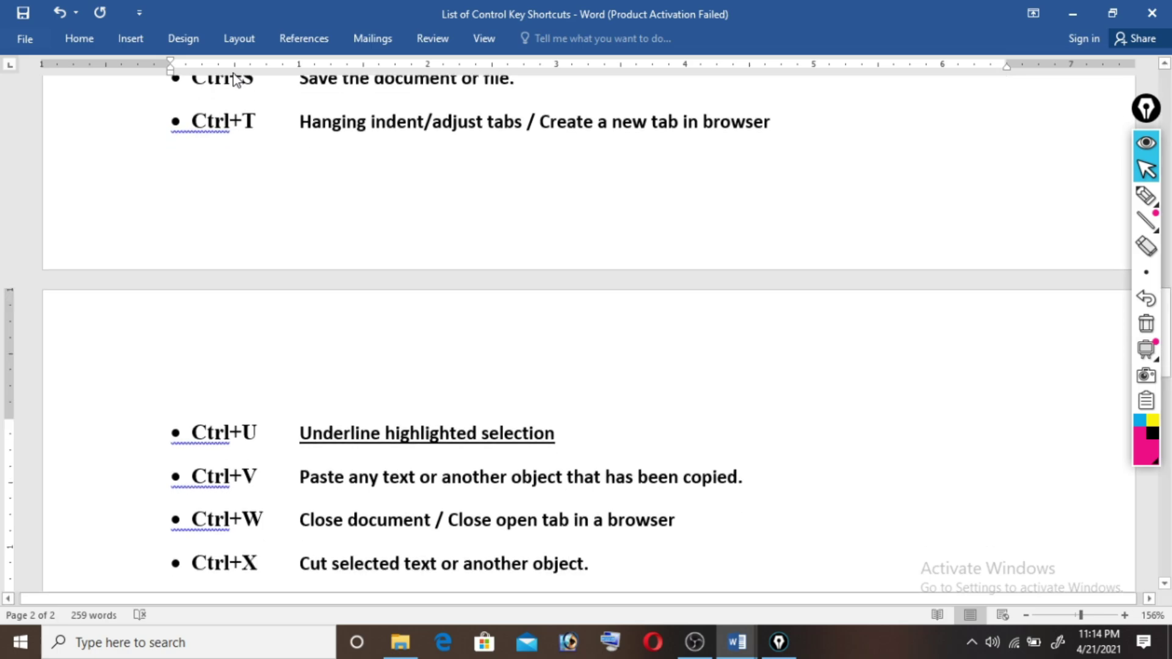
Cut the Ctrl+X description and paste it after 'copied.' on the Ctrl+V line.
{"action": "key", "text": "Right"}
{"action": "key", "text": "Right"}
{"action": "key", "text": "Right"}
{"action": "key", "text": "shift+Left"}
{"action": "key", "text": "shift+Left"}
{"action": "key", "text": "shift+Left"}
{"action": "key", "text": "shift+Left"}
{"action": "key", "text": "shift+Left"}
{"action": "key", "text": "shift+Left"}
{"action": "key", "text": "shift+Left"}
{"action": "key", "text": "shift+Left"}
{"action": "key", "text": "shift+Left"}
{"action": "key", "text": "shift+Left"}
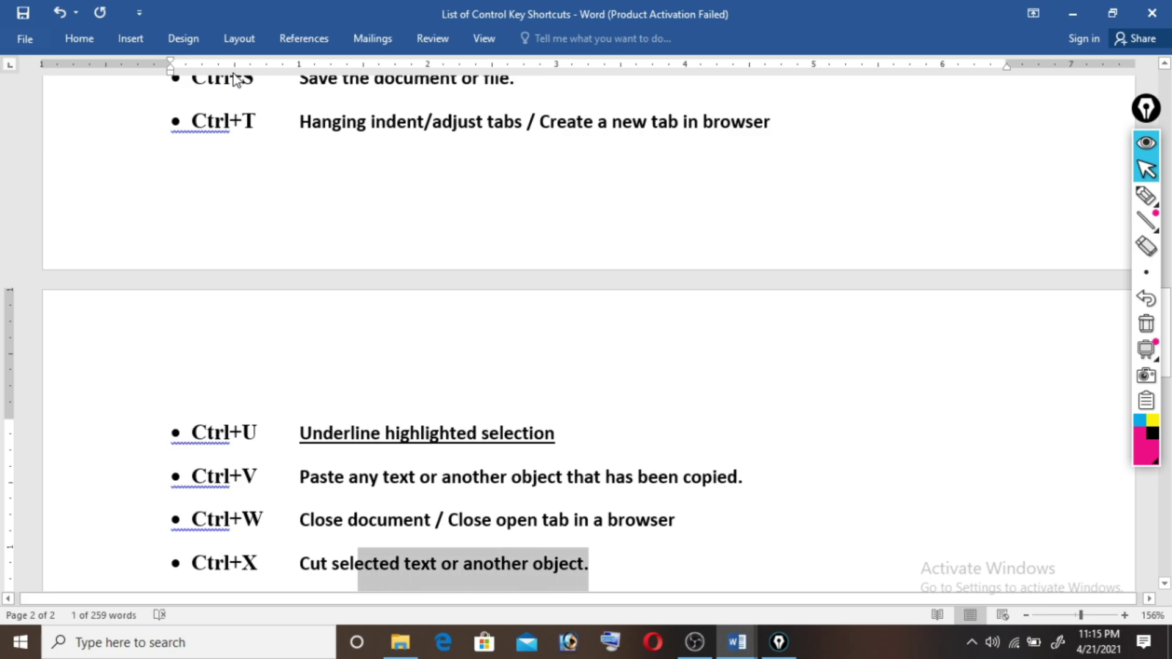
{"action": "key", "text": "shift+Left"}
{"action": "key", "text": "shift+Left"}
{"action": "key", "text": "shift+Left"}
{"action": "key", "text": "shift+Right"}
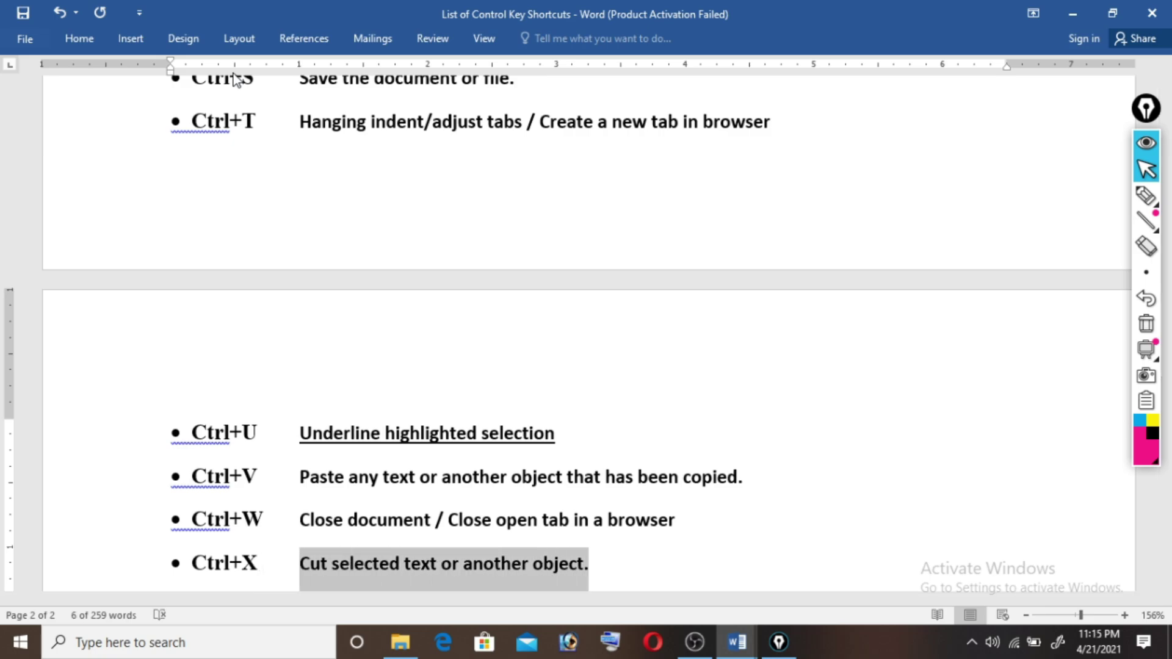
{"action": "key", "text": "ctrl+x"}
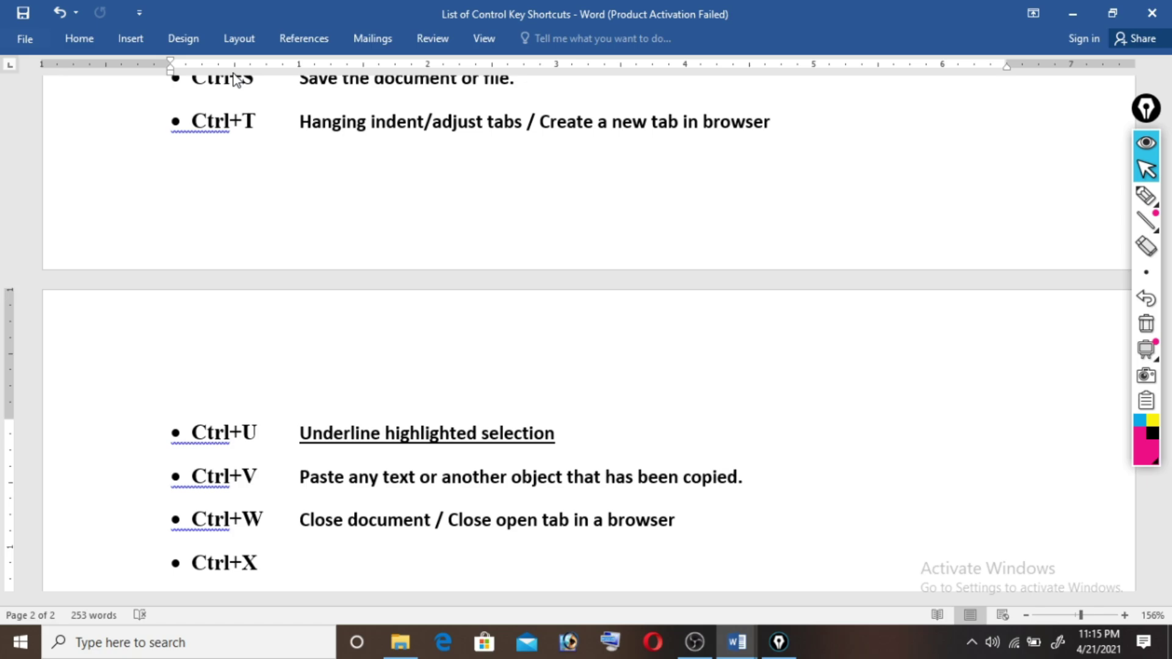
{"action": "key", "text": "Up"}
{"action": "key", "text": "Up"}
{"action": "key", "text": "End"}
{"action": "key", "text": "ctrl+v"}
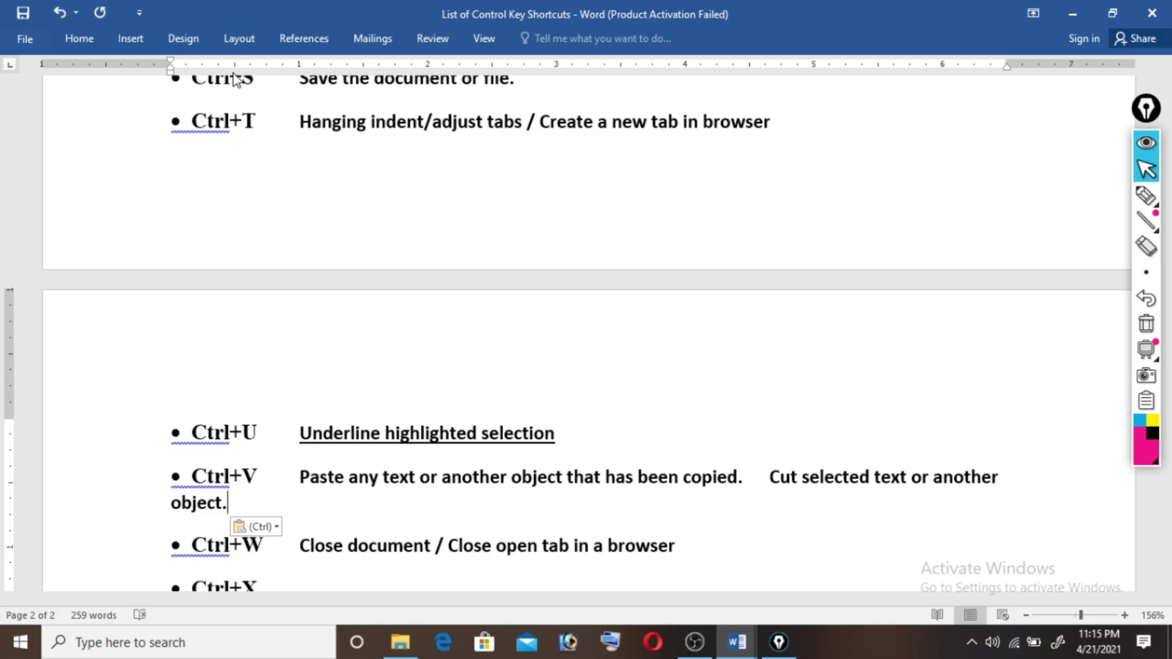
Close the current document with Ctrl+W so the 'smaple test' document shows again.
{"action": "key", "text": "Down"}
{"action": "key", "text": "Right"}
{"action": "key", "text": "Right"}
{"action": "key", "text": "Right"}
{"action": "key", "text": "Right"}
{"action": "key", "text": "ctrl+w"}
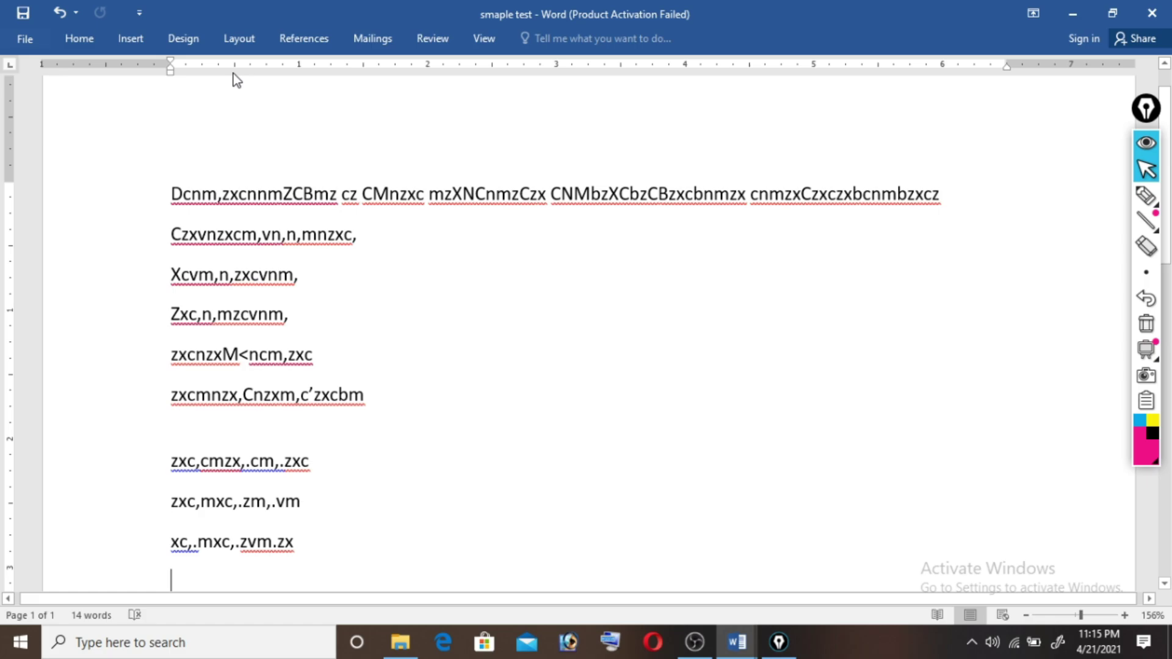
Return to the List of Control Key Shortcuts document and move to the empty Ctrl+X entry.
{"action": "key", "text": "alt+Tab"}
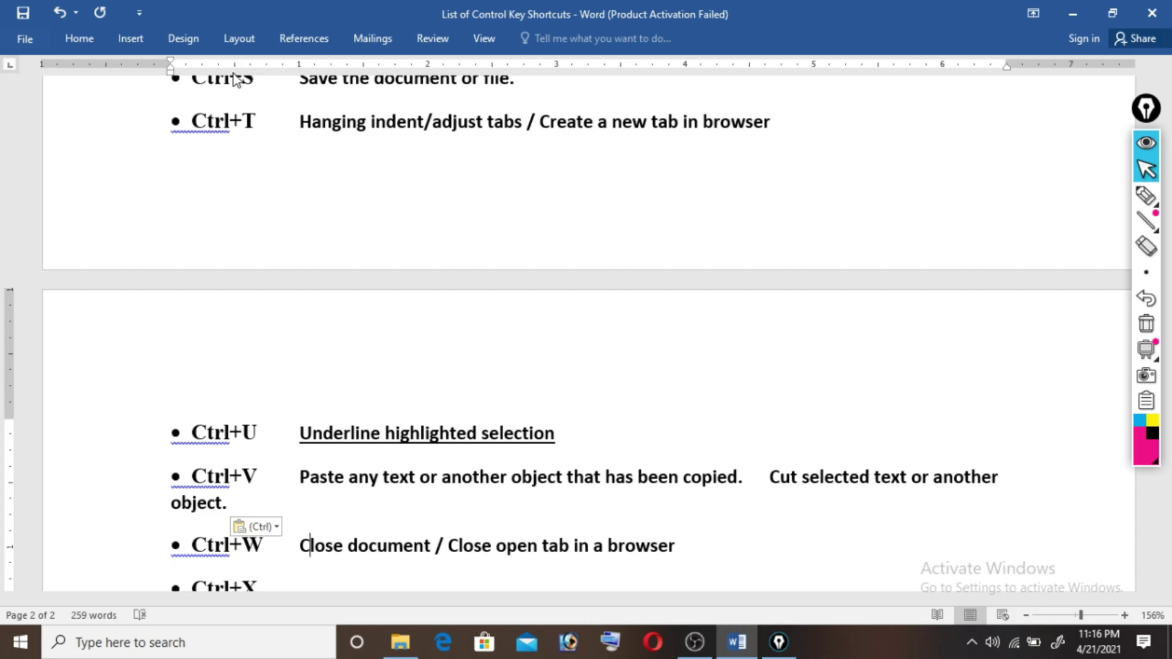
{"action": "key", "text": "Down"}
{"action": "key", "text": "Down"}
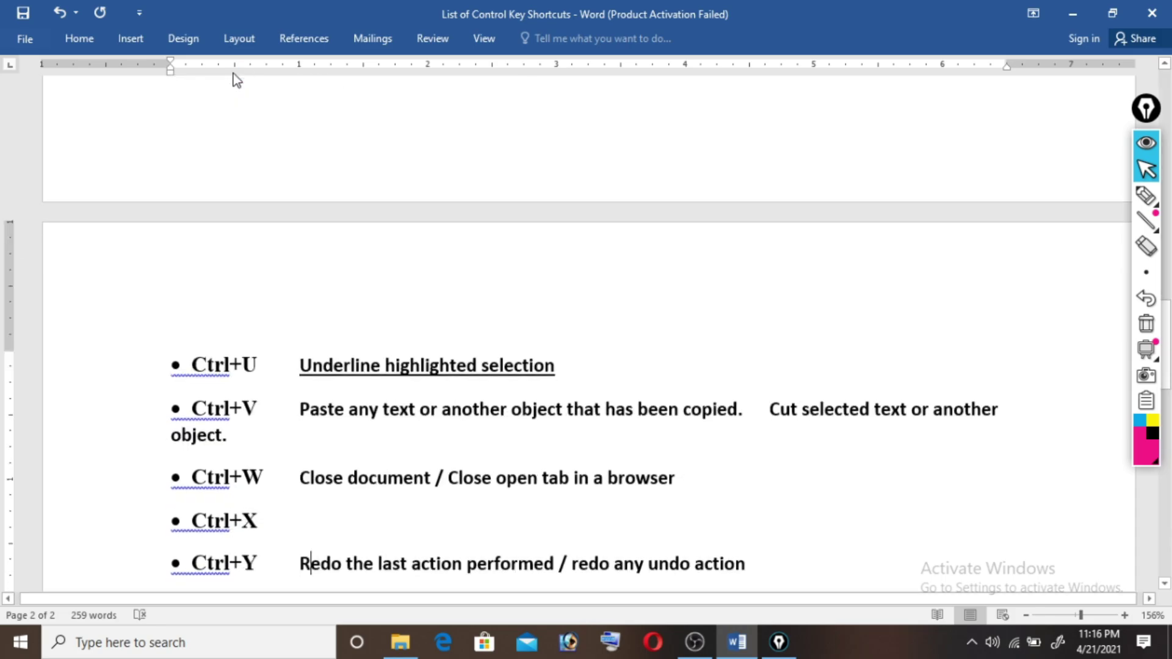
{"action": "key", "text": "ctrl+y"}
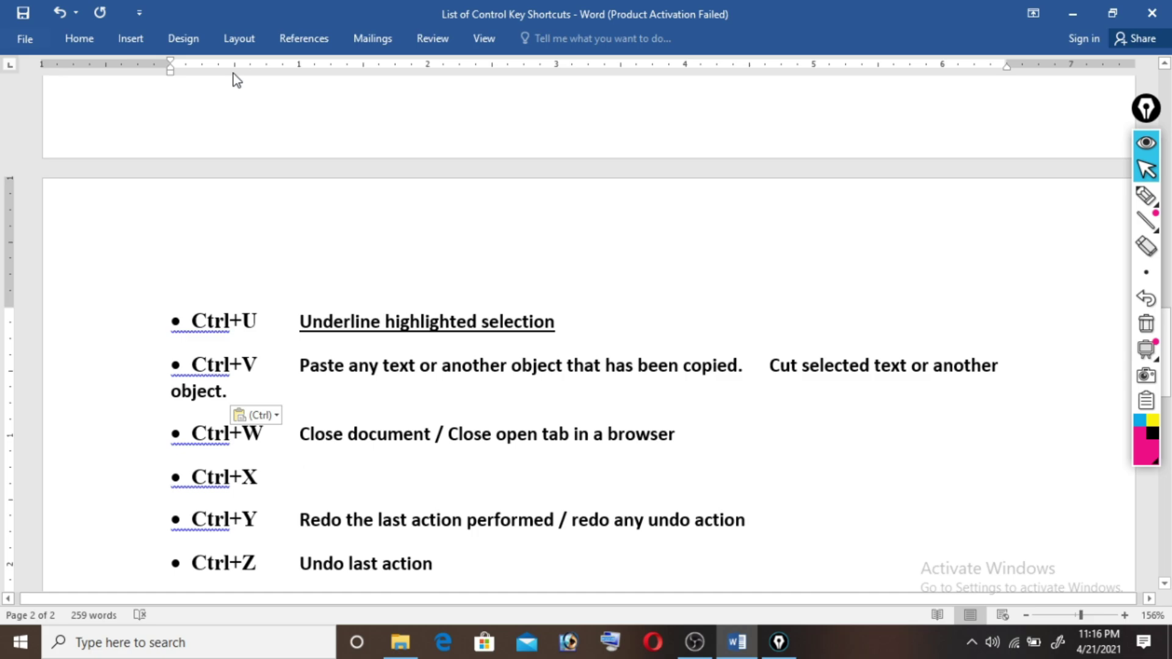
Type 'xczxvzx' on the Ctrl+X line, then cancel the Ctrl+W save prompt to keep the document open.
{"action": "type", "text": "xc"}
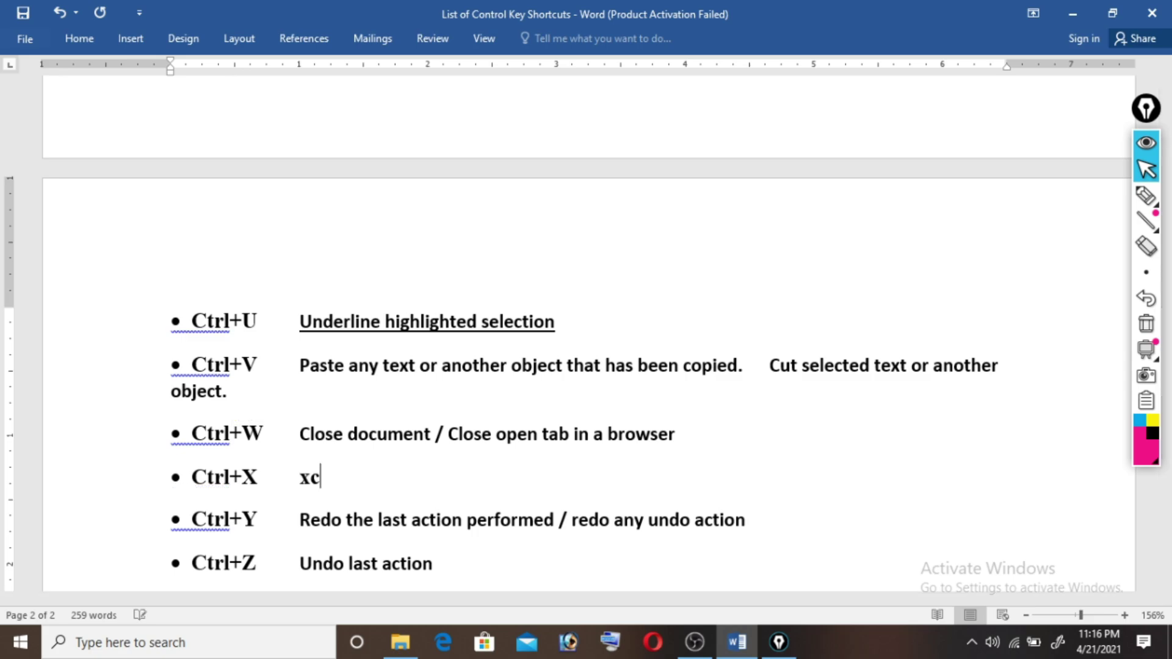
{"action": "type", "text": "zxvzx"}
{"action": "key", "text": "ctrl+w"}
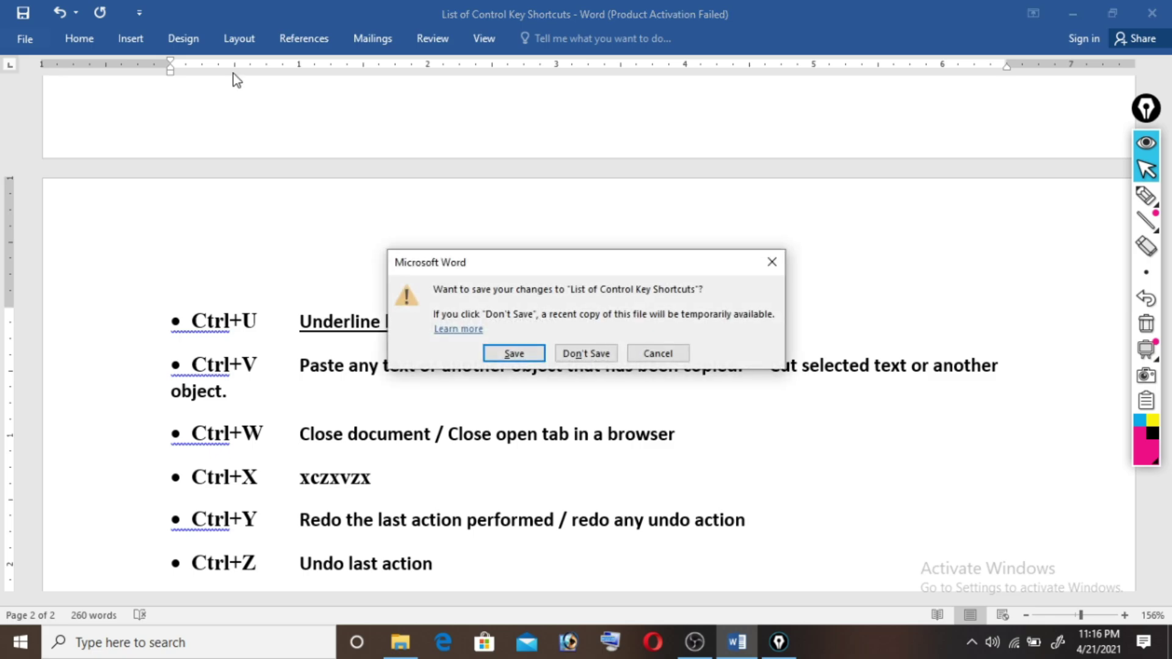
{"action": "key", "text": "Tab"}
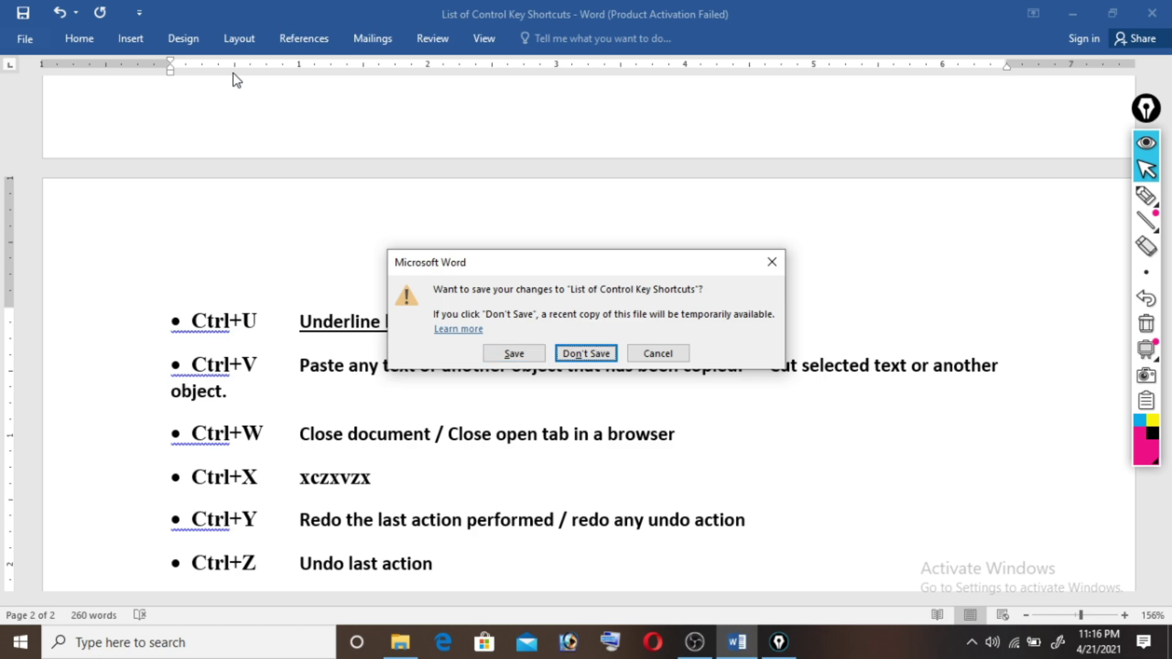
{"action": "key", "text": "Tab"}
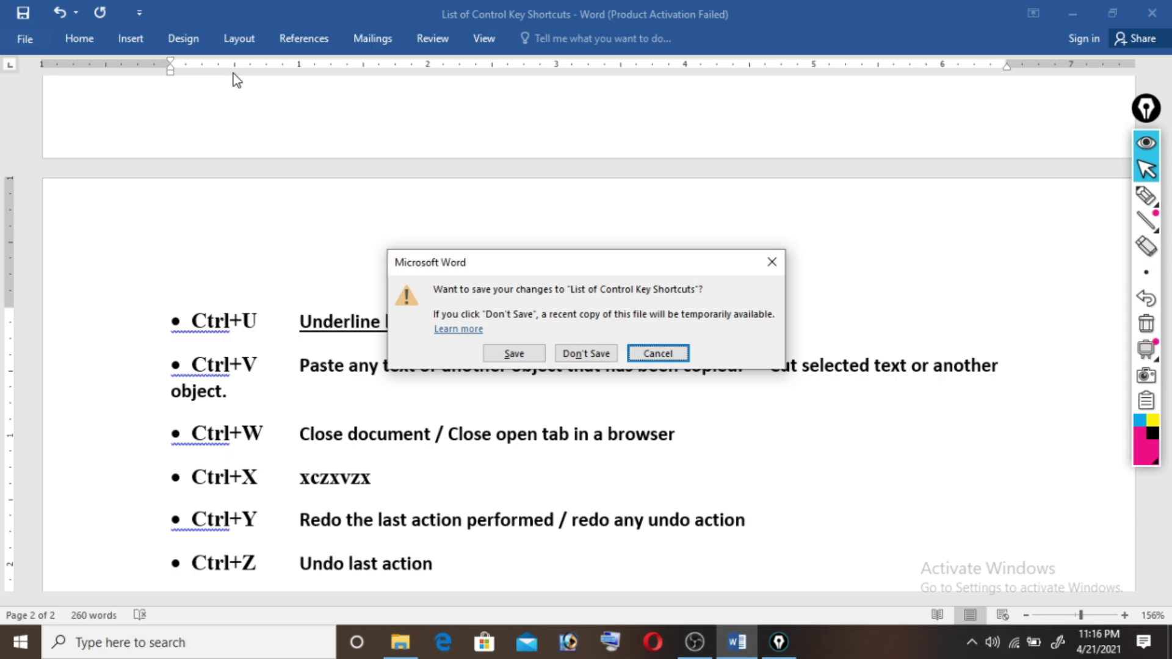
{"action": "key", "text": "Return"}
Move to the end of 'Undo last action' on the Ctrl+Z line.
{"action": "key", "text": "Down"}
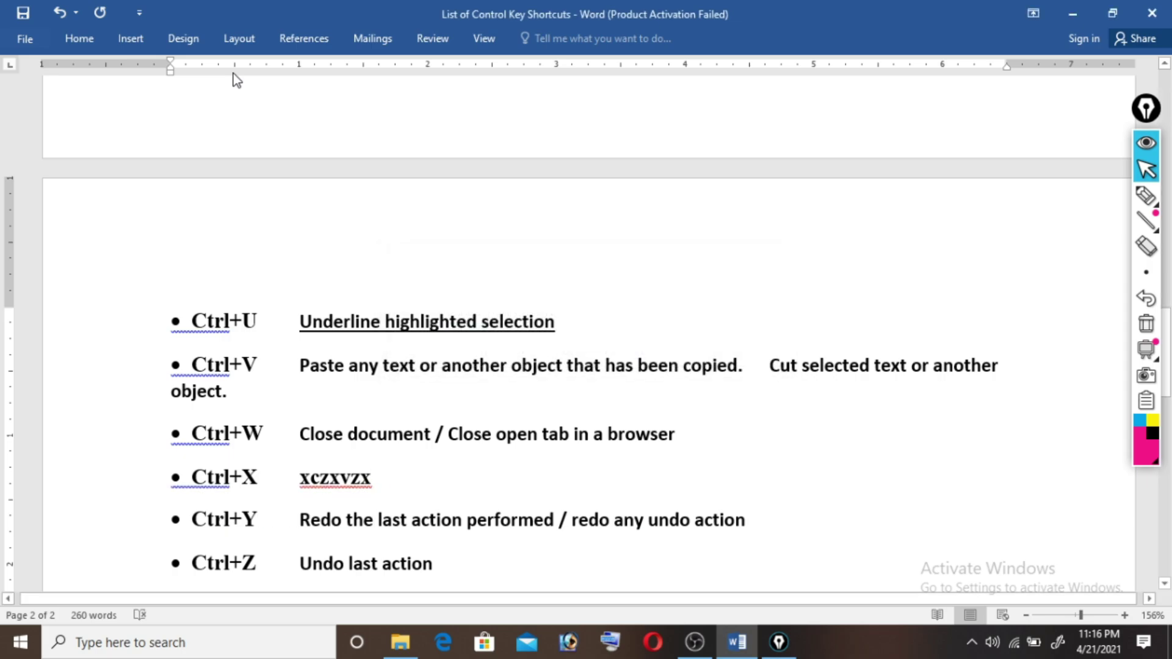
{"action": "key", "text": "Down"}
{"action": "key", "text": "Right"}
{"action": "key", "text": "Right"}
{"action": "key", "text": "Right"}
{"action": "key", "text": "Right"}
{"action": "key", "text": "Right"}
{"action": "key", "text": "Right"}
{"action": "key", "text": "Right"}
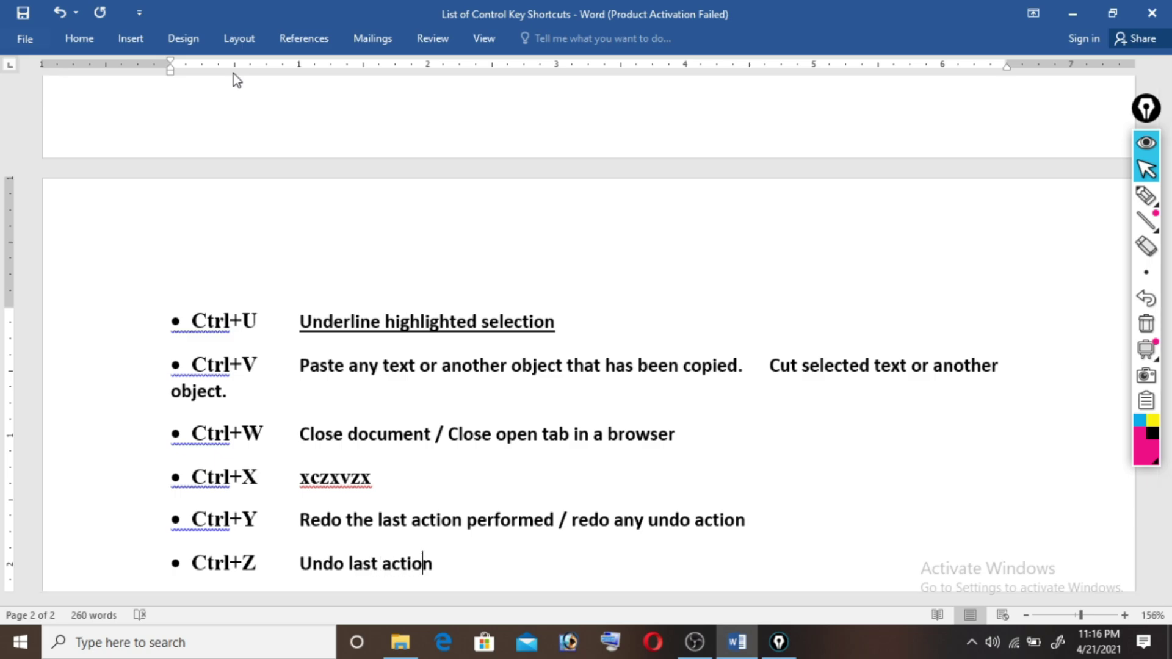
{"action": "key", "text": "Right"}
Delete the 'Undo last action' description from the Ctrl+Z line.
{"action": "key", "text": "shift+Left"}
{"action": "key", "text": "shift+Left"}
{"action": "key", "text": "shift+Left"}
{"action": "key", "text": "shift+Left"}
{"action": "key", "text": "shift+Left"}
{"action": "key", "text": "shift+Left"}
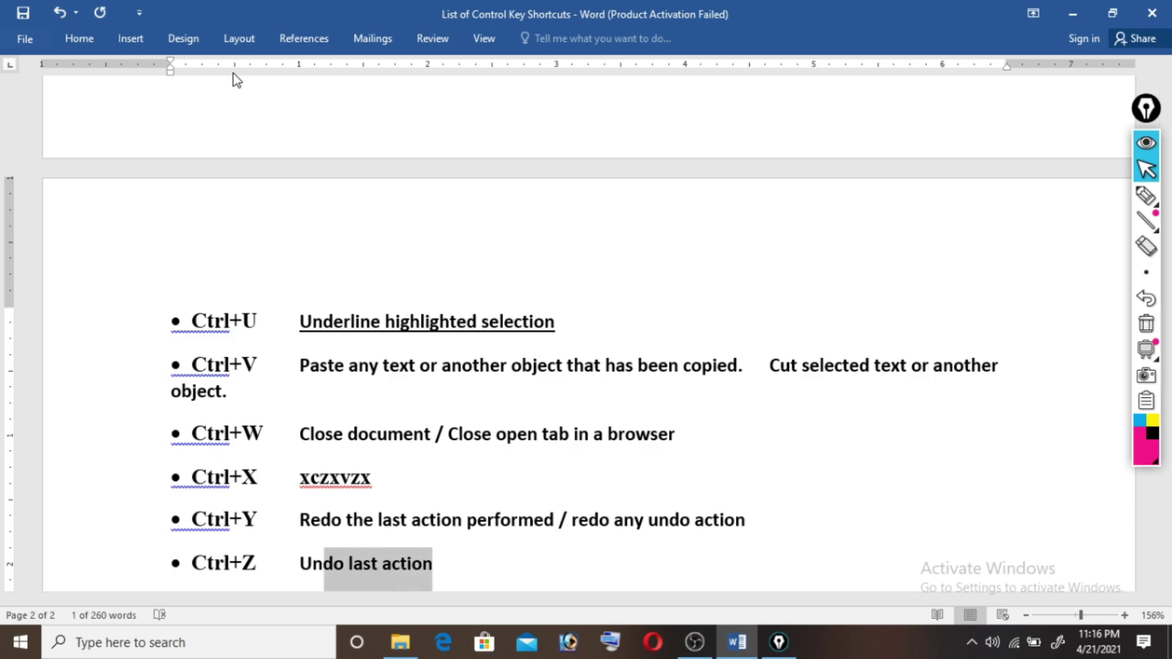
{"action": "key", "text": "shift+Left"}
{"action": "key", "text": "shift+Left"}
{"action": "key", "text": "shift+Left"}
{"action": "key", "text": "shift+Right"}
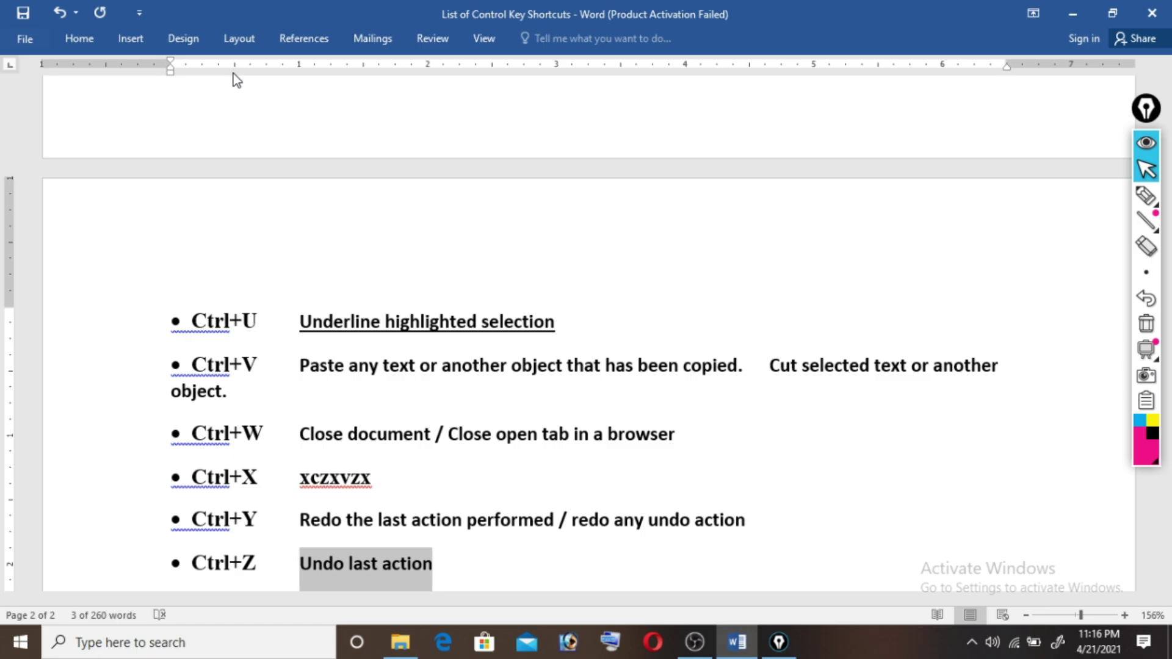
{"action": "key", "text": "Delete"}
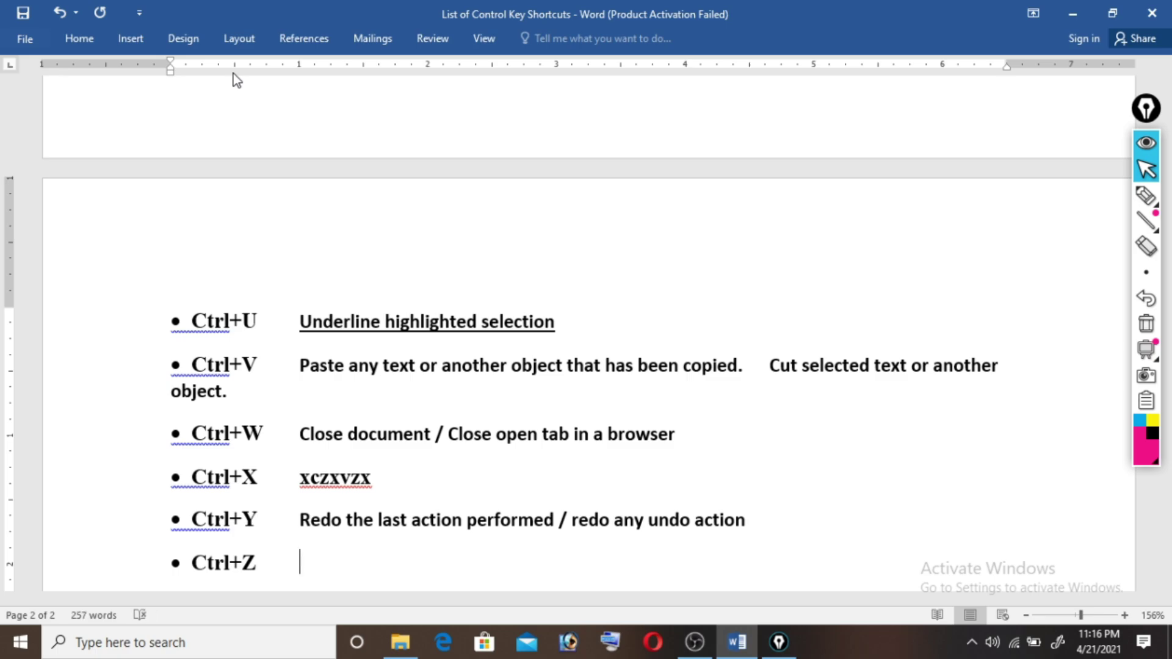
Undo the deletion, the 'xczxvzx' text and the paste on the Ctrl+V line.
{"action": "key", "text": "ctrl+z"}
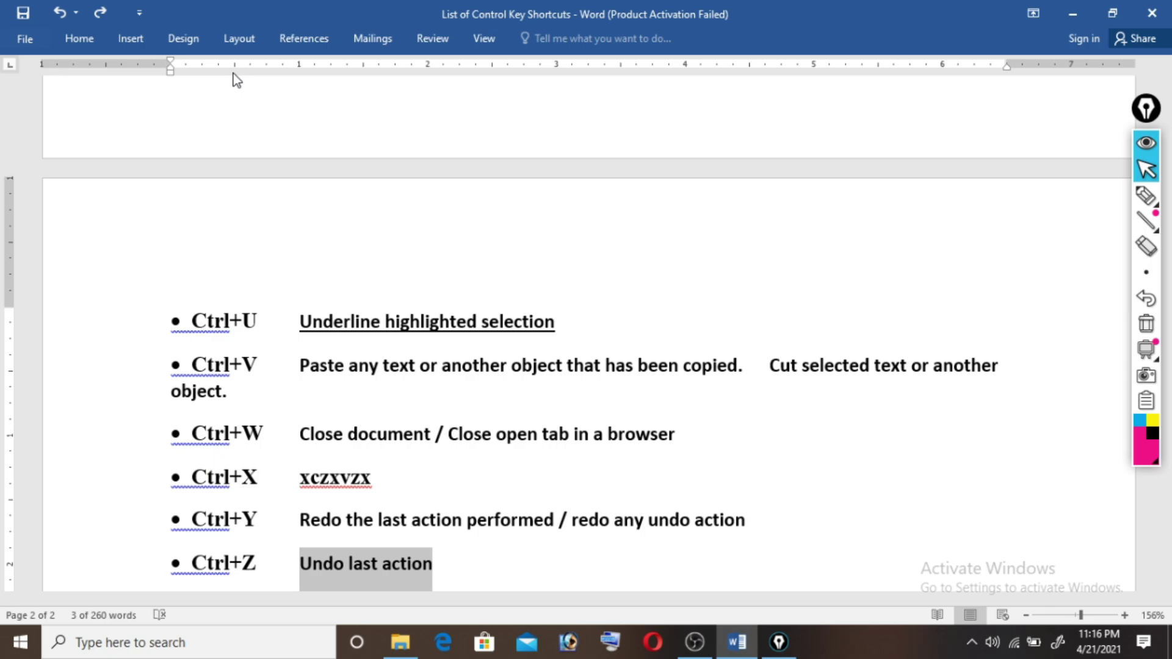
{"action": "key", "text": "ctrl+z"}
{"action": "key", "text": "ctrl+z"}
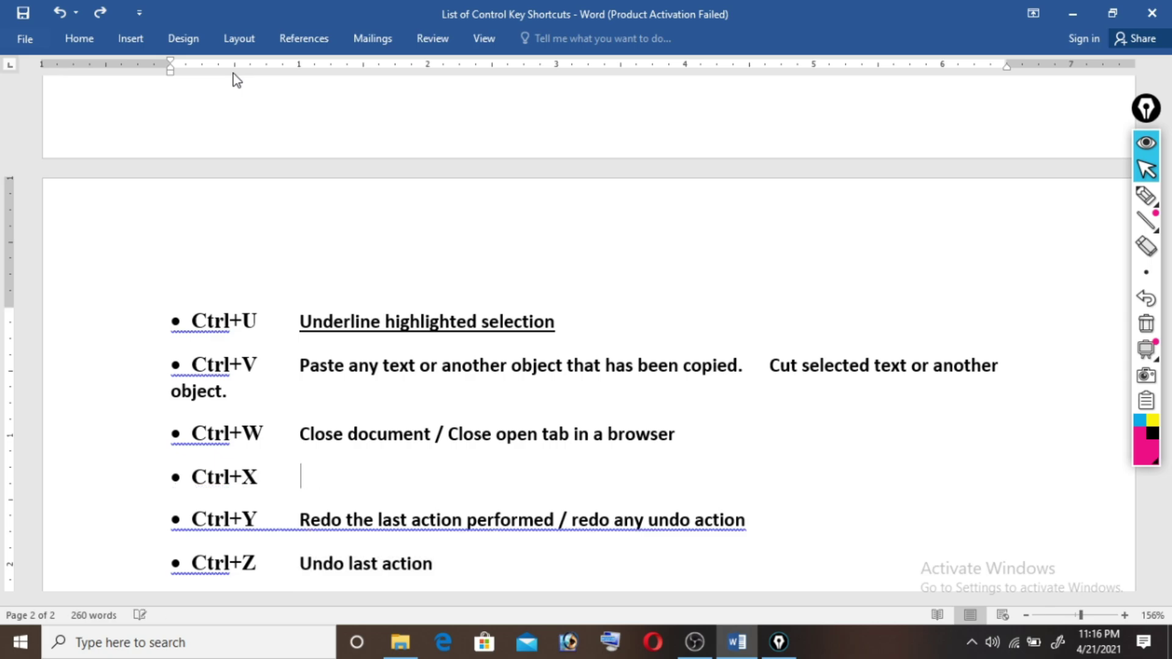
{"action": "key", "text": "ctrl+z"}
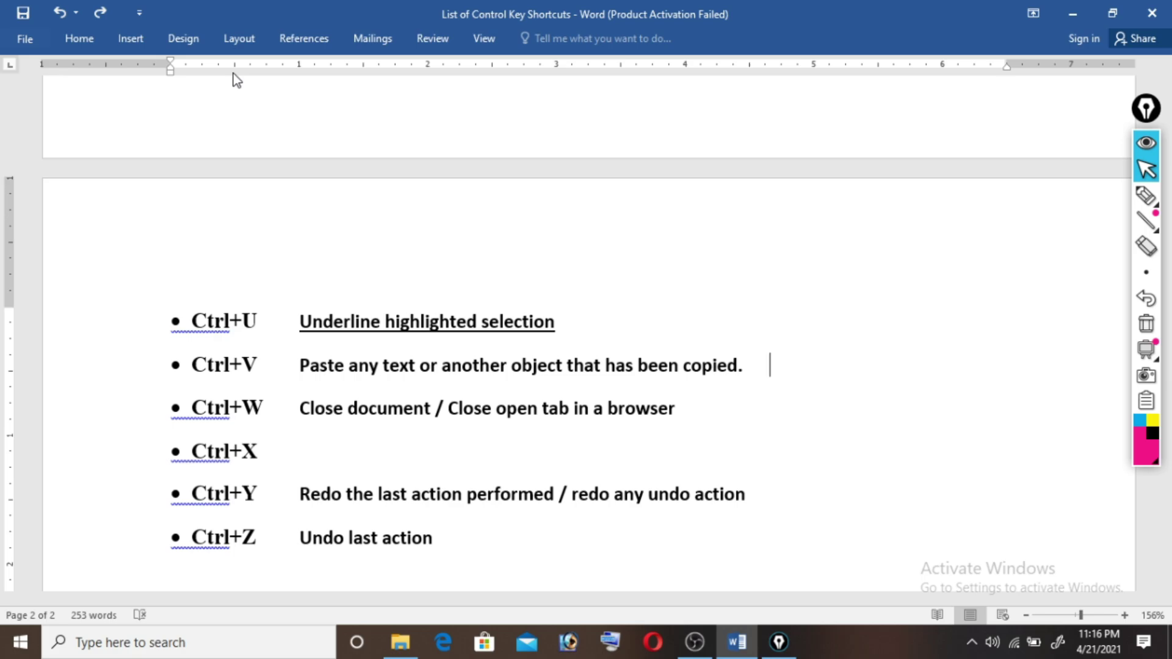
{"action": "key", "text": "ctrl+z"}
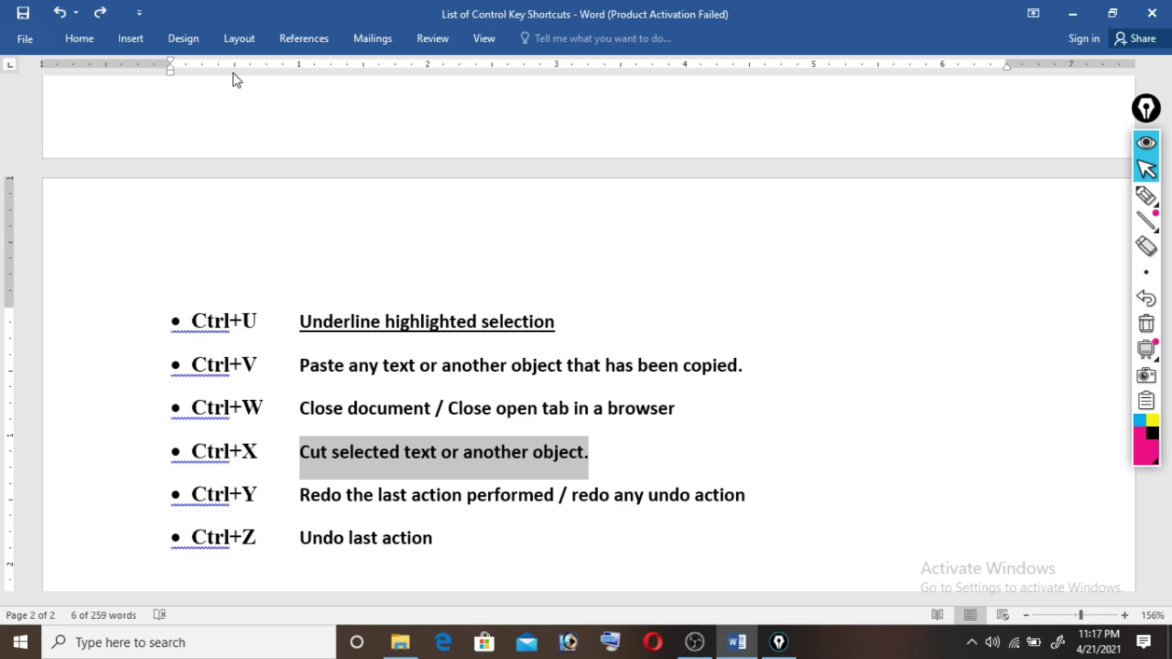
Redo the cut, the paste, the 'xczxvzx' text and the Ctrl+Z description deletion.
{"action": "key", "text": "ctrl+x"}
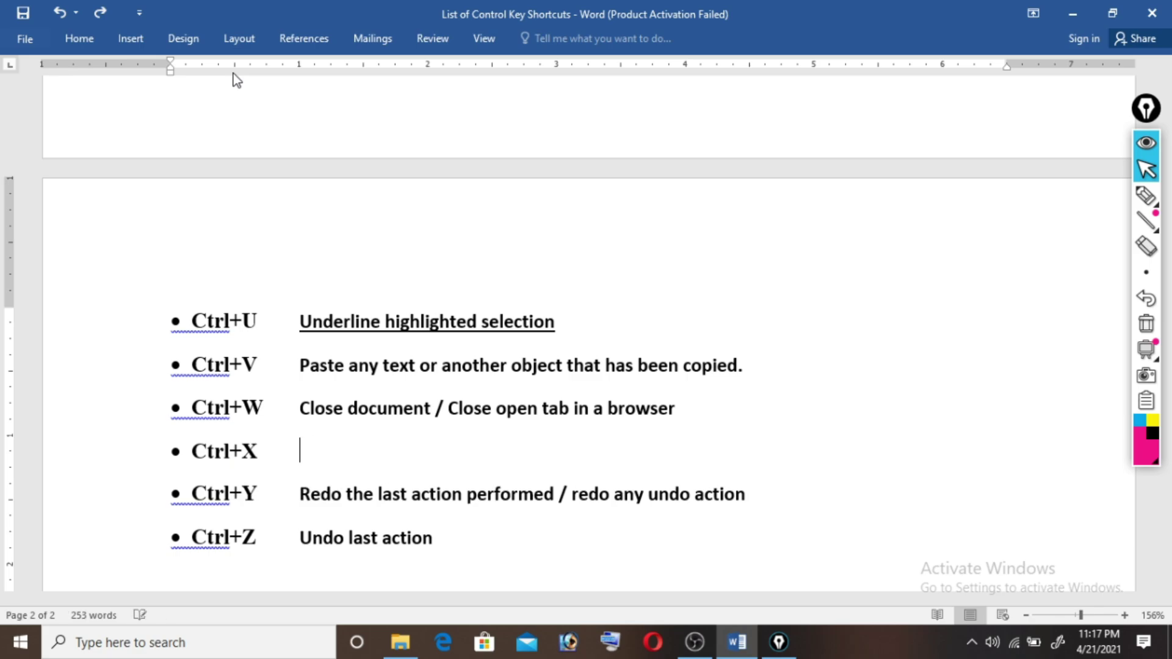
{"action": "key", "text": "ctrl+v"}
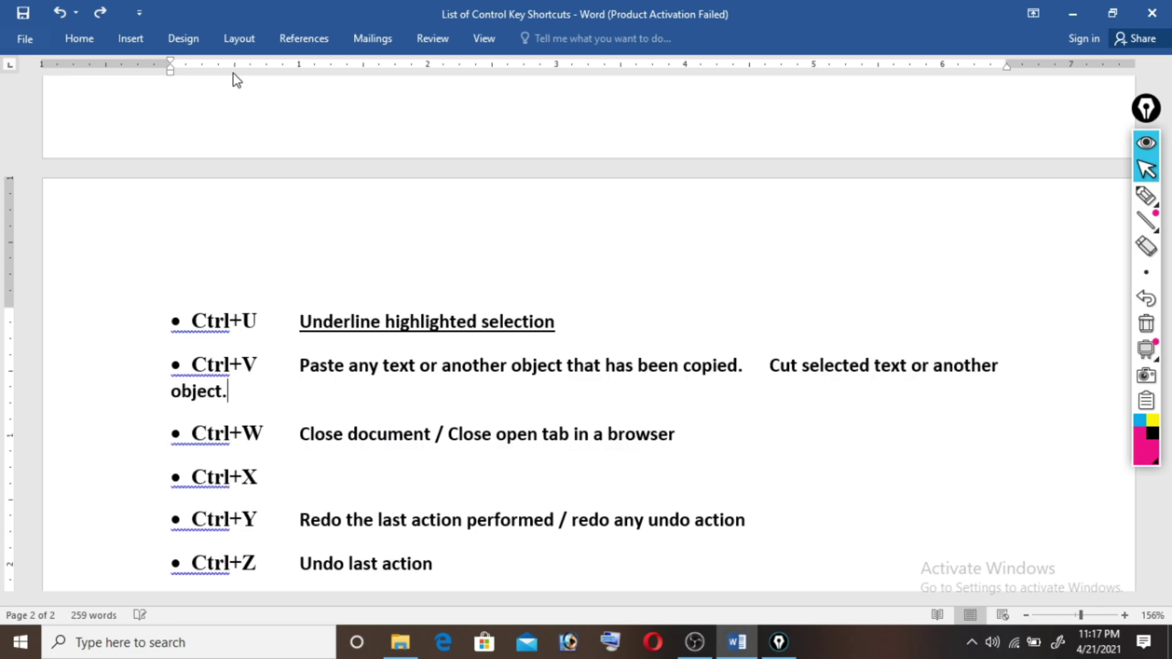
{"action": "type", "text": "xczxvzx"}
{"action": "key", "text": "Down"}
{"action": "key", "text": "Down"}
{"action": "key", "text": "shift+End"}
{"action": "key", "text": "Delete"}
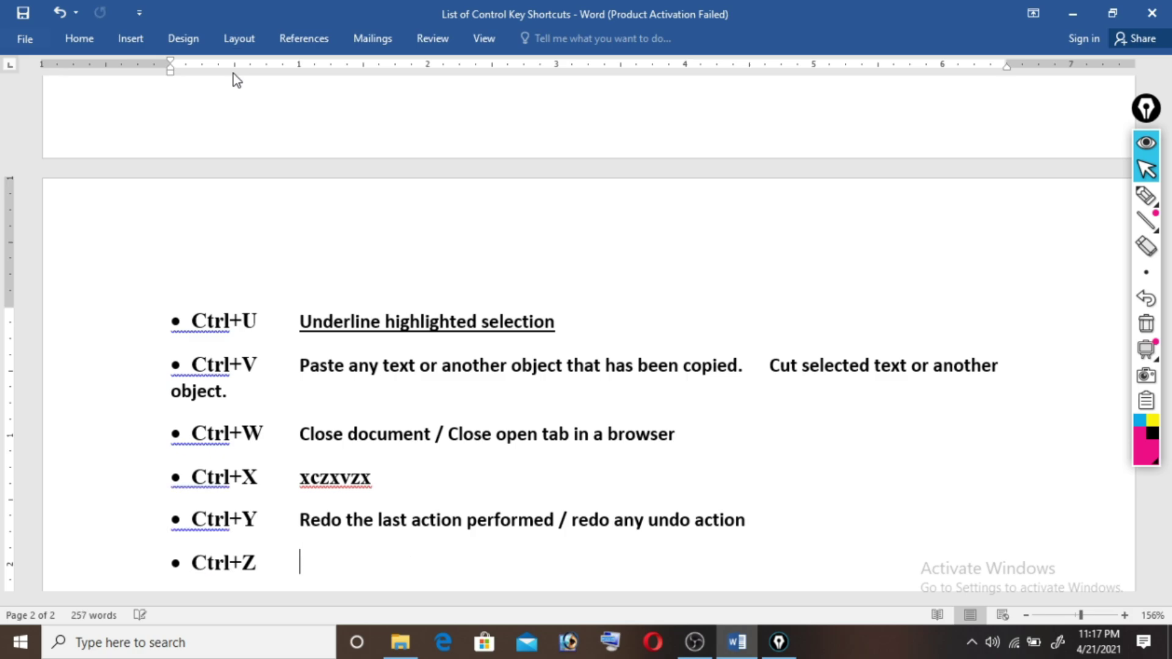